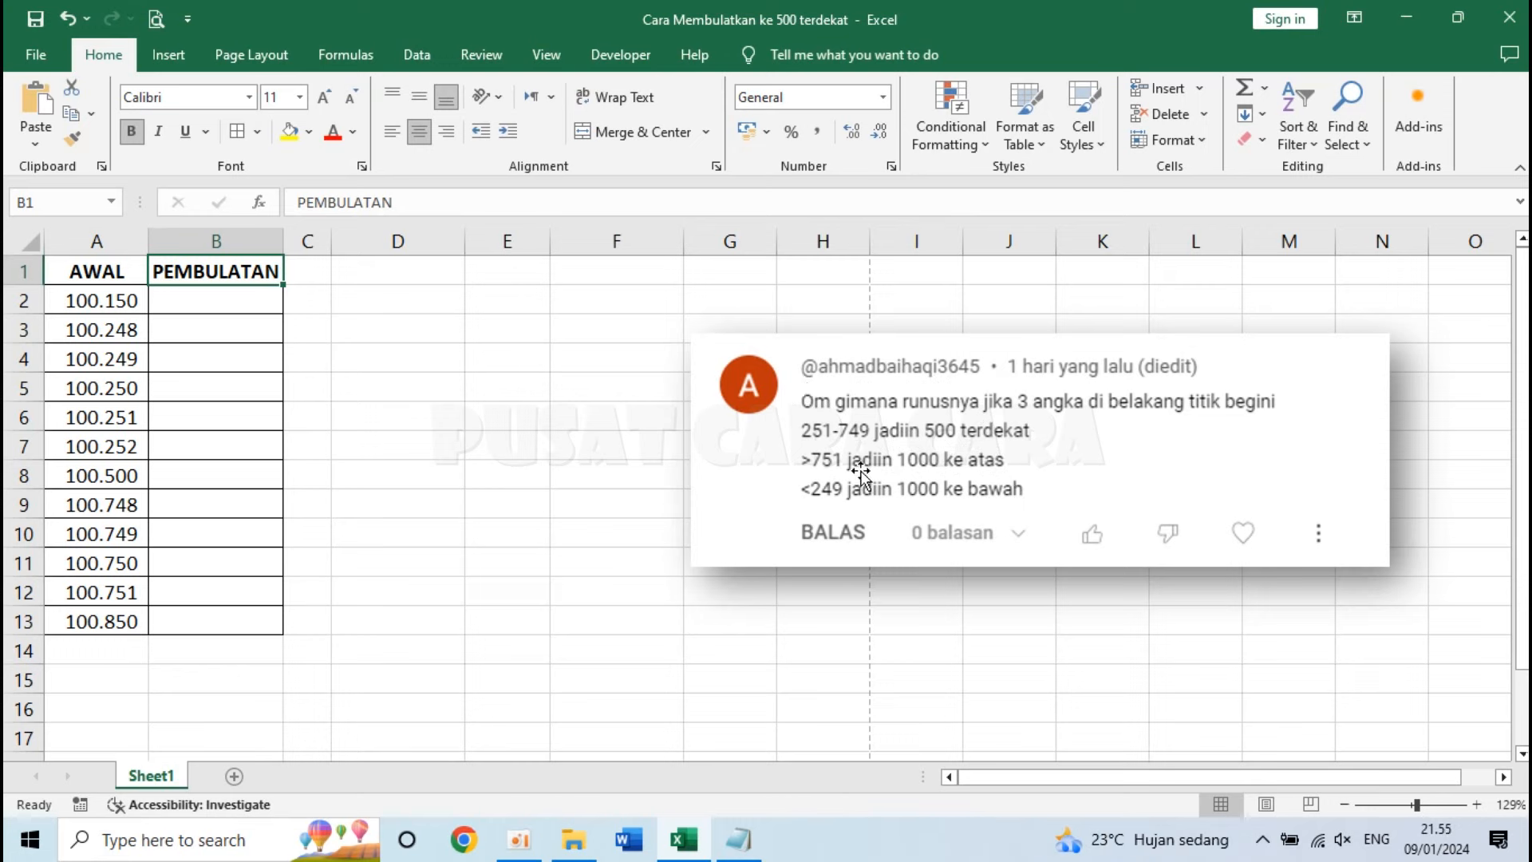
# Enter the ranges 001-248, 251-749 and 752-999 across D1:F1
pyautogui.click(378, 273)
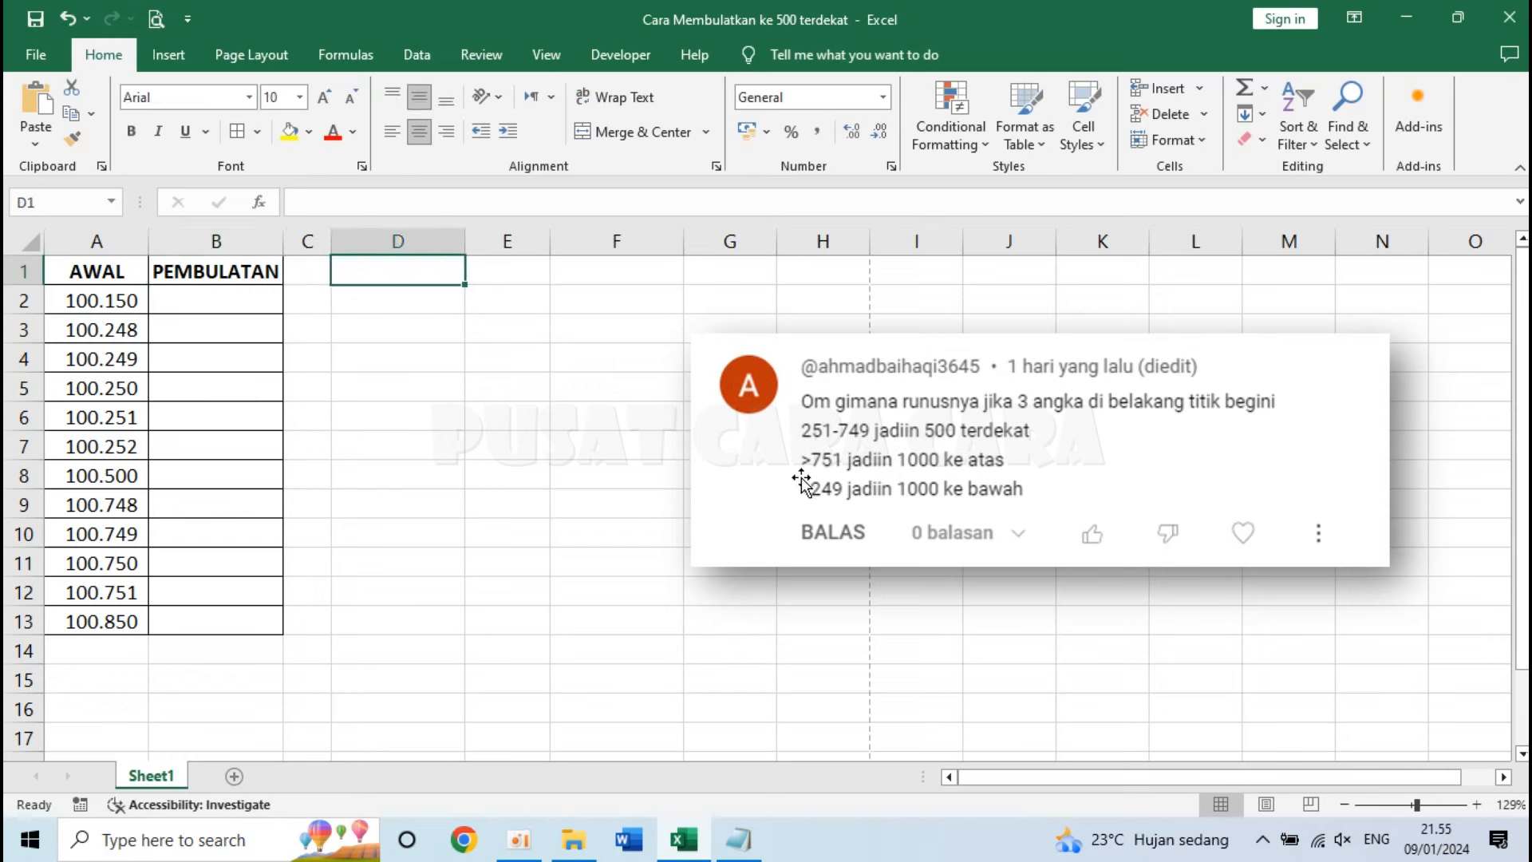
pyautogui.write('1')
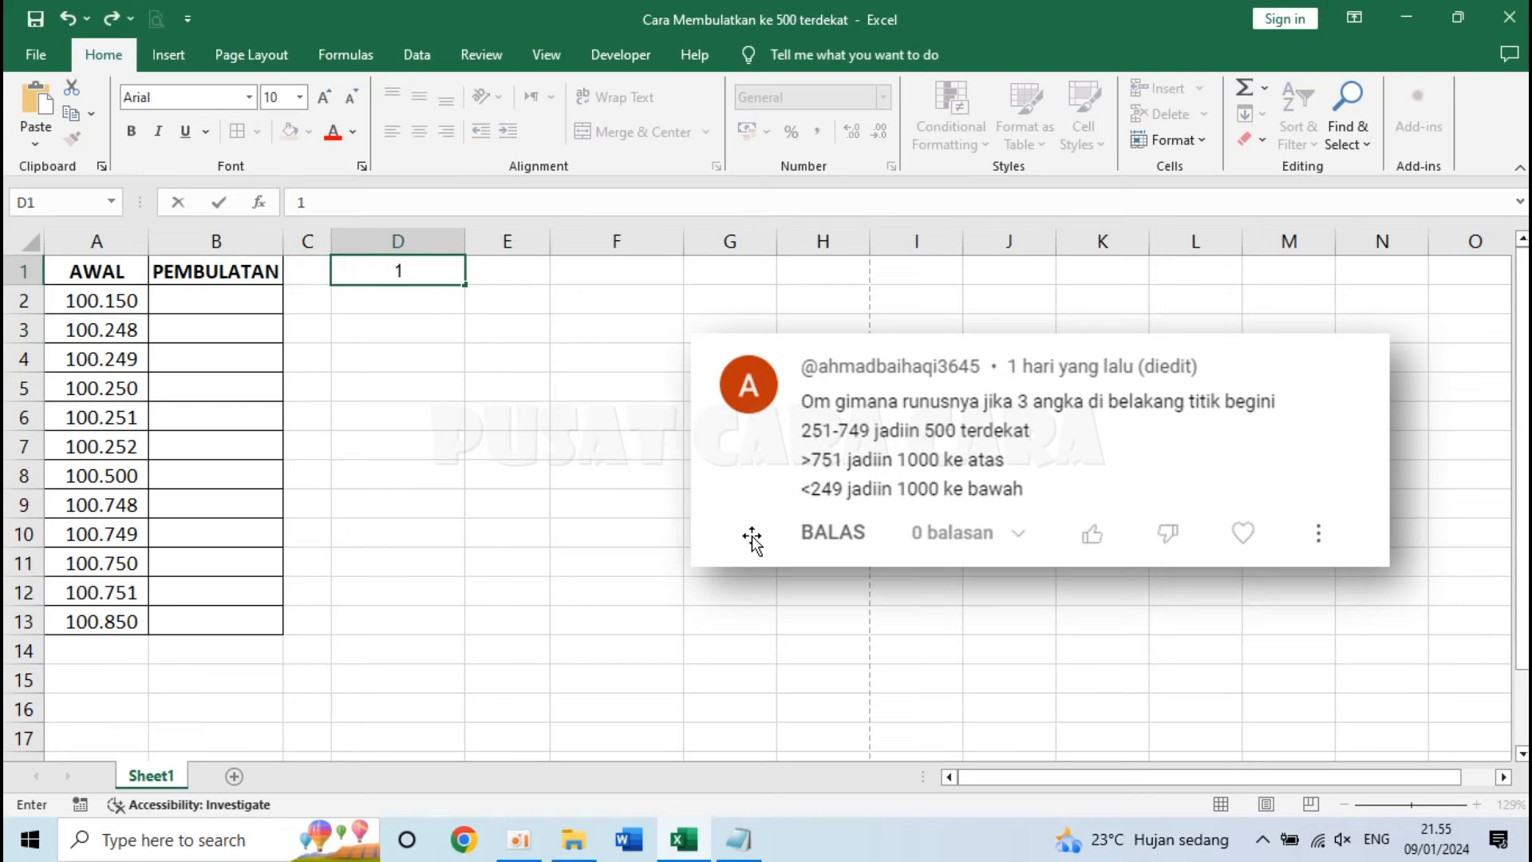
pyautogui.write('001-248')
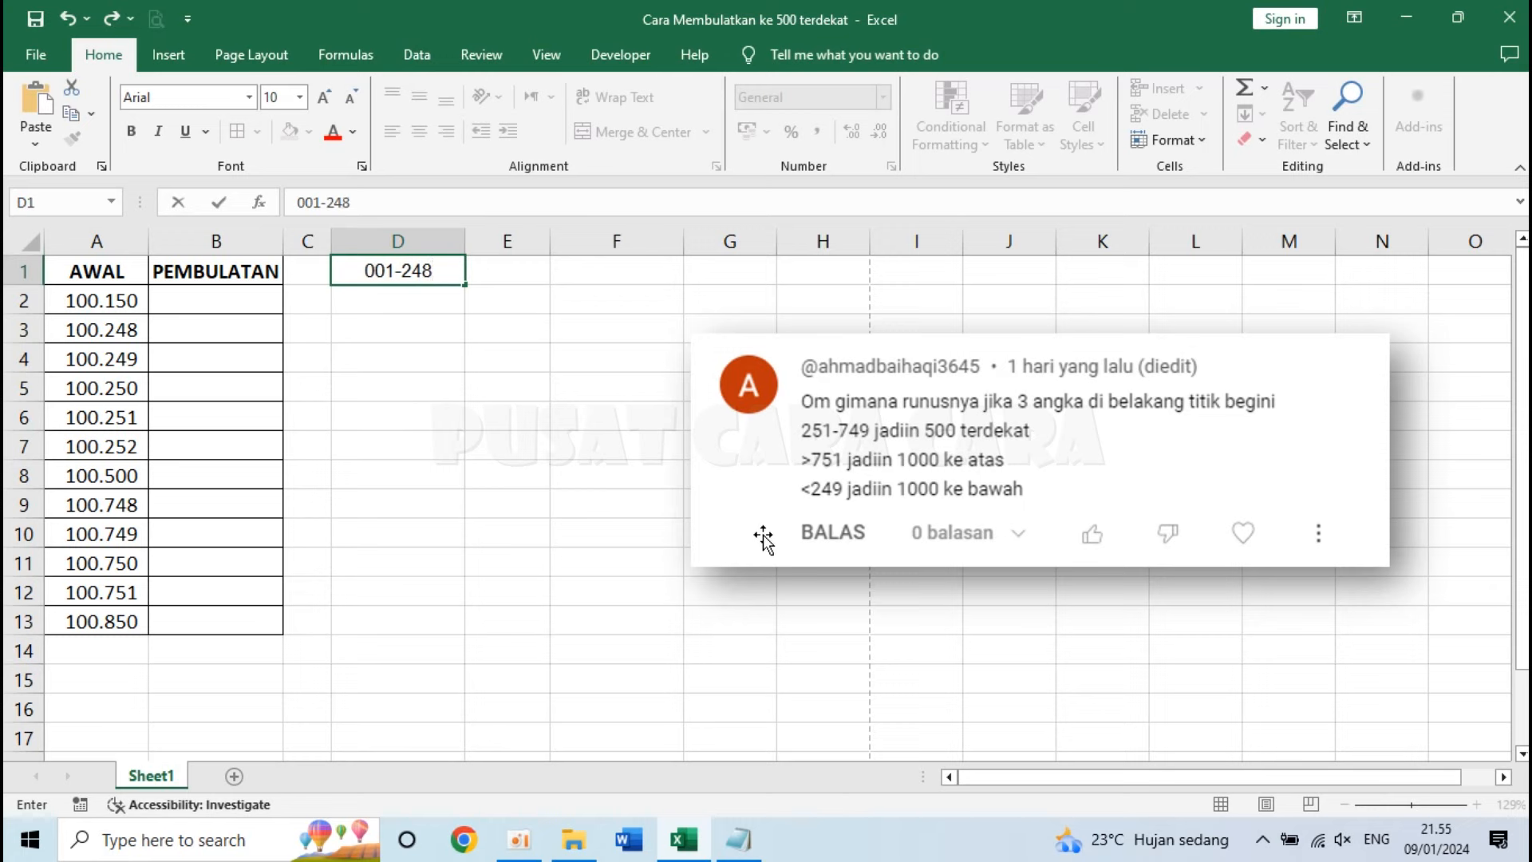
pyautogui.press('Tab')
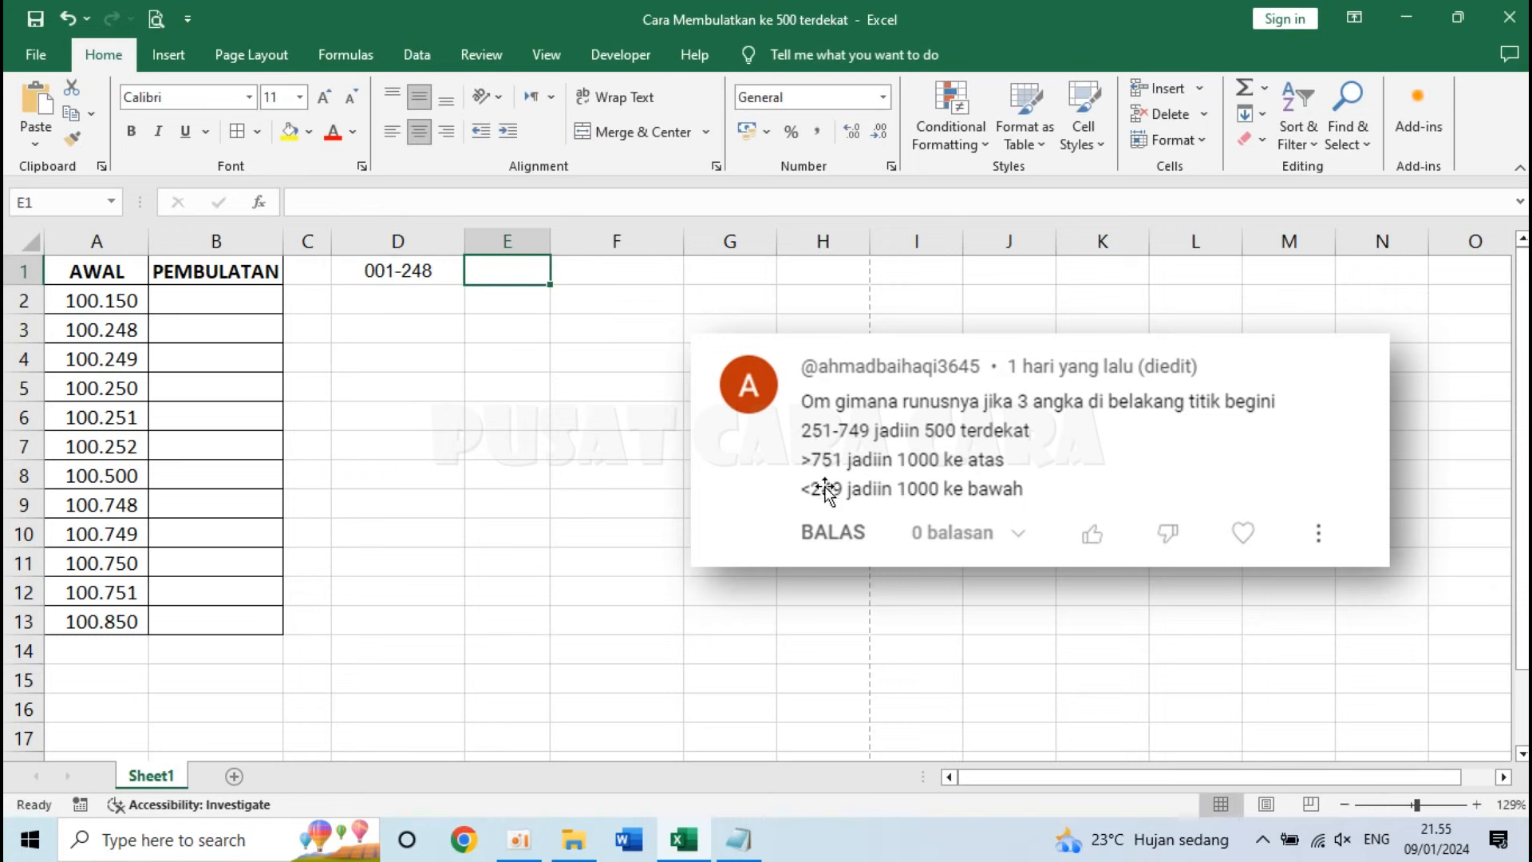
pyautogui.write('251-749')
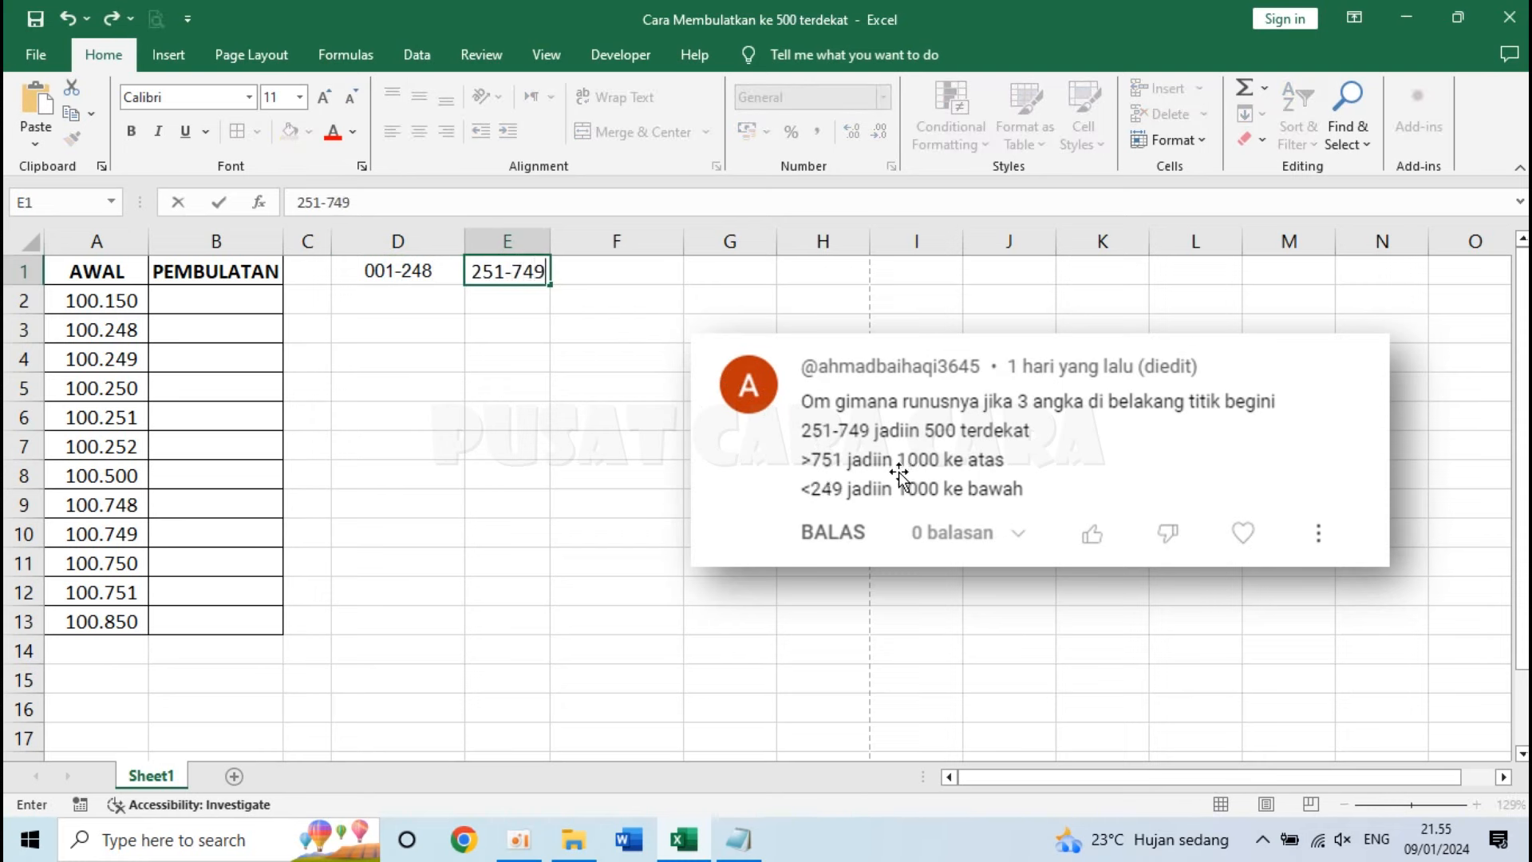
pyautogui.press('Tab')
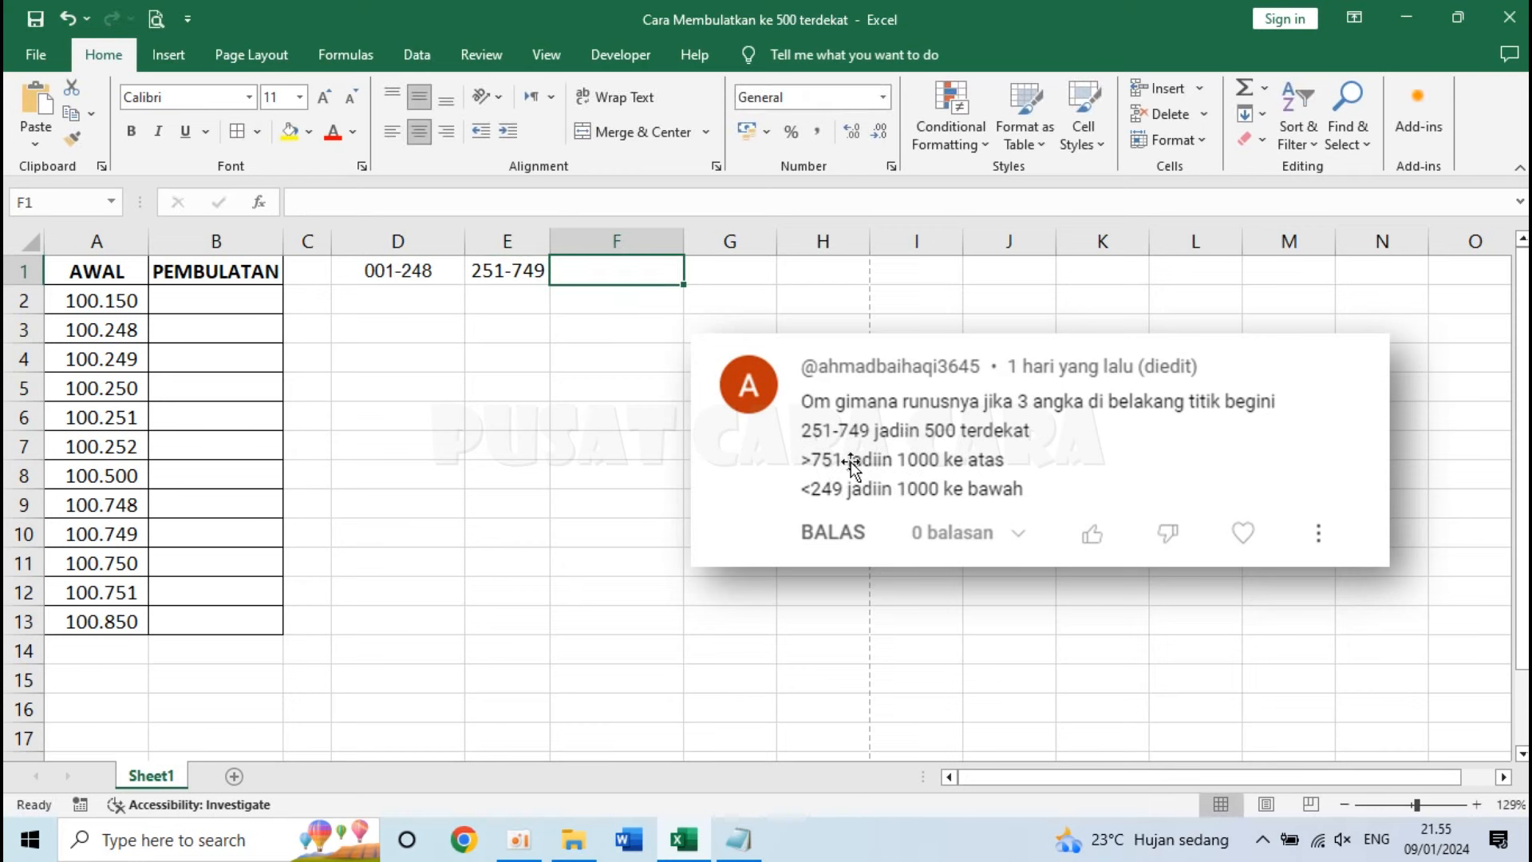
pyautogui.write('752-999')
pyautogui.press('Return')
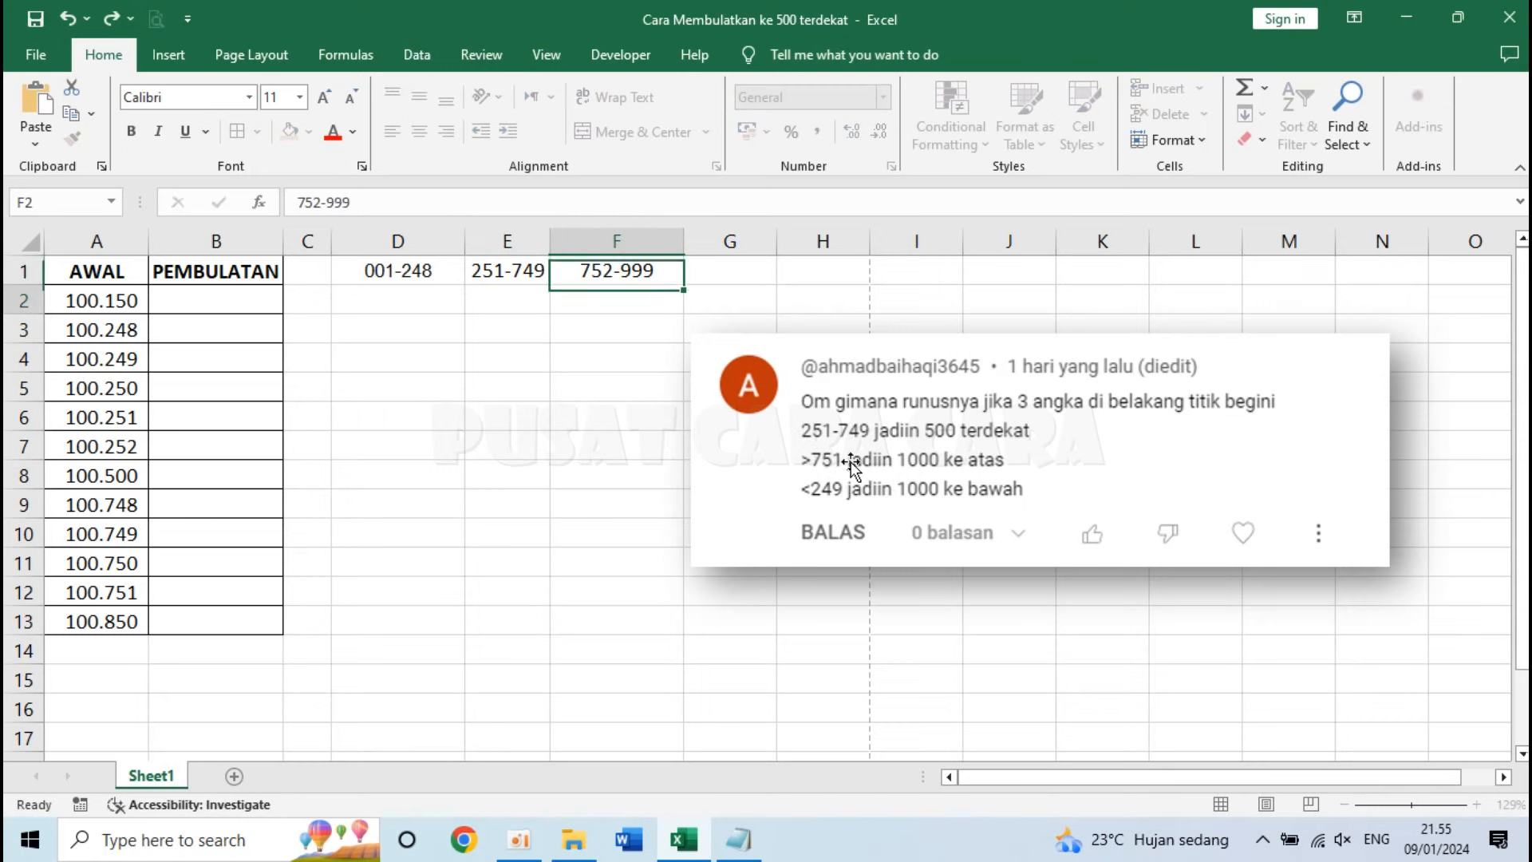
# Enter the labels 1000 KE BAWAH, 500 and 100 KE ATAS beneath them in D2:F2
pyautogui.click(445, 313)
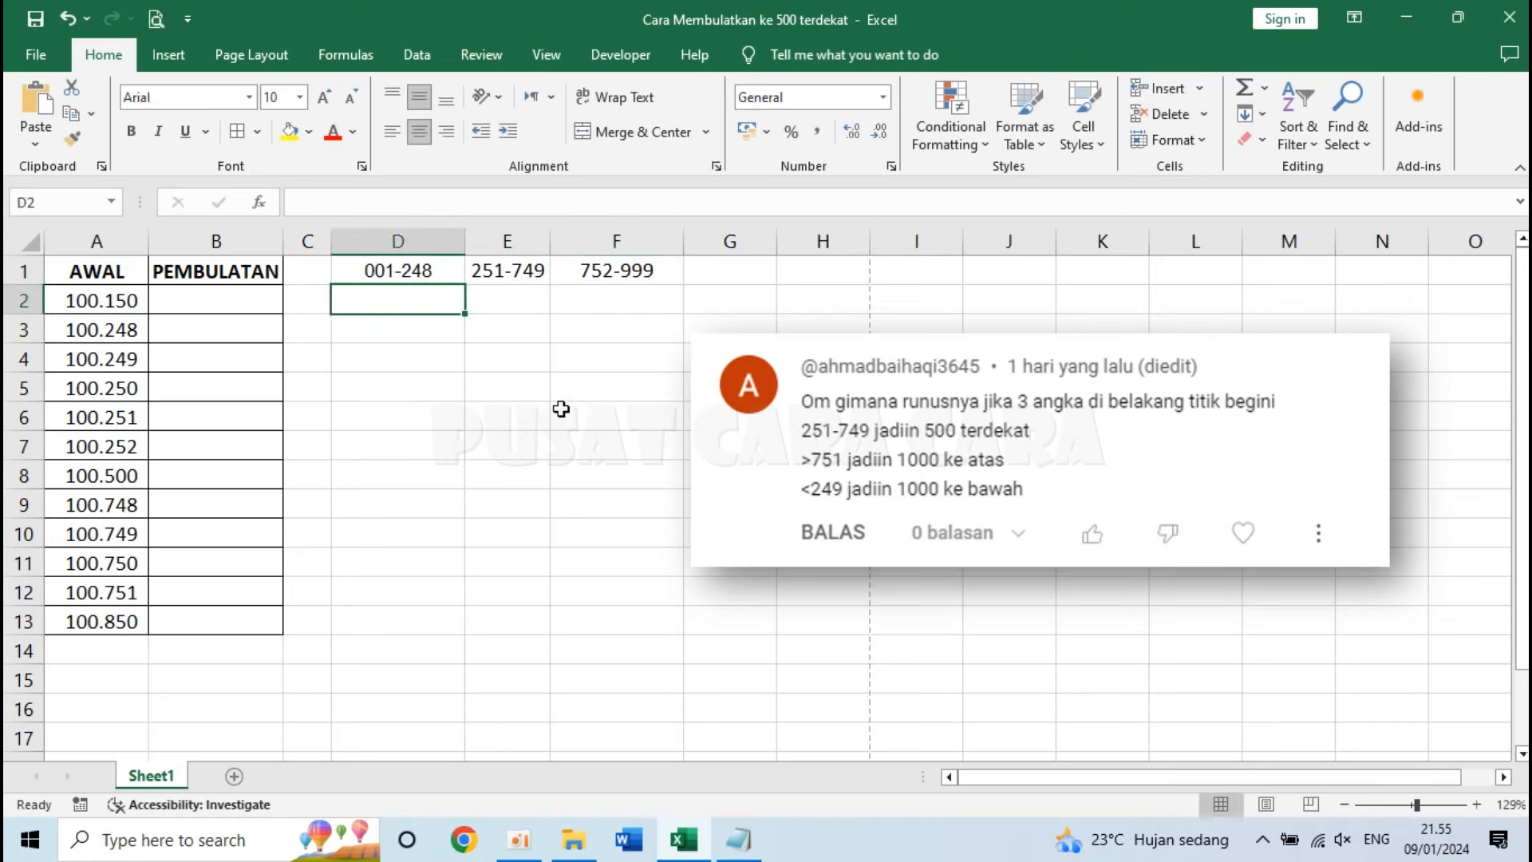
pyautogui.write('1000 KE BAWAH')
pyautogui.press('Tab')
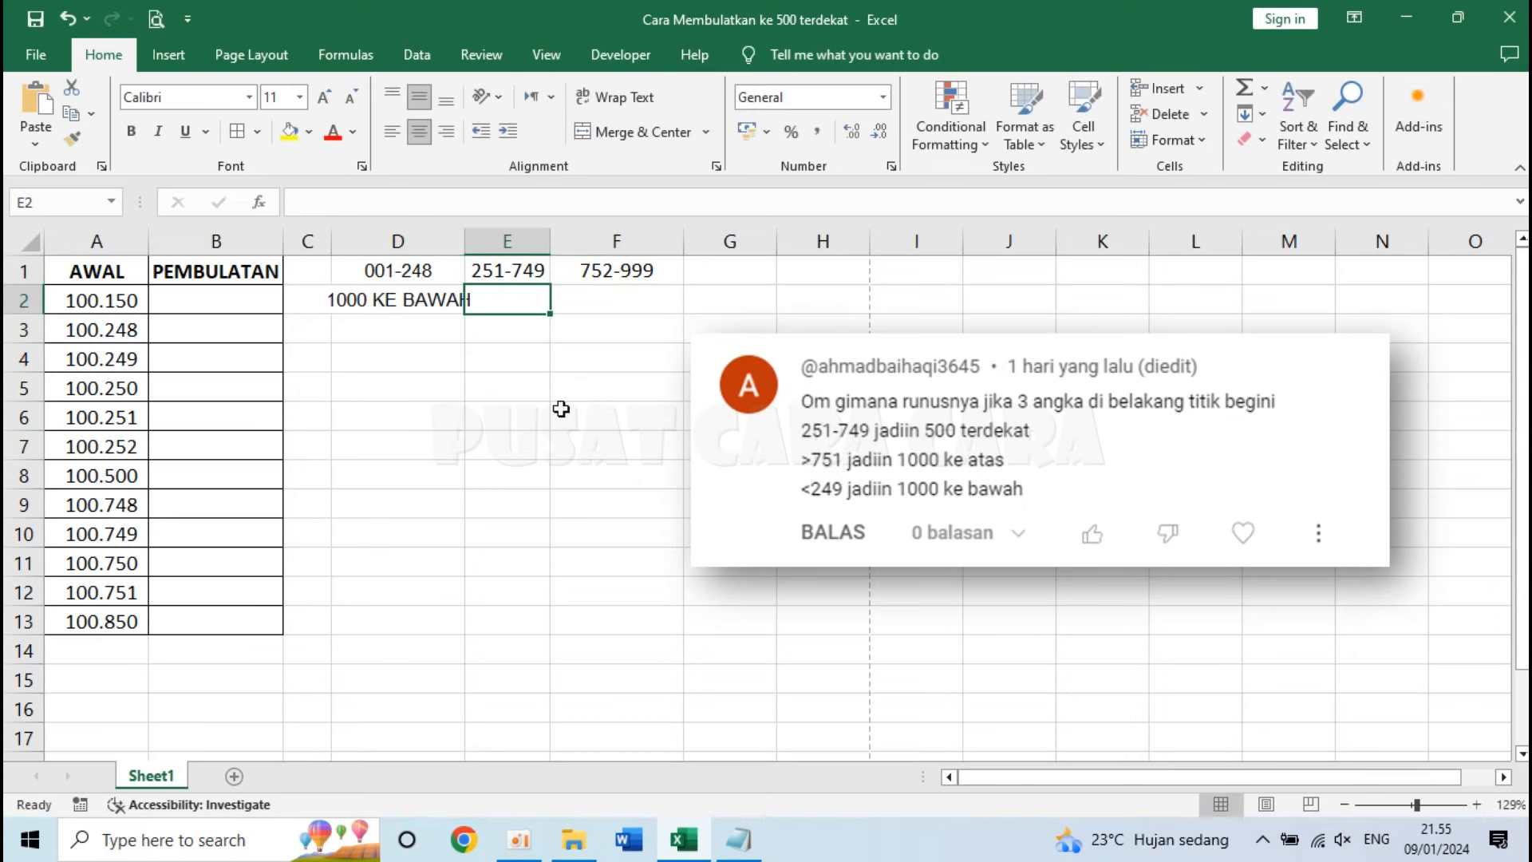
pyautogui.write('500')
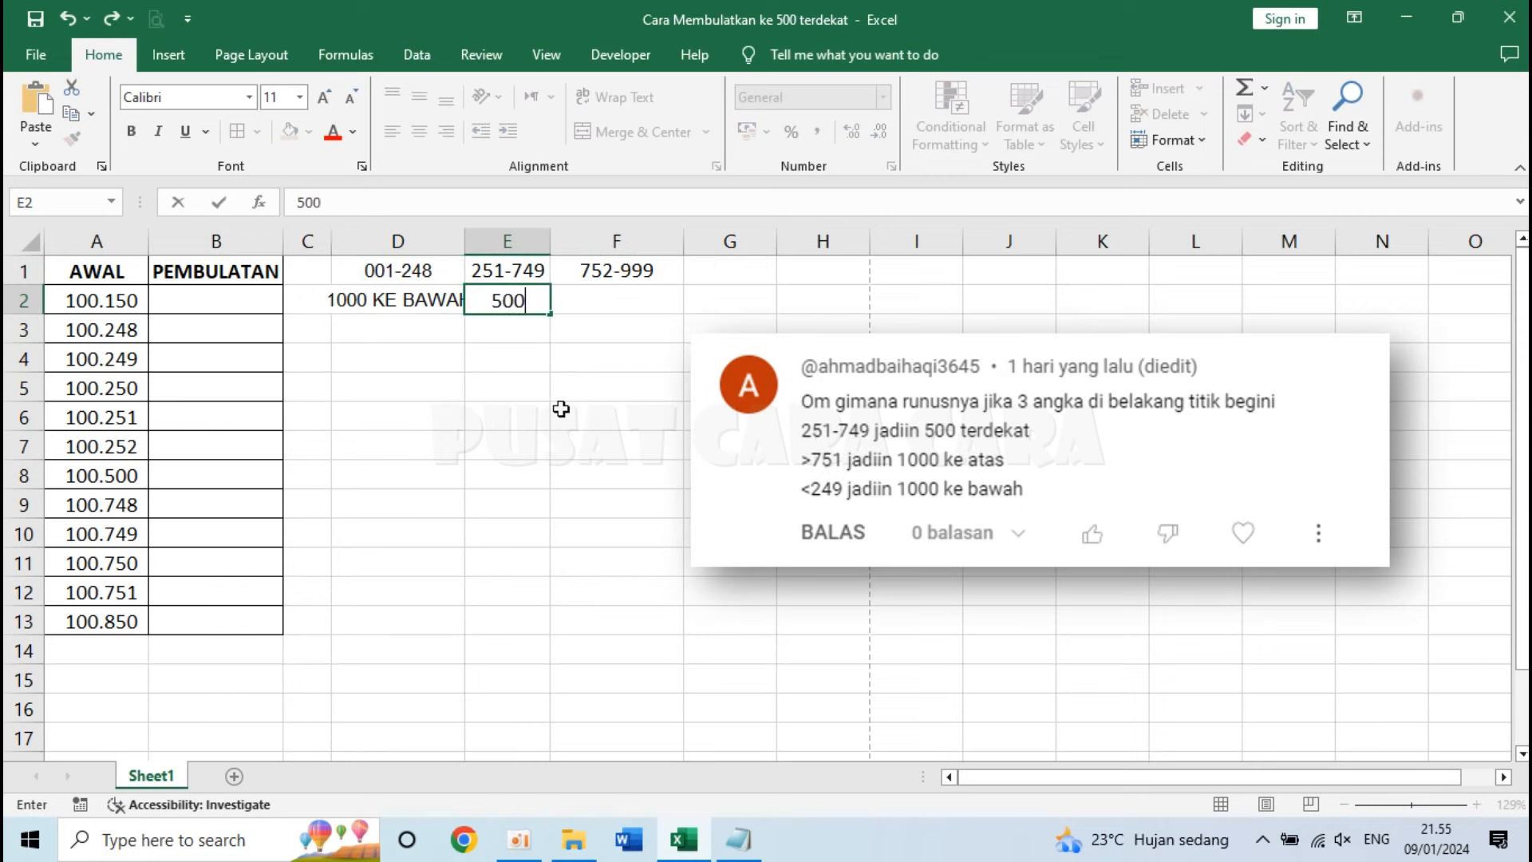
pyautogui.press('Tab')
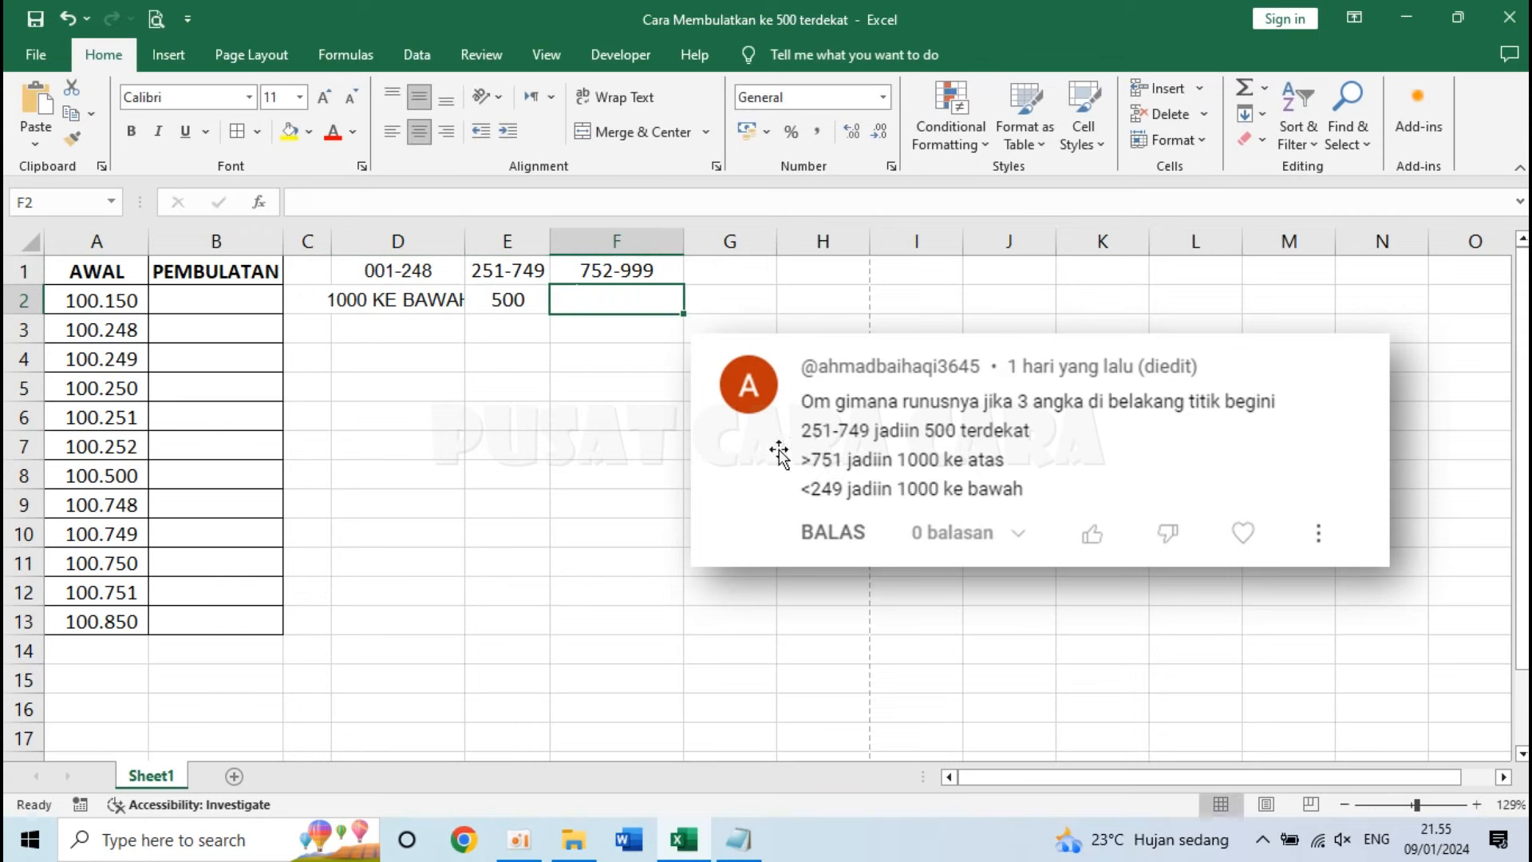
pyautogui.write('100 KE ATAS')
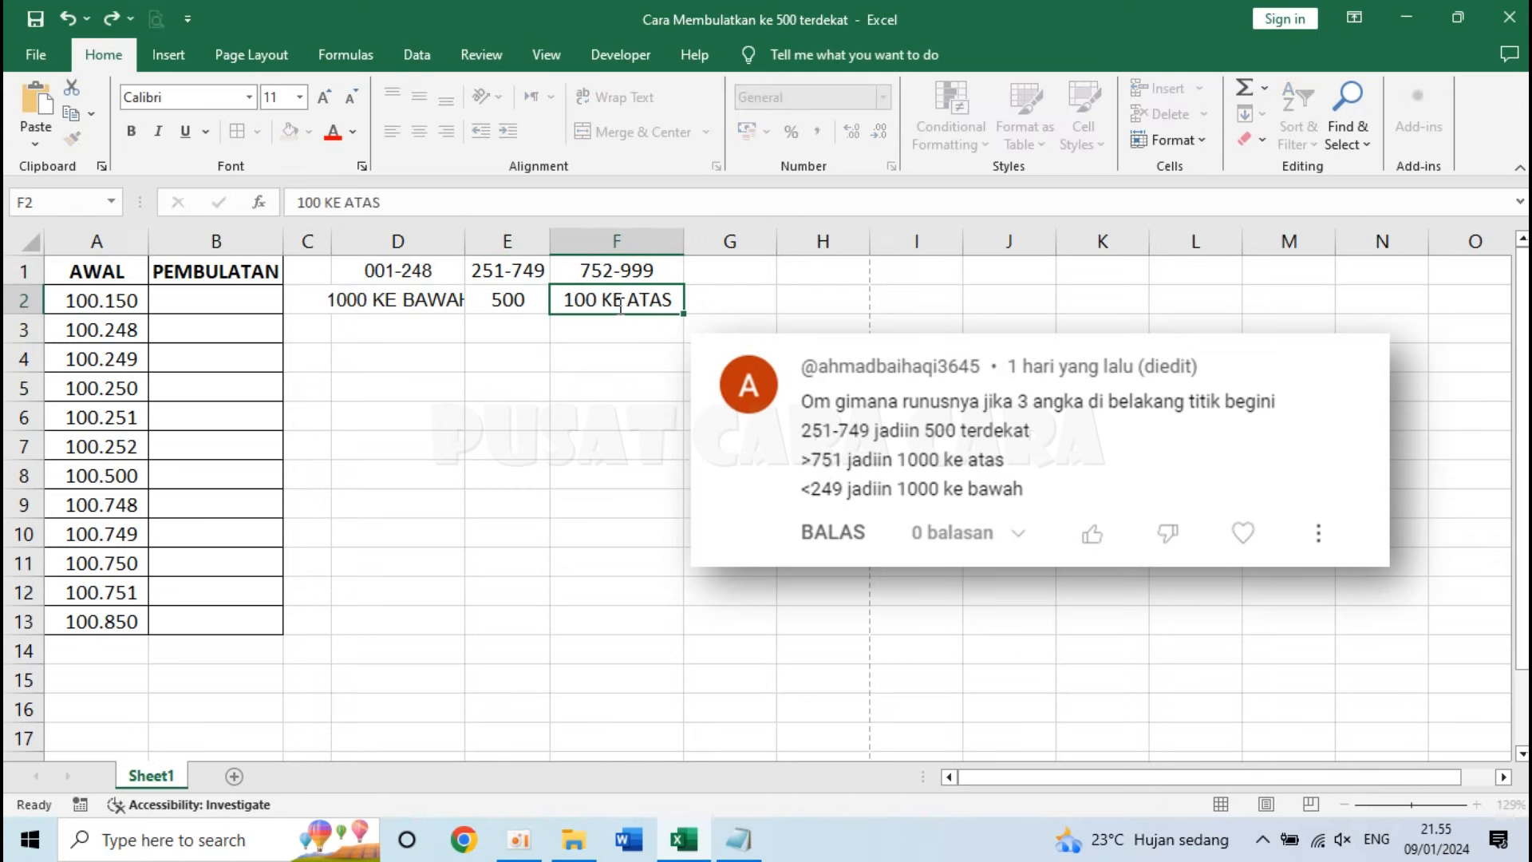
pyautogui.press('Return')
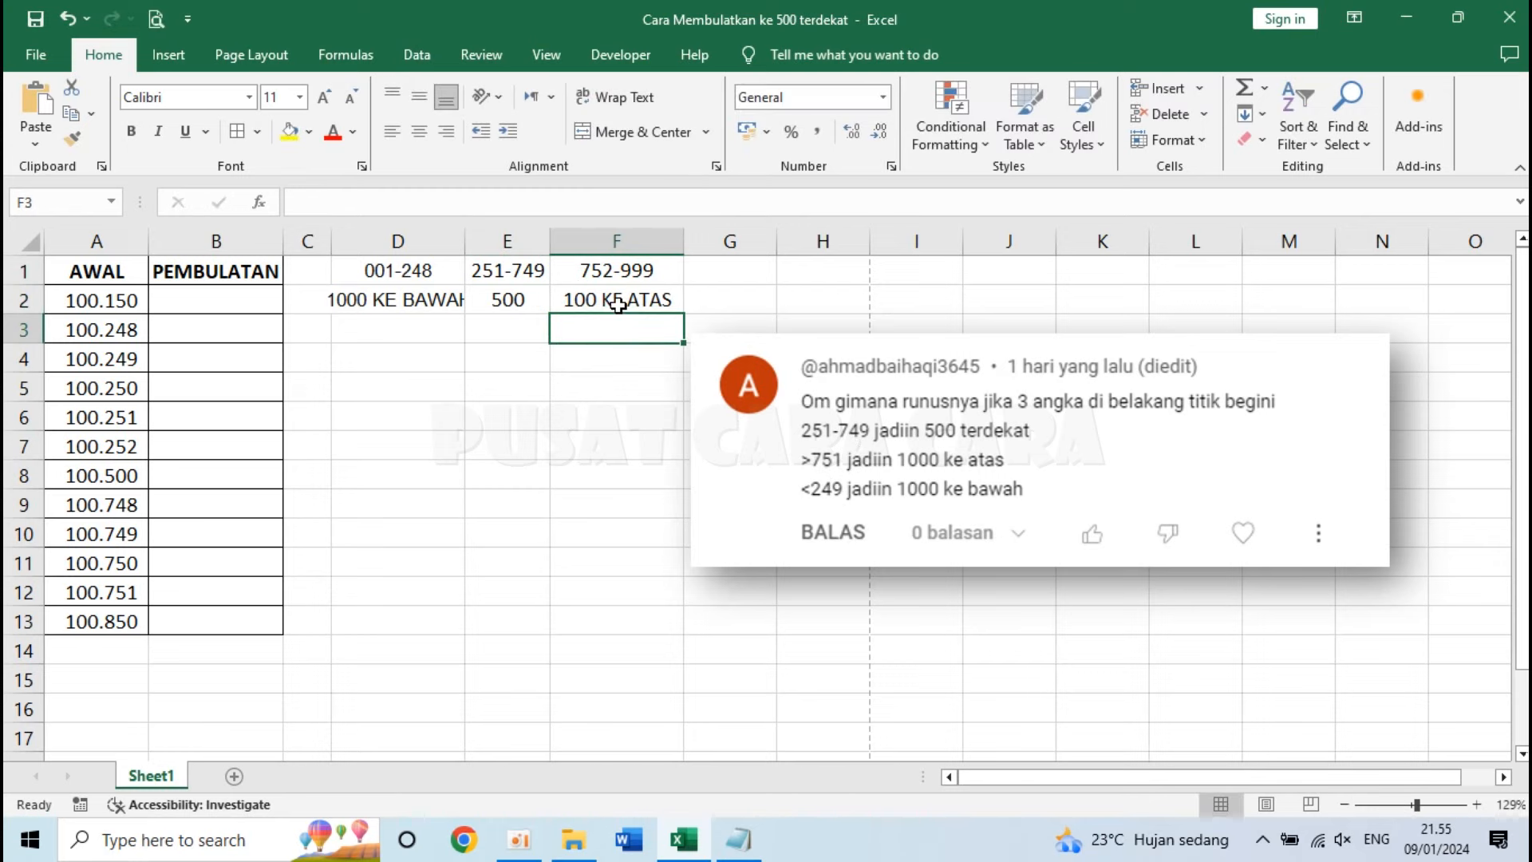
pyautogui.click(411, 299)
pyautogui.click(421, 273)
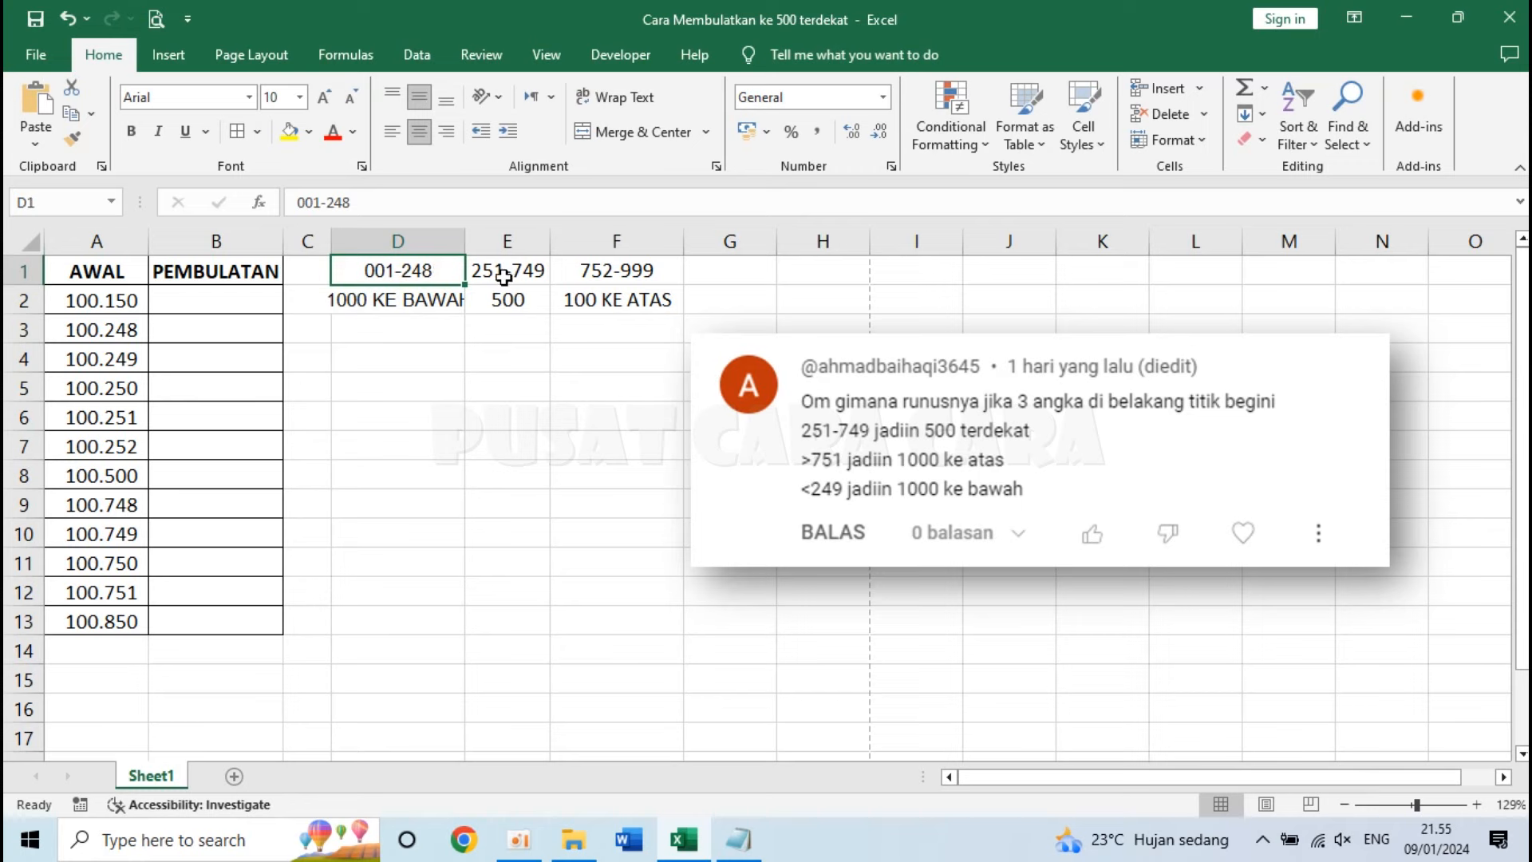
pyautogui.click(427, 298)
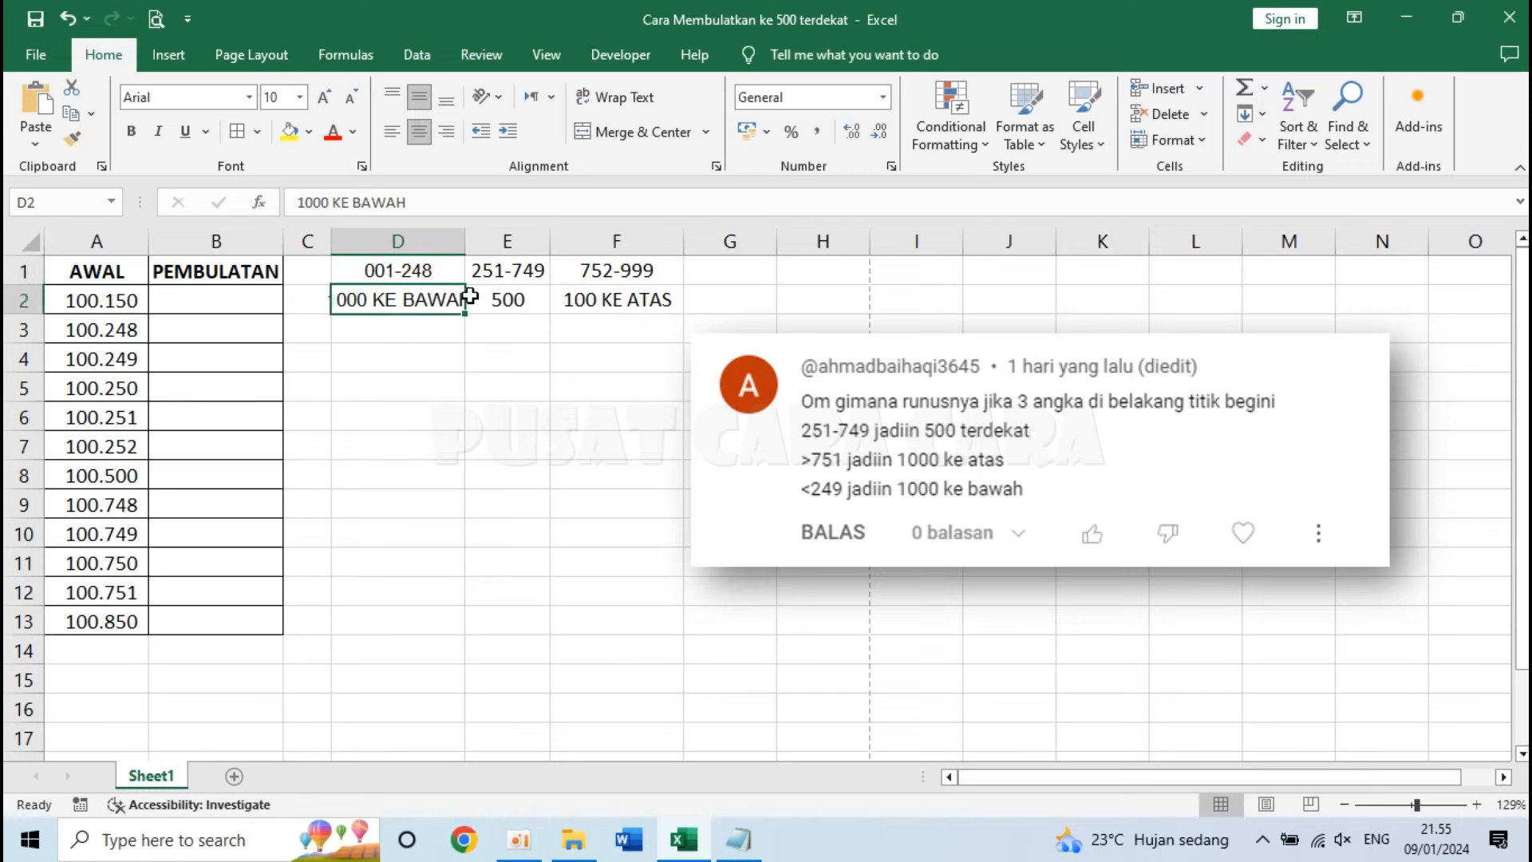
pyautogui.click(378, 276)
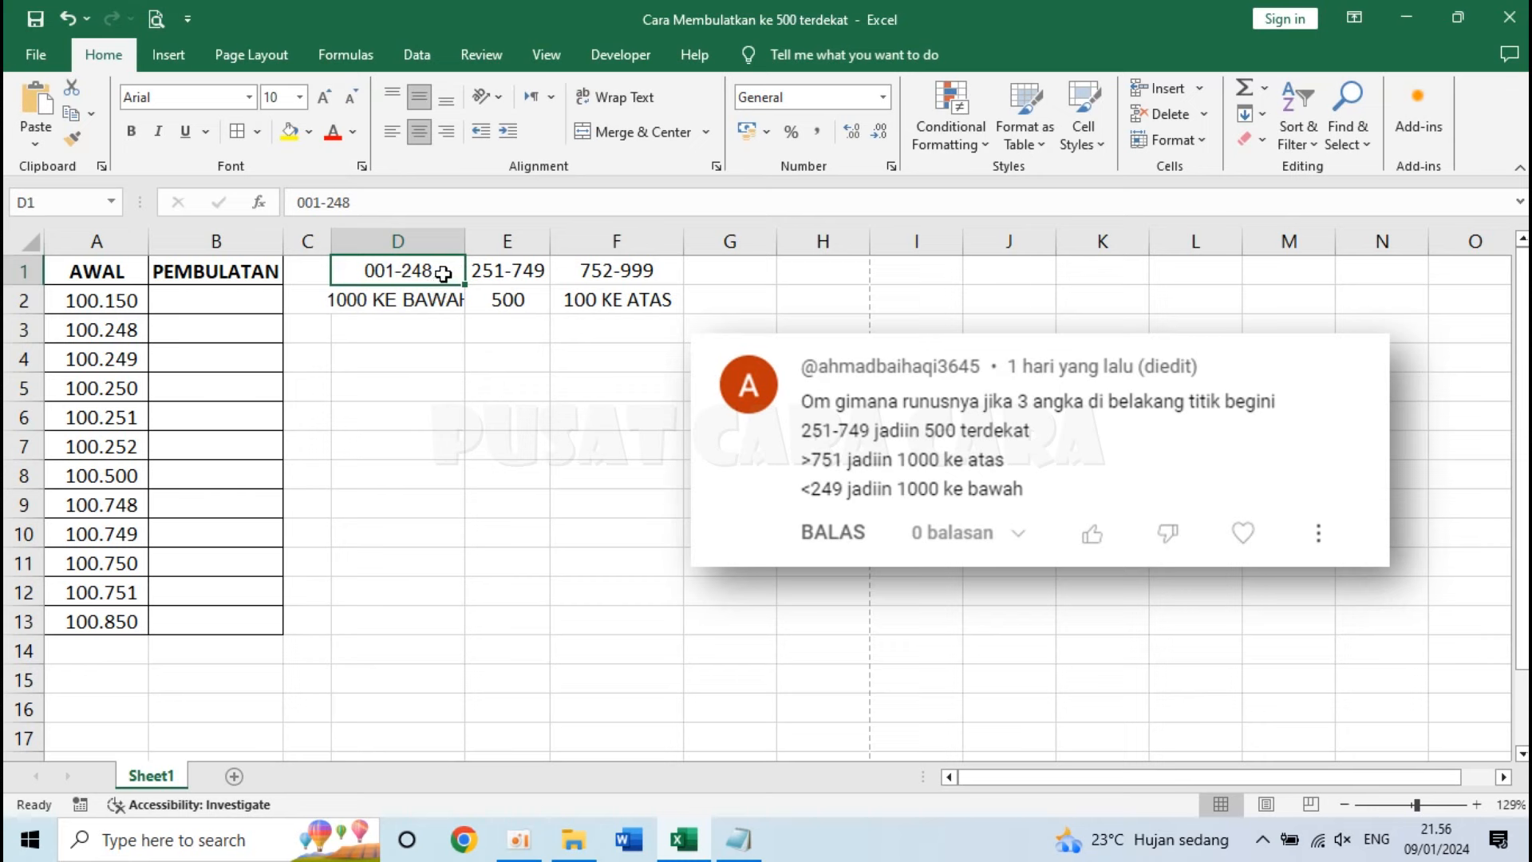
pyautogui.click(488, 271)
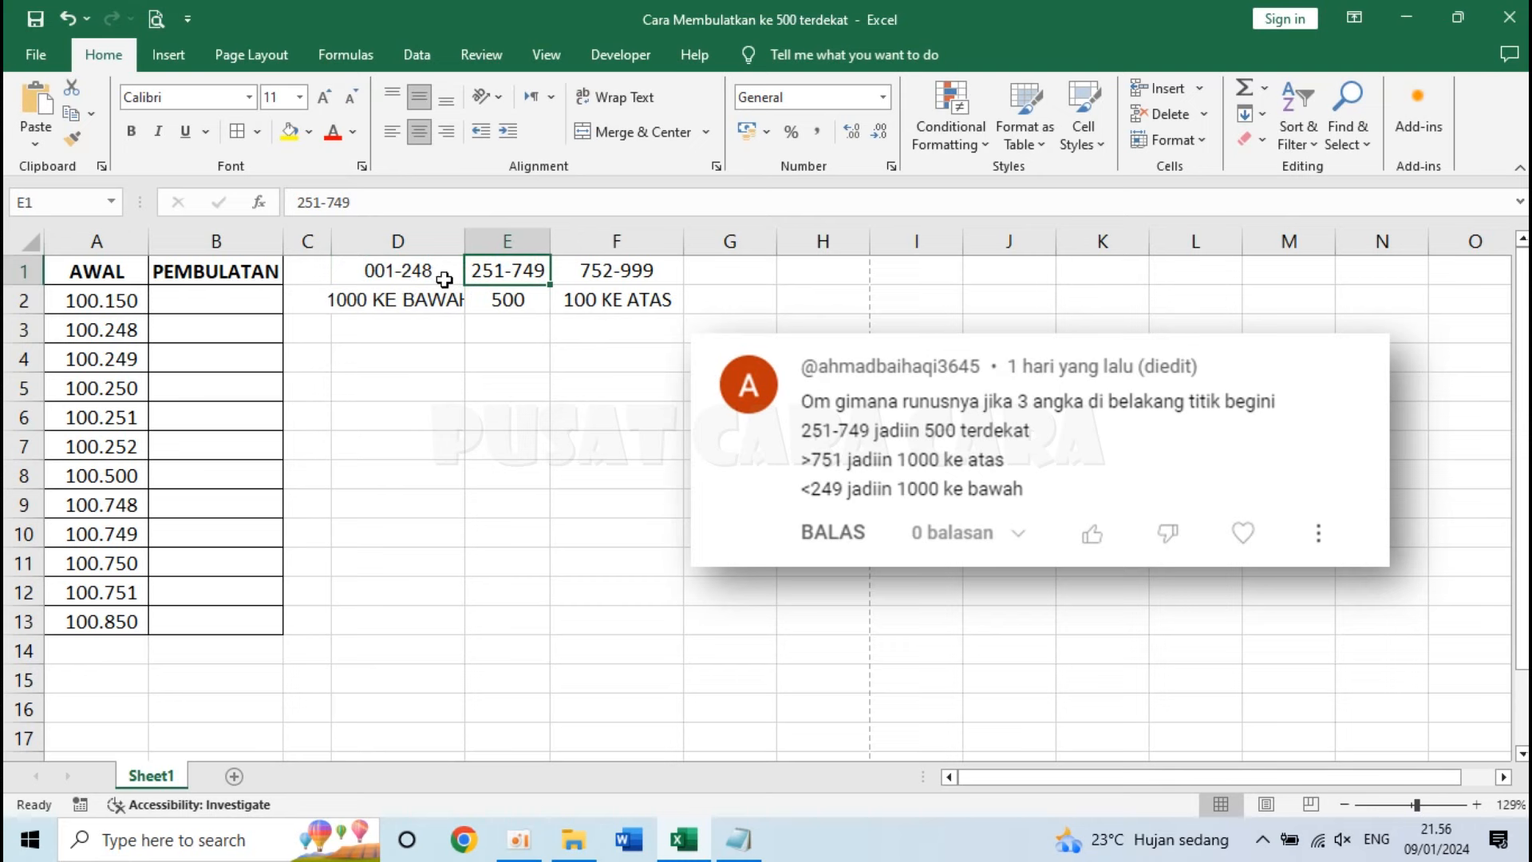
pyautogui.click(421, 302)
pyautogui.click(530, 301)
pyautogui.click(611, 301)
pyautogui.click(429, 300)
pyautogui.click(506, 300)
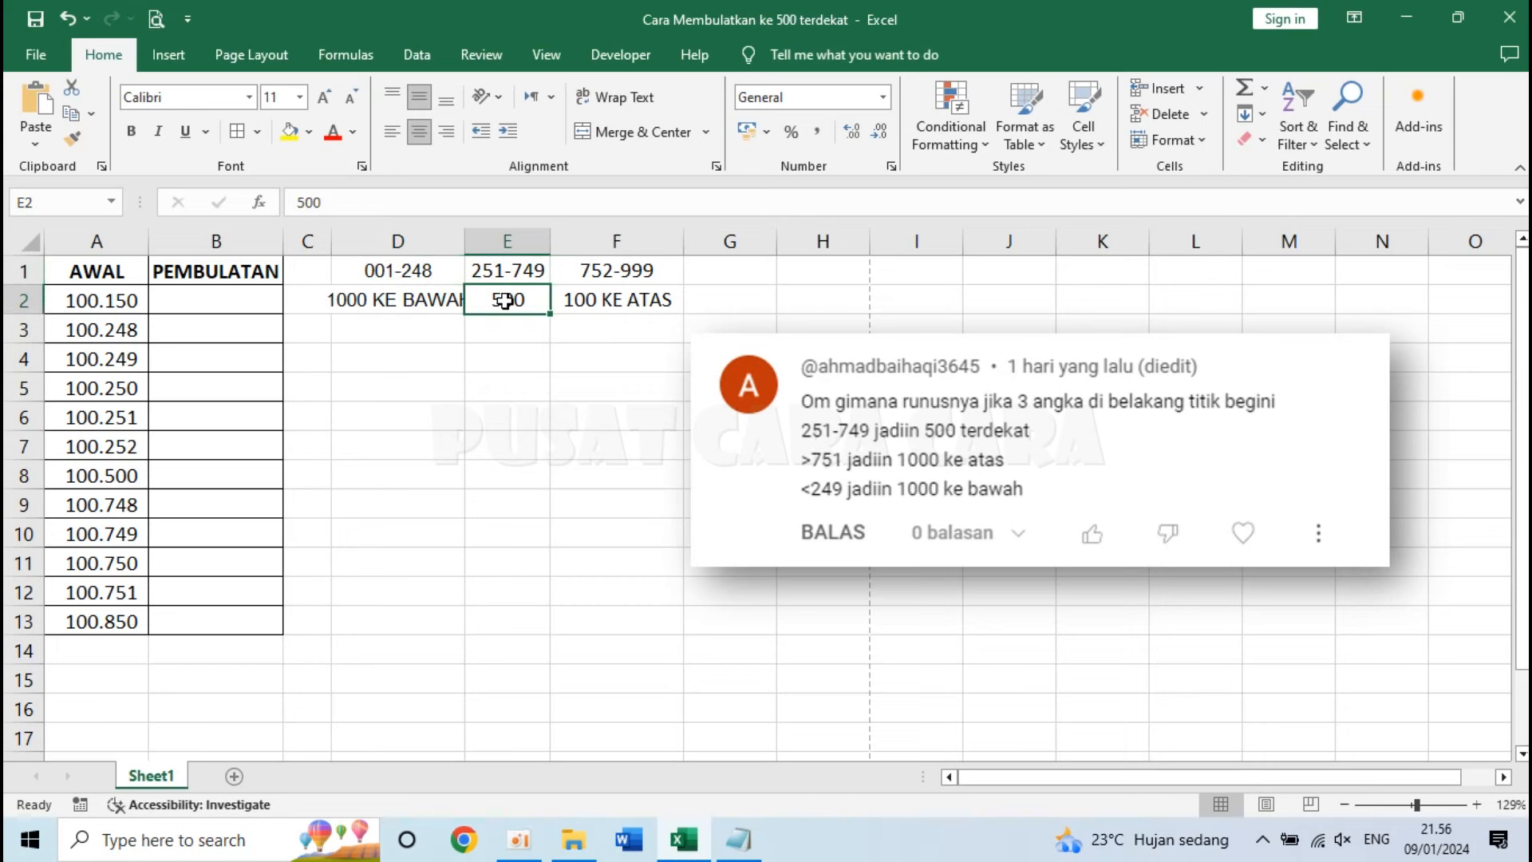
pyautogui.click(391, 303)
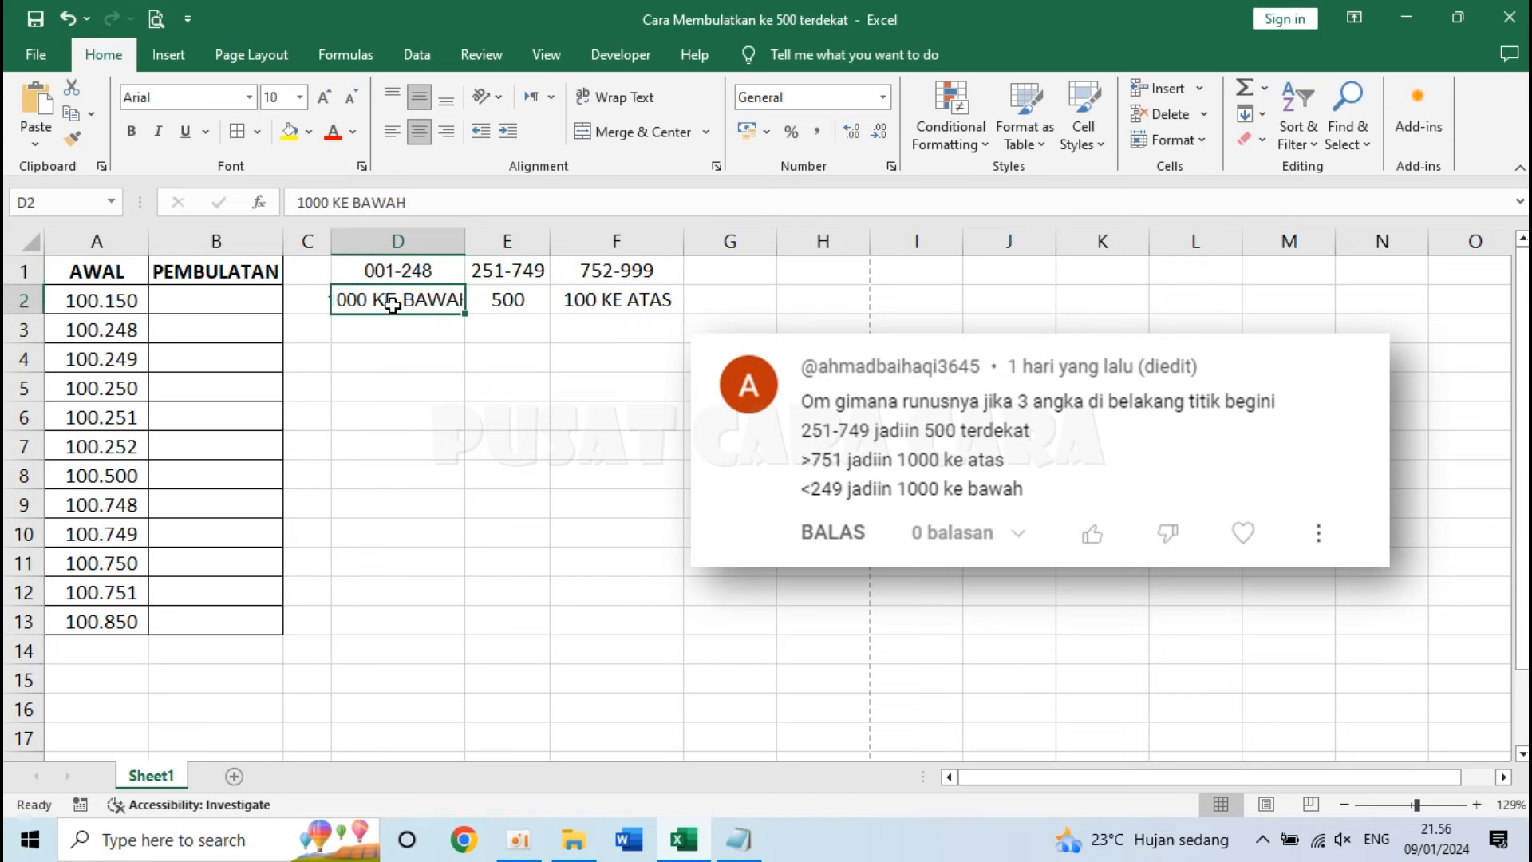
pyautogui.click(523, 302)
pyautogui.click(608, 300)
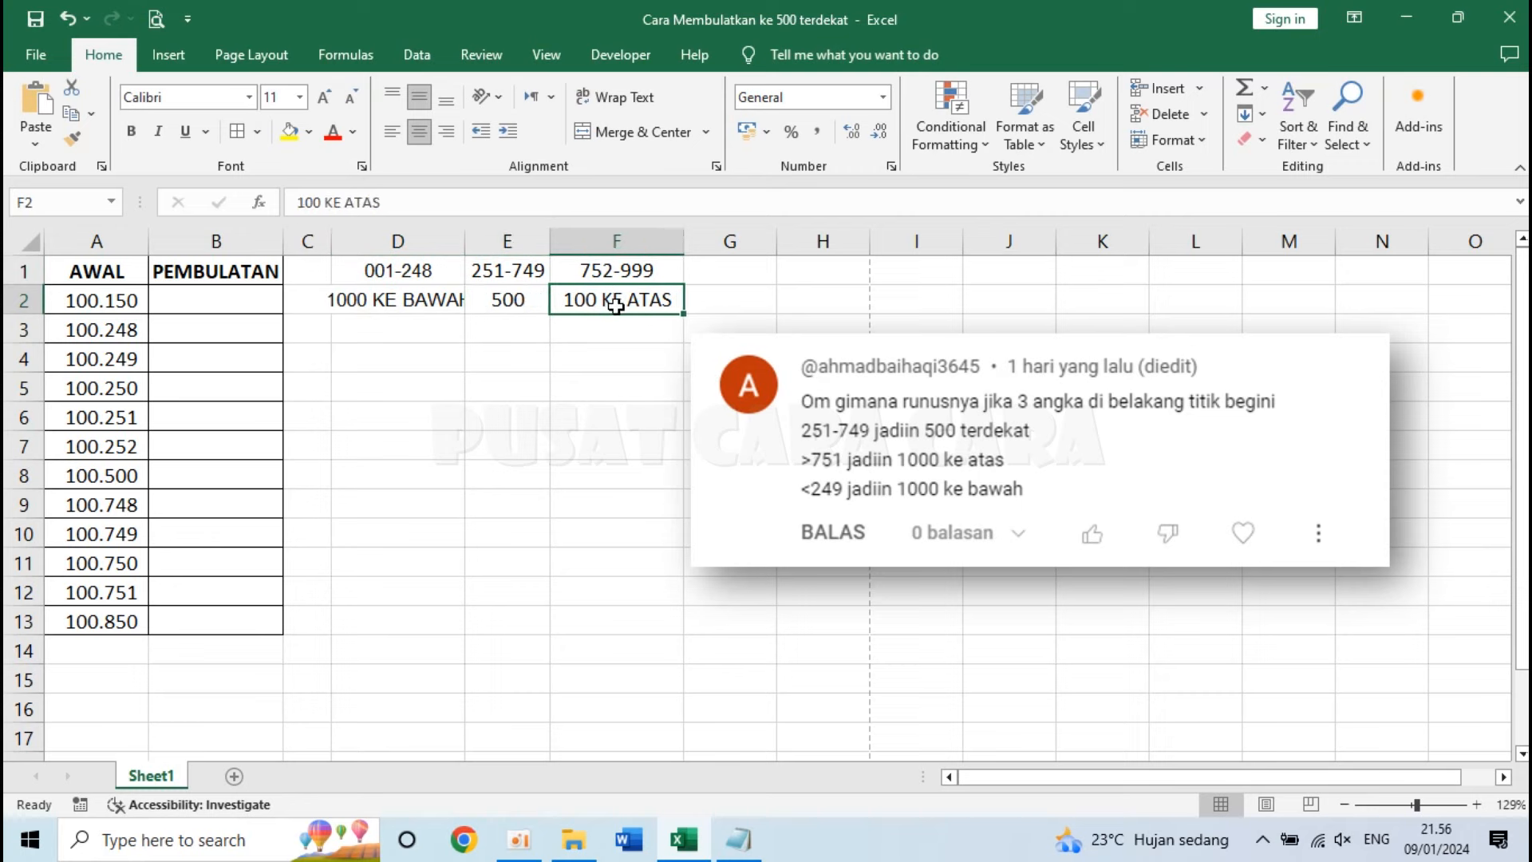
pyautogui.click(431, 270)
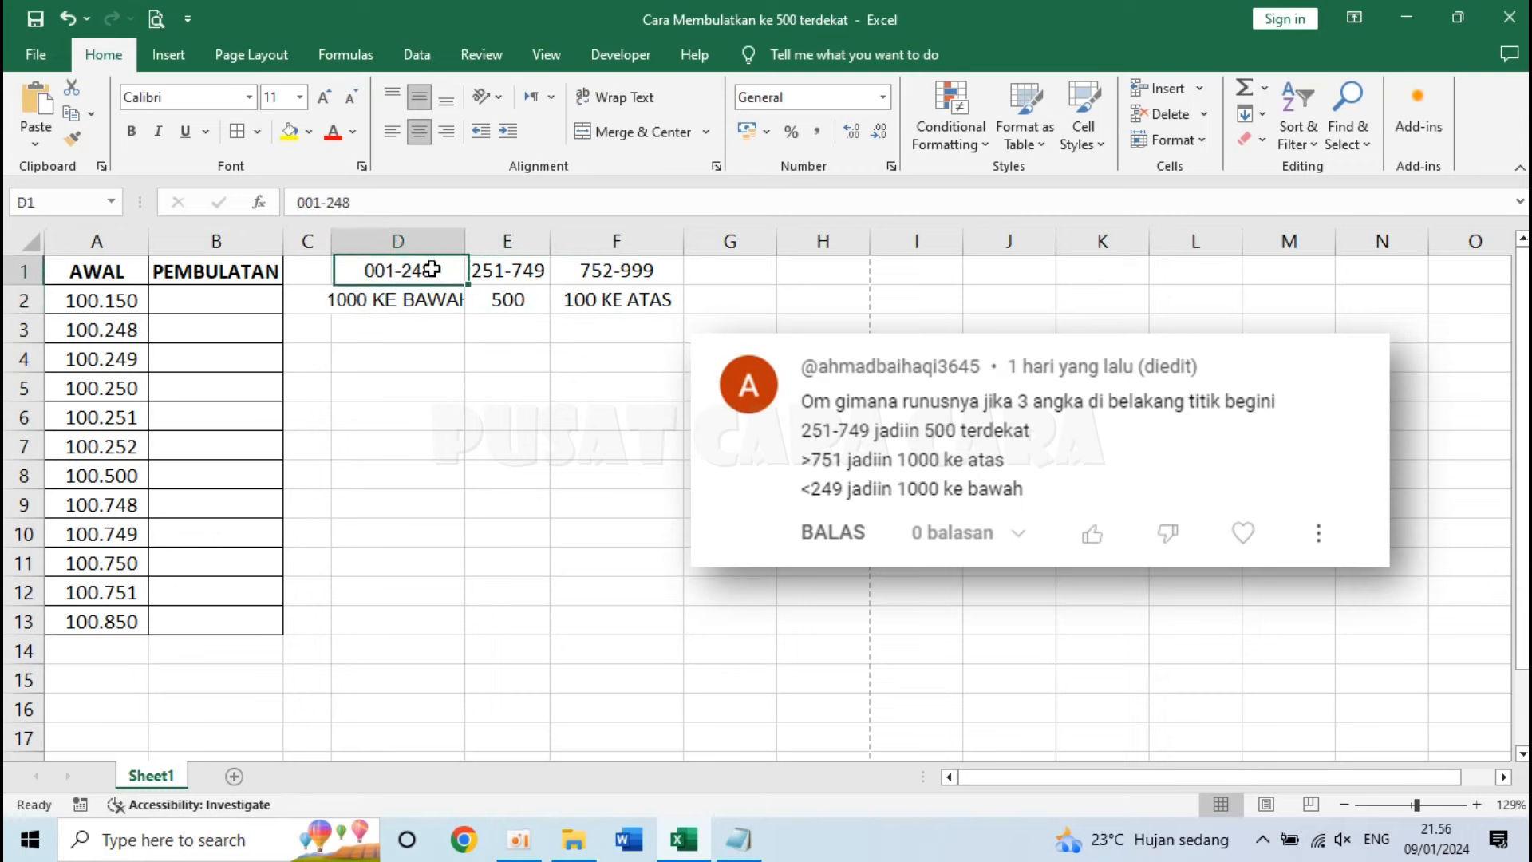
pyautogui.click(510, 271)
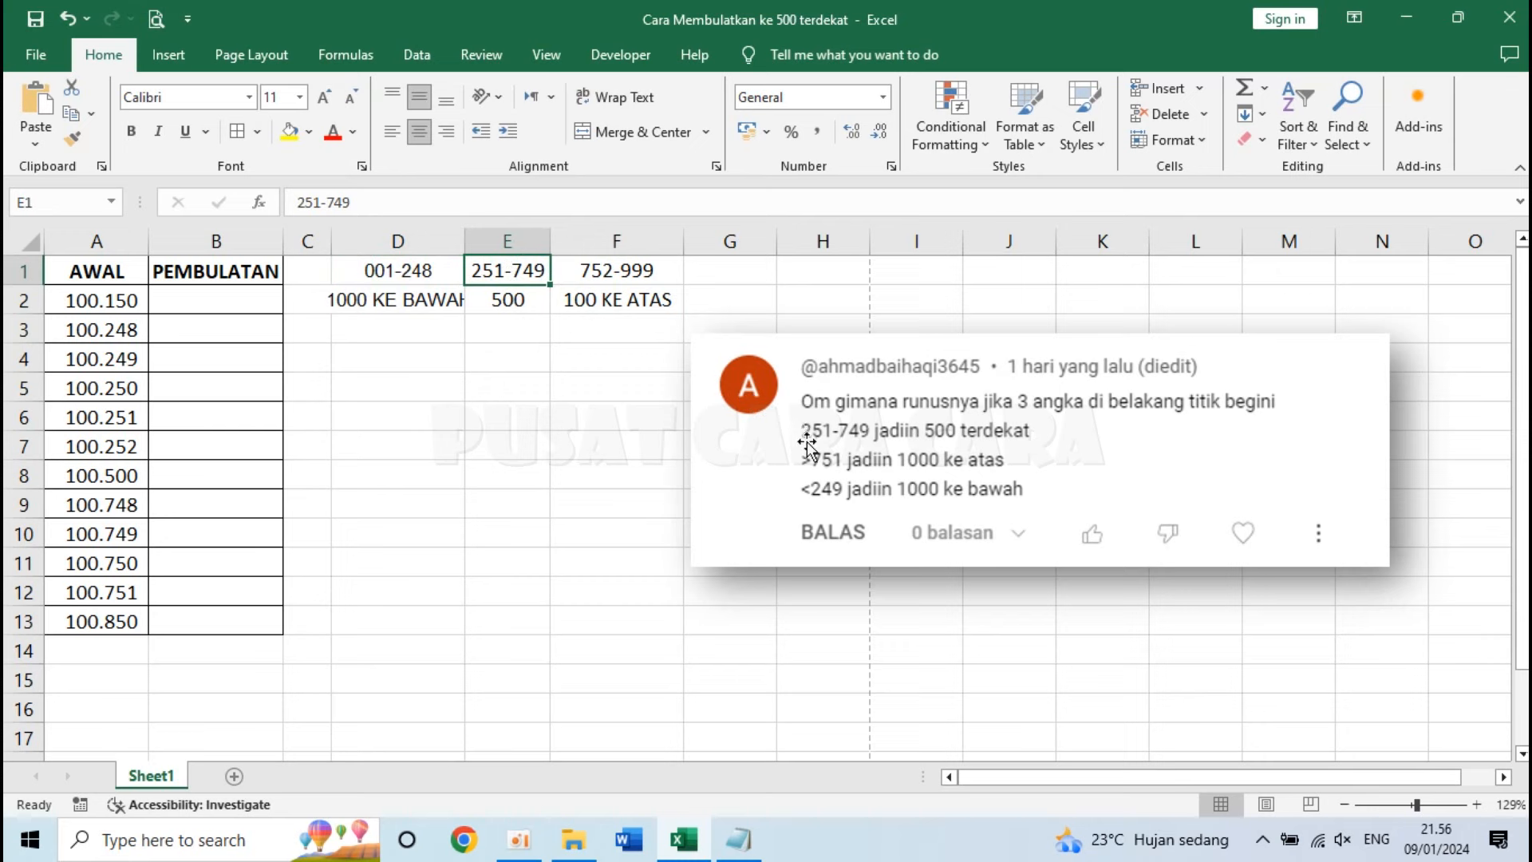
pyautogui.click(523, 301)
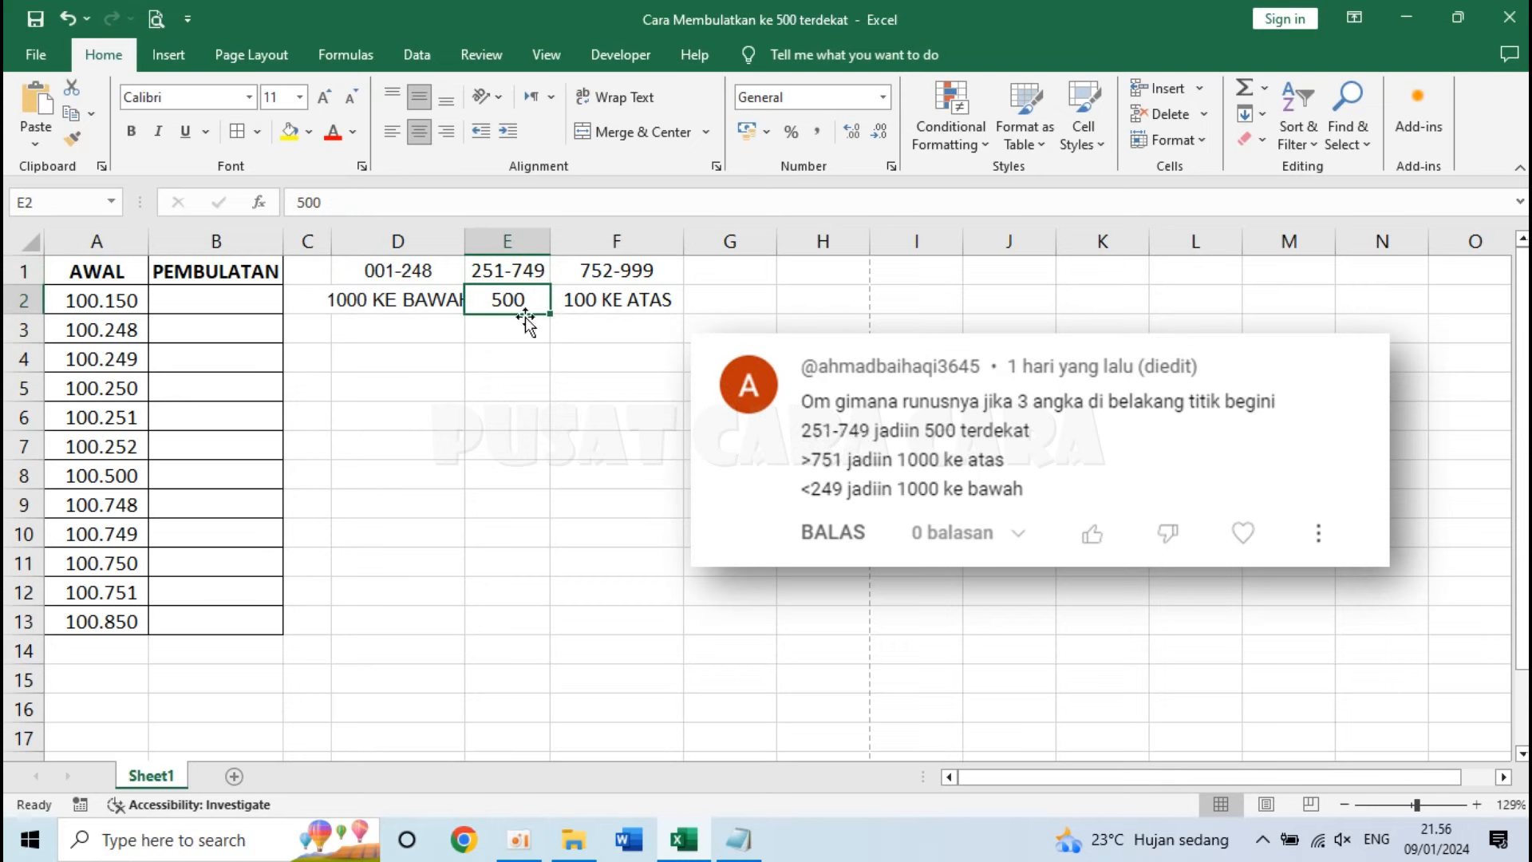
pyautogui.doubleClick(399, 269)
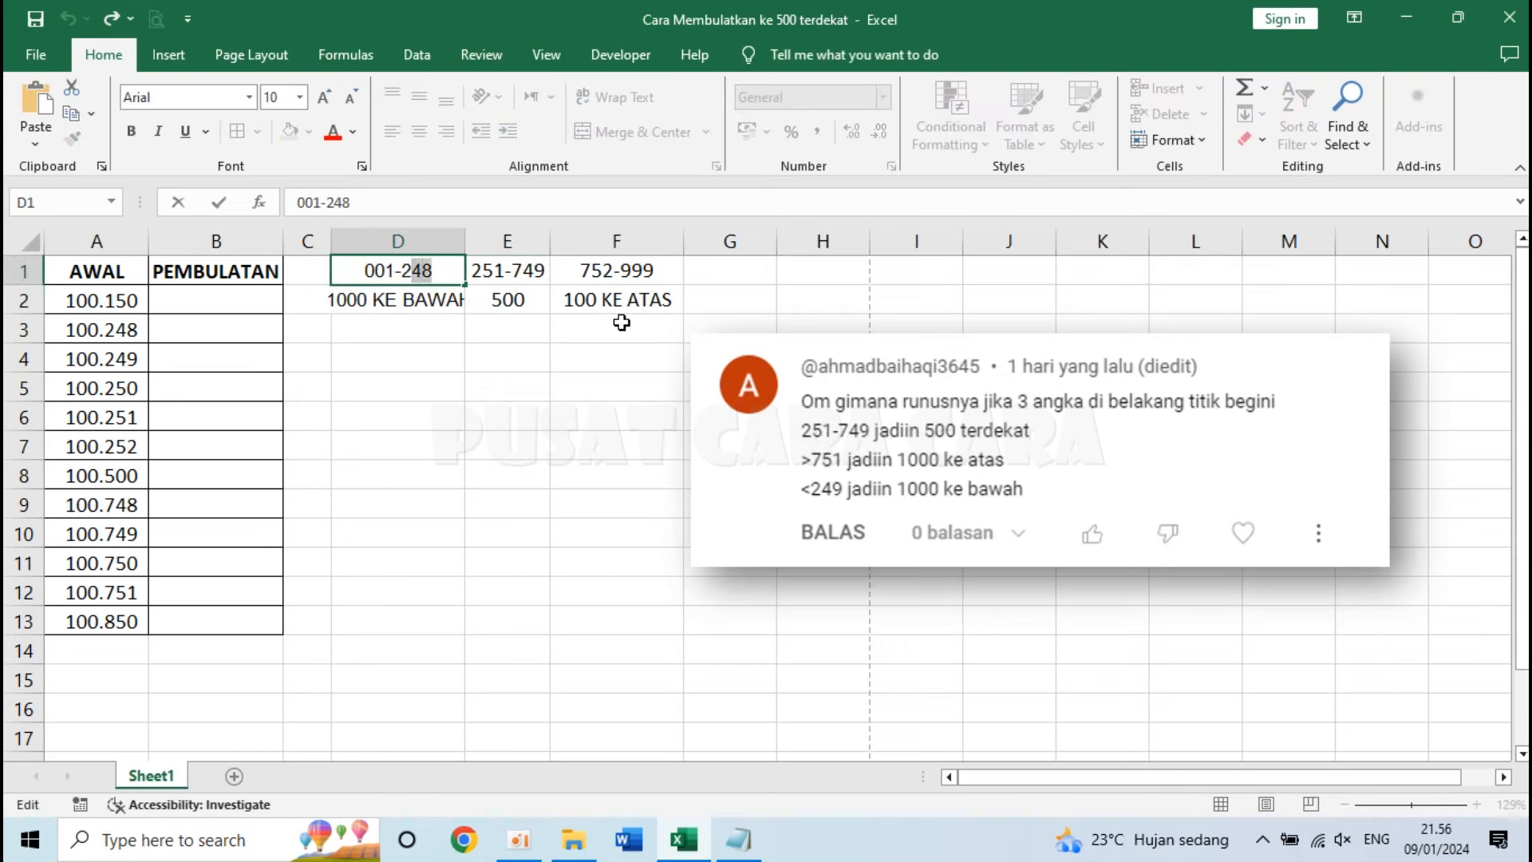
# Change the outer ranges to 001-250 and 750-999
pyautogui.write('50')
pyautogui.press('Return')
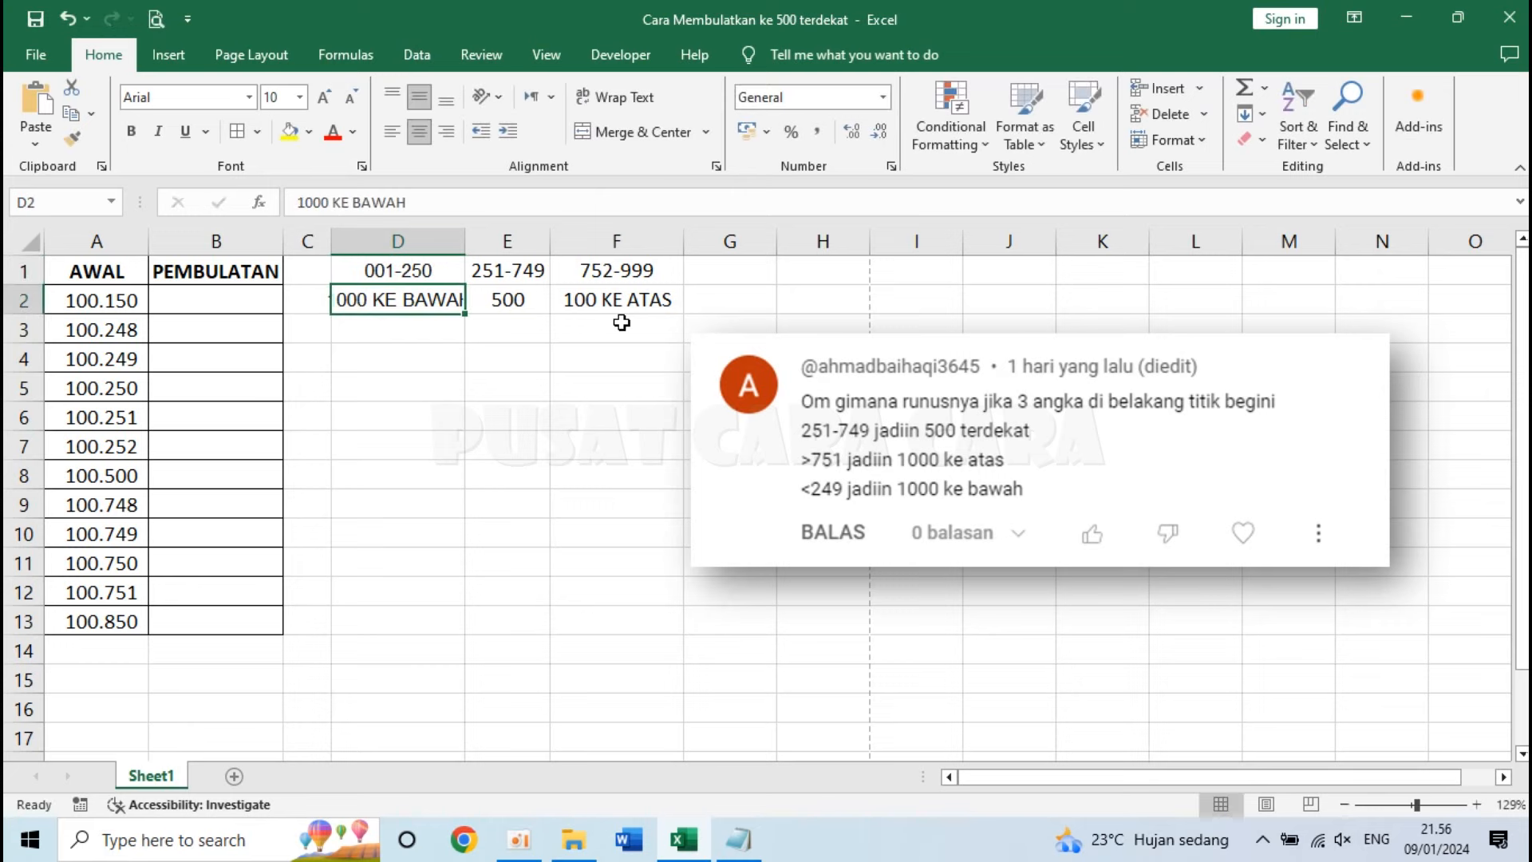
pyautogui.doubleClick(594, 271)
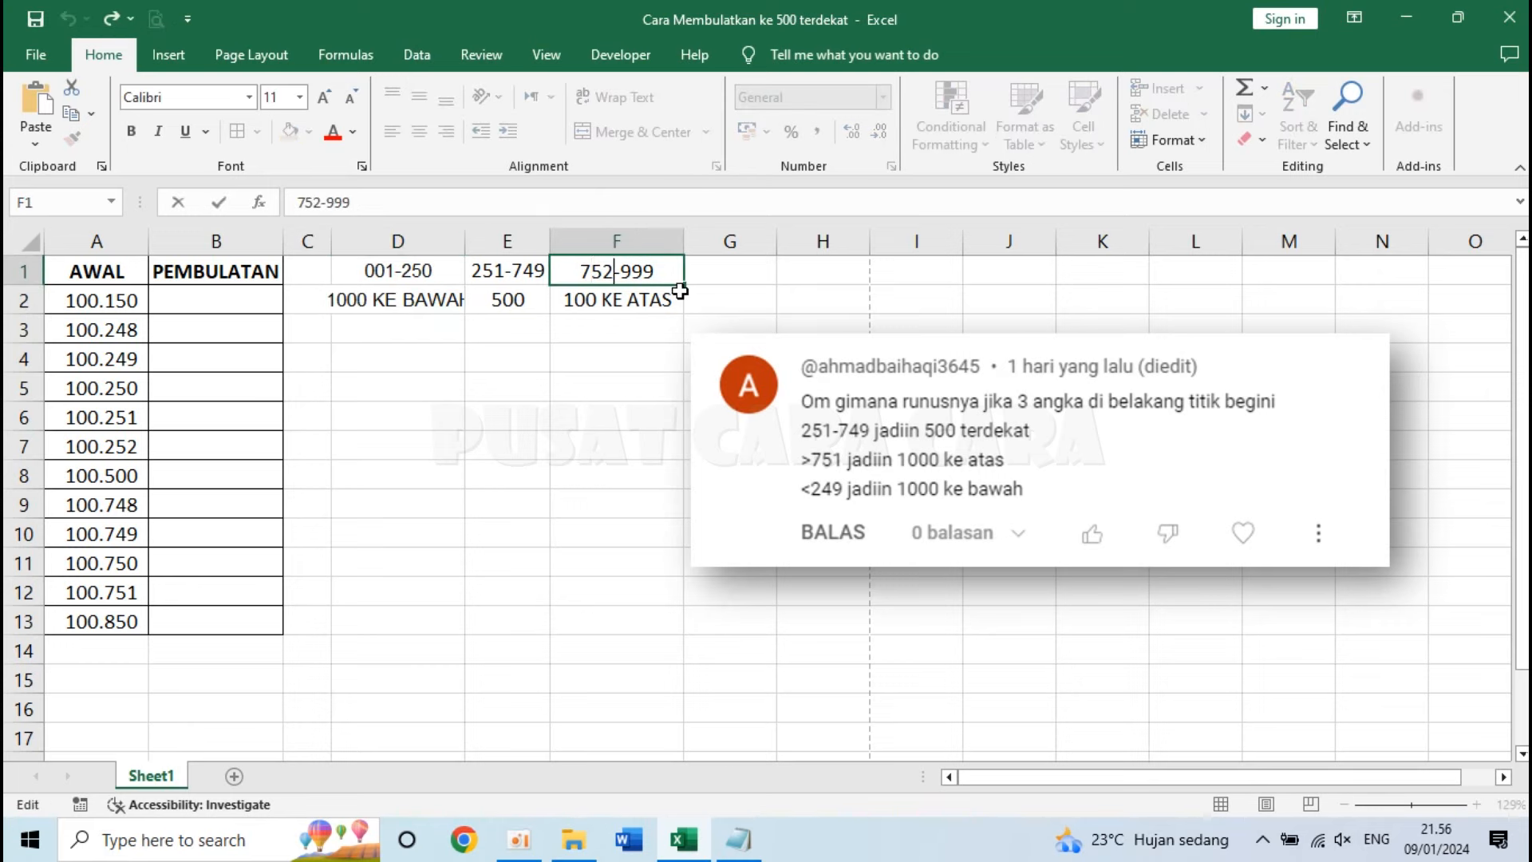
pyautogui.write('0')
pyautogui.press('Return')
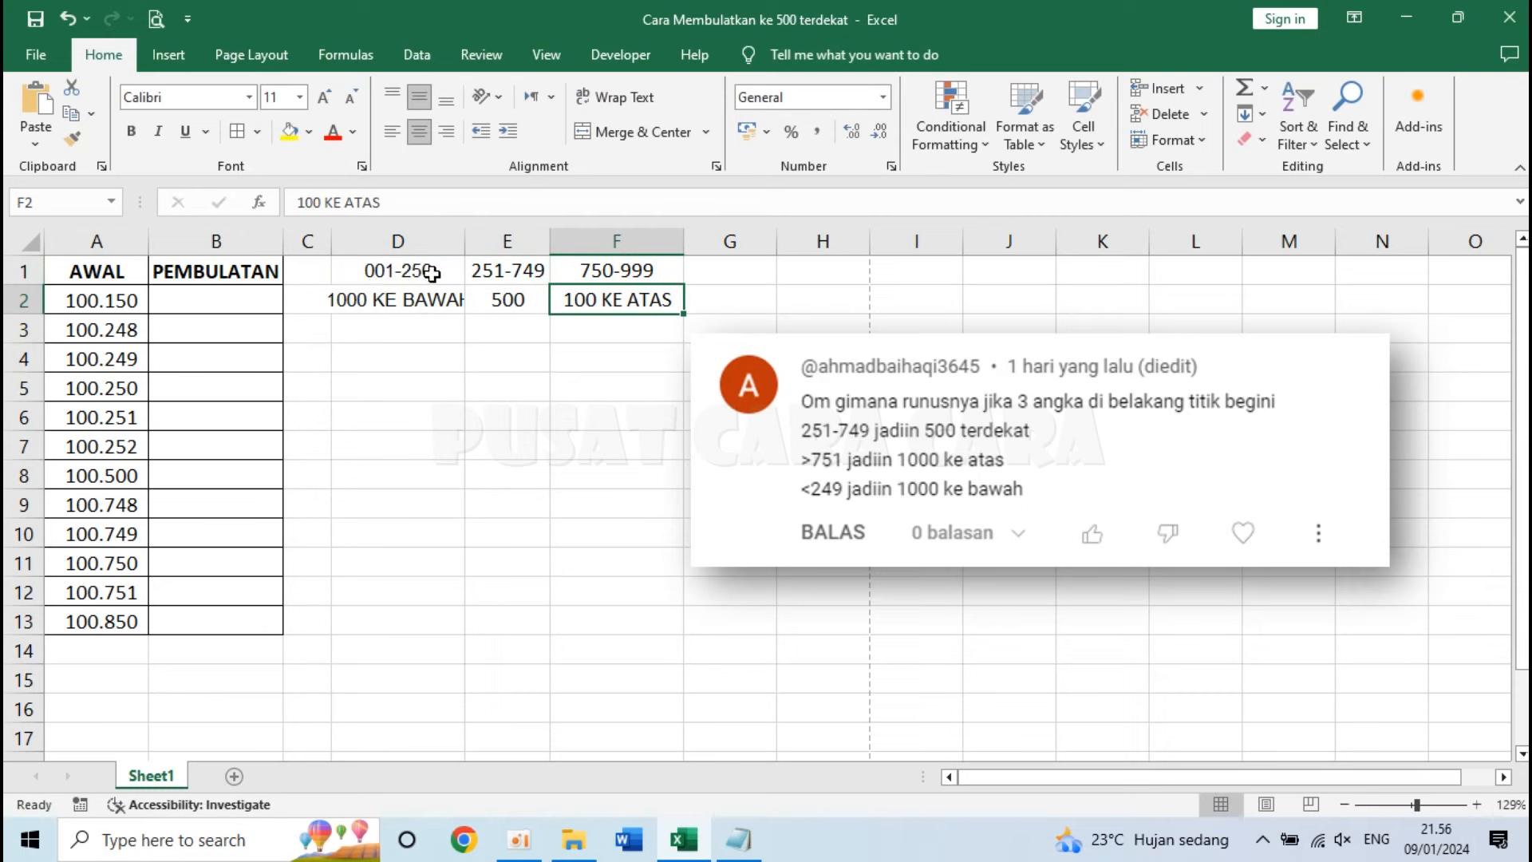
# Correct F2's label from 100 KE ATAS to 1000 KE ATAS
pyautogui.click(379, 299)
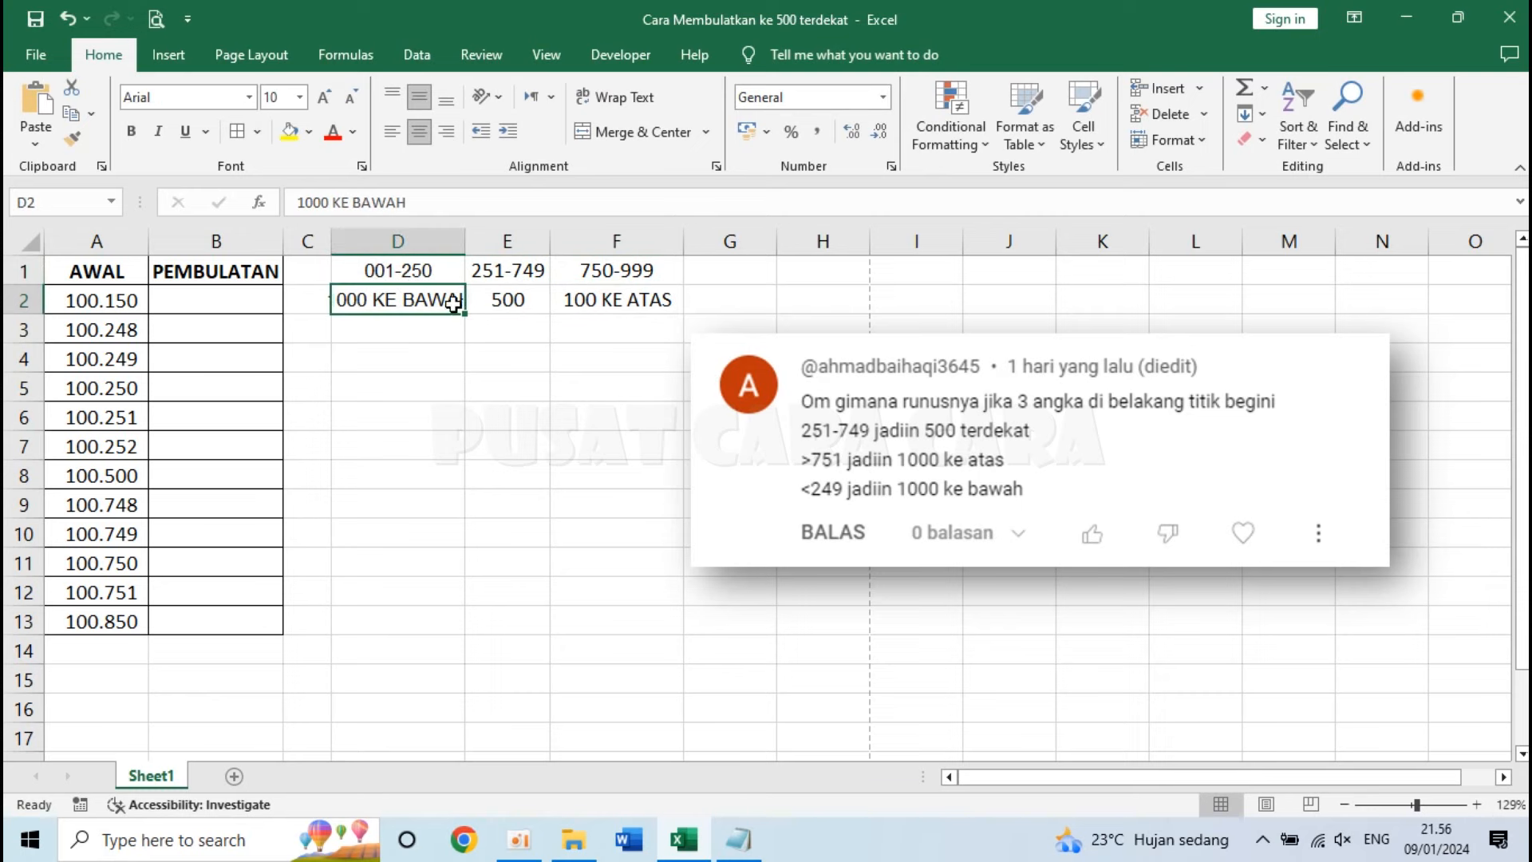
pyautogui.click(519, 297)
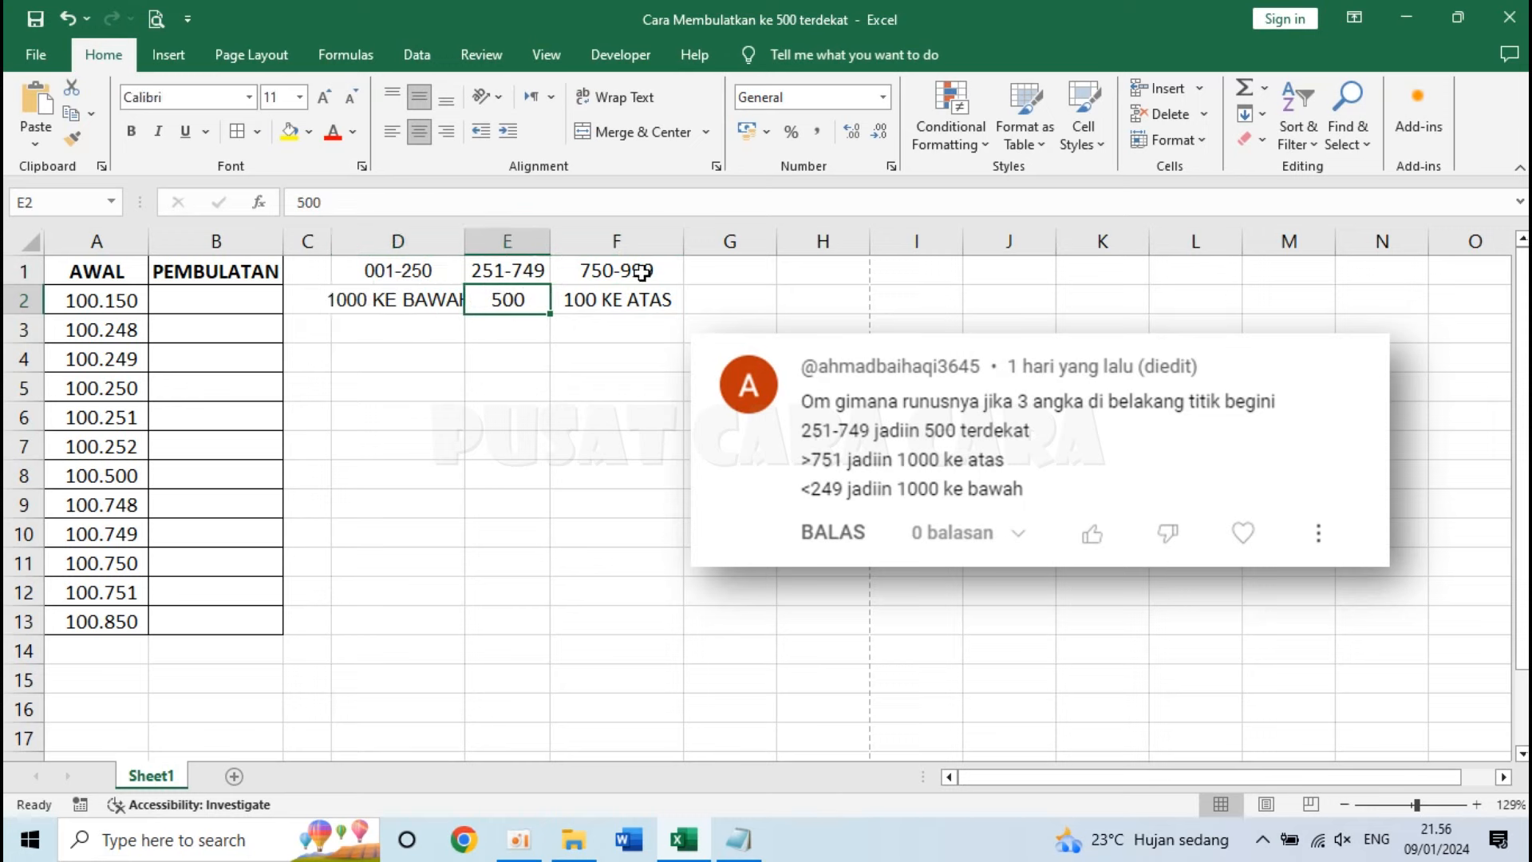
pyautogui.doubleClick(590, 302)
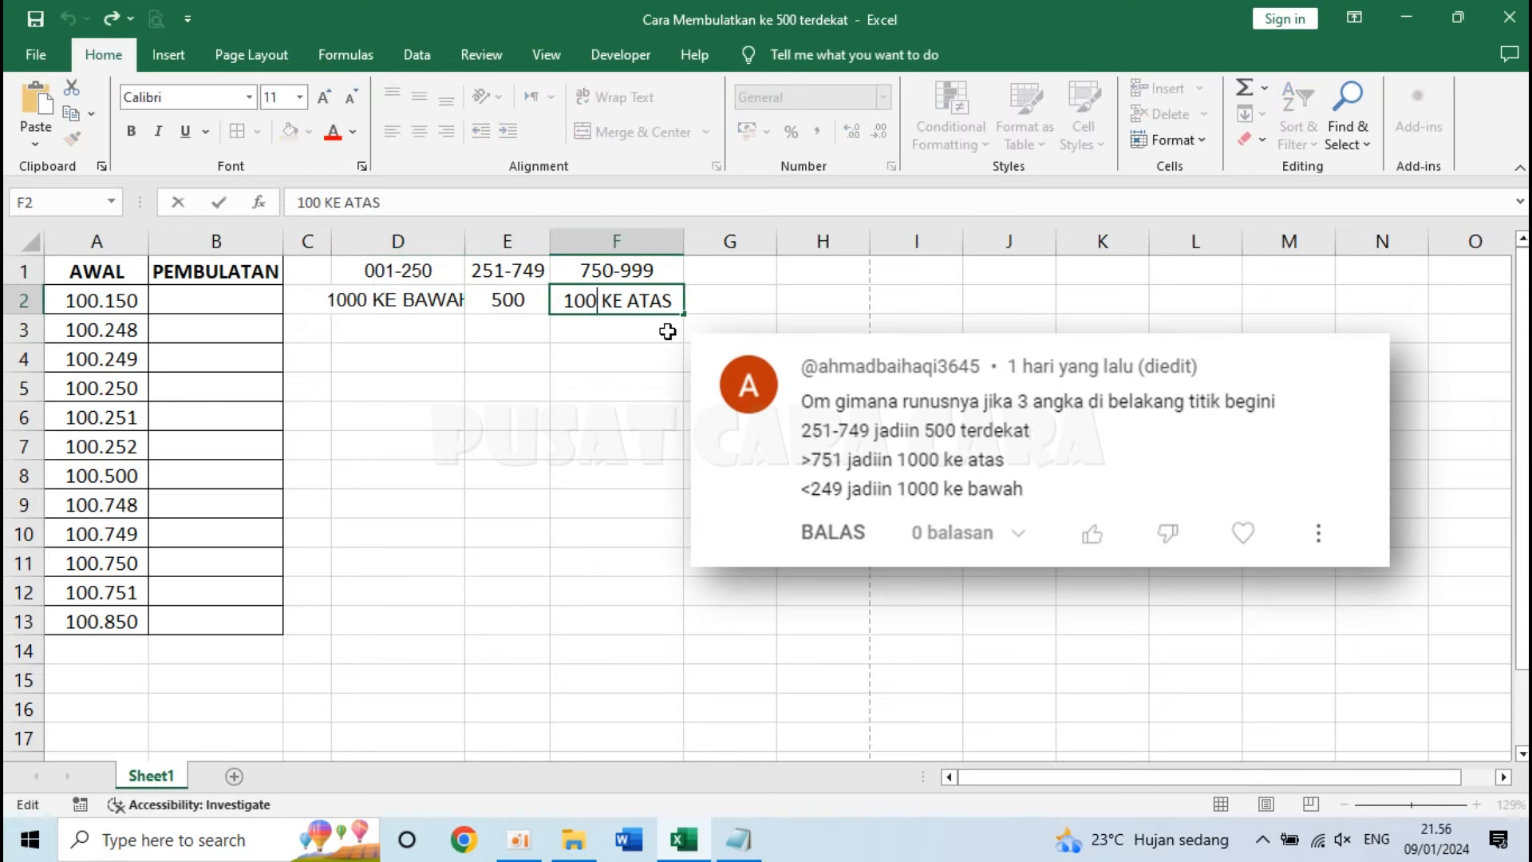
pyautogui.write('0')
pyautogui.press('Return')
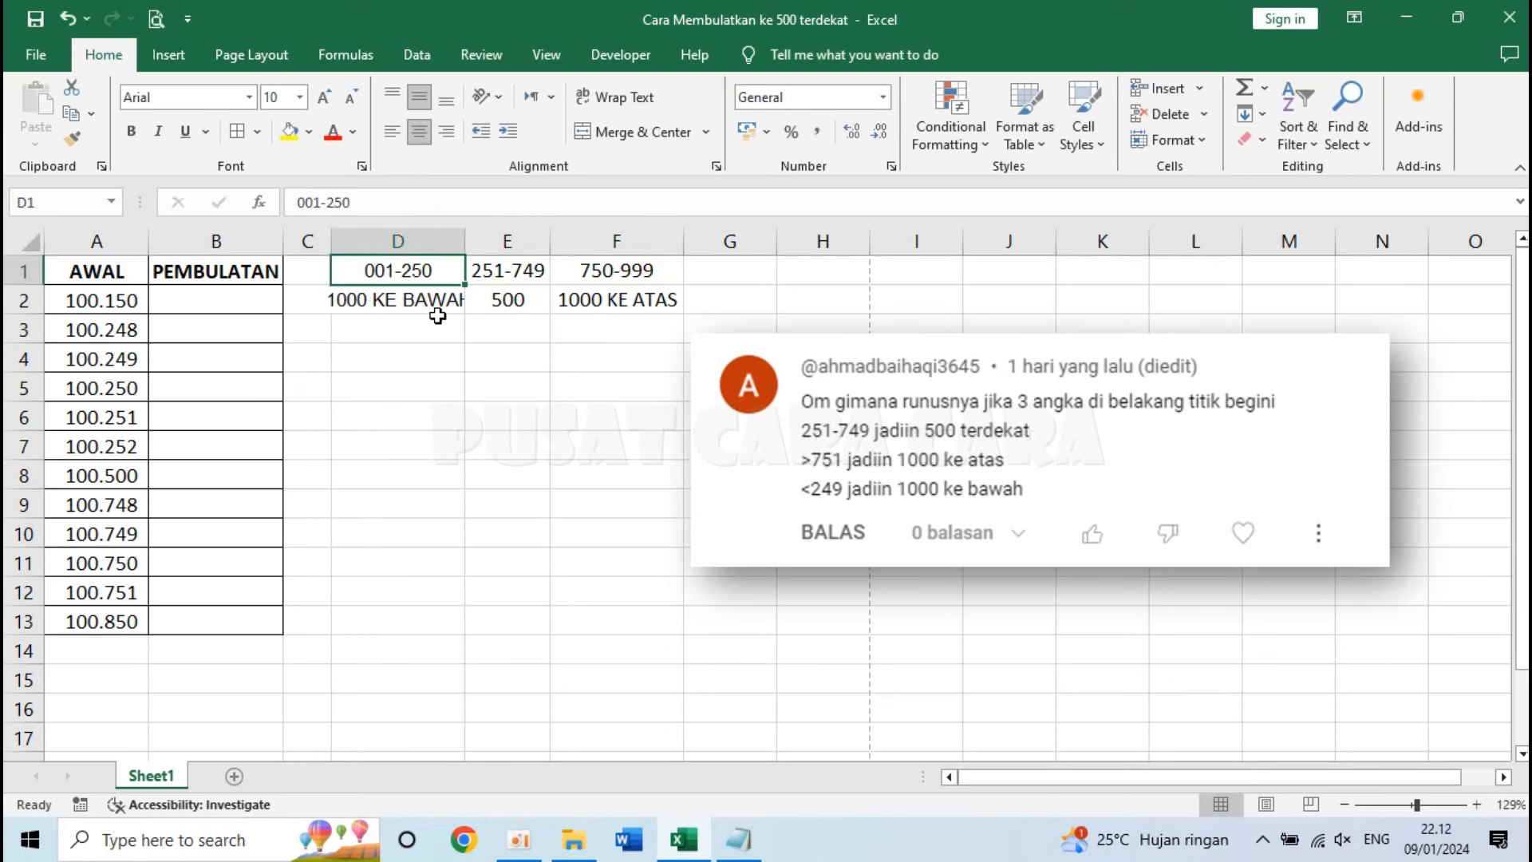
pyautogui.press('Down')
pyautogui.press('Down')
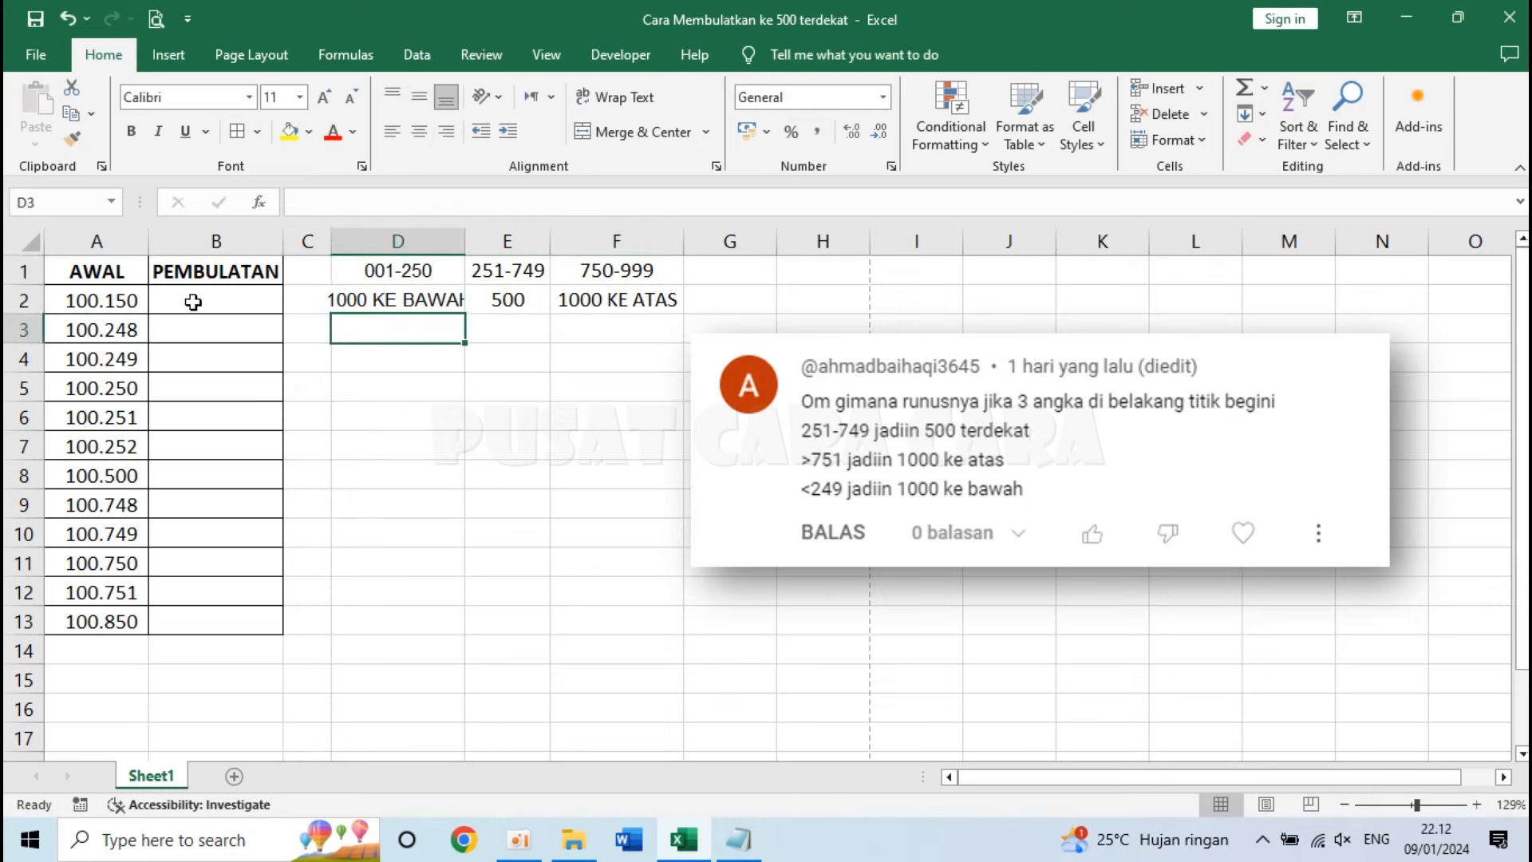
# Enter =MOD(A2;1000) in B2 to get A2's remainder by 1000
pyautogui.click(110, 300)
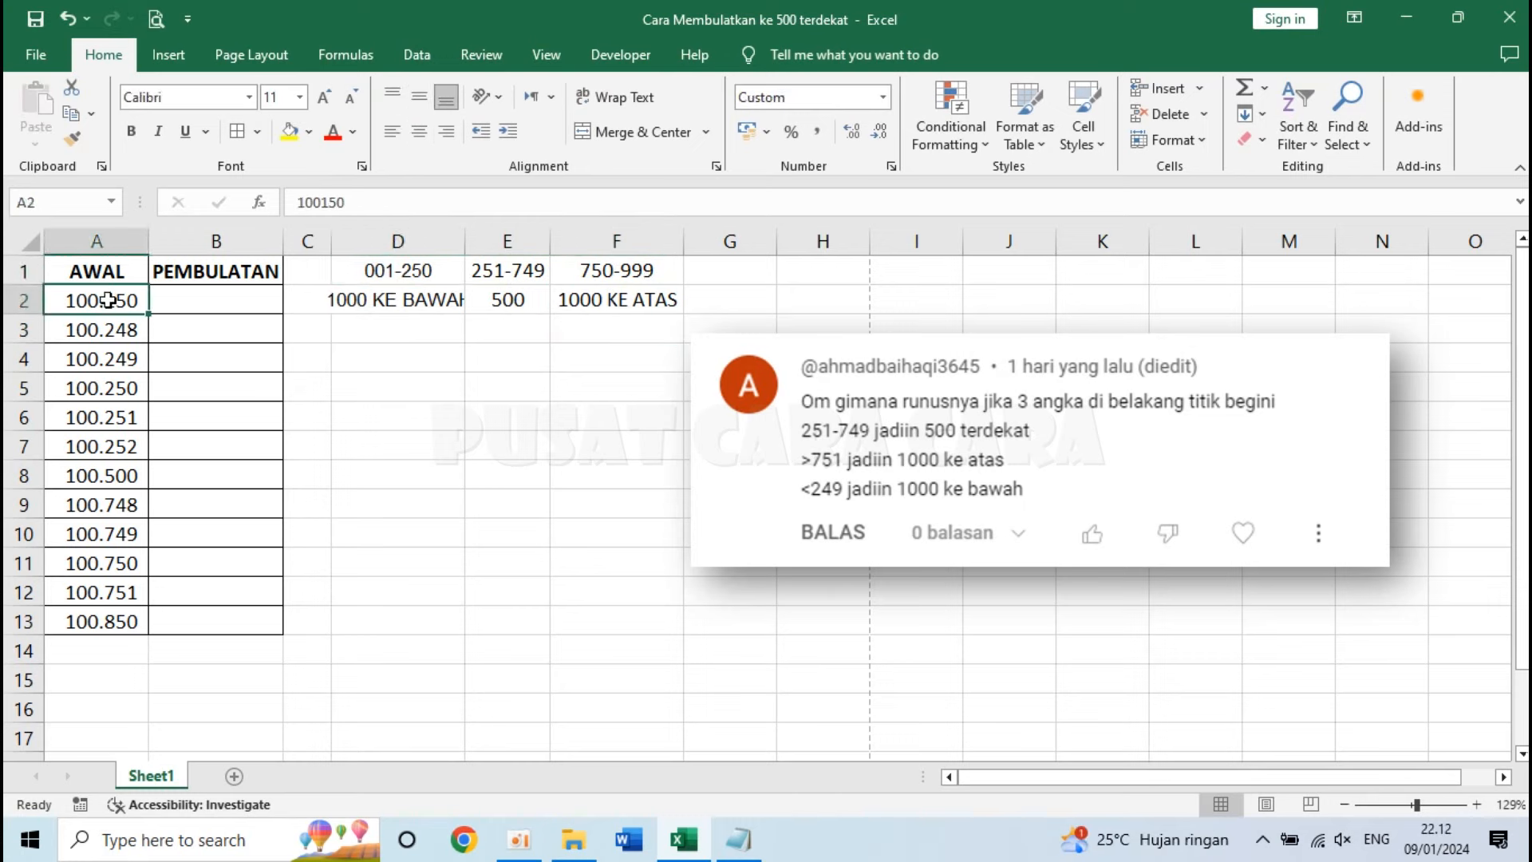
pyautogui.click(193, 301)
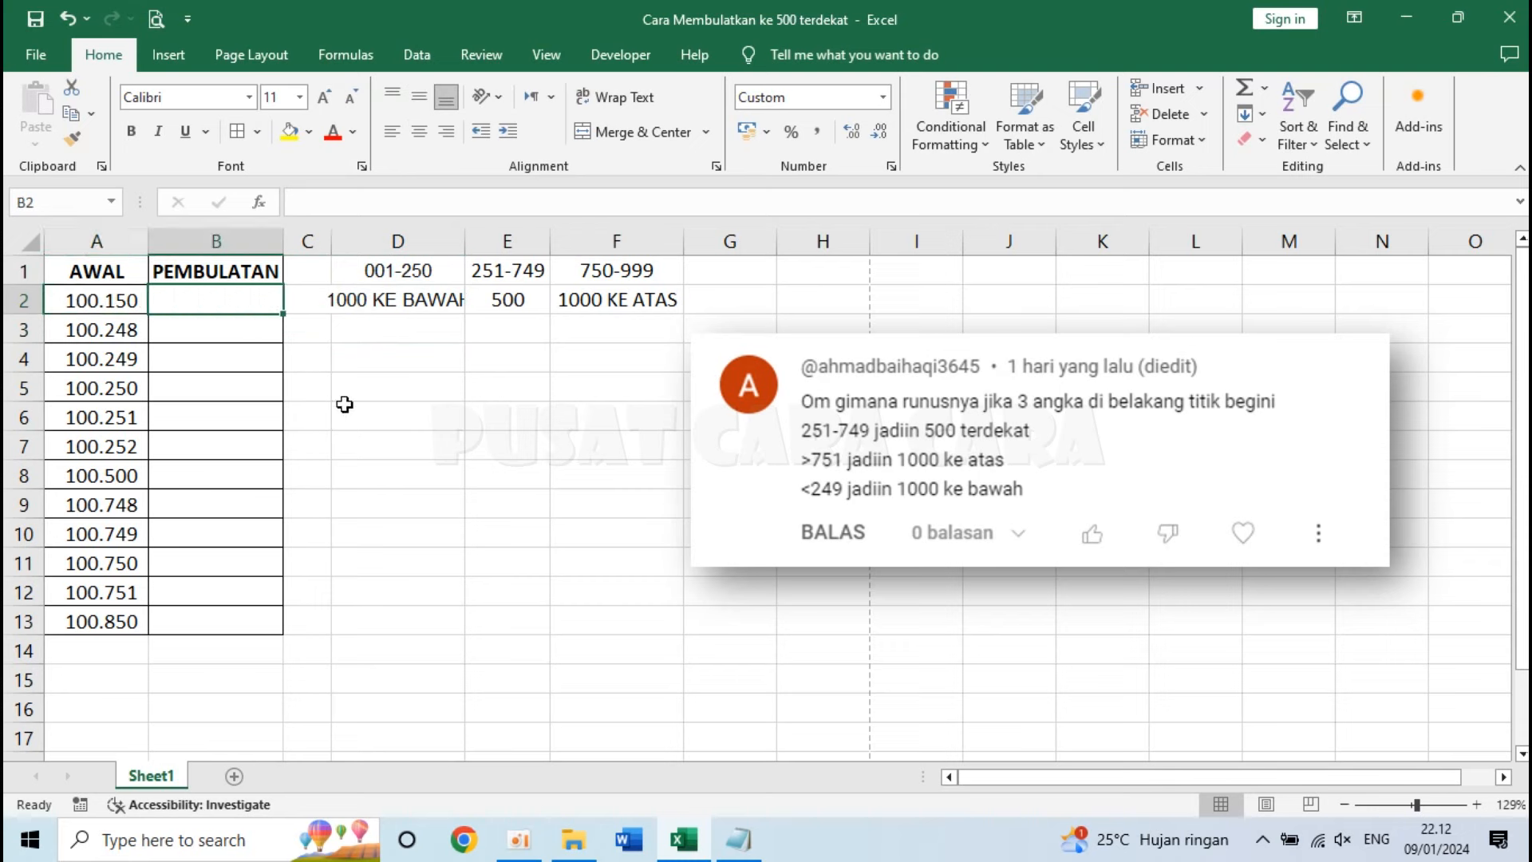
pyautogui.write('=')
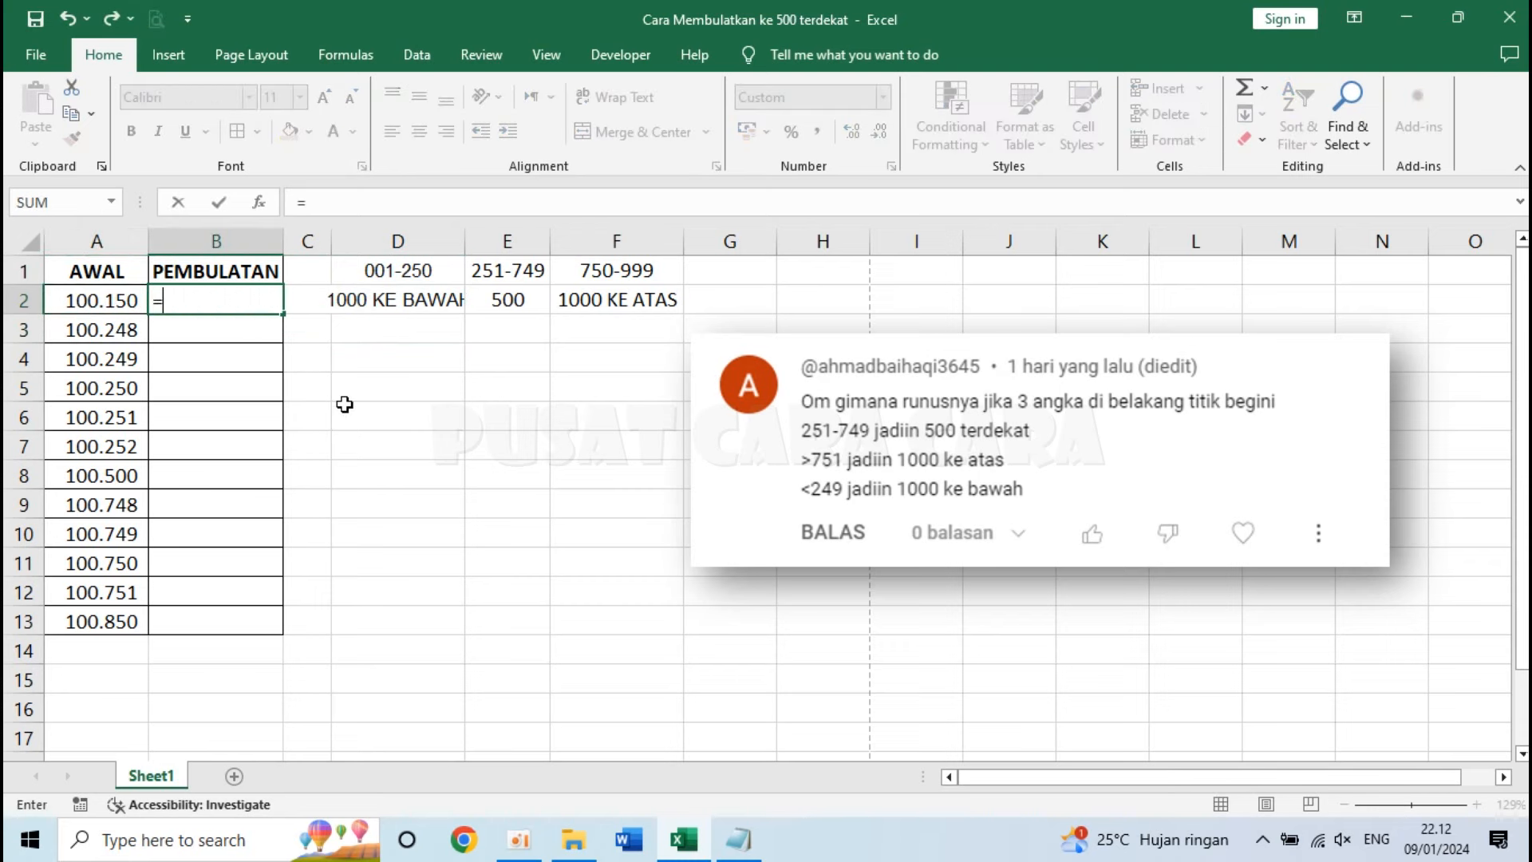
pyautogui.write('MU')
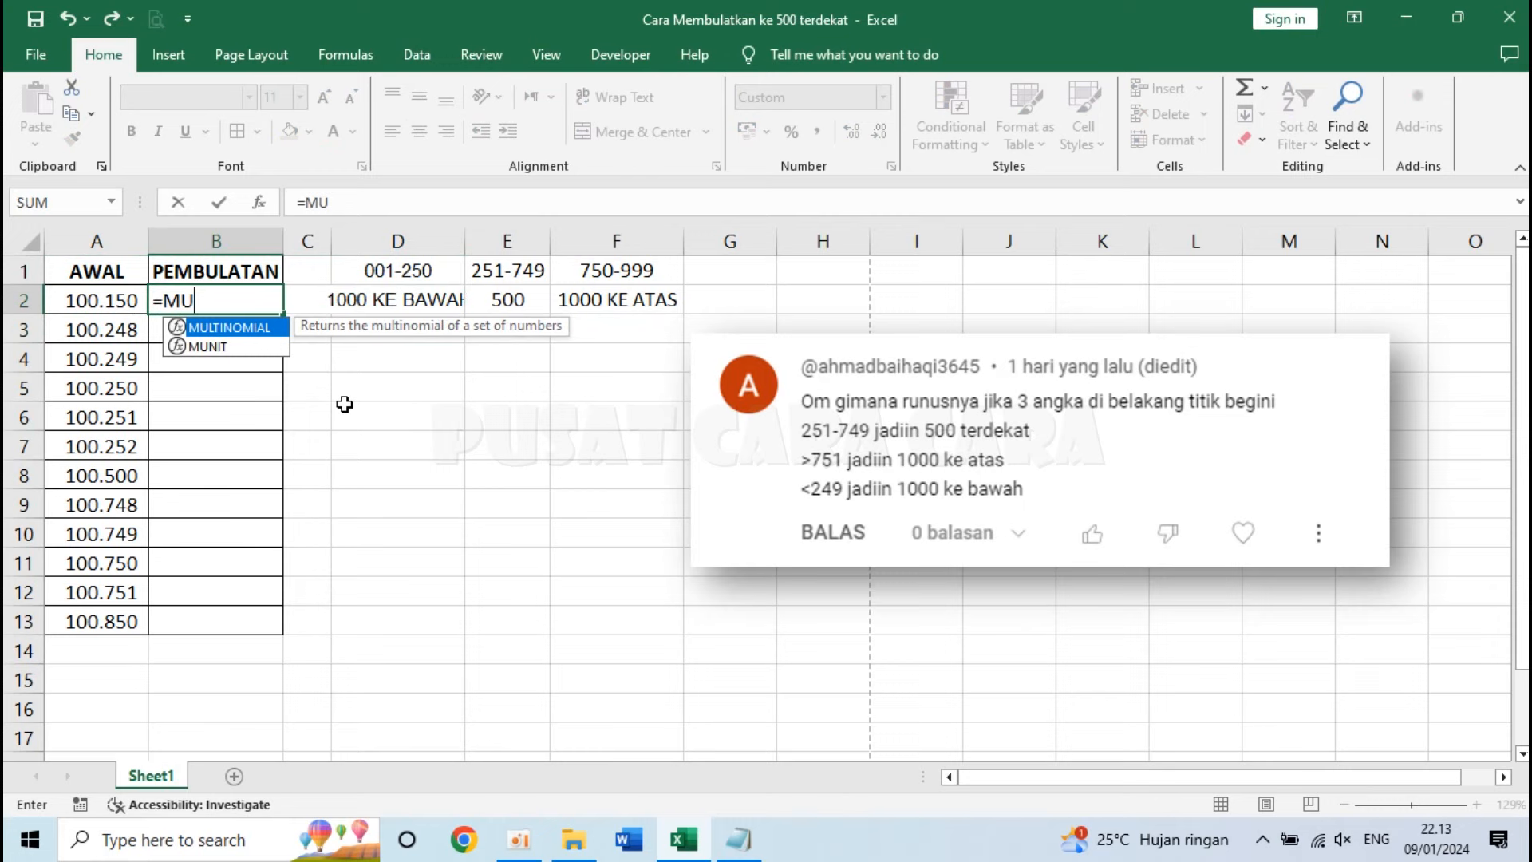
pyautogui.press('BackSpace')
pyautogui.write('OD')
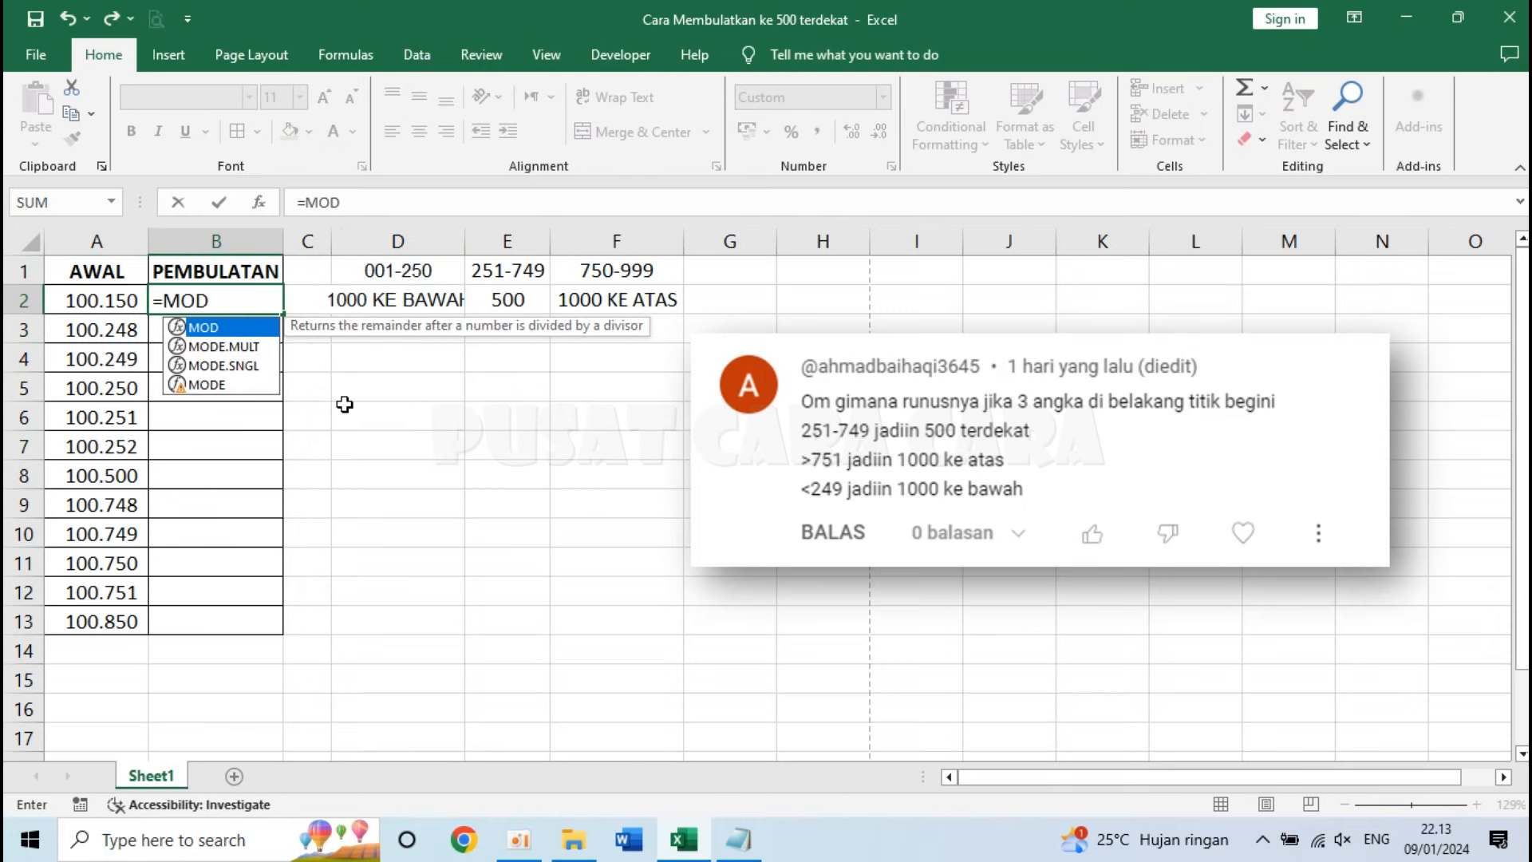
pyautogui.write('(')
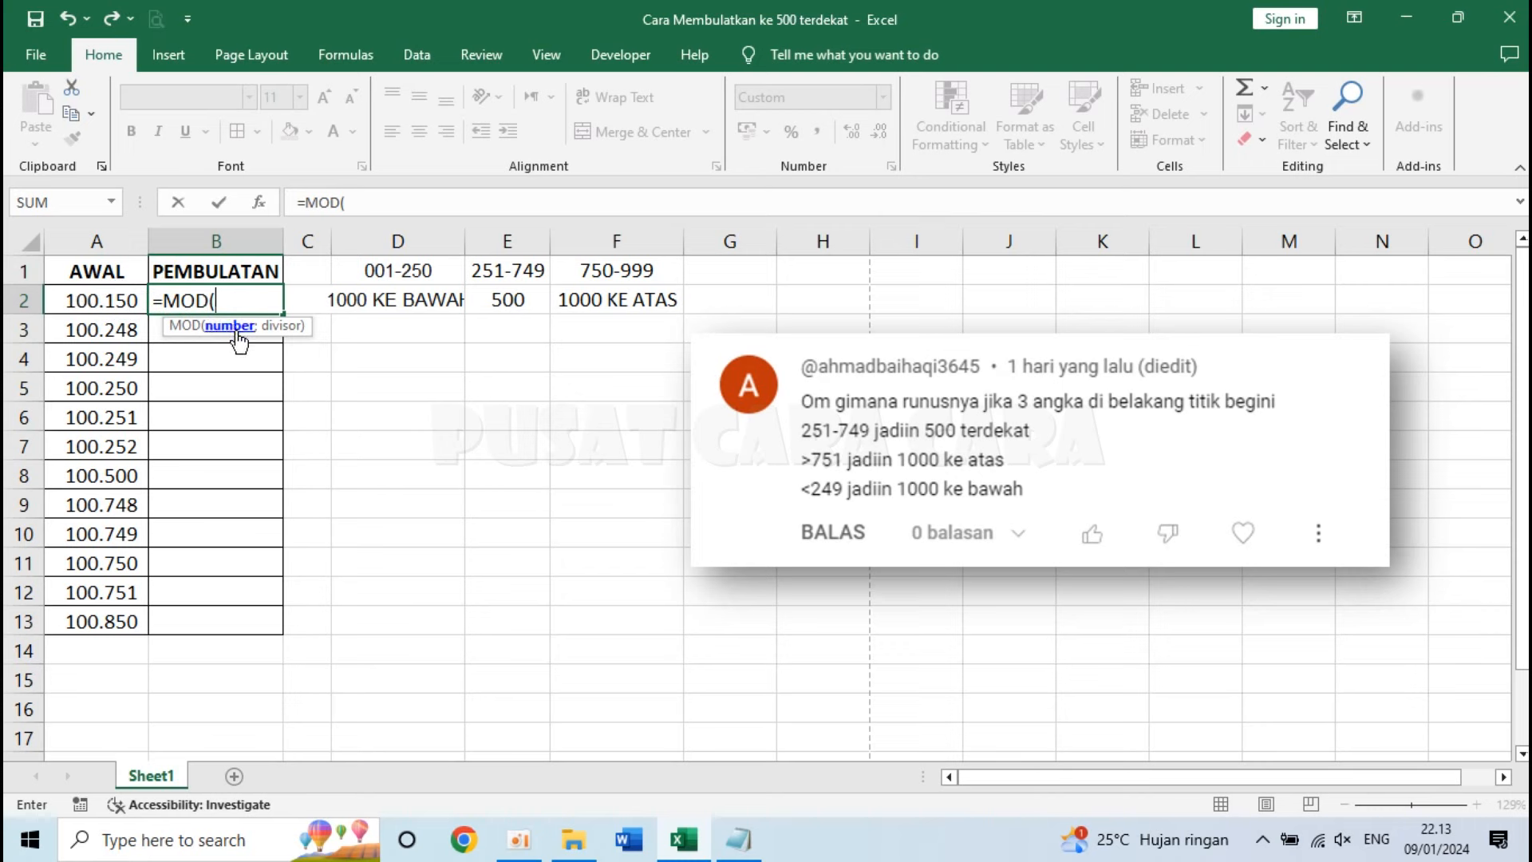
pyautogui.click(101, 301)
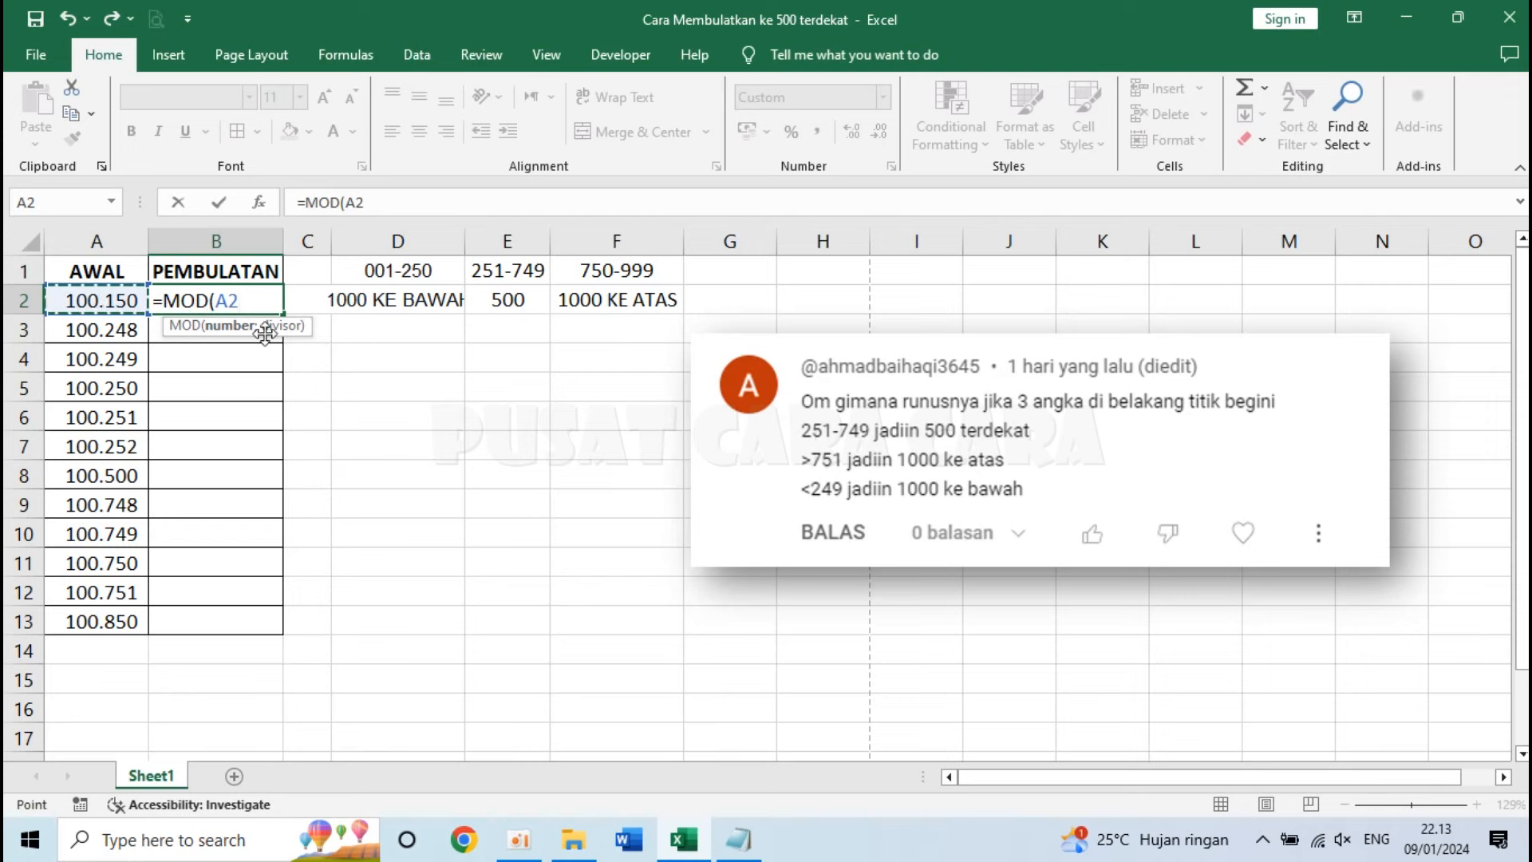
pyautogui.write(';')
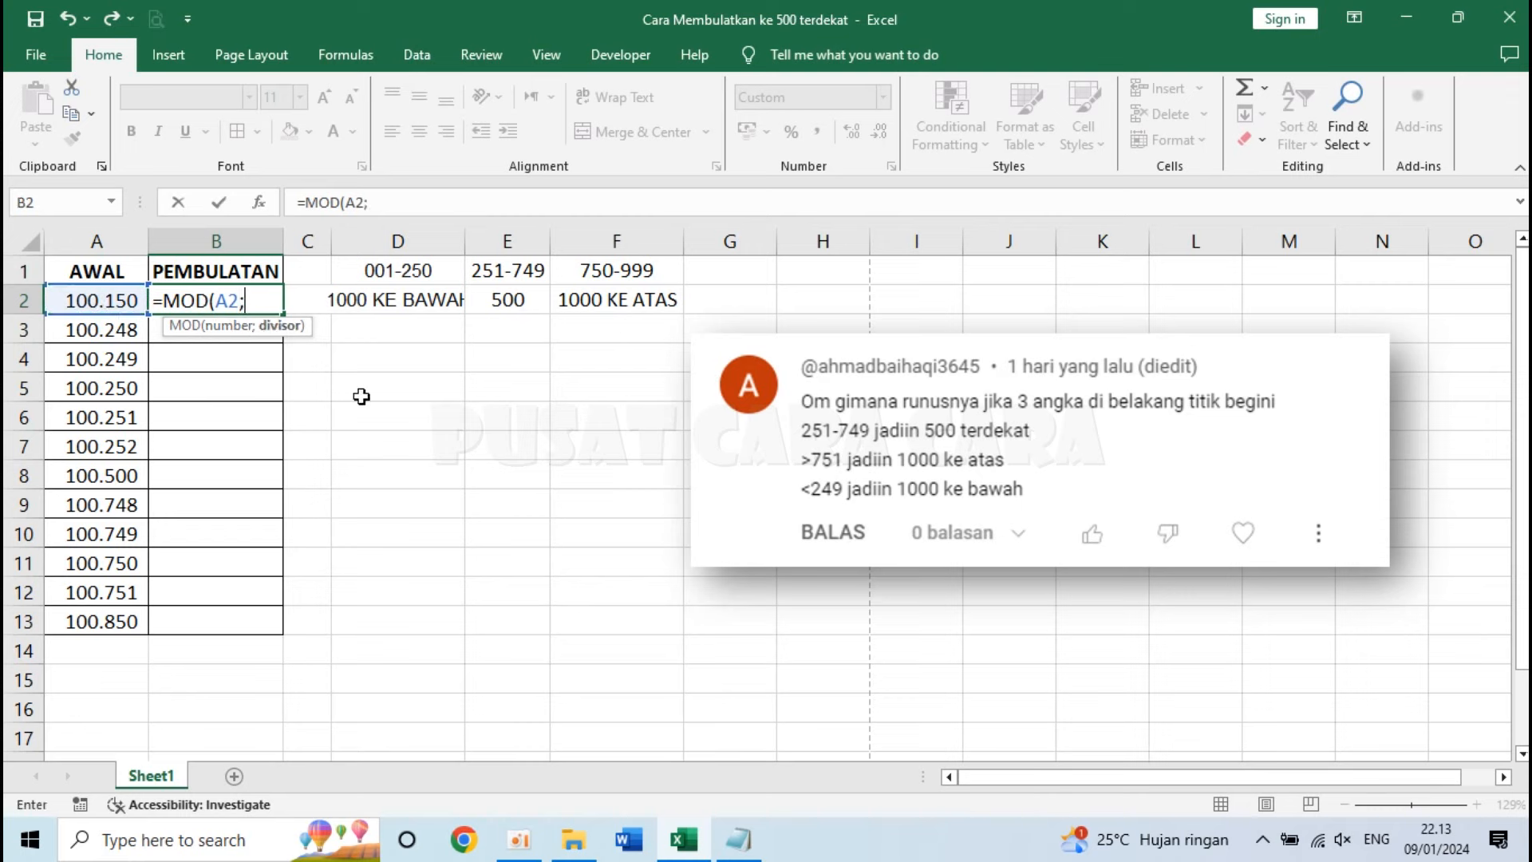
pyautogui.write('1000')
pyautogui.write(')')
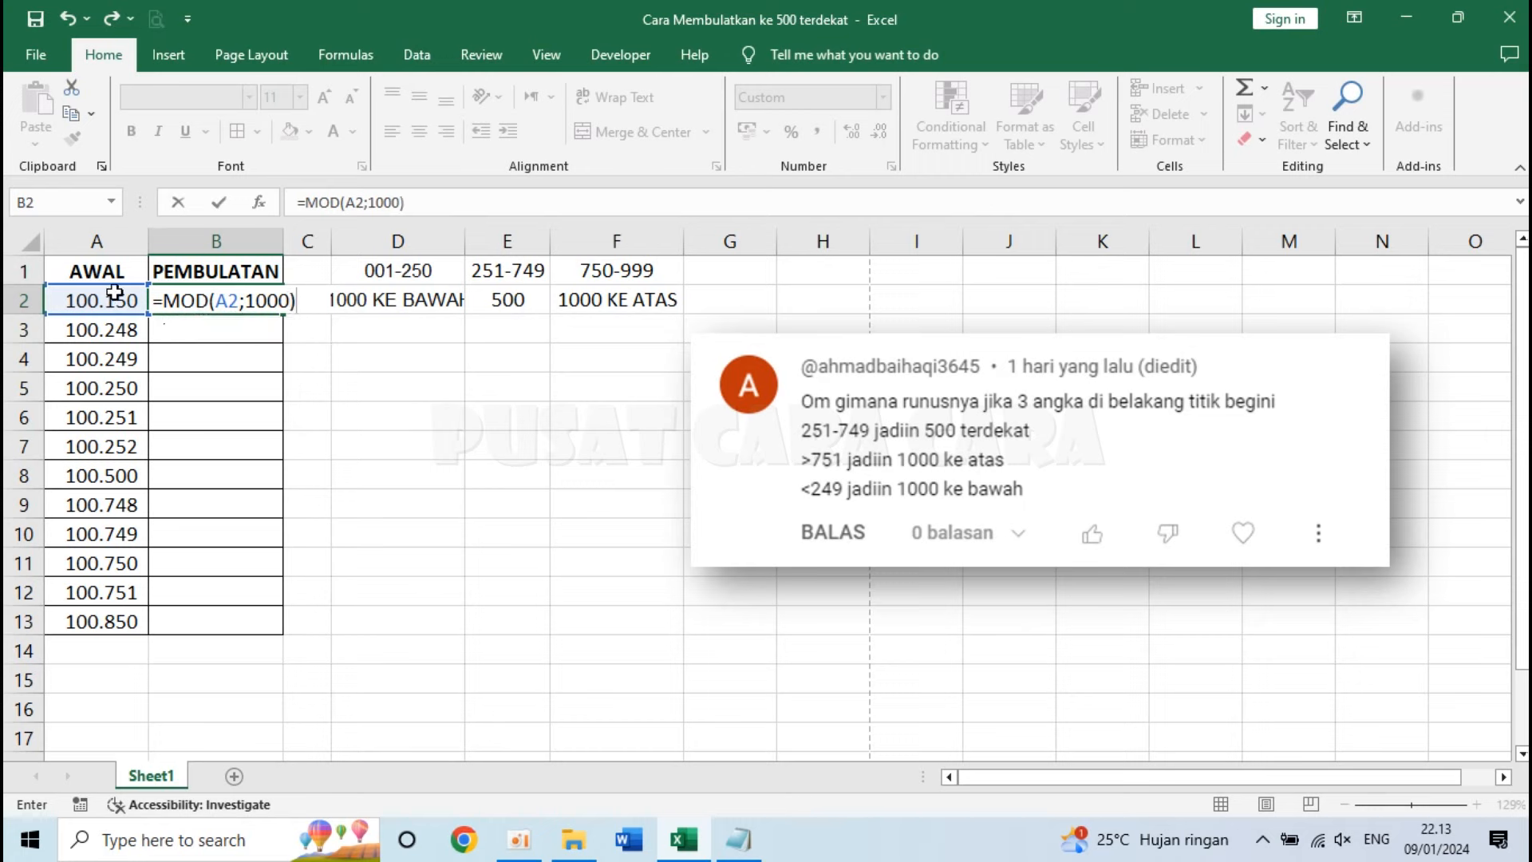
pyautogui.press('Return')
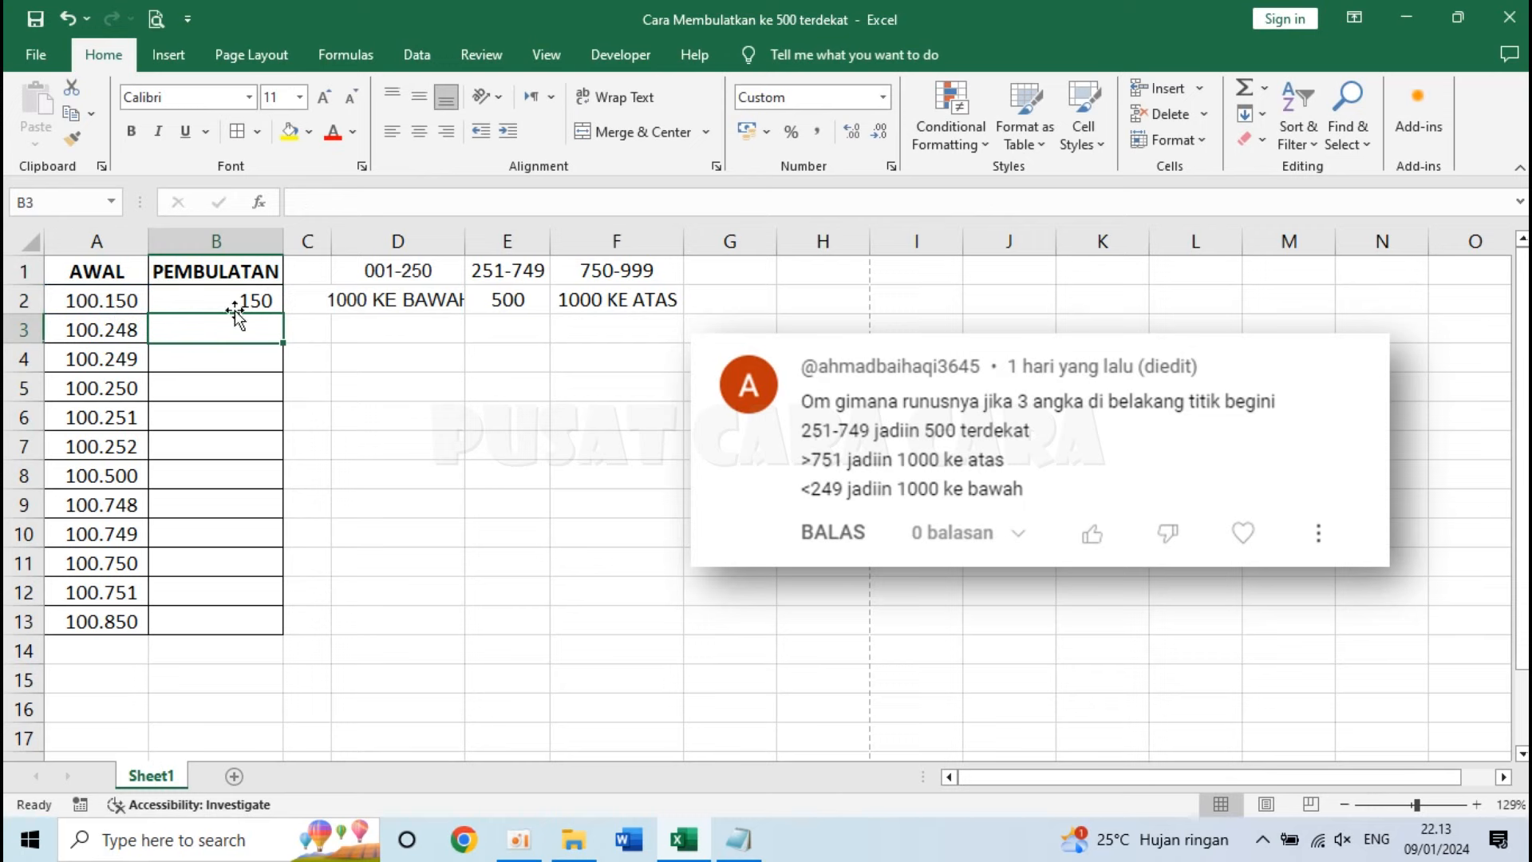
# Fill the MOD formula down to B13, giving remainders 150 through 850
pyautogui.click(265, 301)
pyautogui.doubleClick(282, 314)
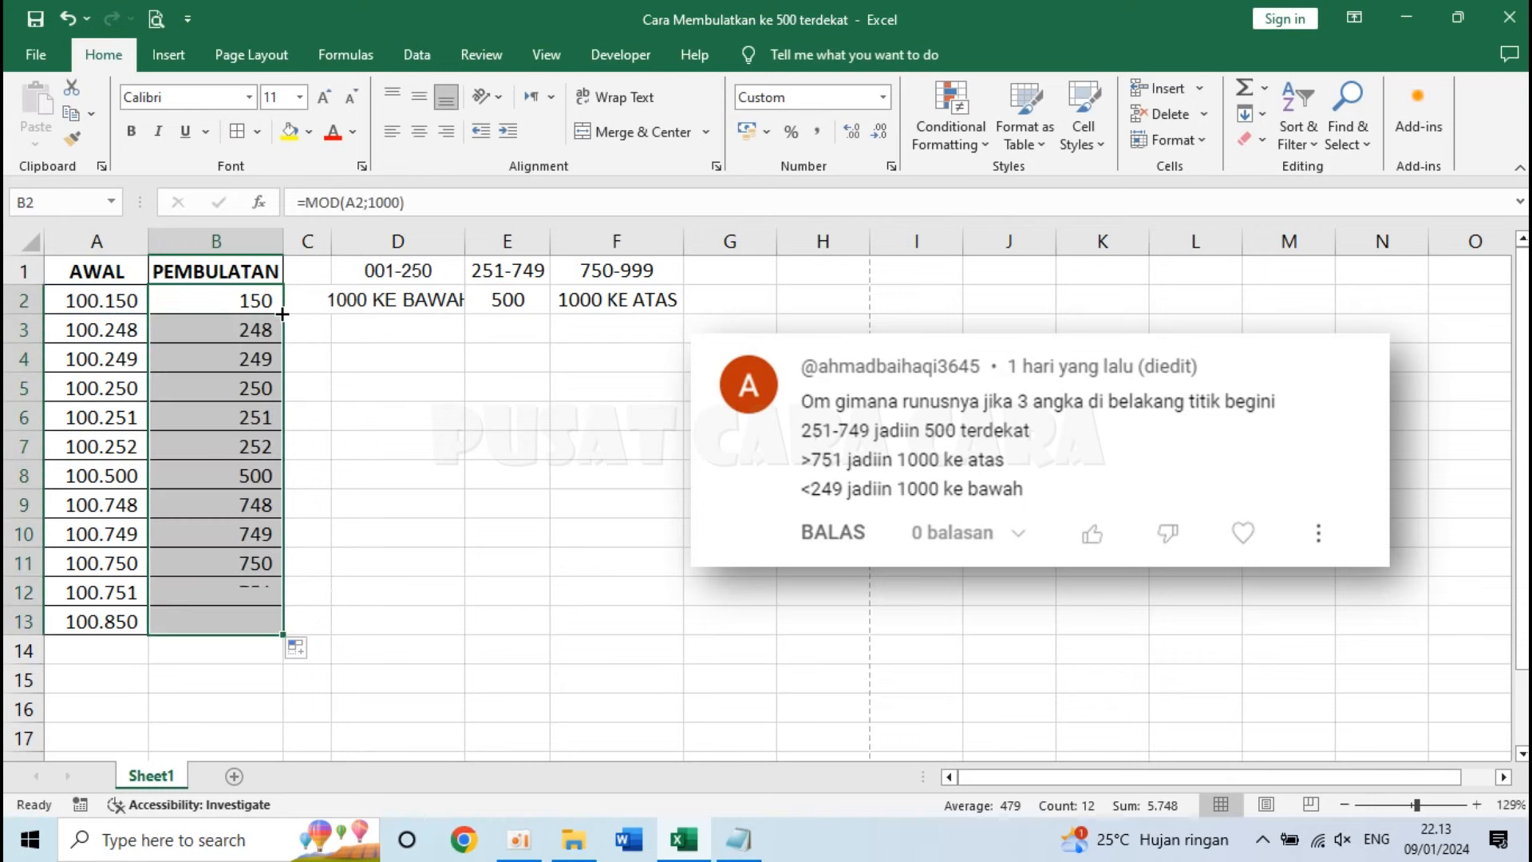
pyautogui.moveTo(257, 329); pyautogui.dragTo(258, 333)
pyautogui.click(256, 445)
pyautogui.click(235, 503)
pyautogui.click(239, 547)
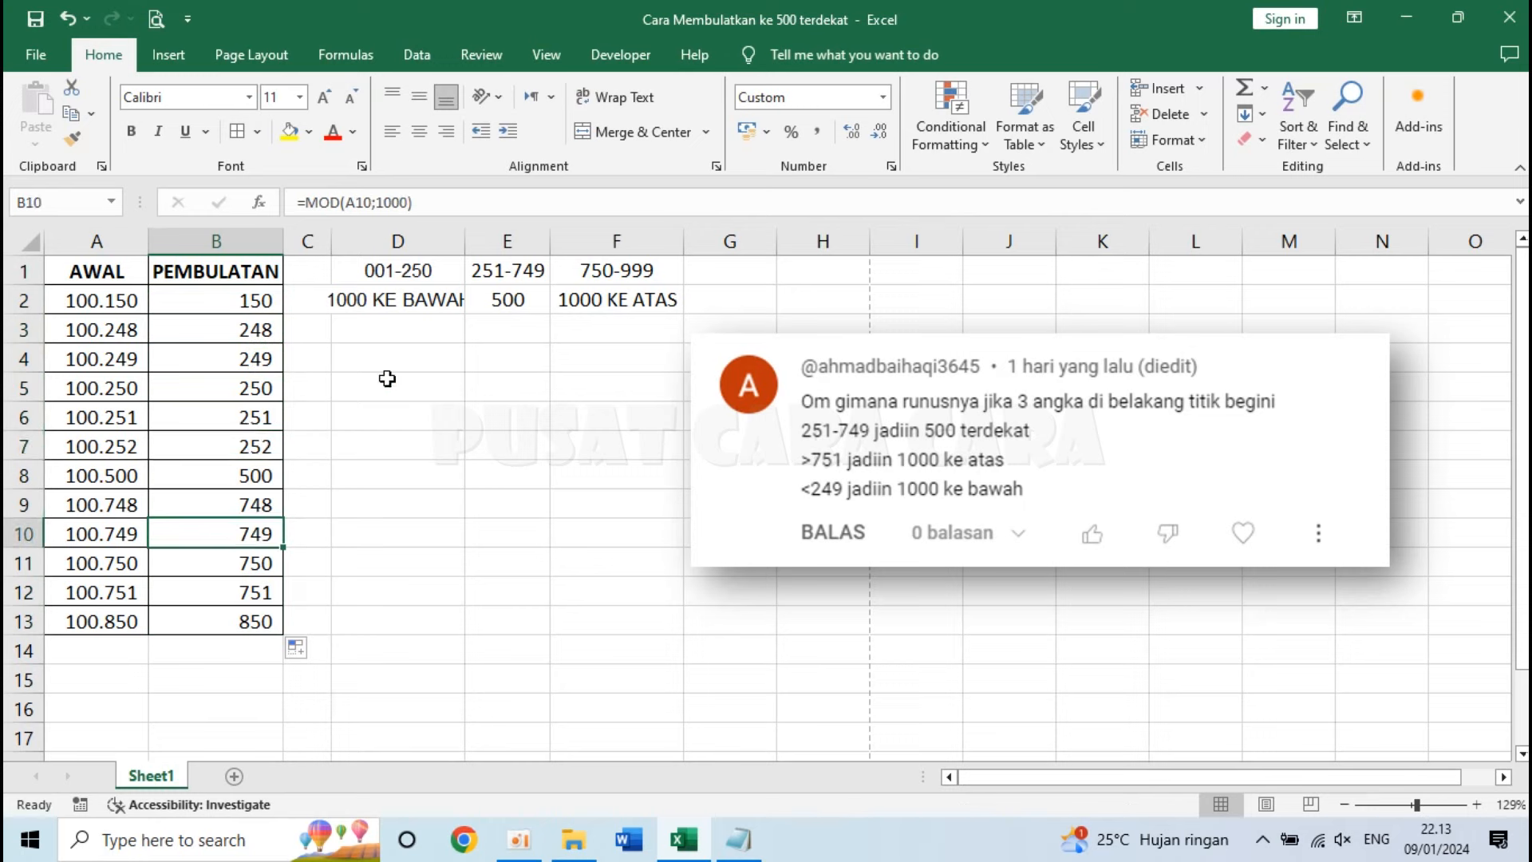
pyautogui.click(431, 339)
pyautogui.click(428, 390)
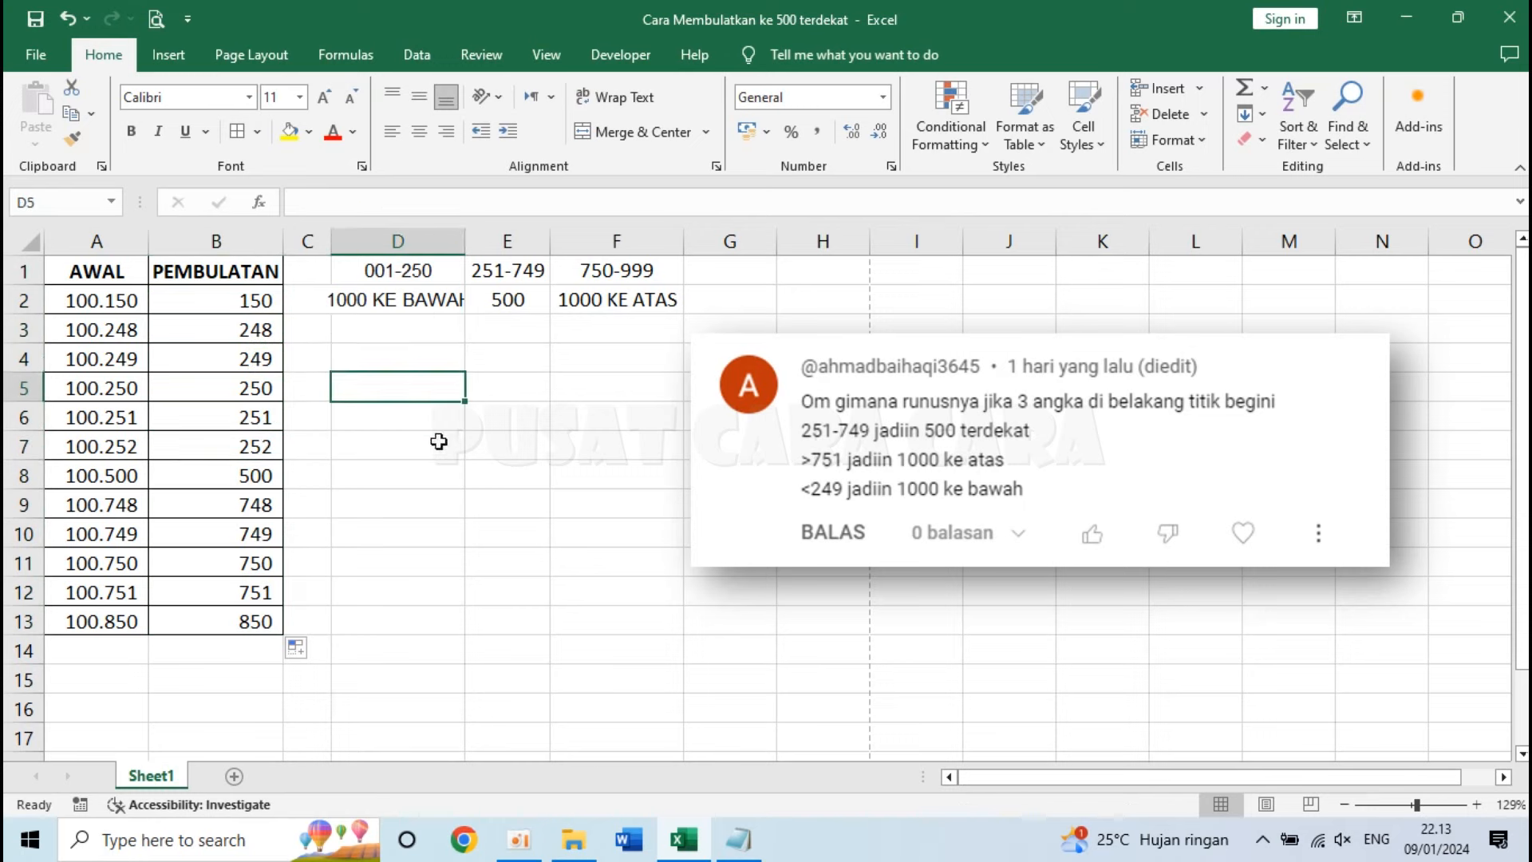
# Try the test formula =MOD(5;2) in D5, explaining its arguments and remainder 1
pyautogui.write('=MO')
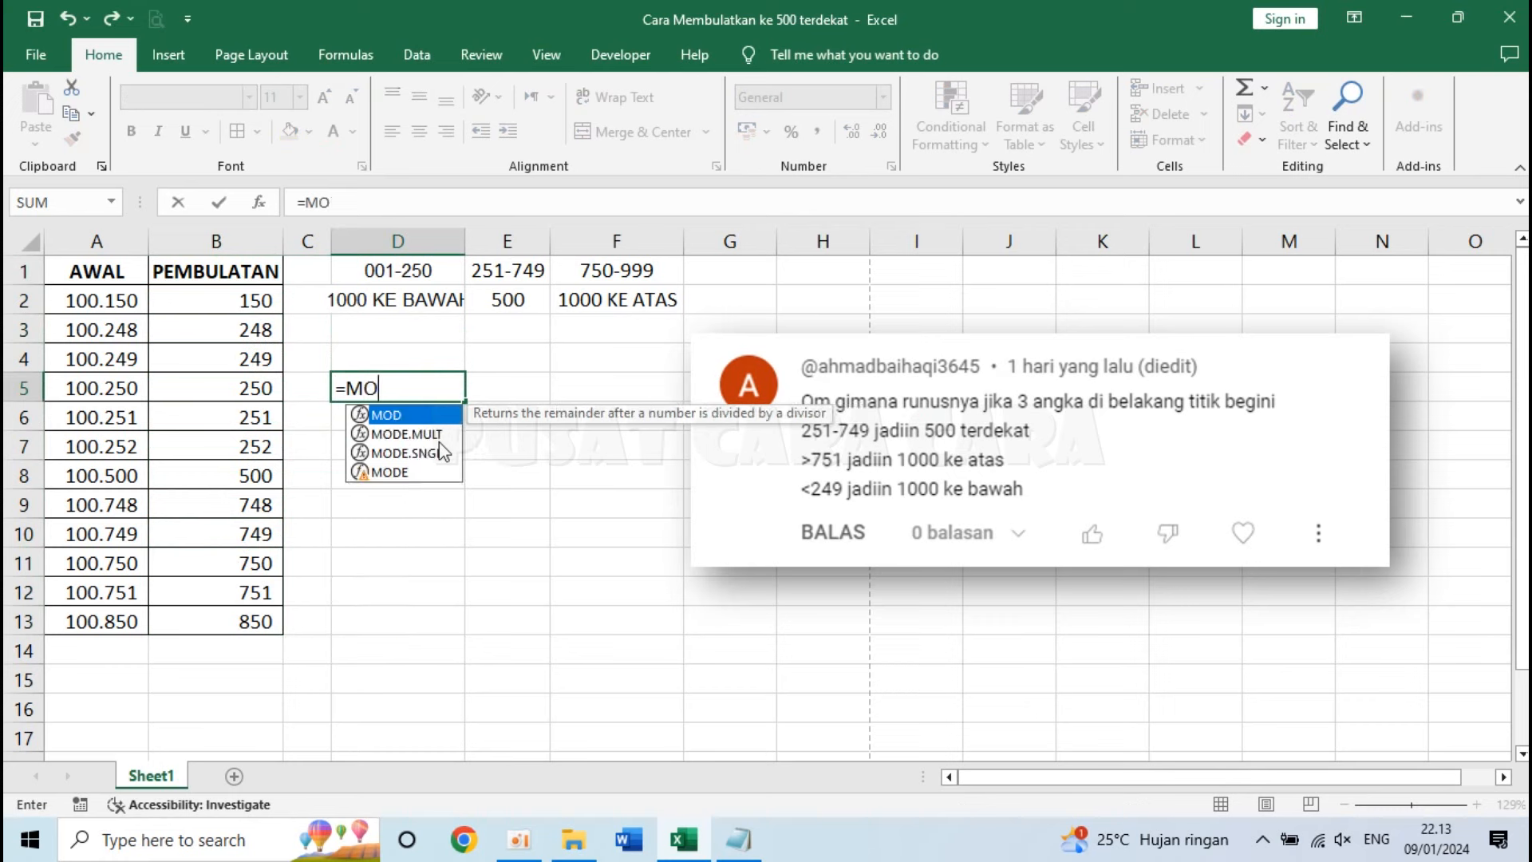
pyautogui.write('D(5;2)')
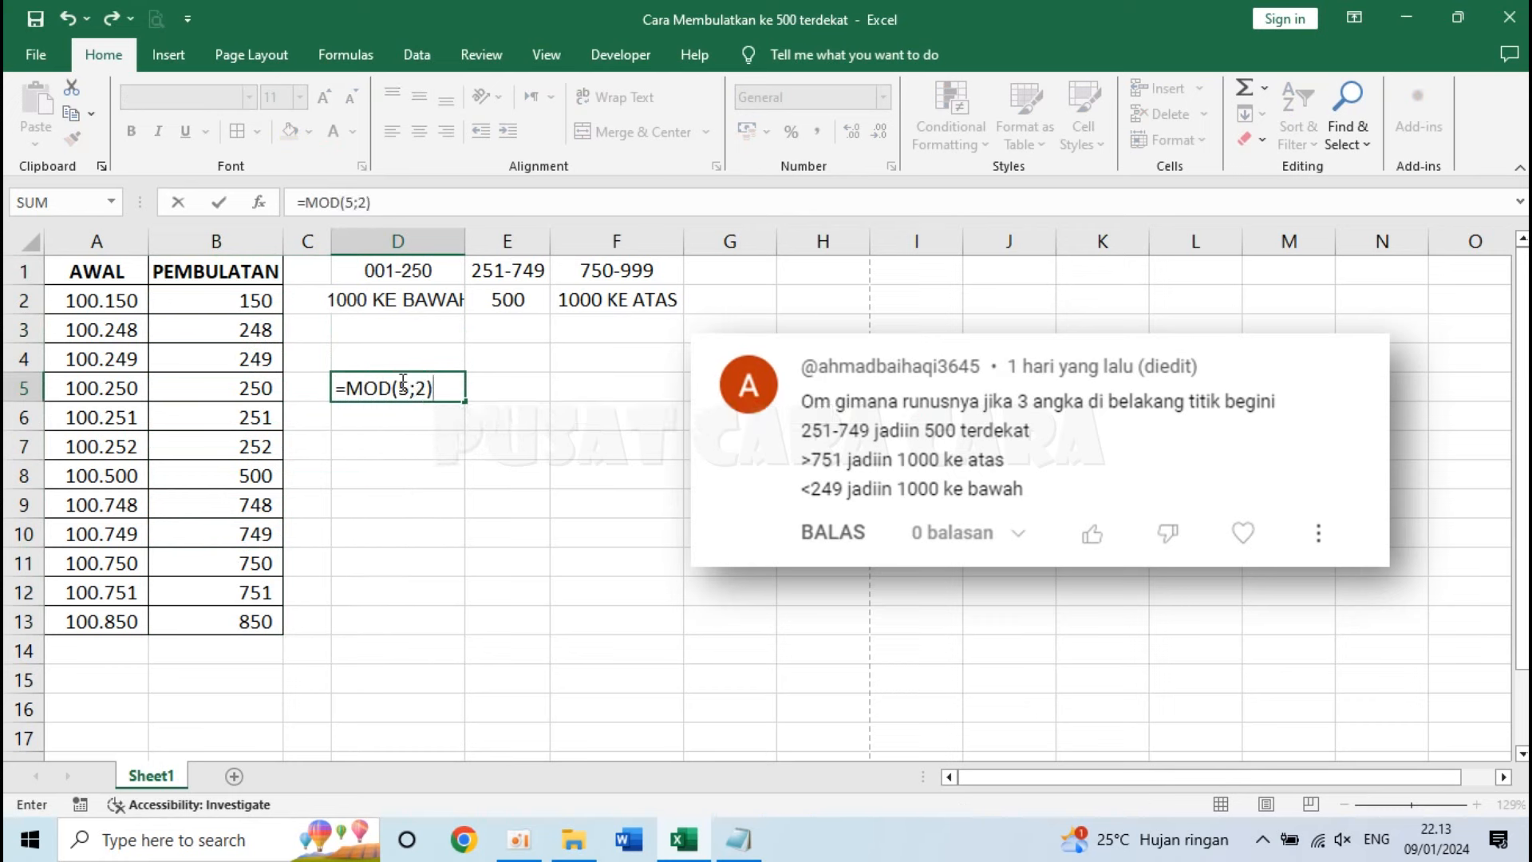
pyautogui.moveTo(346, 391); pyautogui.dragTo(450, 389)
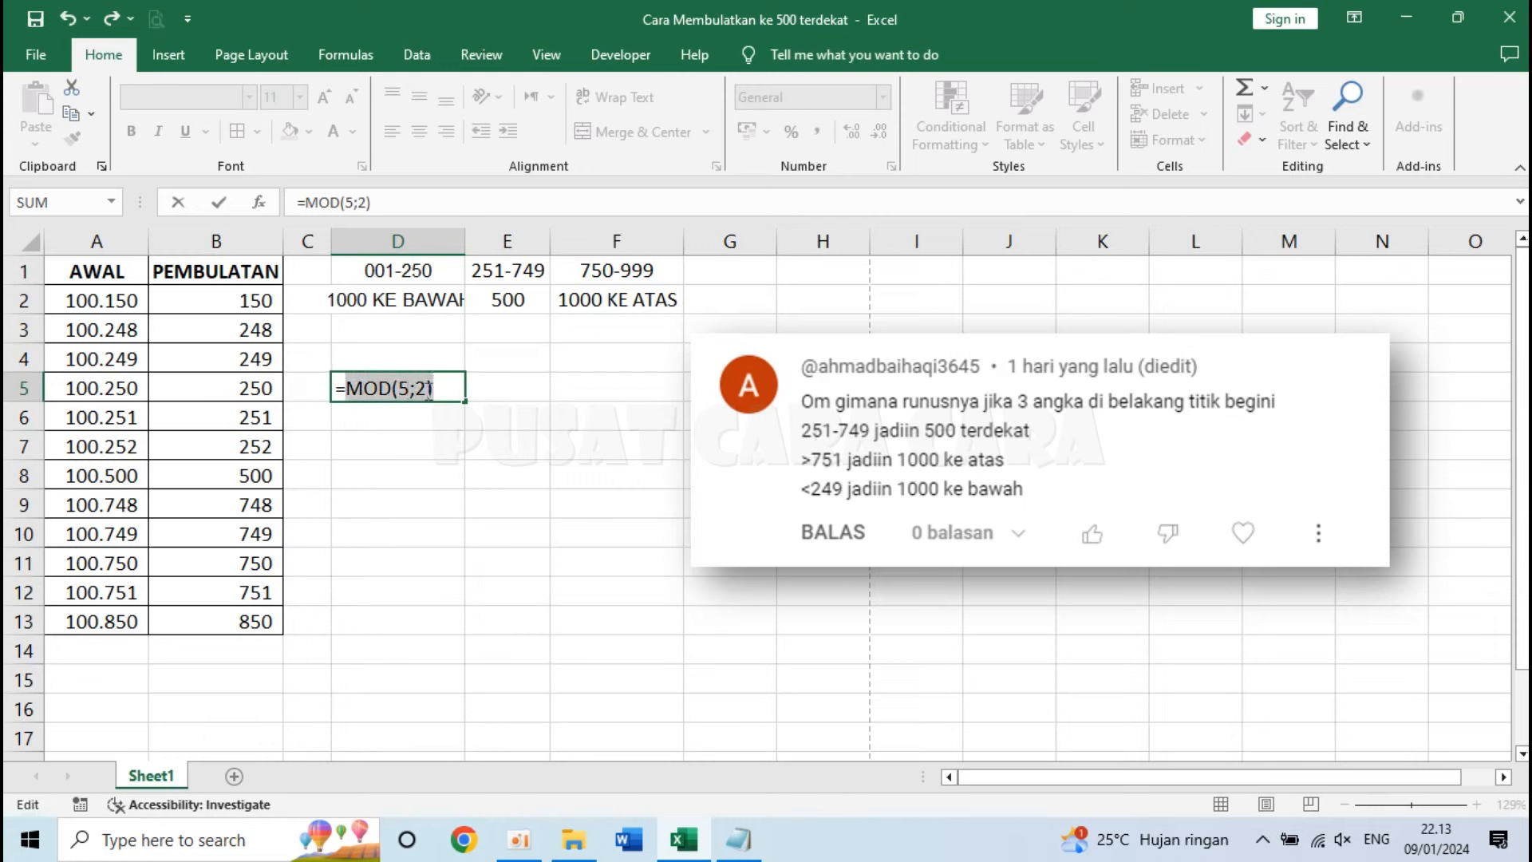
pyautogui.click(413, 390)
pyautogui.click(427, 388)
pyautogui.click(402, 388)
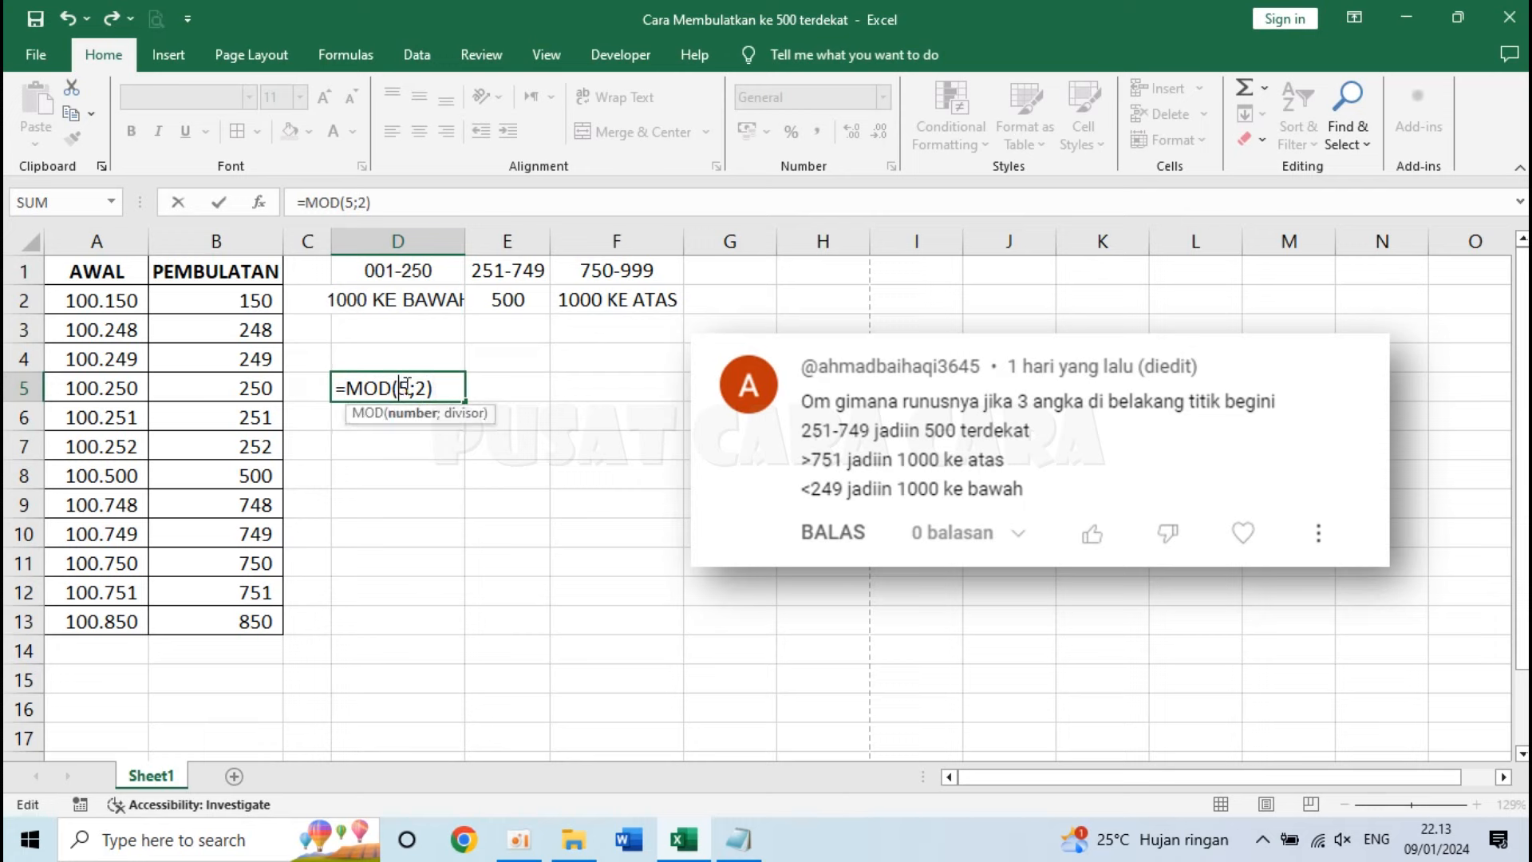
pyautogui.click(444, 390)
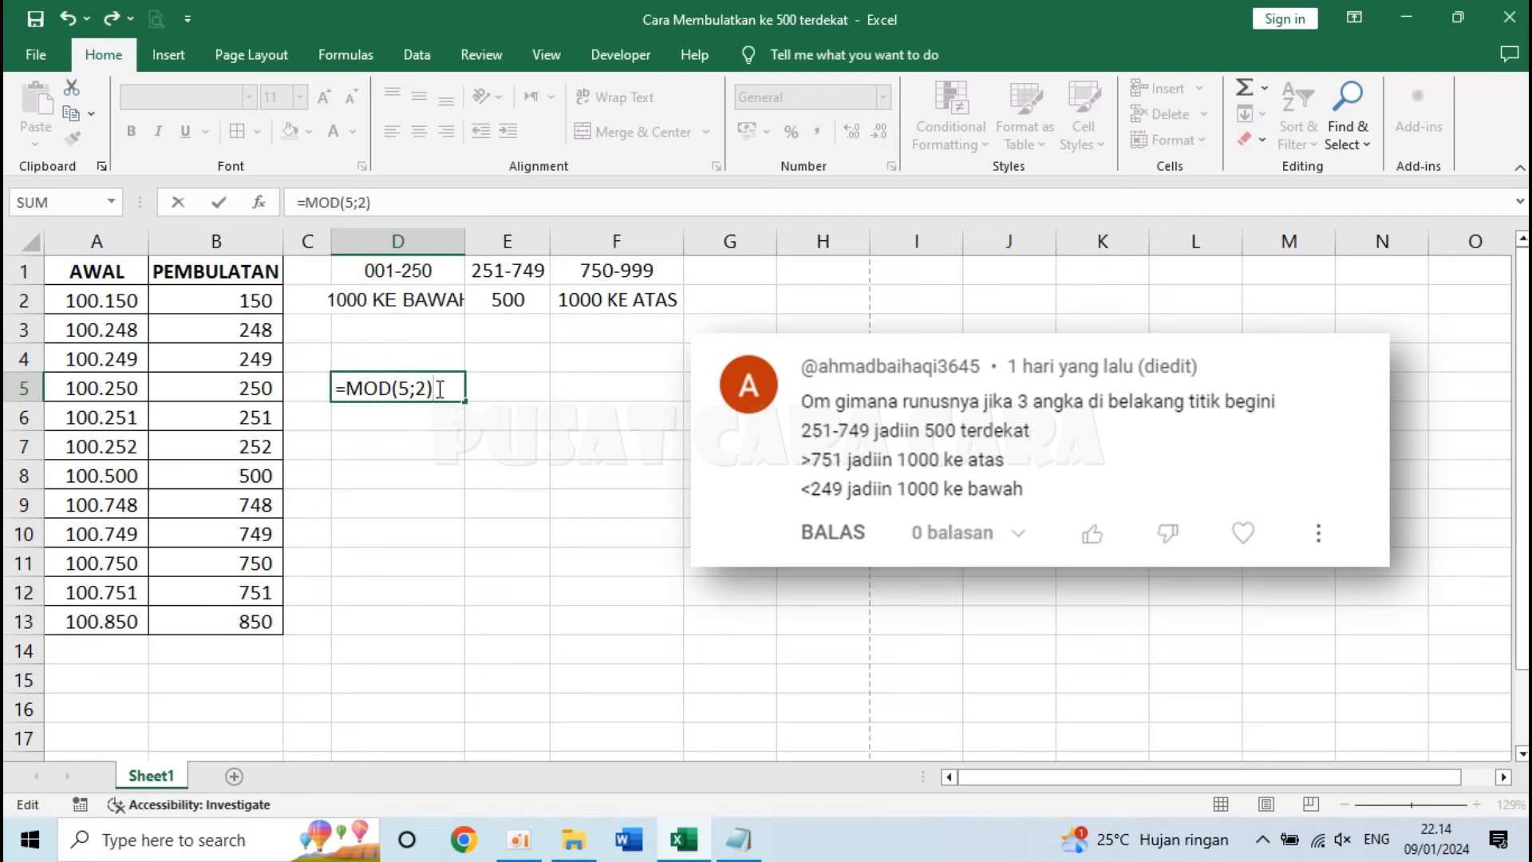
pyautogui.click(409, 388)
pyautogui.click(404, 389)
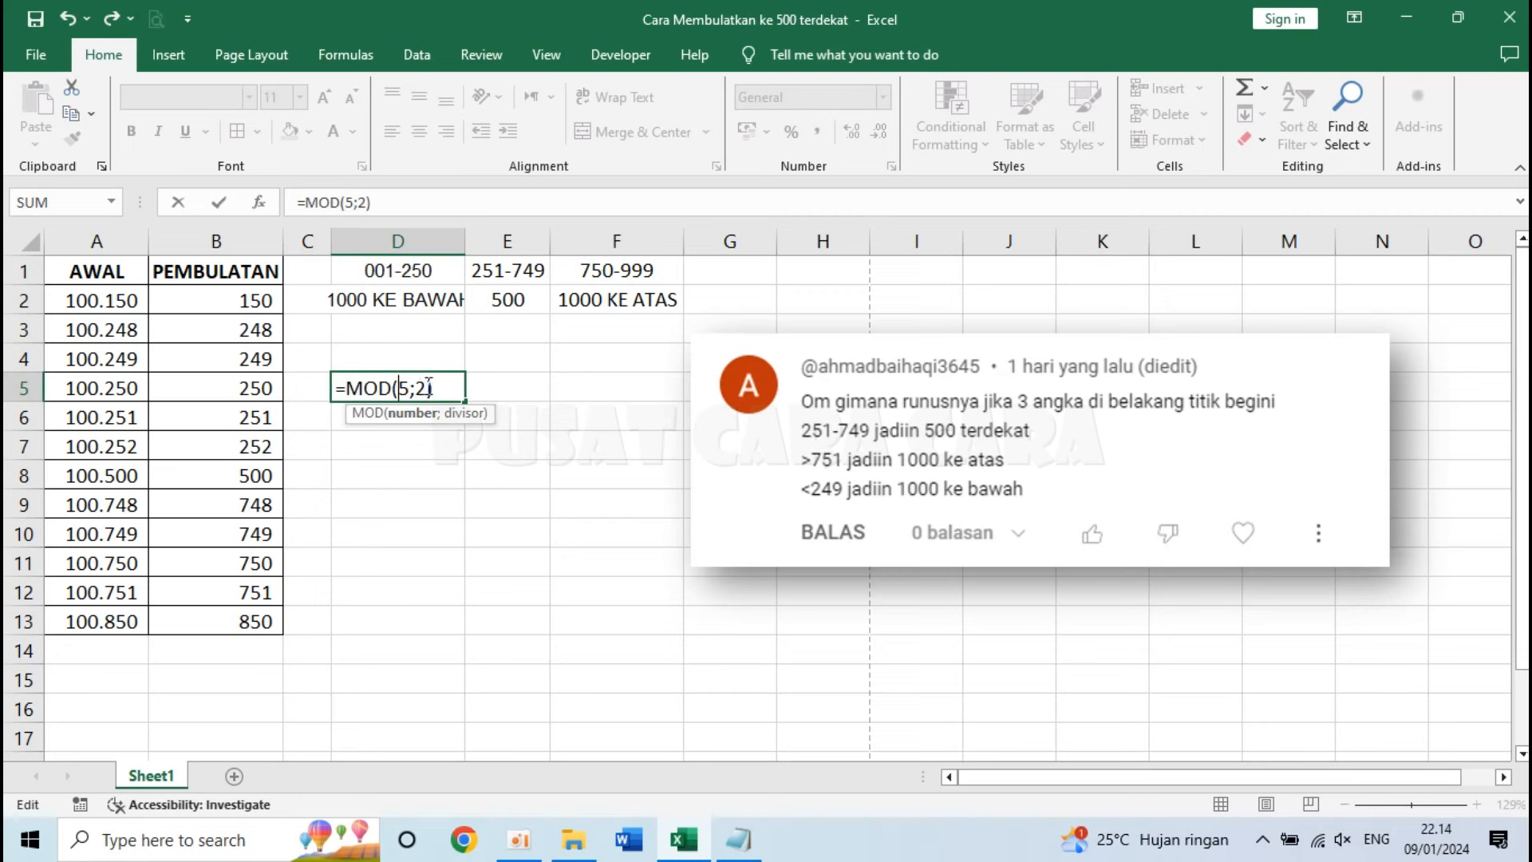
pyautogui.click(436, 389)
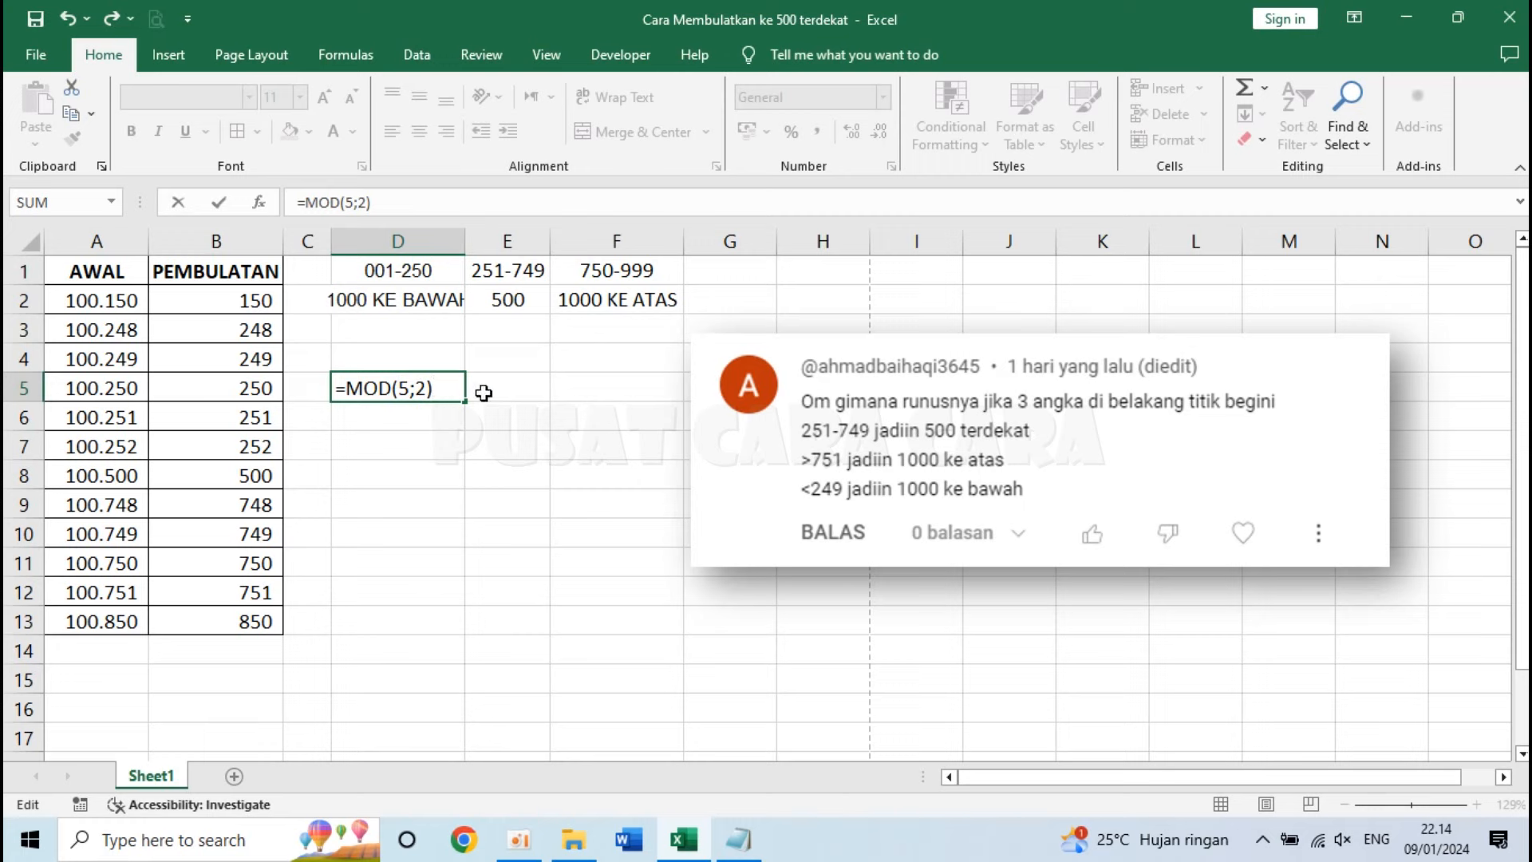
pyautogui.press('Return')
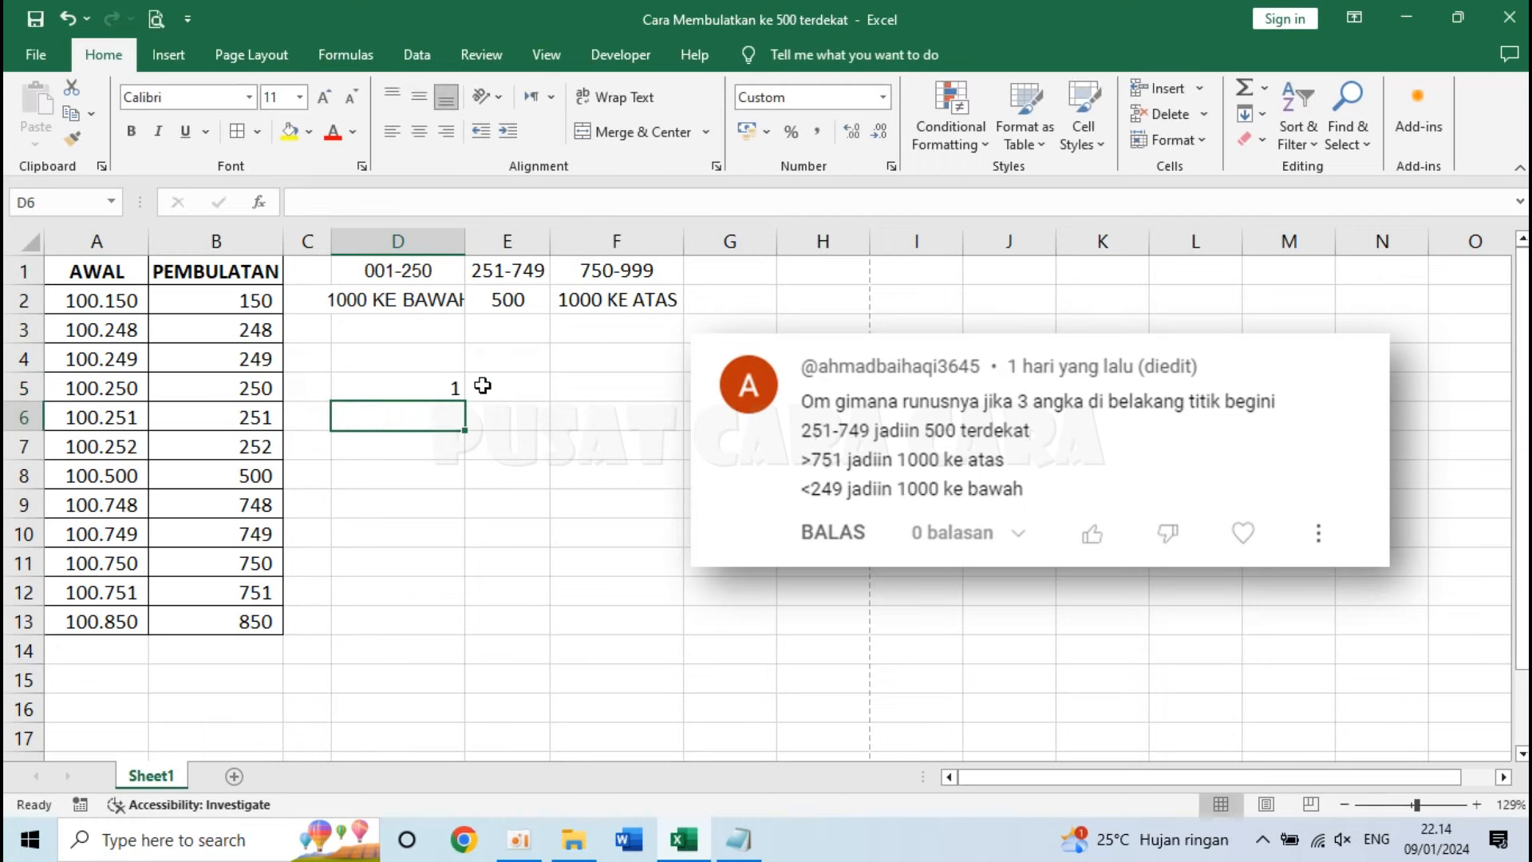
# Change the test's number argument to 4 and then 7, then clear D5
pyautogui.doubleClick(434, 388)
pyautogui.press('Left')
pyautogui.press('Left')
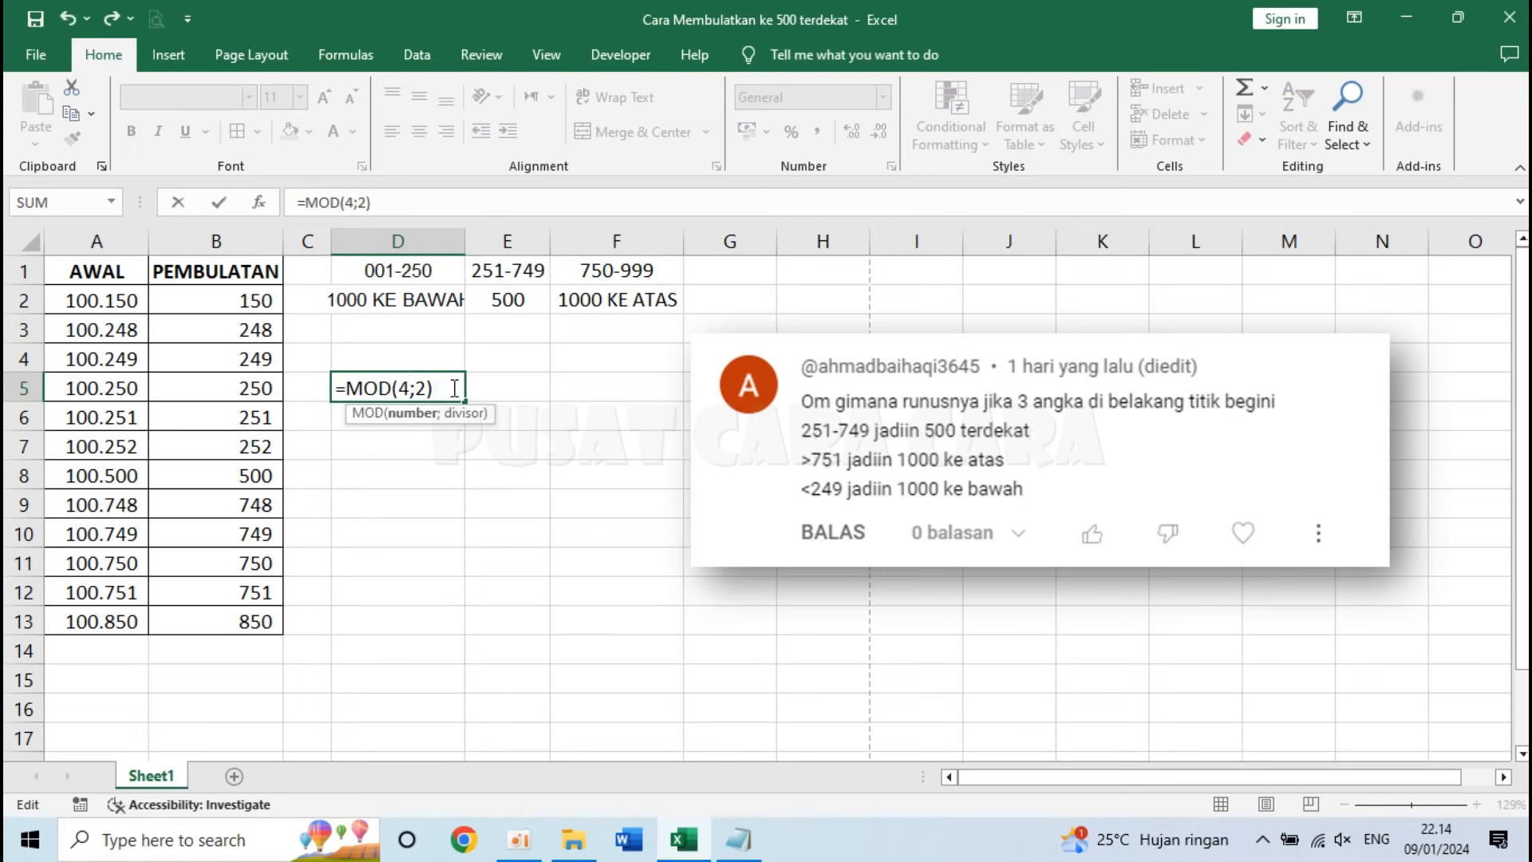
pyautogui.click(474, 389)
pyautogui.doubleClick(439, 397)
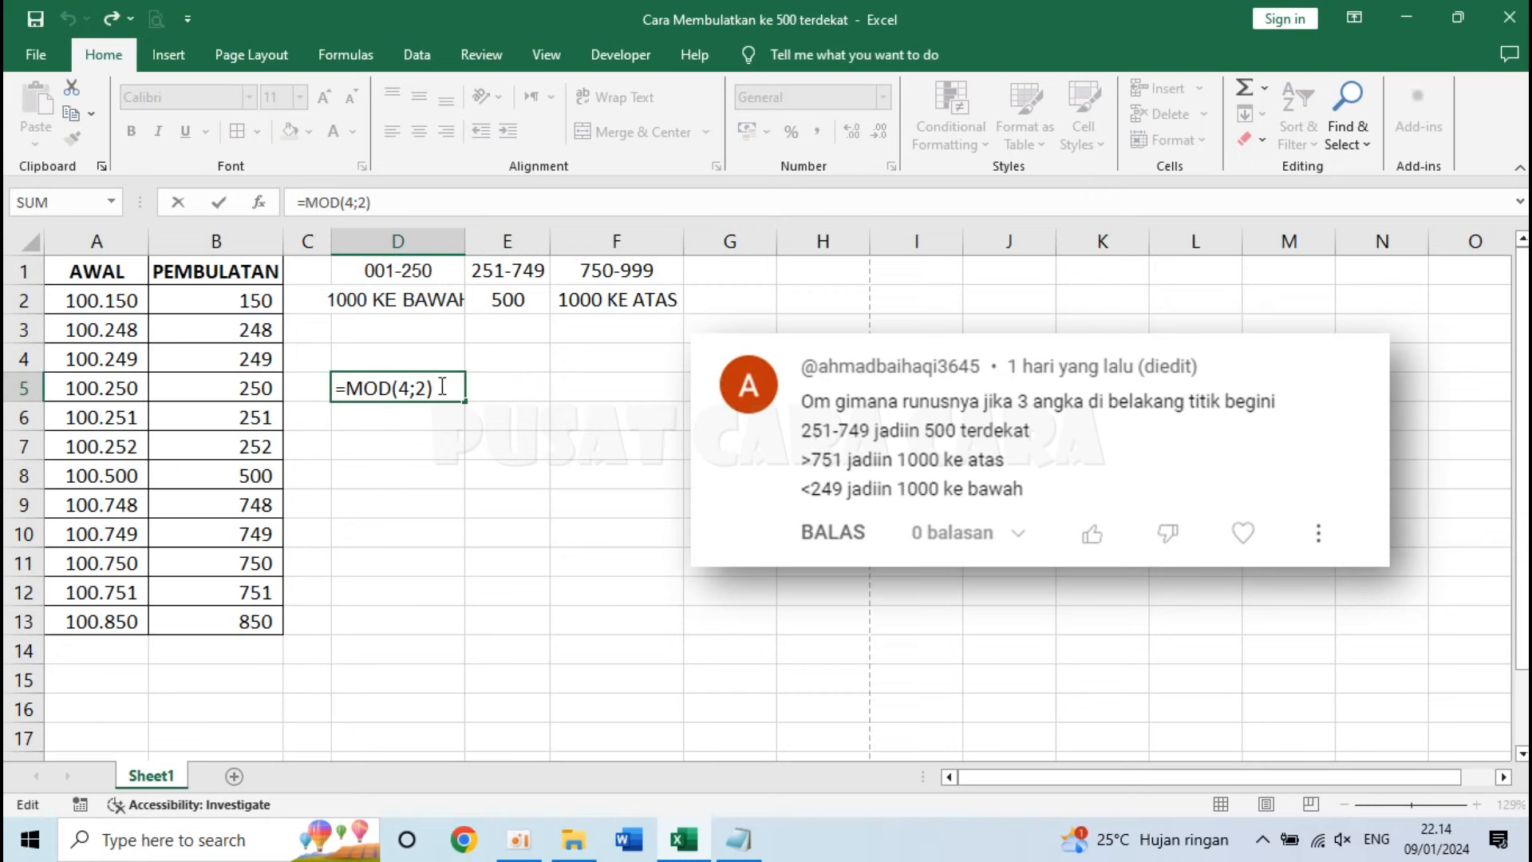
pyautogui.press('Left')
pyautogui.press('Left')
pyautogui.press('Left')
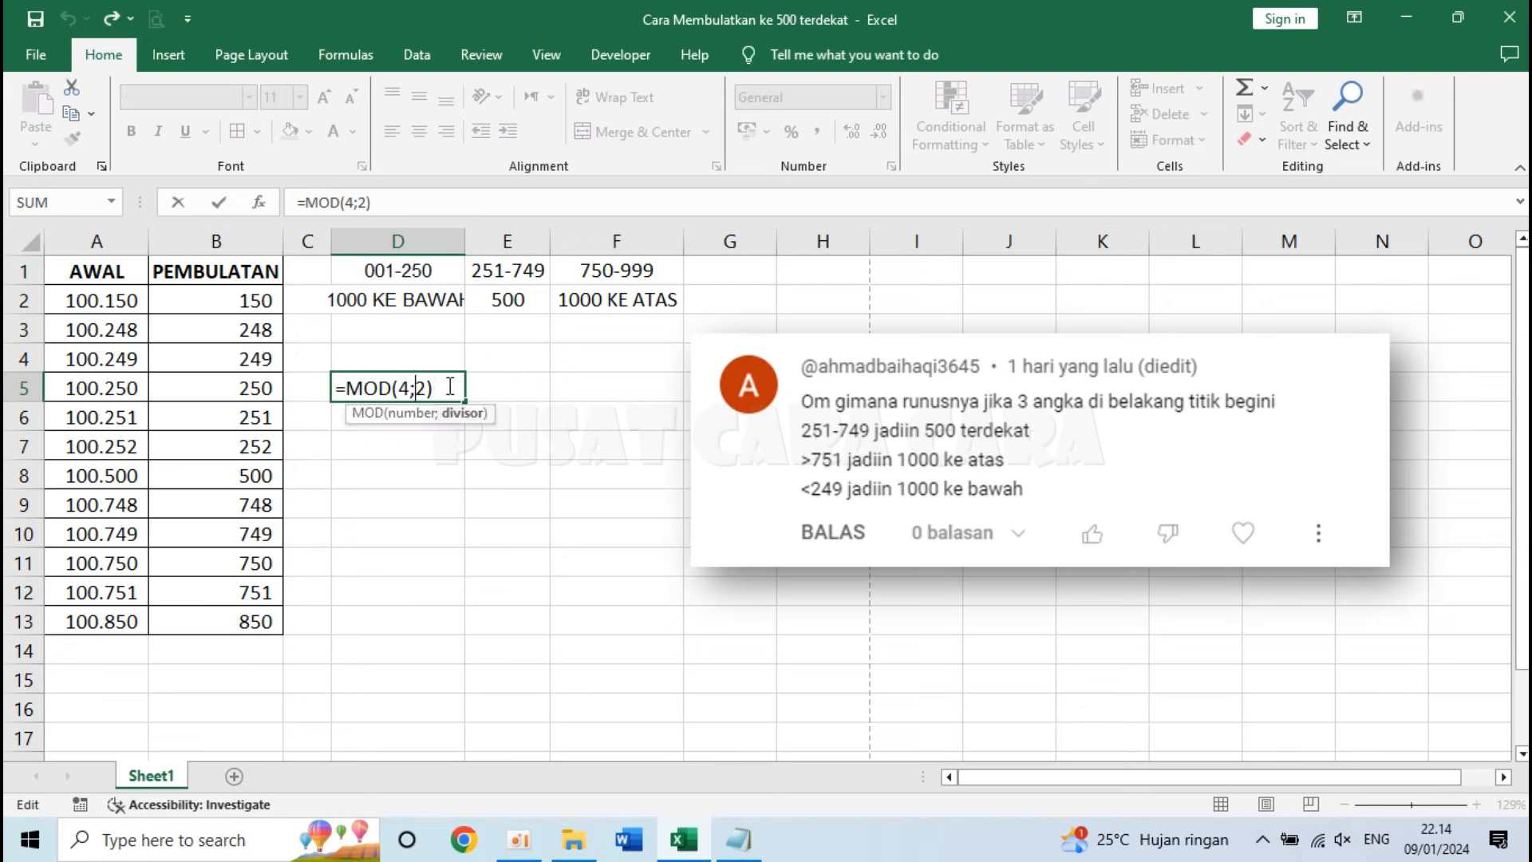
pyautogui.press('BackSpace')
pyautogui.write('7')
pyautogui.click(437, 387)
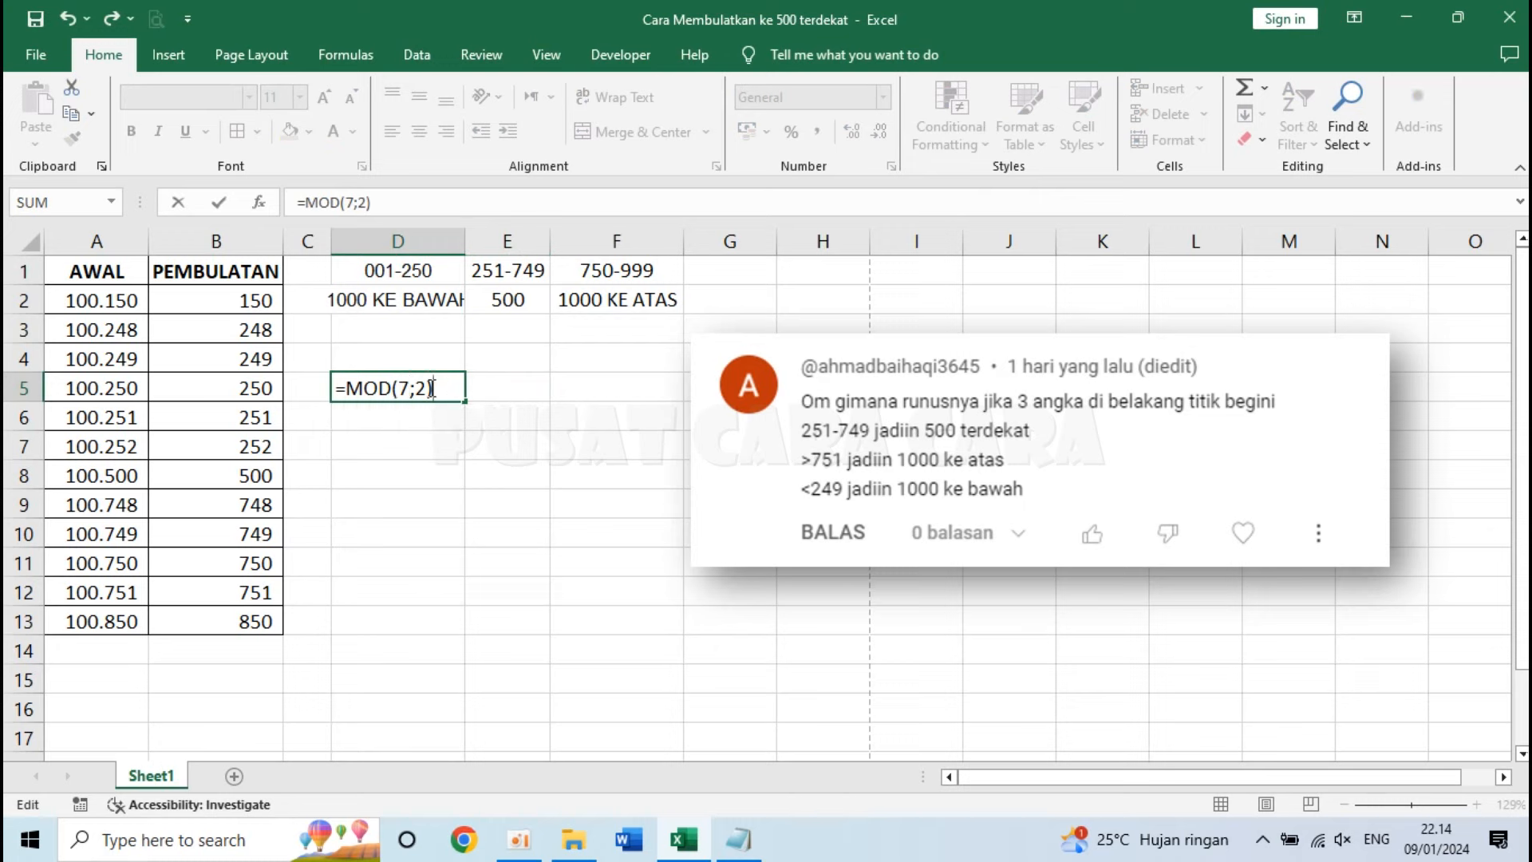
pyautogui.press('Return')
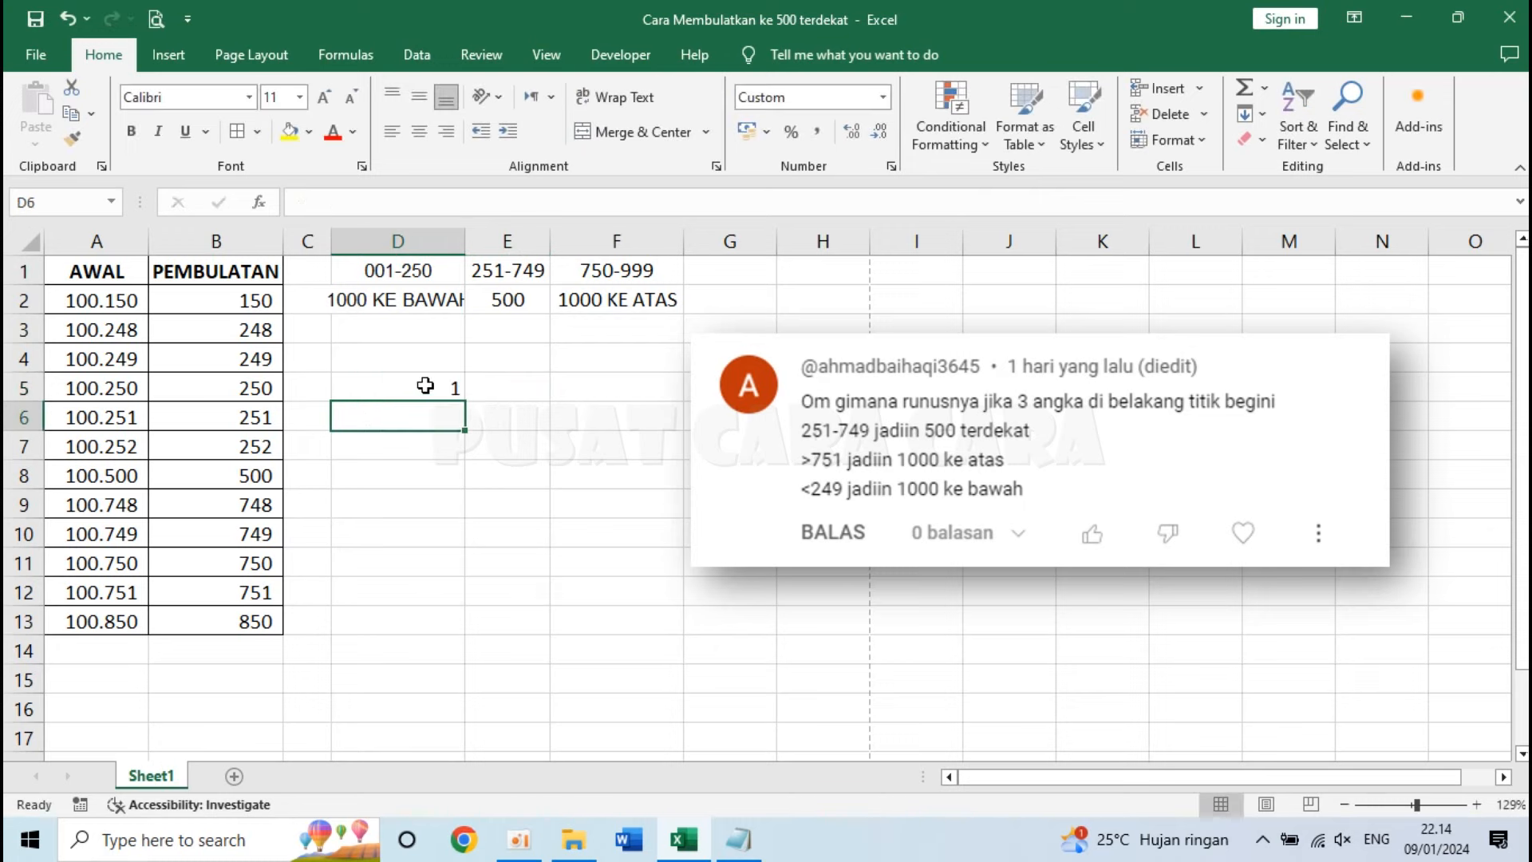
pyautogui.click(421, 375)
pyautogui.press('Delete')
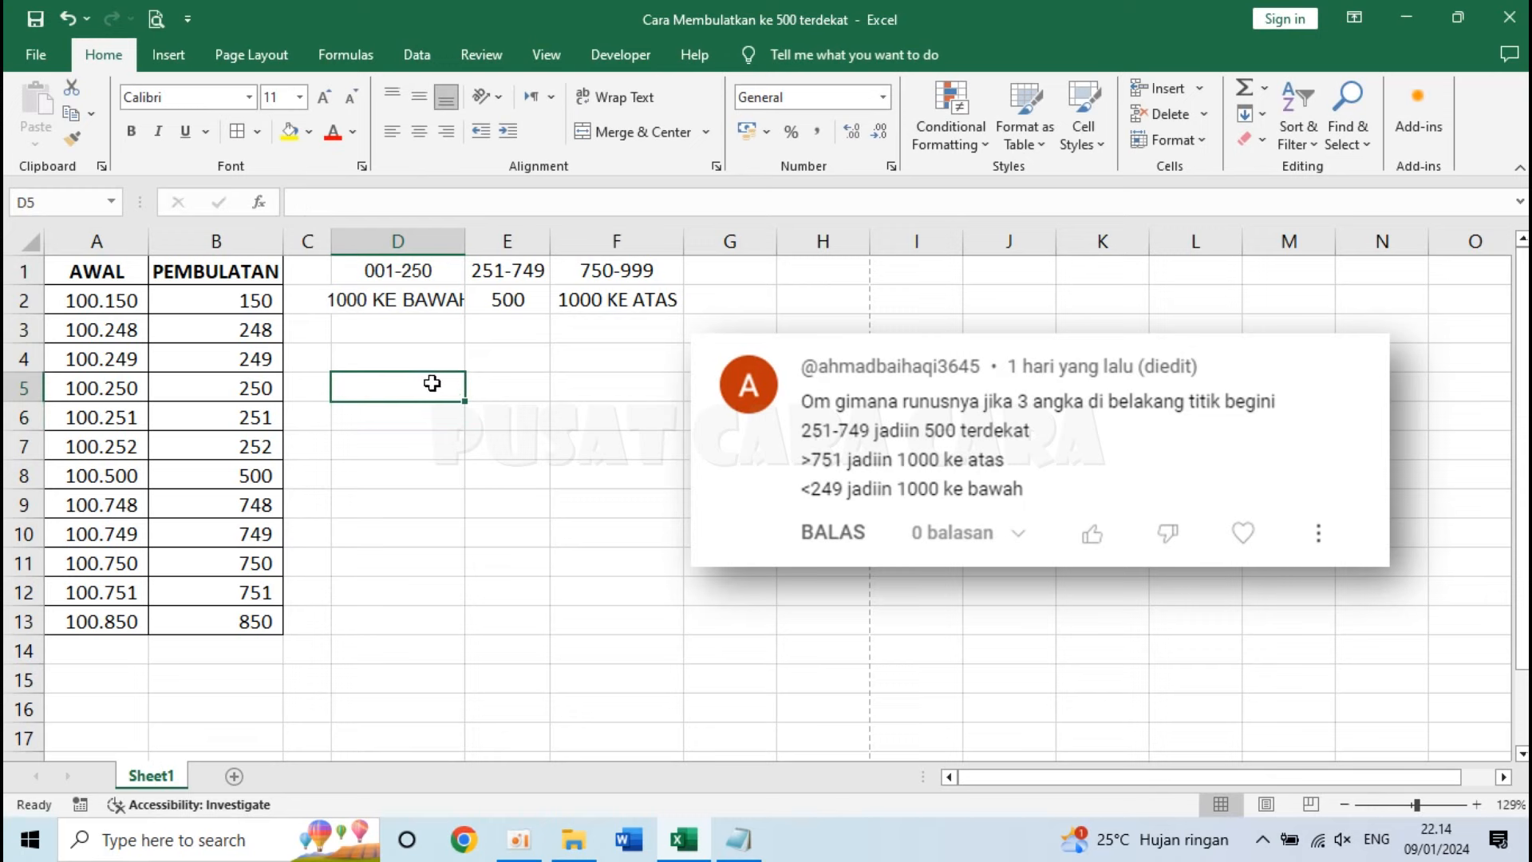
# Clear the filled results from B3:B13, leaving B2's formula unchanged
pyautogui.click(257, 302)
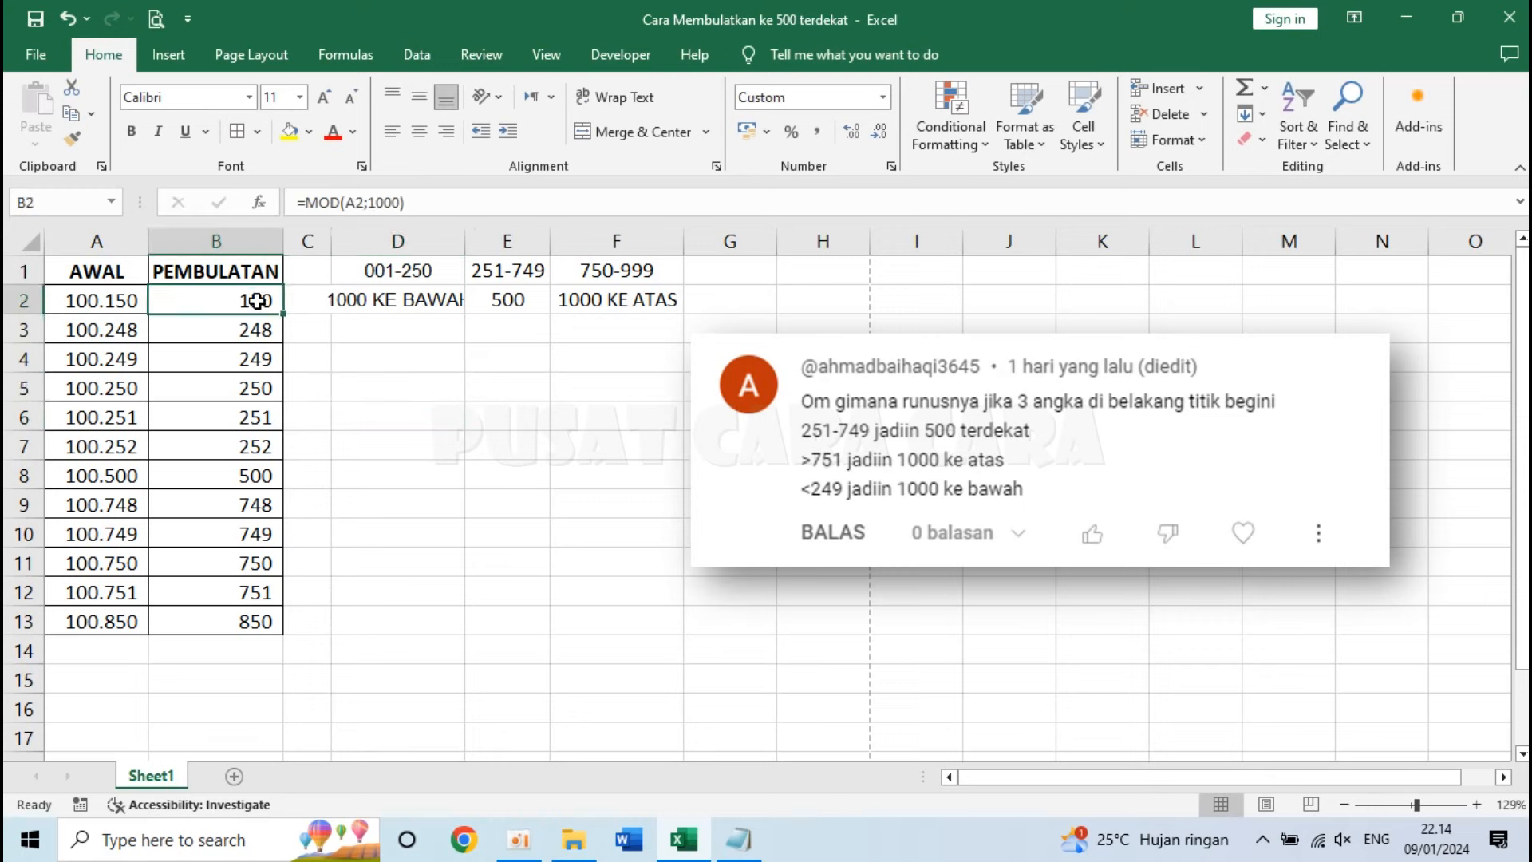
pyautogui.click(259, 328)
pyautogui.hotkey('ctrl', 'shift', 'Down')
pyautogui.press('Delete')
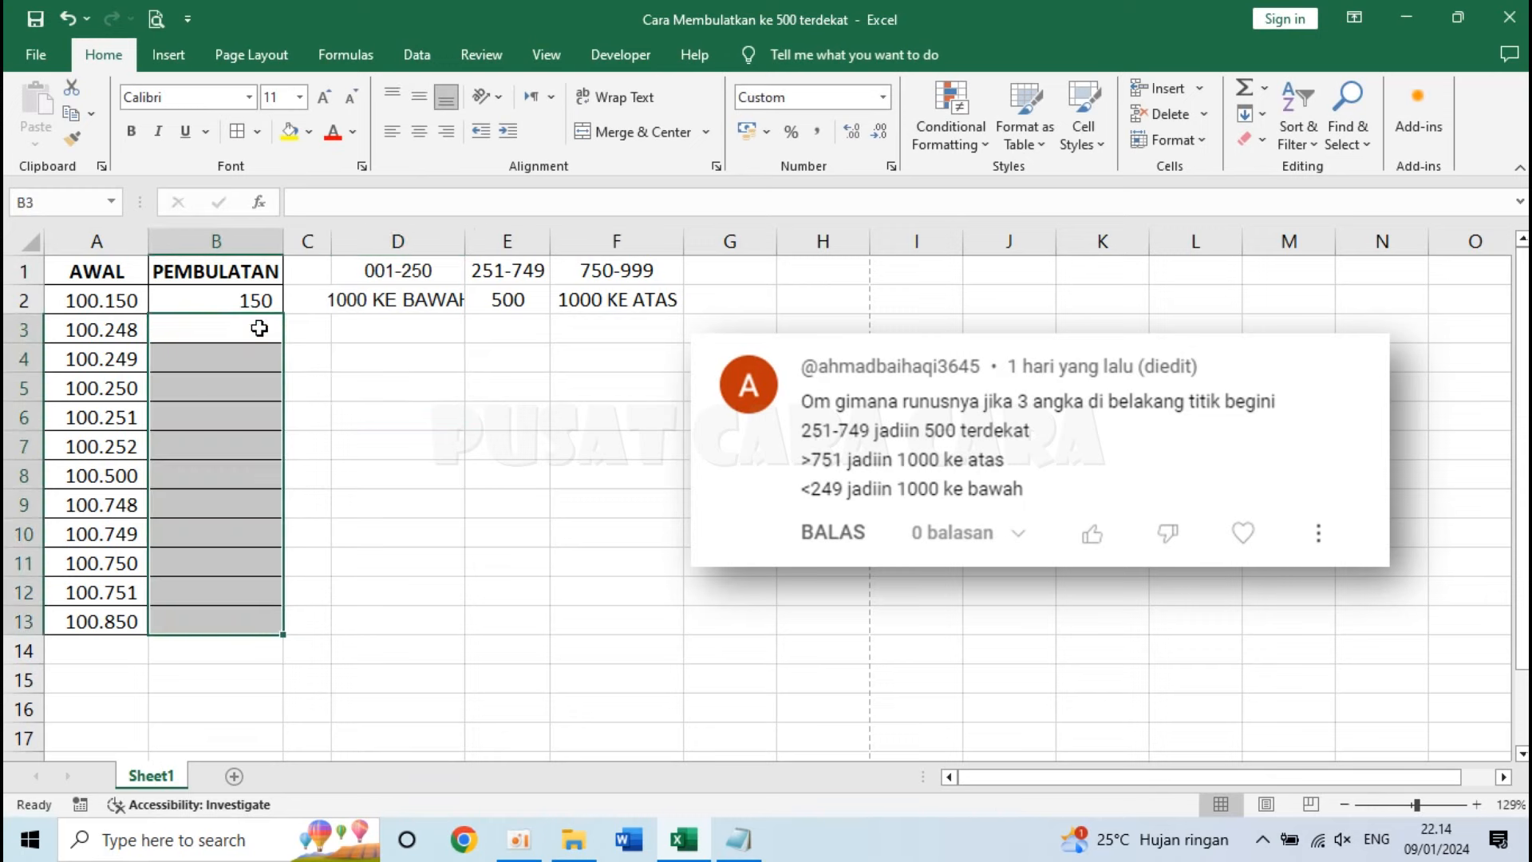
pyautogui.doubleClick(245, 301)
pyautogui.click(163, 300)
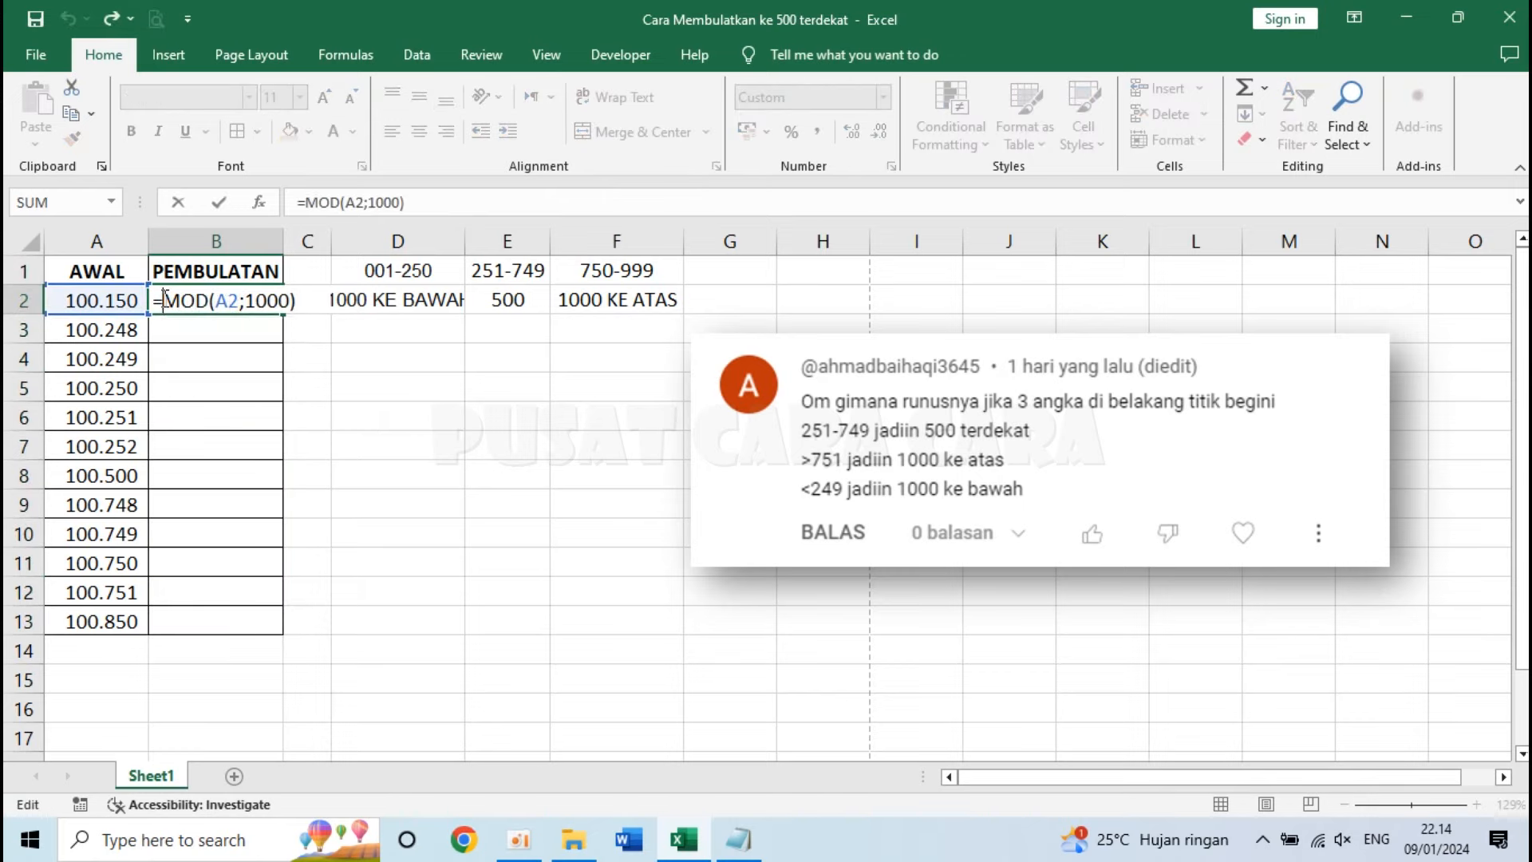
pyautogui.press('Escape')
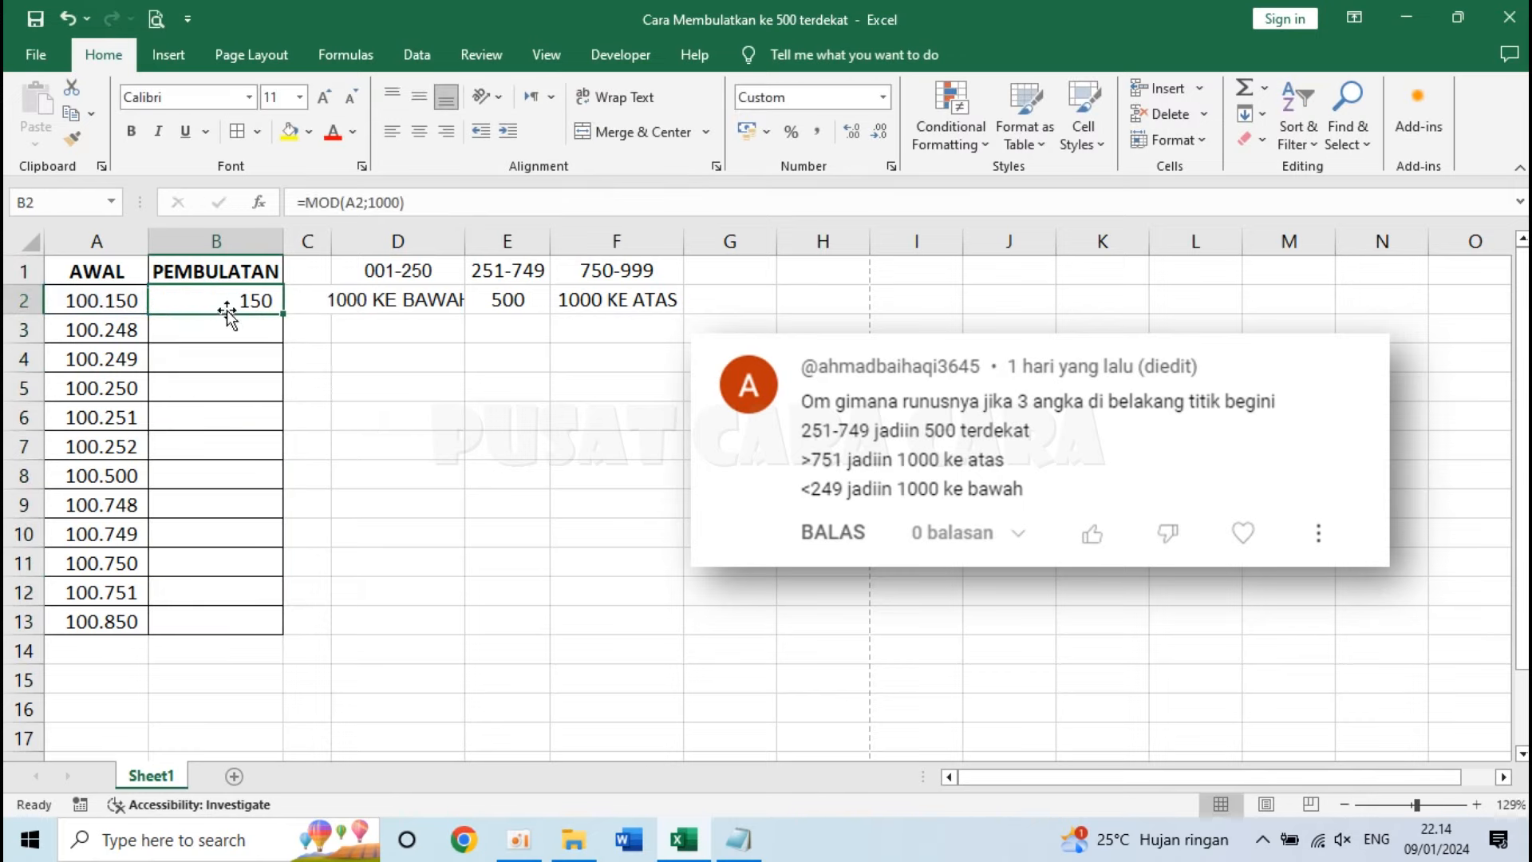
pyautogui.doubleClick(228, 301)
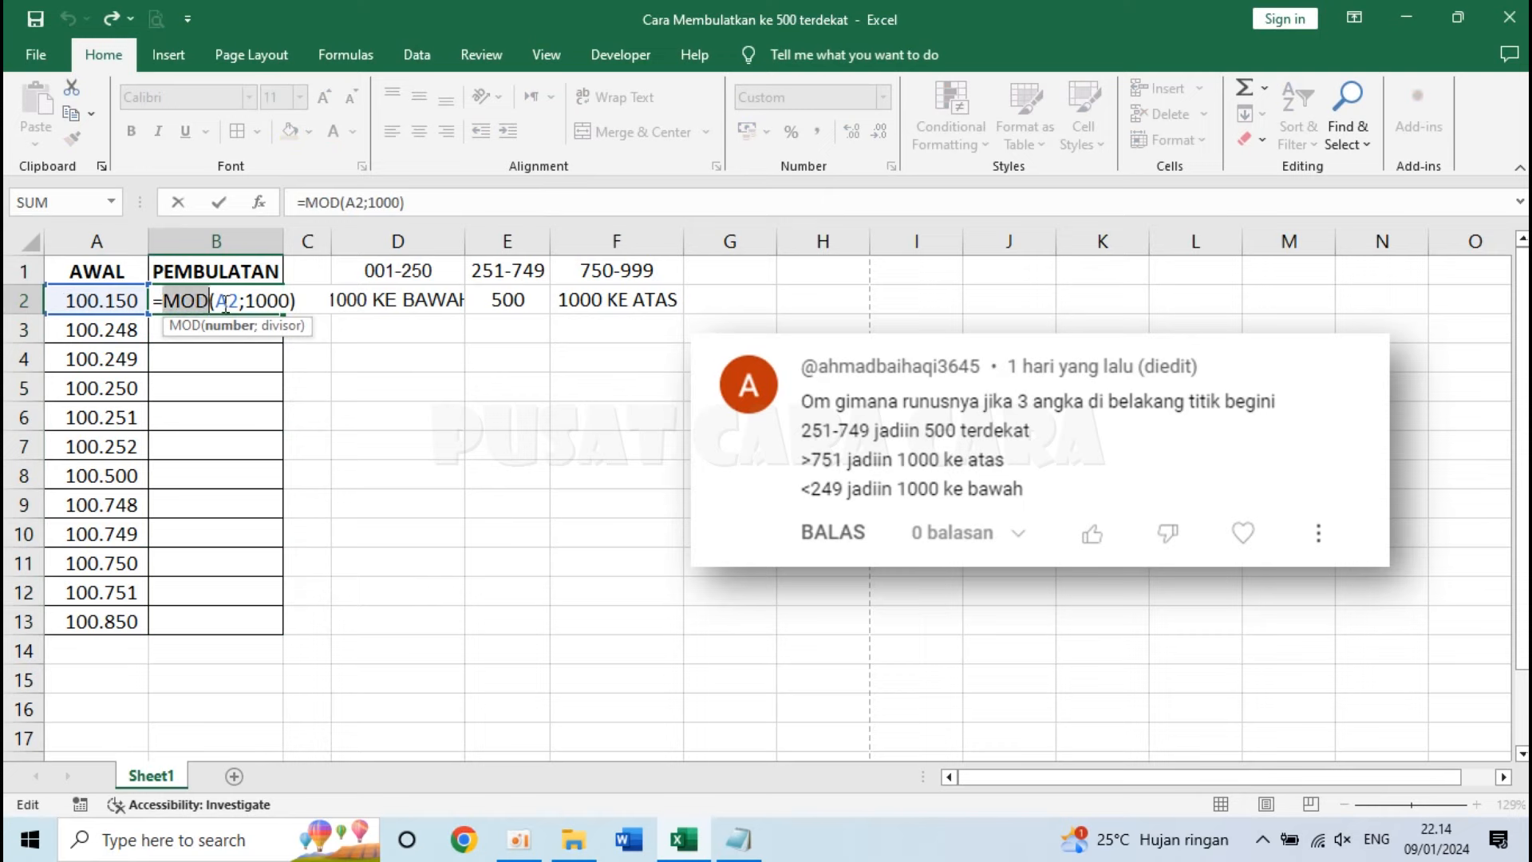
pyautogui.press('Escape')
# Move the rule table from D1:F2 down to D7:F8
pyautogui.click(447, 269)
pyautogui.moveTo(449, 268); pyautogui.dragTo(622, 301)
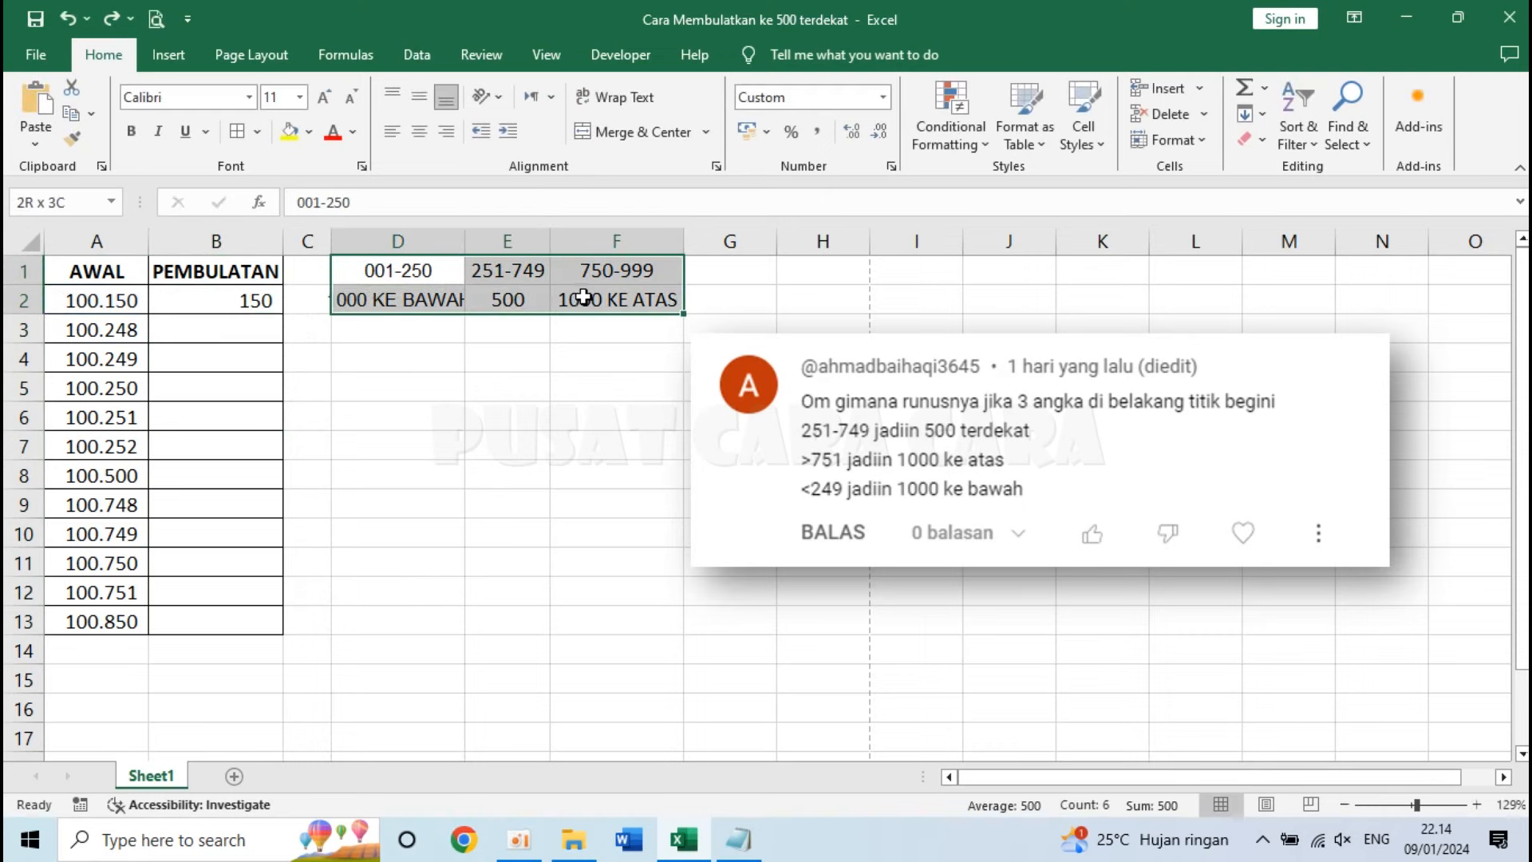
pyautogui.hotkey('ctrl', 'c')
pyautogui.click(405, 452)
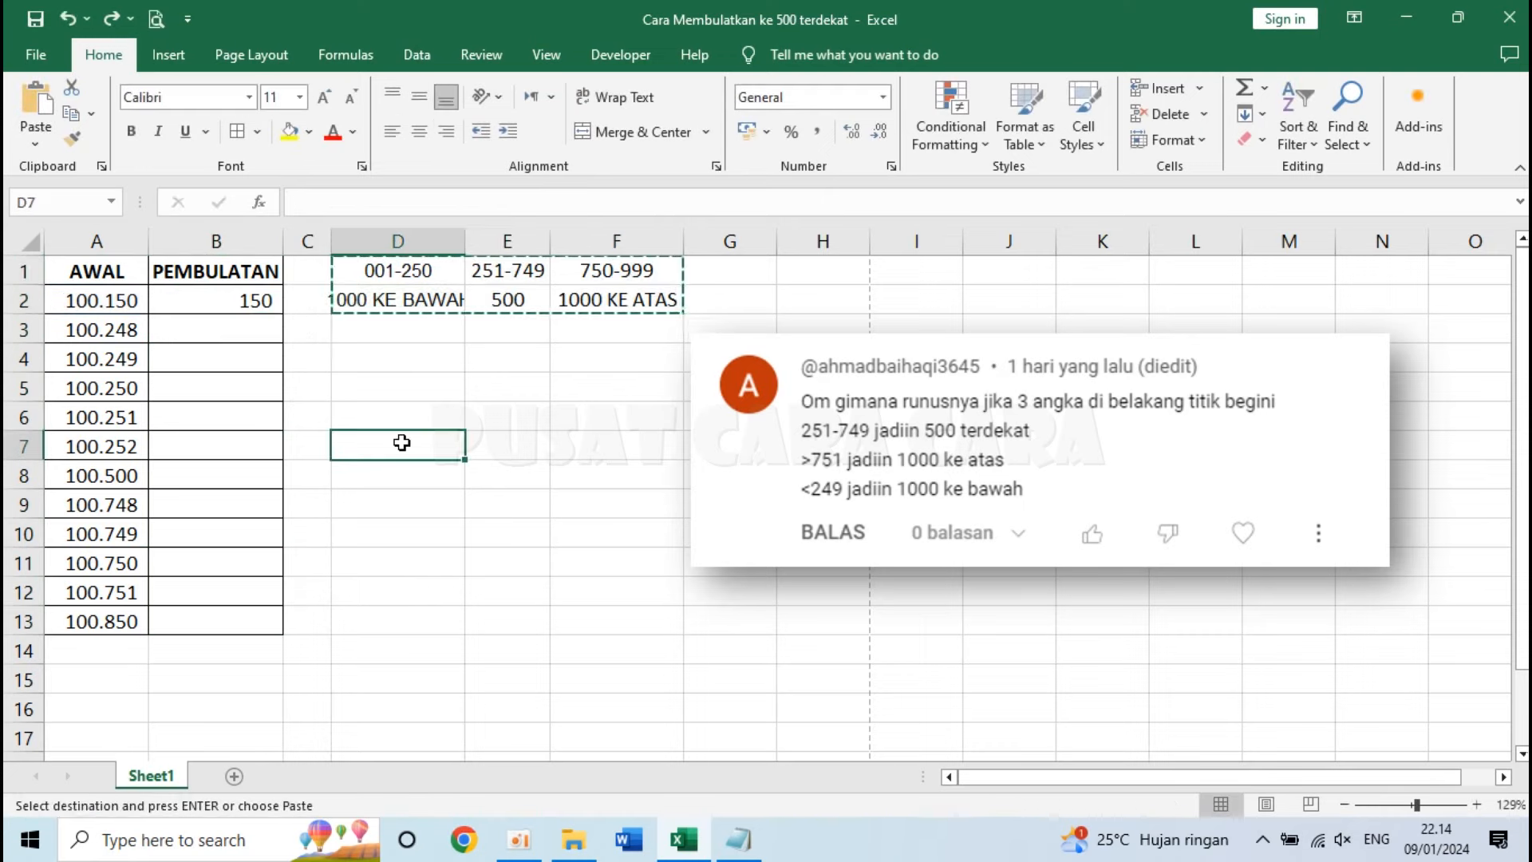
pyautogui.hotkey('ctrl', 'v')
# Copy MOD(A2;1000) from B2's formula, then delete it, leaving only '='
pyautogui.doubleClick(247, 300)
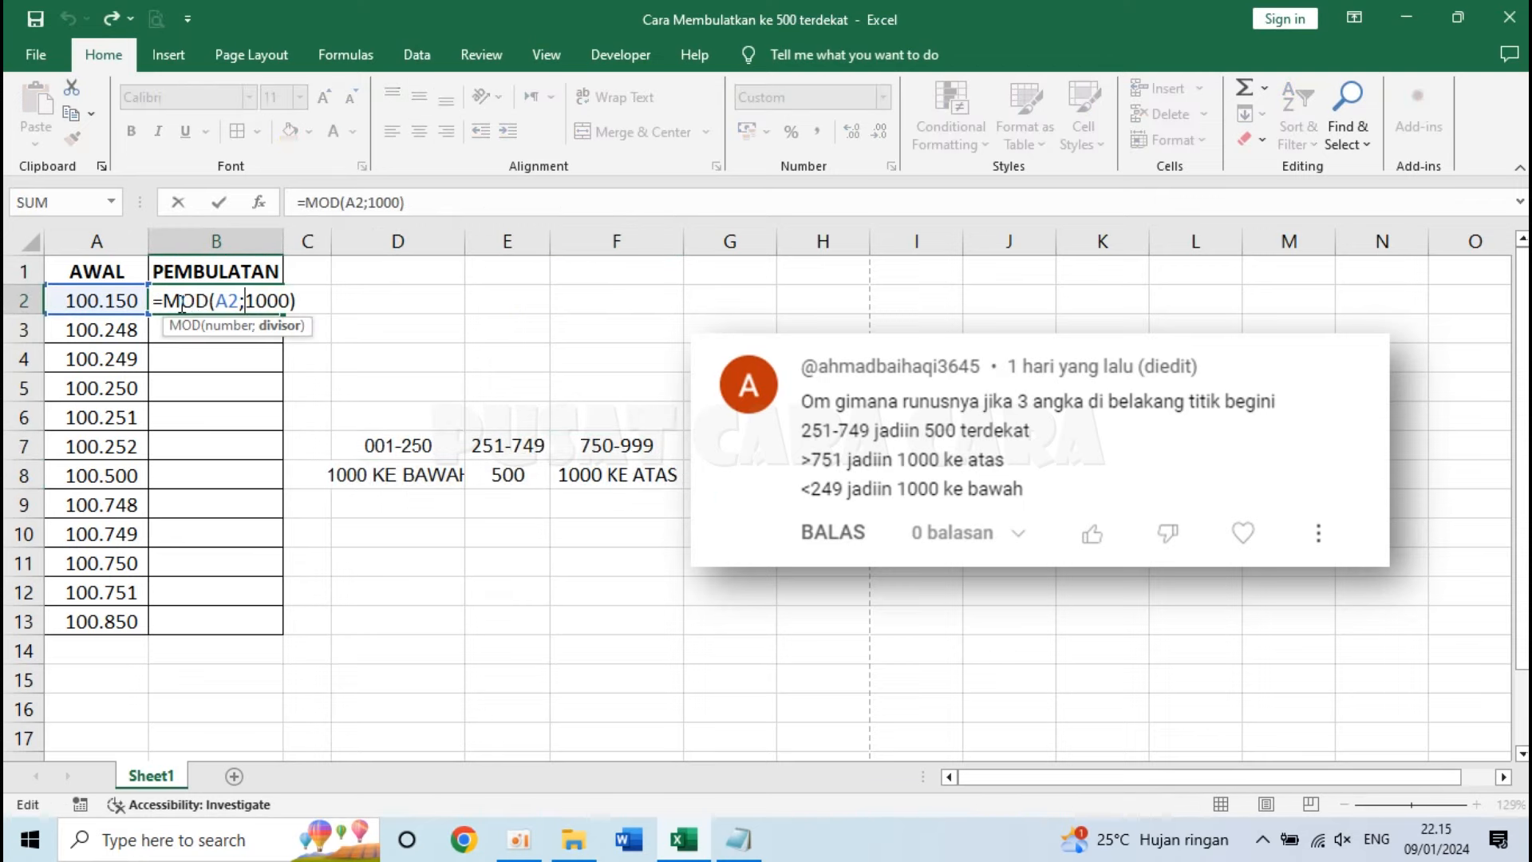
pyautogui.moveTo(167, 298); pyautogui.dragTo(390, 298)
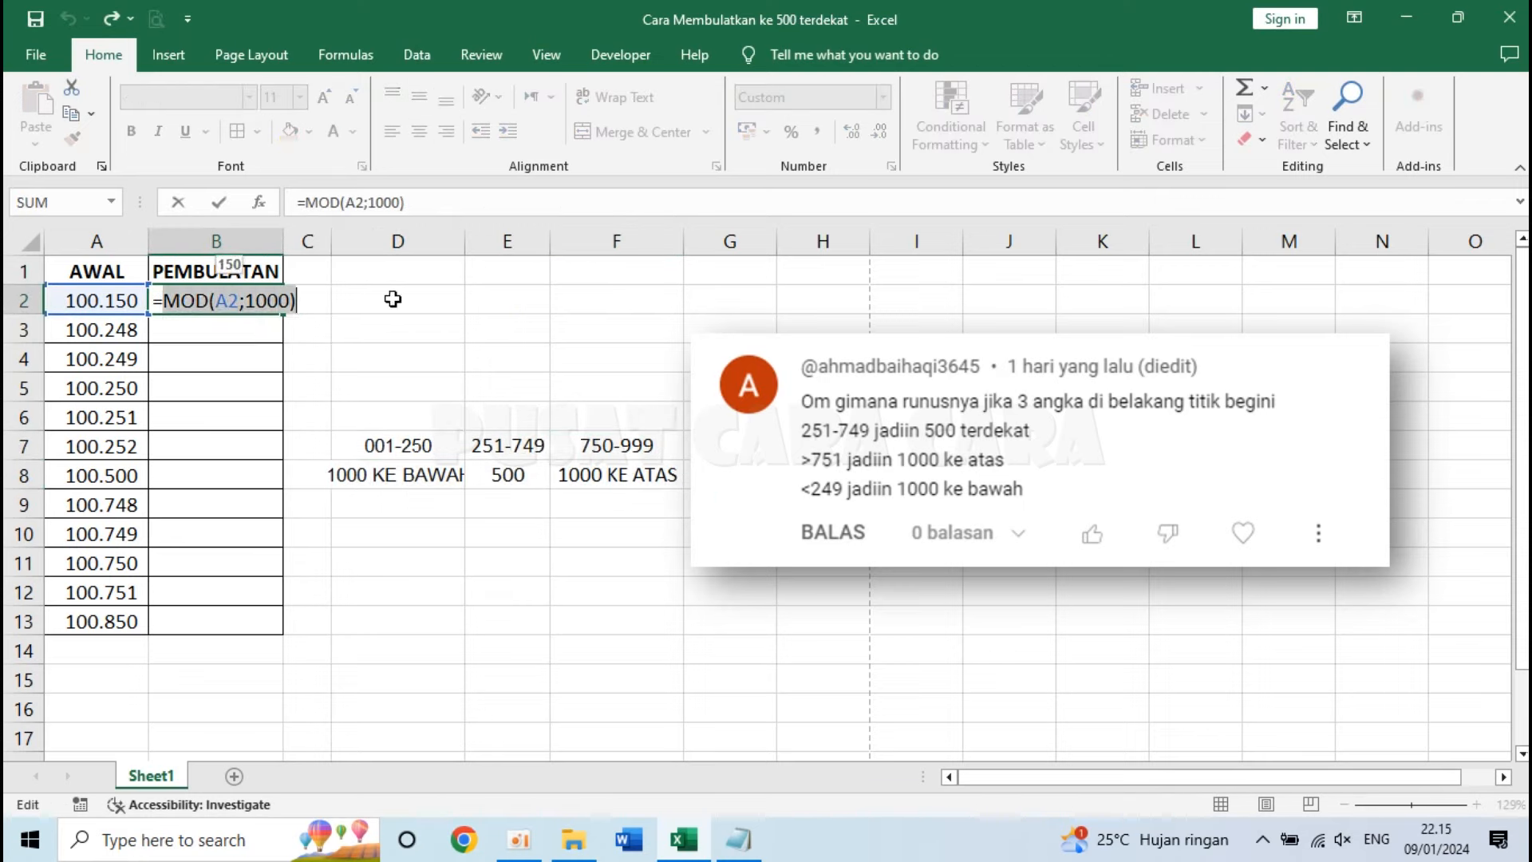
pyautogui.hotkey('ctrl', 'c')
pyautogui.press('BackSpace')
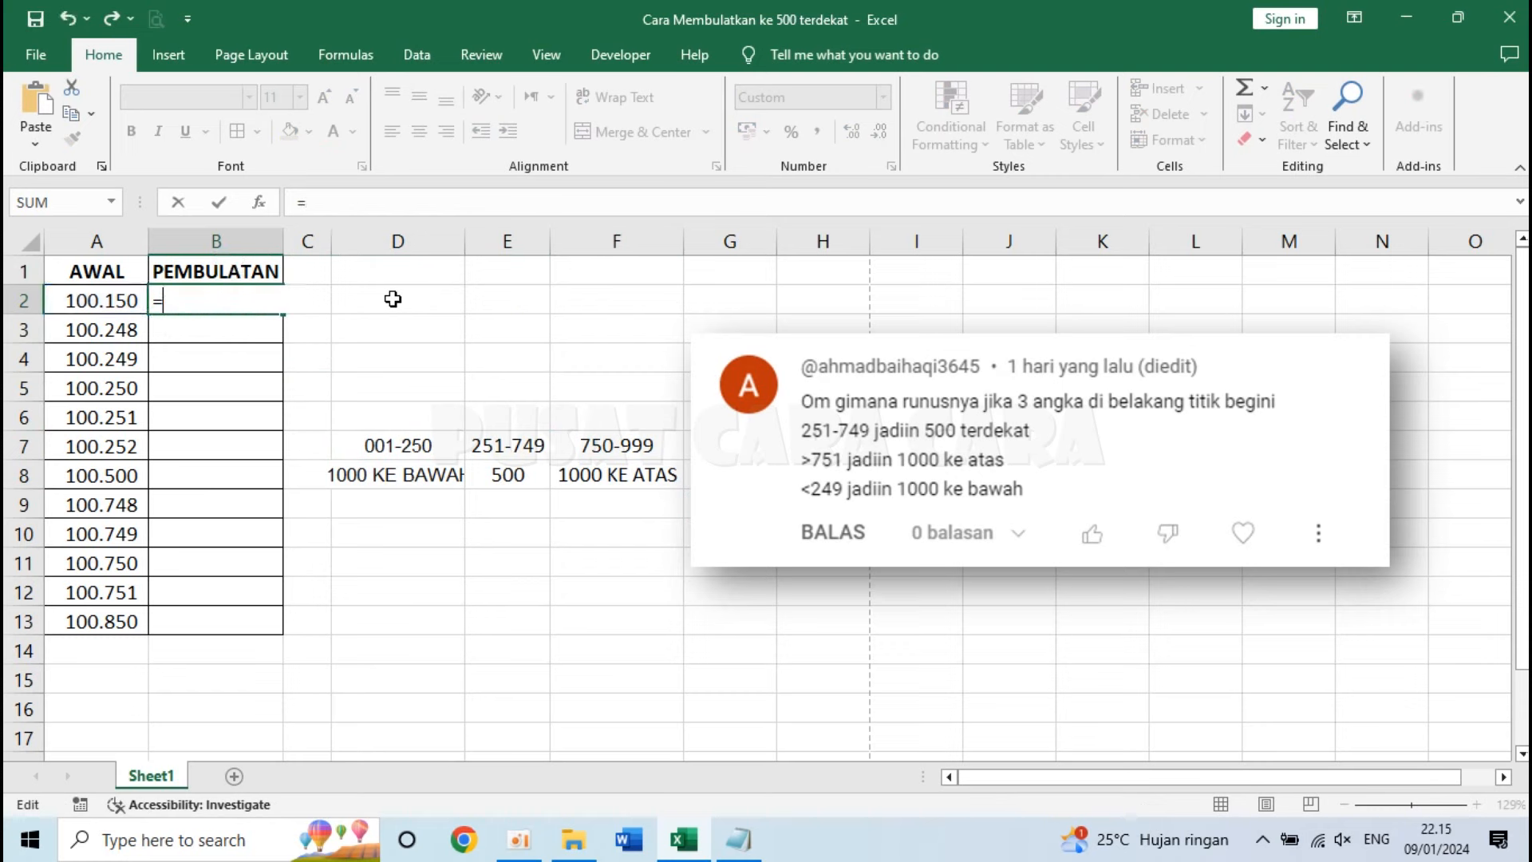
# Start B2's formula with =IF(MOD(A2;1000)<=250; as the round-down condition
pyautogui.write('IF')
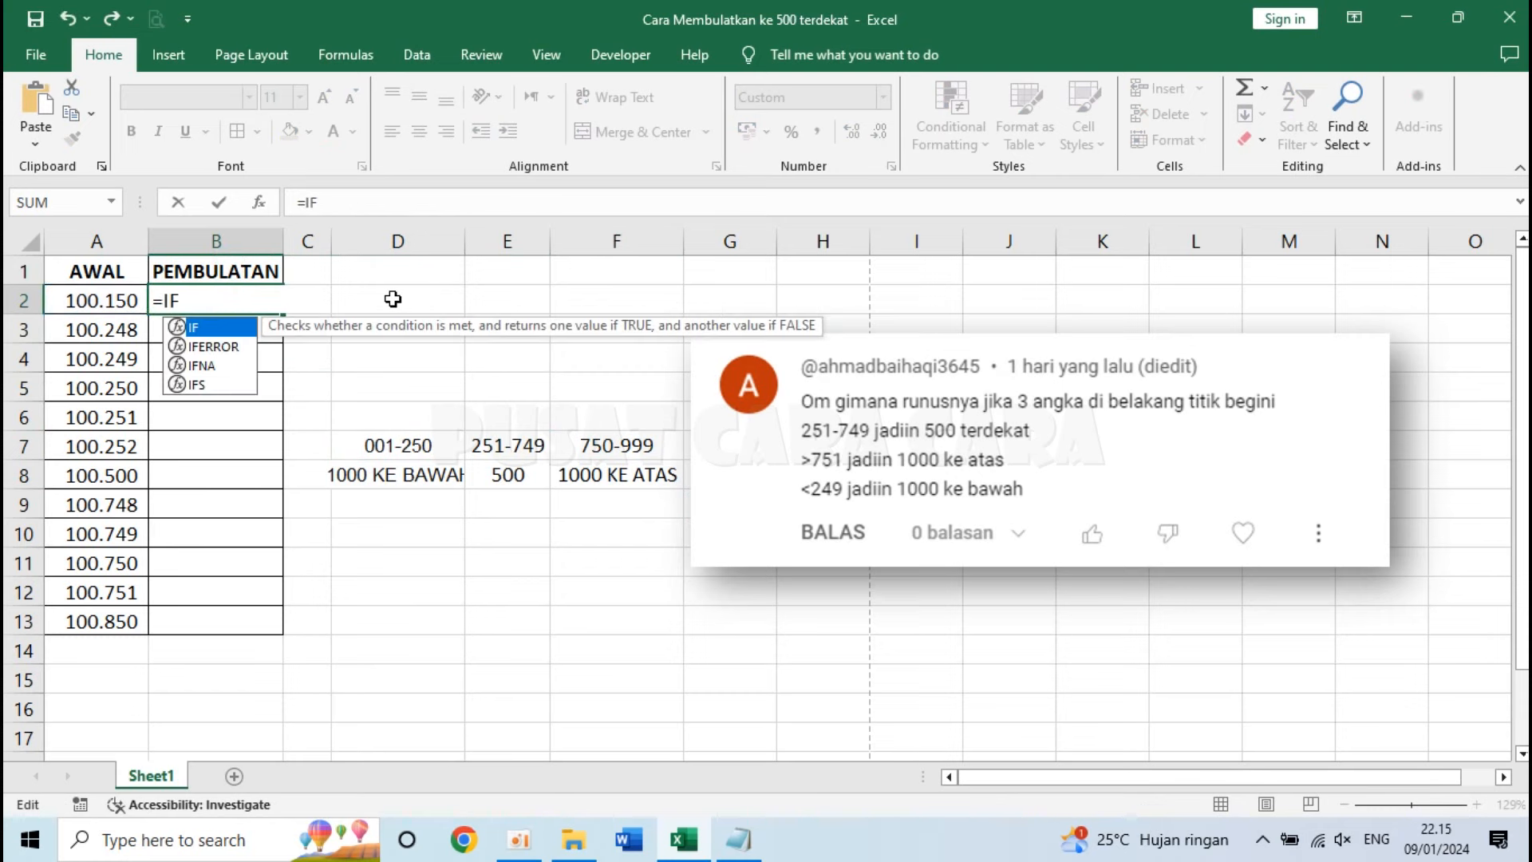
pyautogui.write('(')
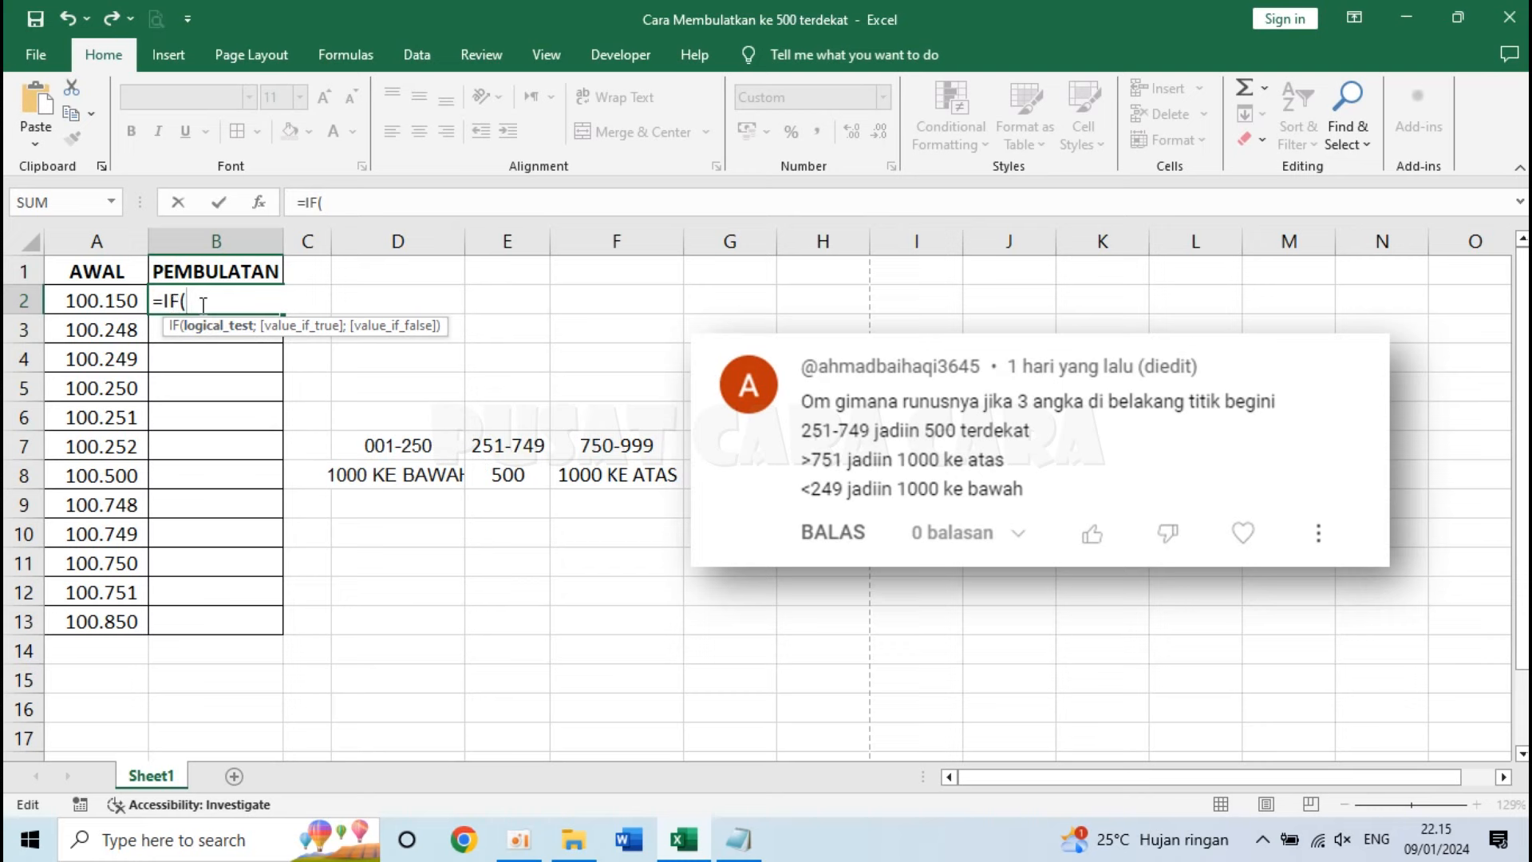
pyautogui.write('MOD(A2;1000)')
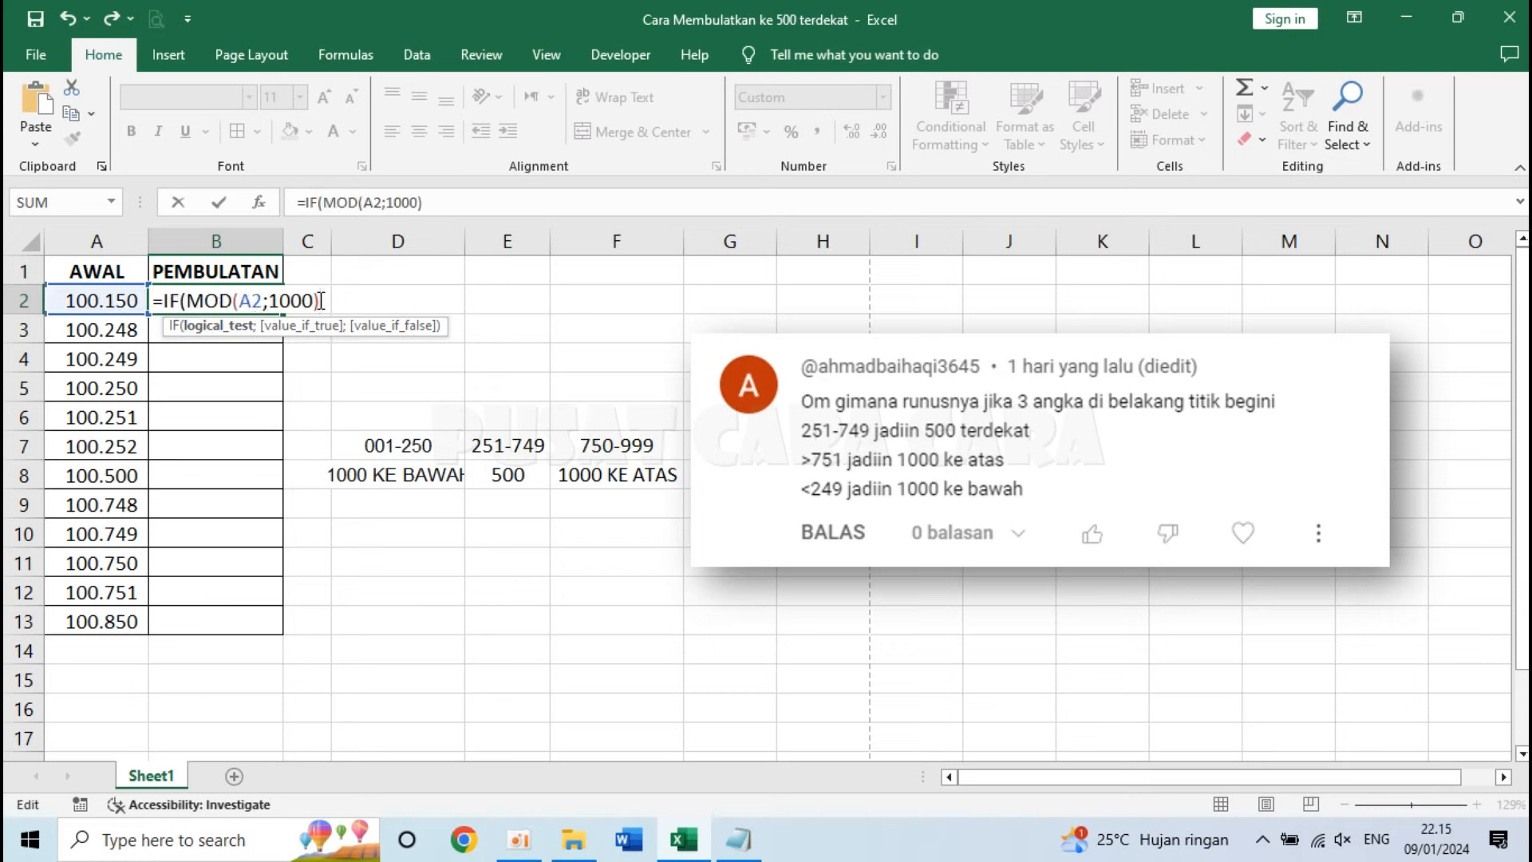
pyautogui.moveTo(189, 300); pyautogui.dragTo(329, 293)
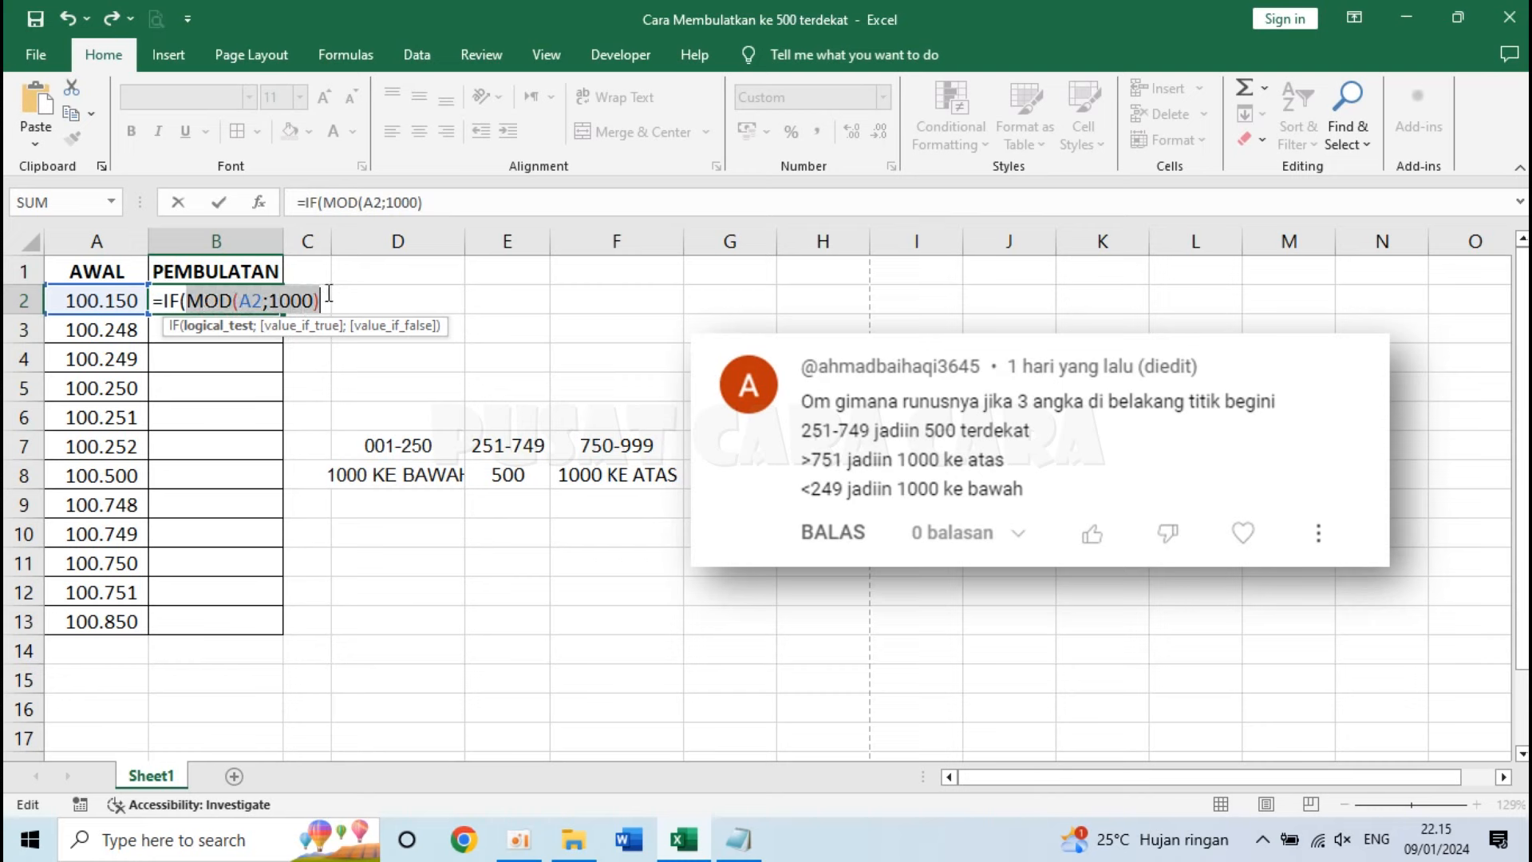
pyautogui.click(329, 295)
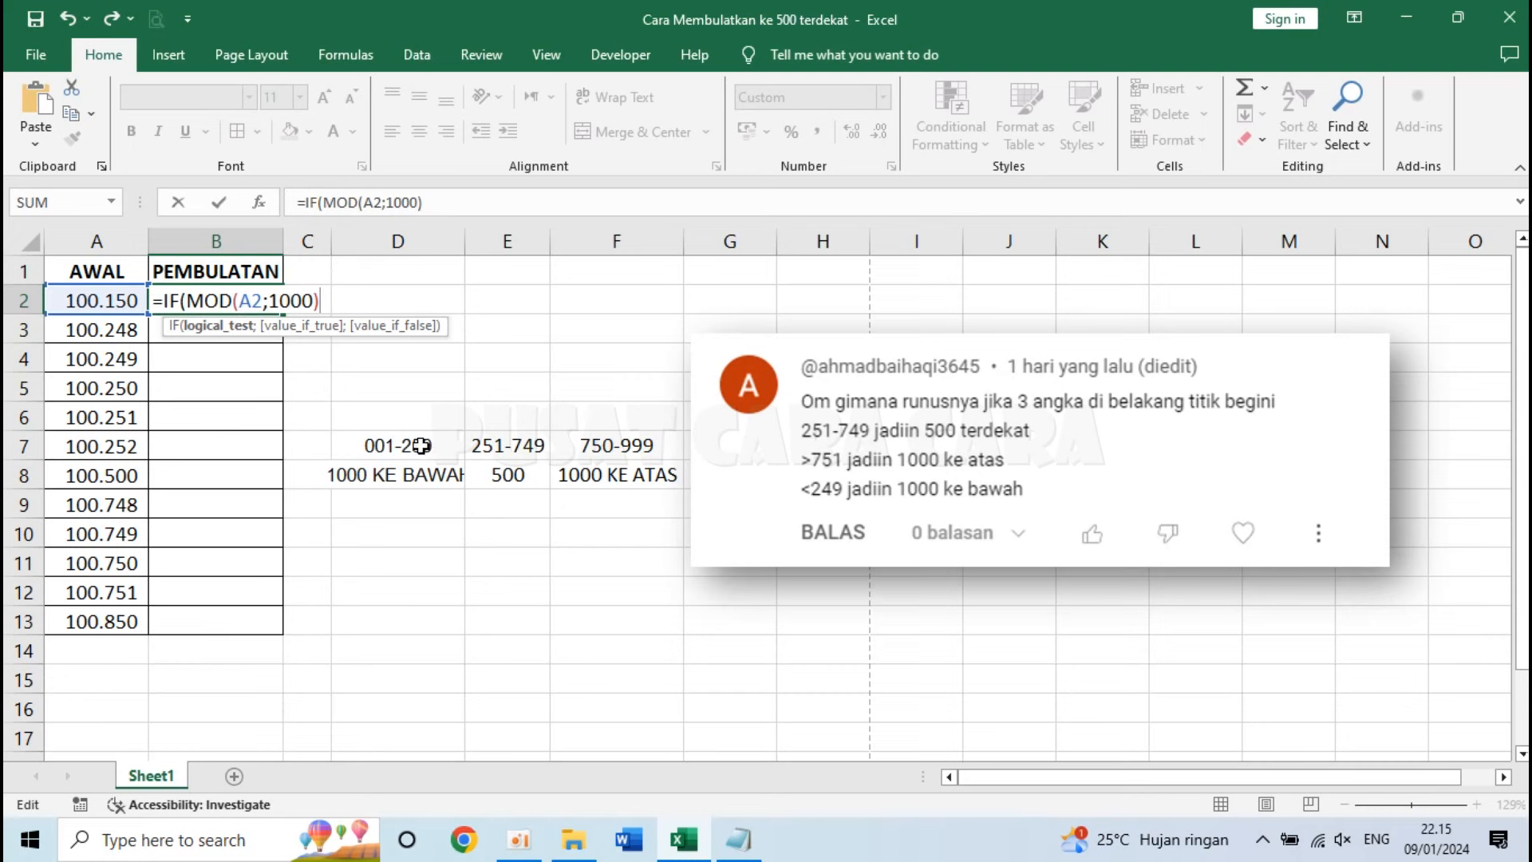
pyautogui.write('<=250')
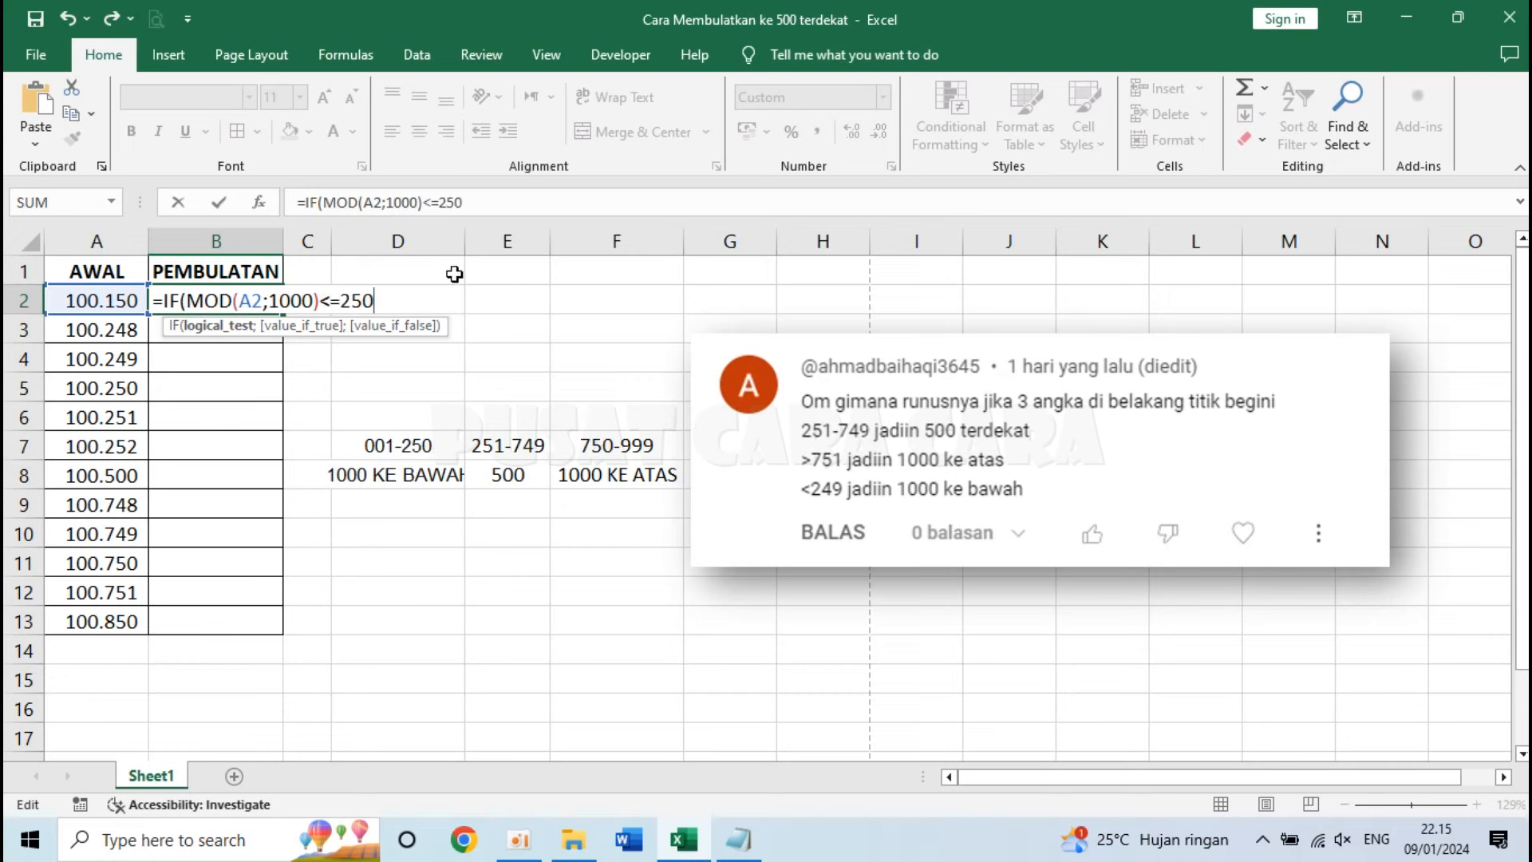
pyautogui.write(';')
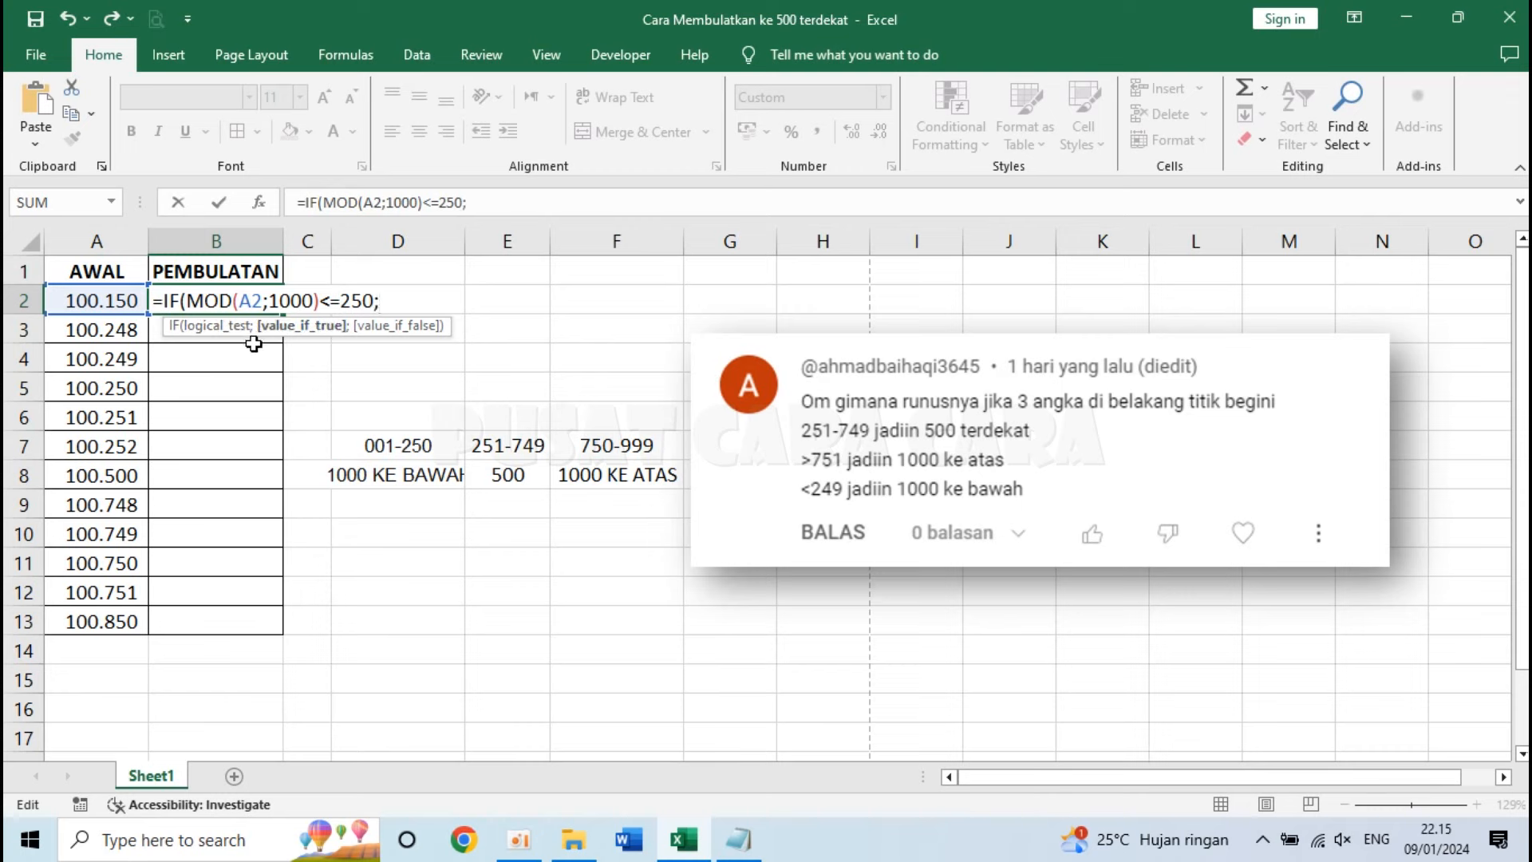
pyautogui.moveTo(382, 300); pyautogui.dragTo(375, 301)
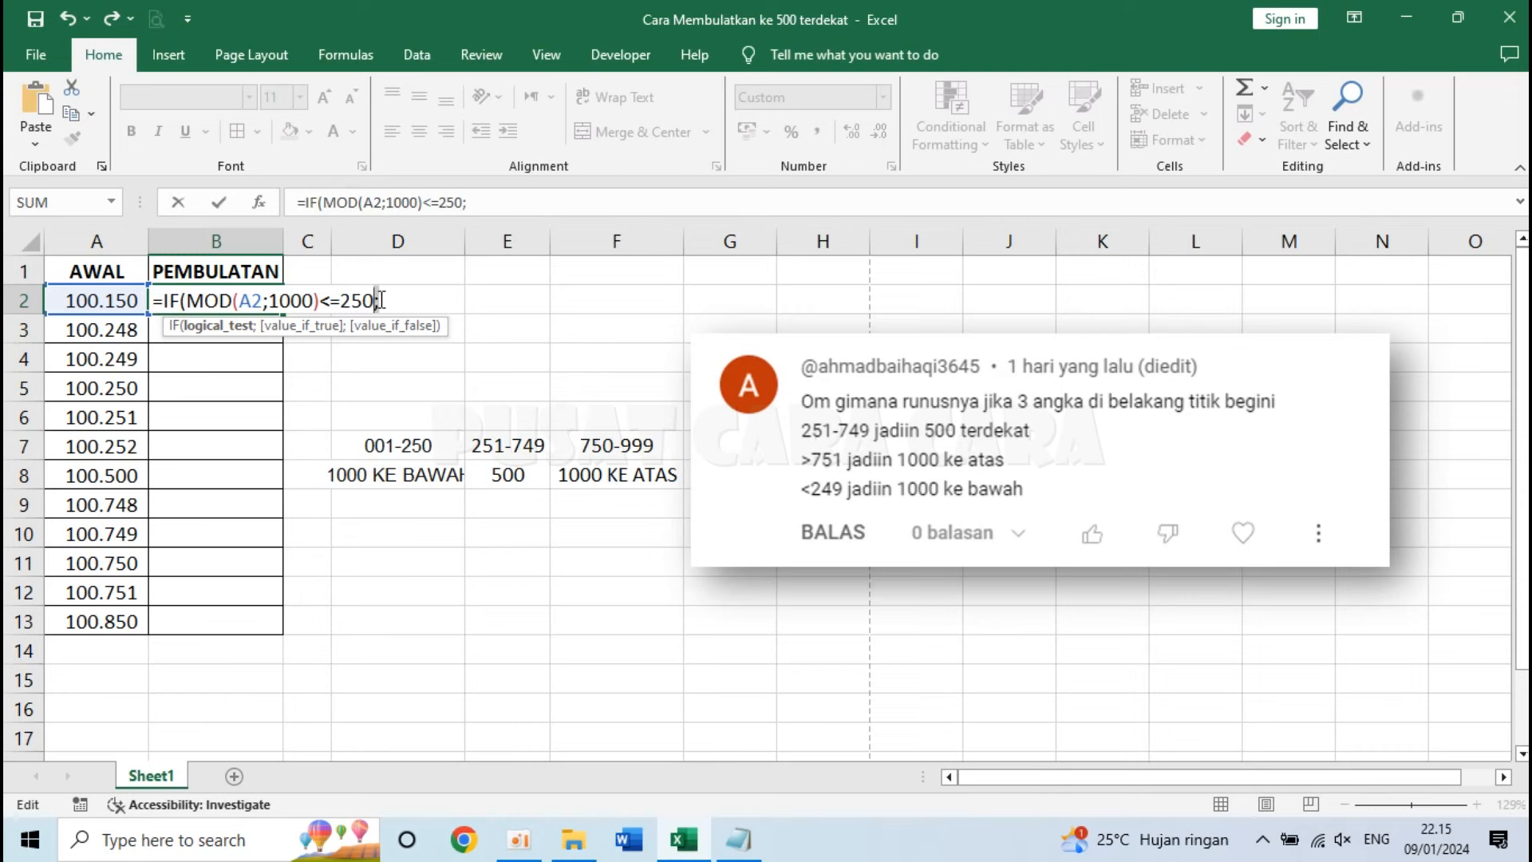
pyautogui.moveTo(162, 300); pyautogui.dragTo(326, 295)
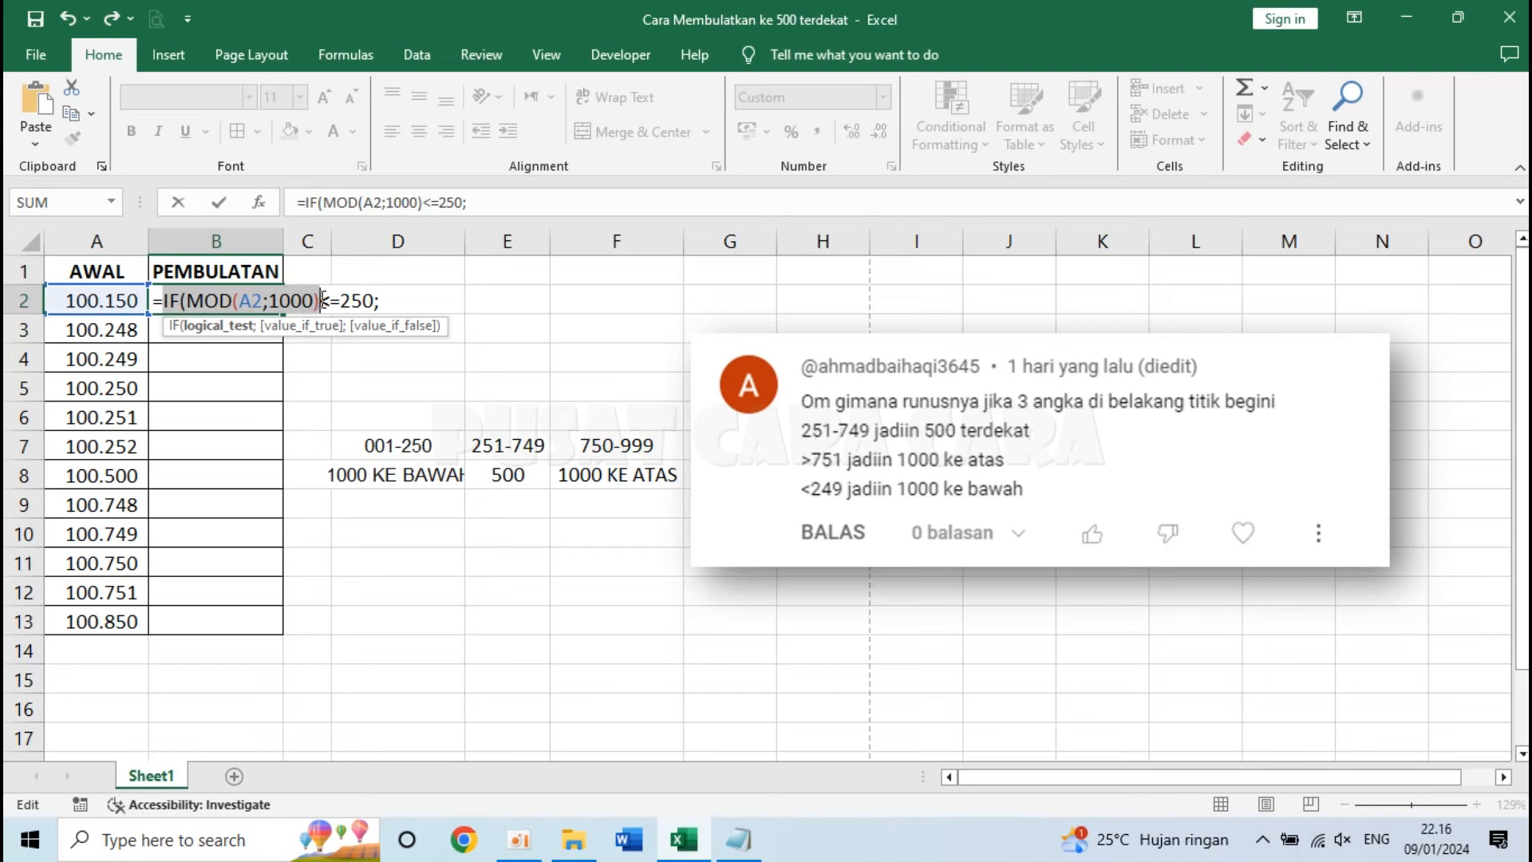
pyautogui.moveTo(339, 301); pyautogui.dragTo(354, 301)
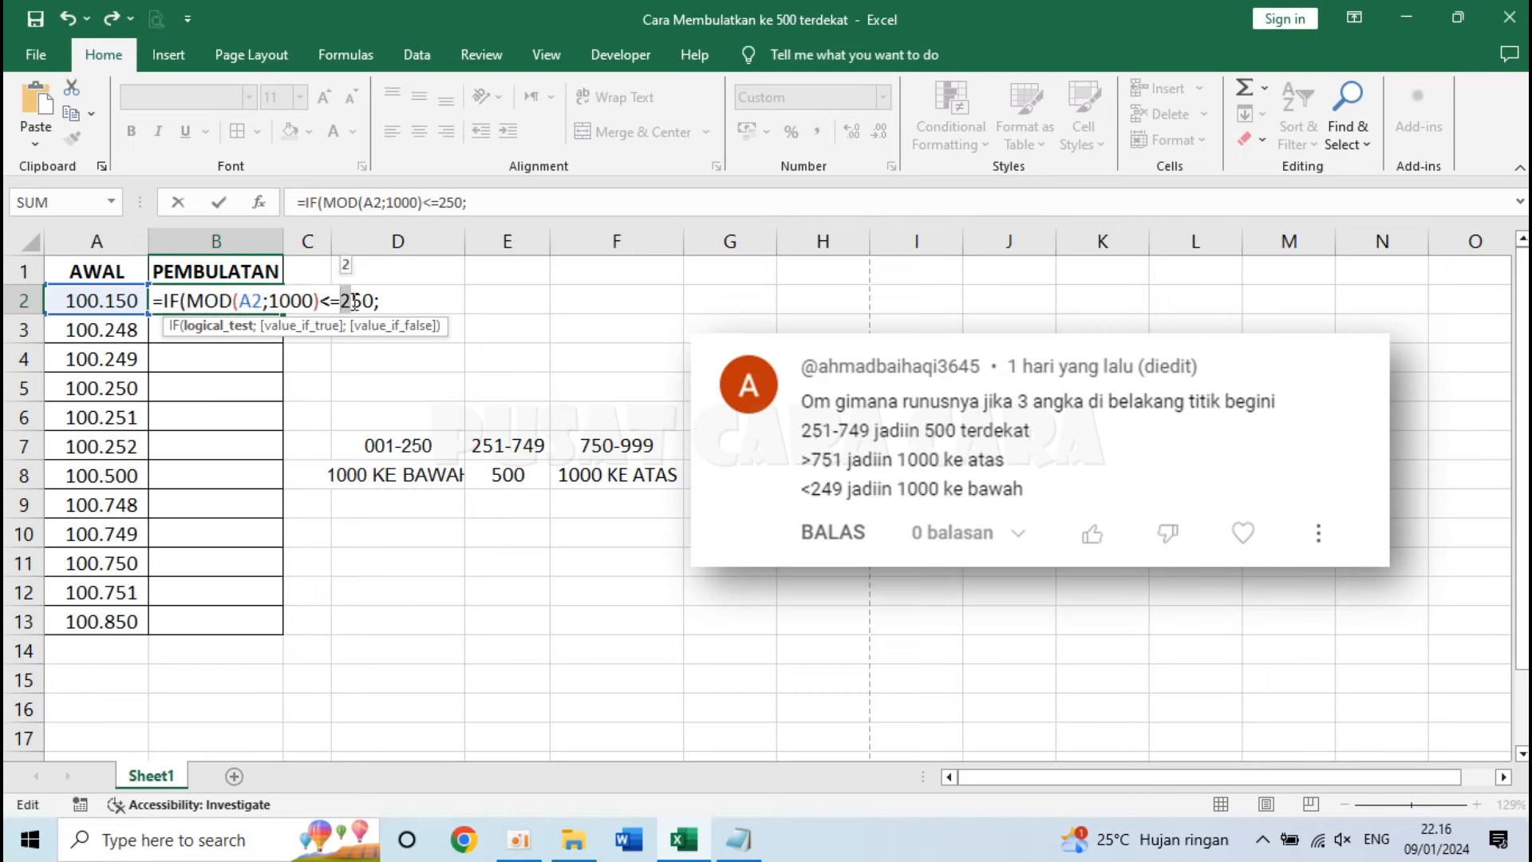
pyautogui.click(397, 300)
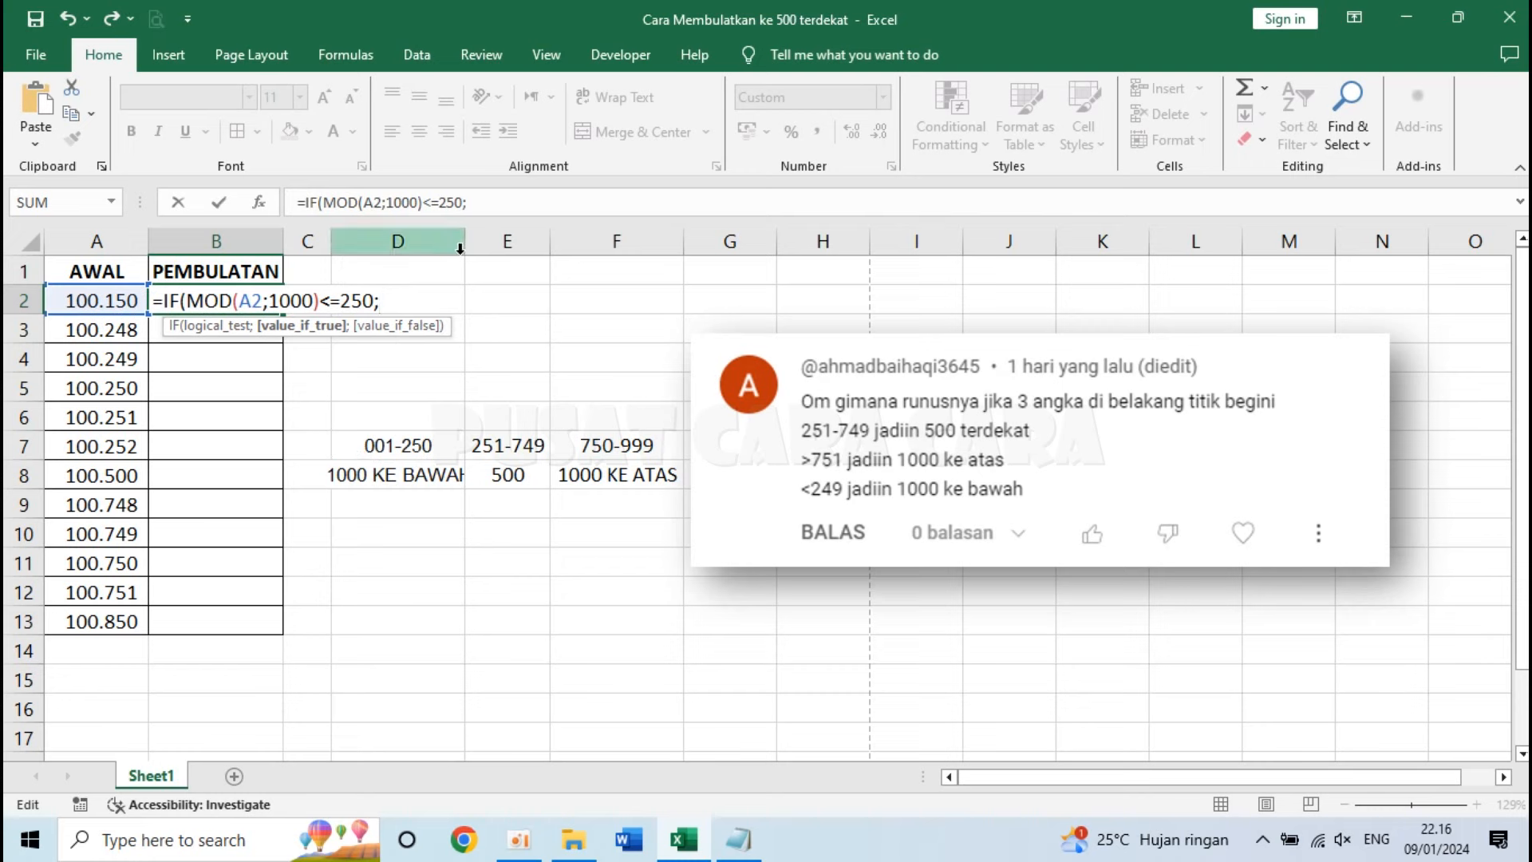
# Add ROUNDDOWN(A2;-3) as the true result, then review the formula so far
pyautogui.write('ROUNDD')
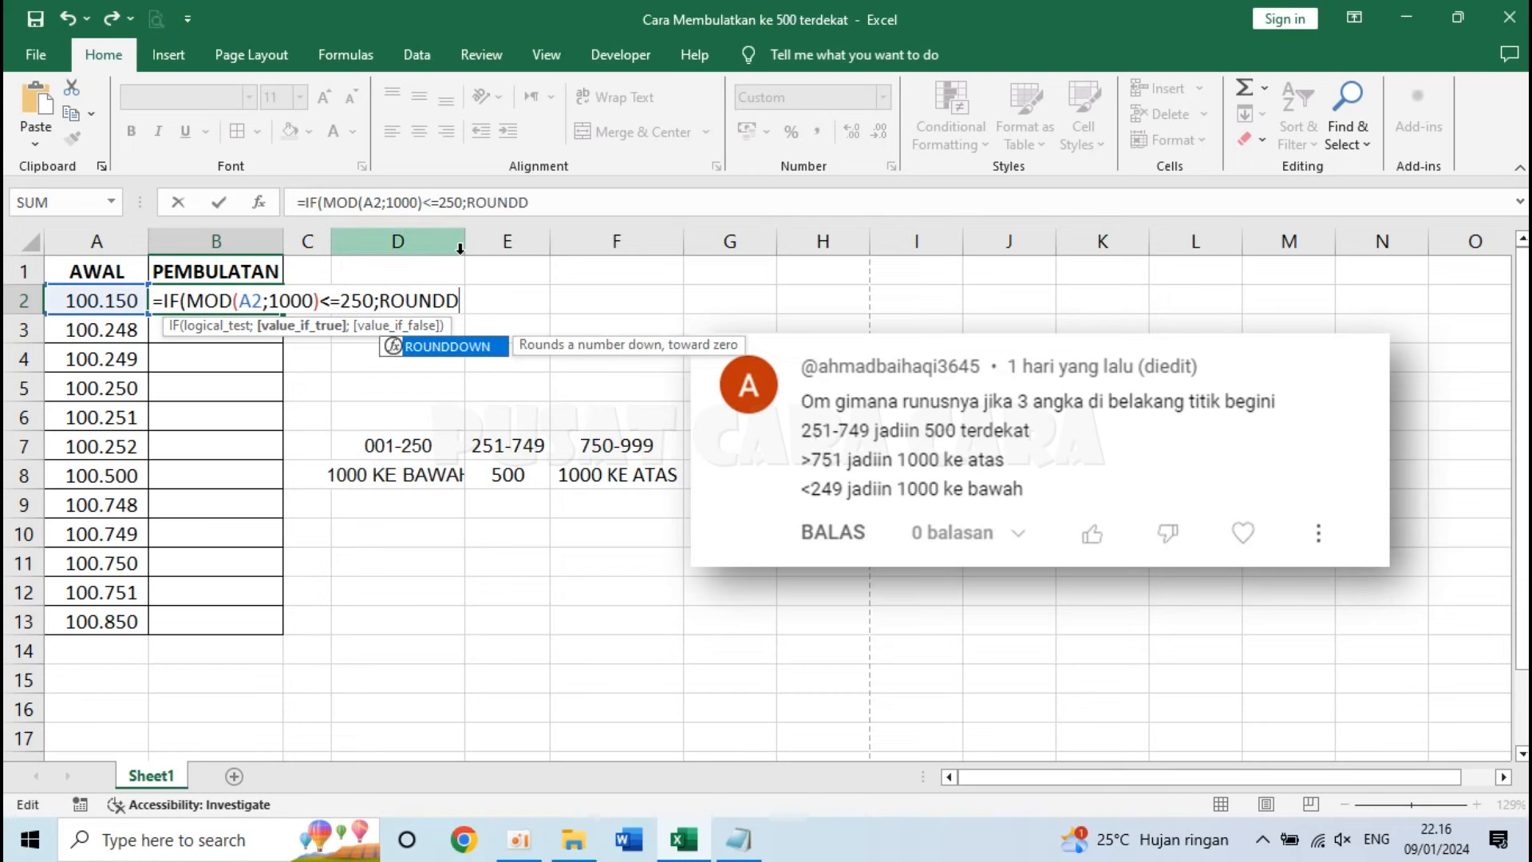
pyautogui.write('OUWN')
pyautogui.press('BackSpace')
pyautogui.press('BackSpace')
pyautogui.press('BackSpace')
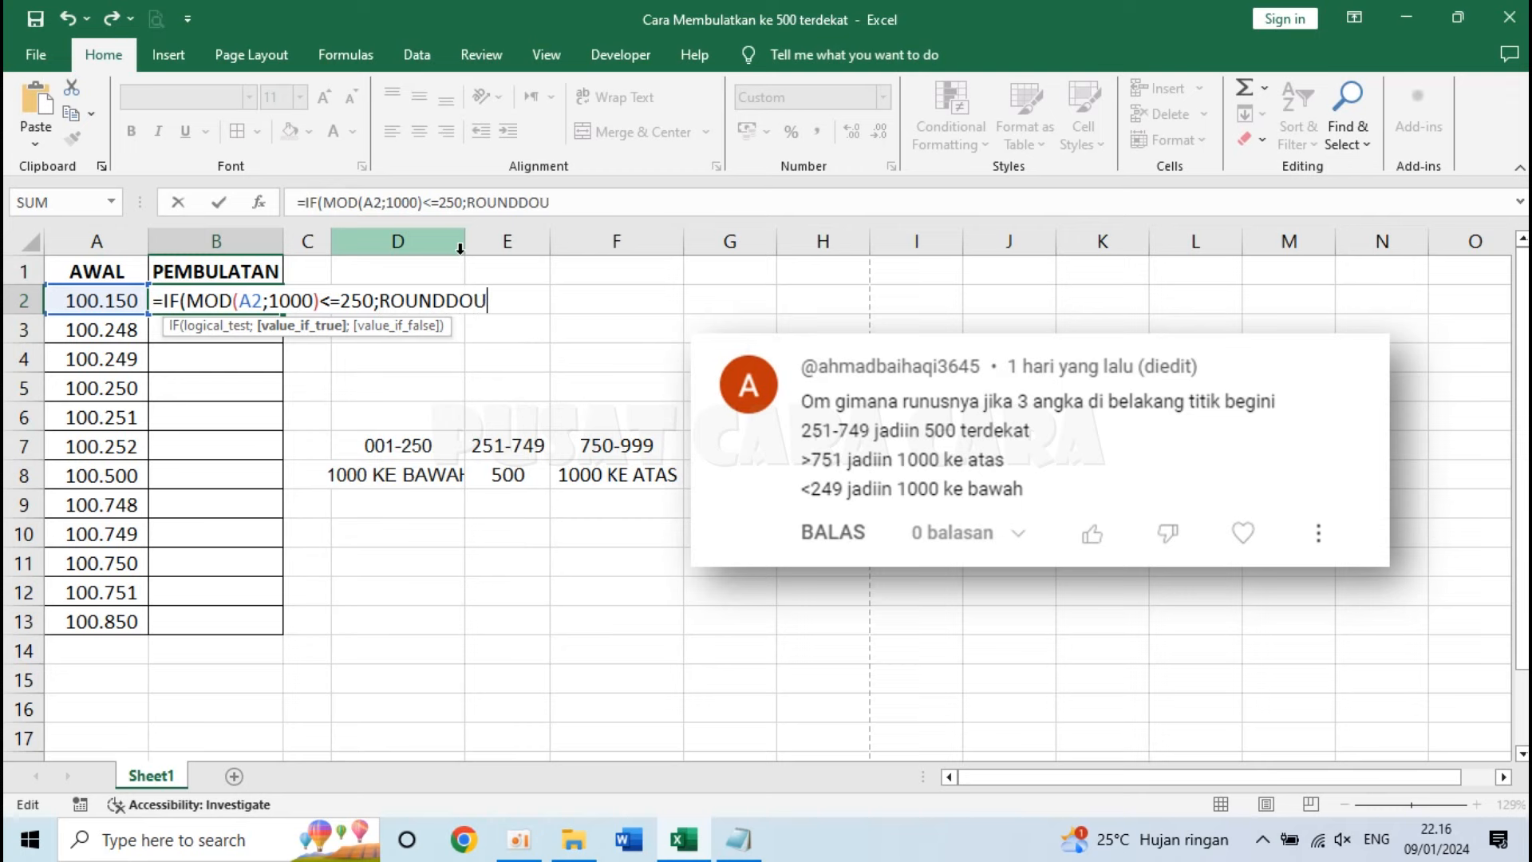
pyautogui.write('WN(')
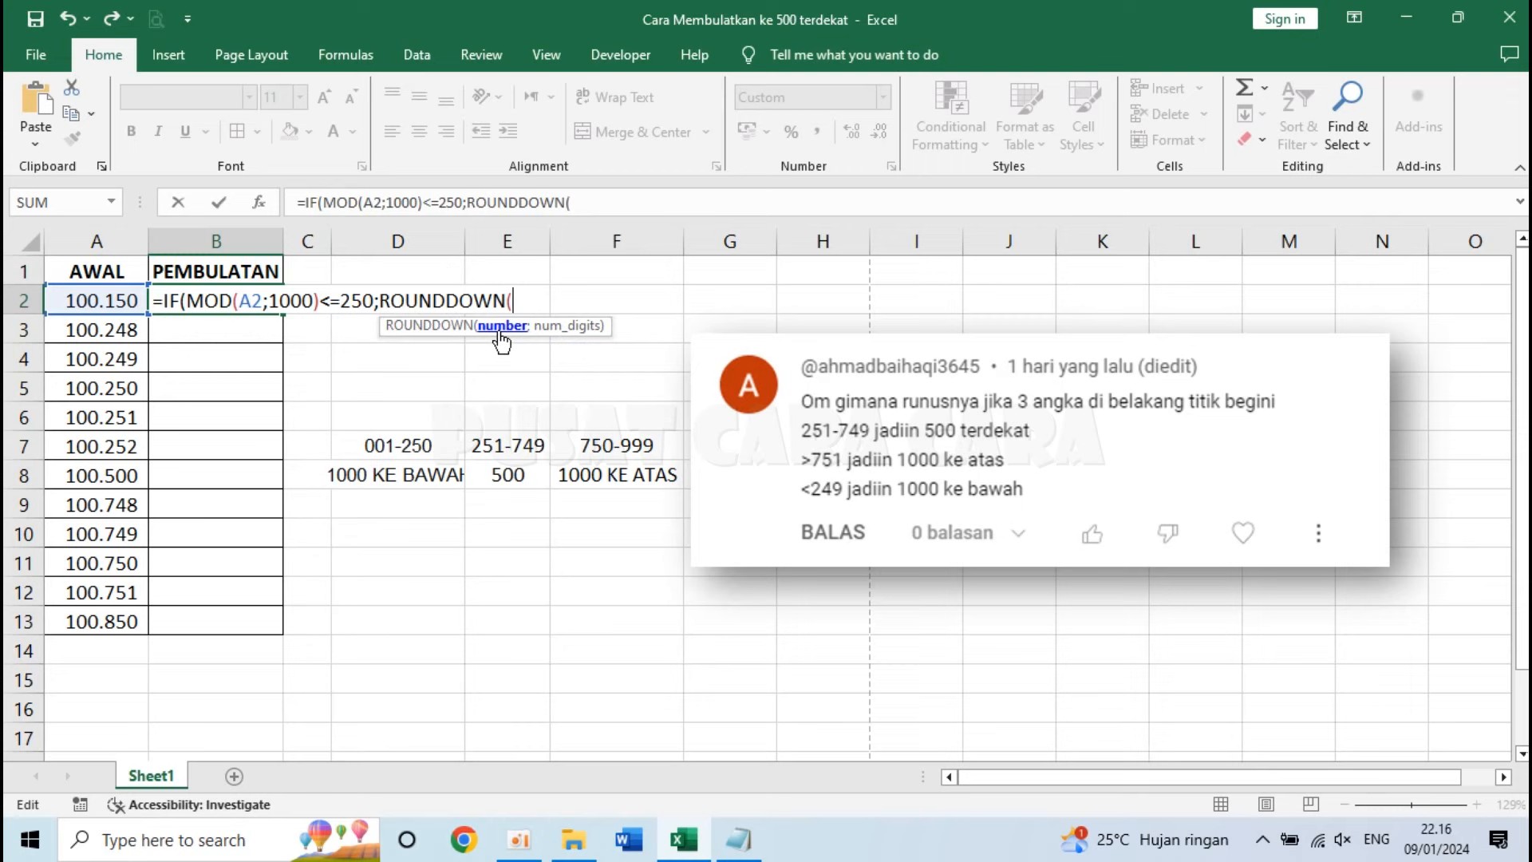
pyautogui.click(101, 308)
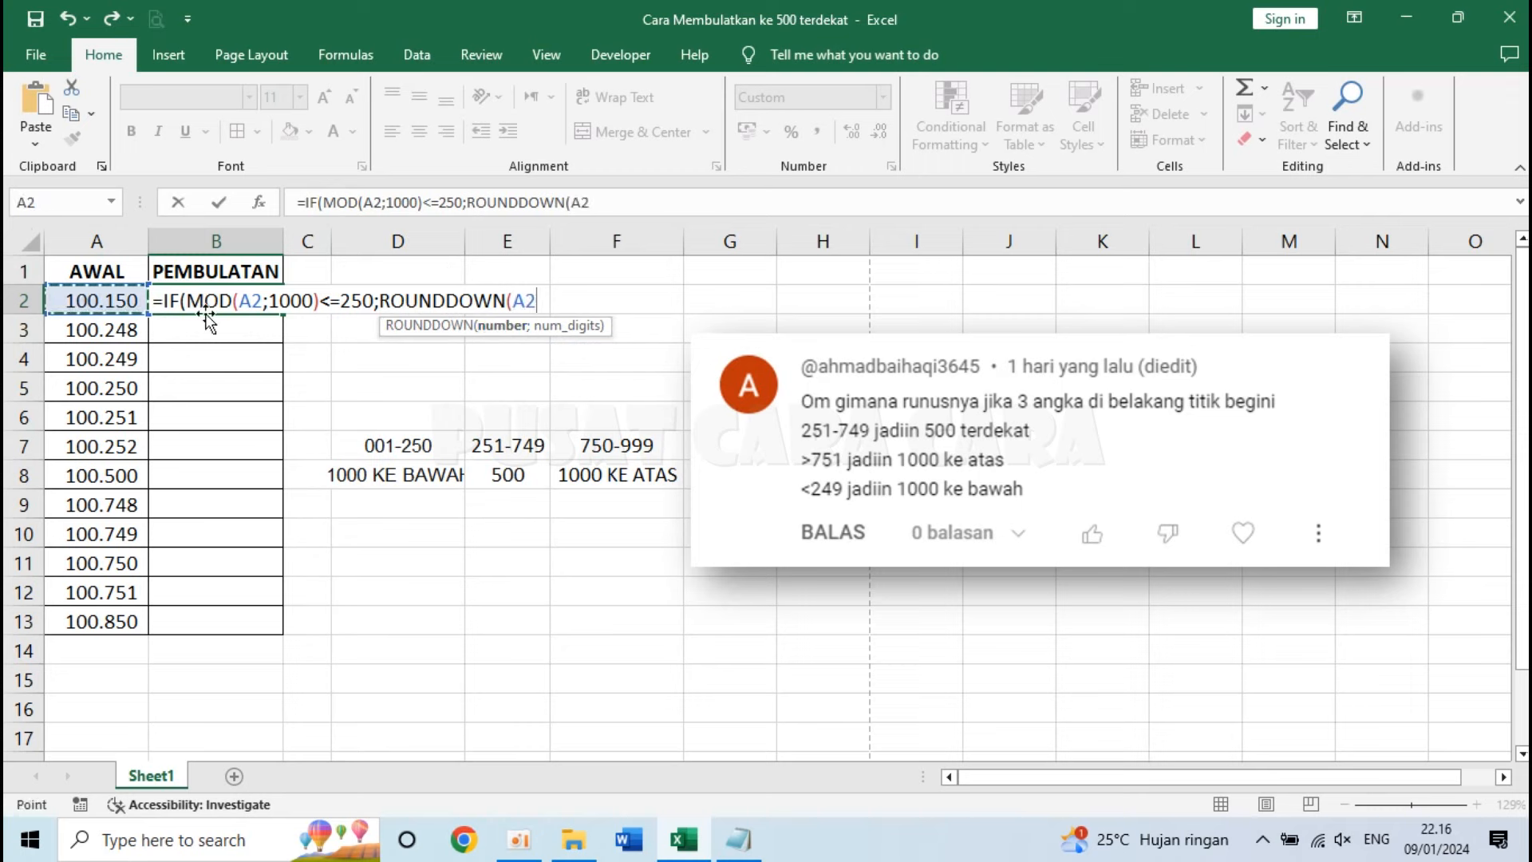
pyautogui.write(';-3')
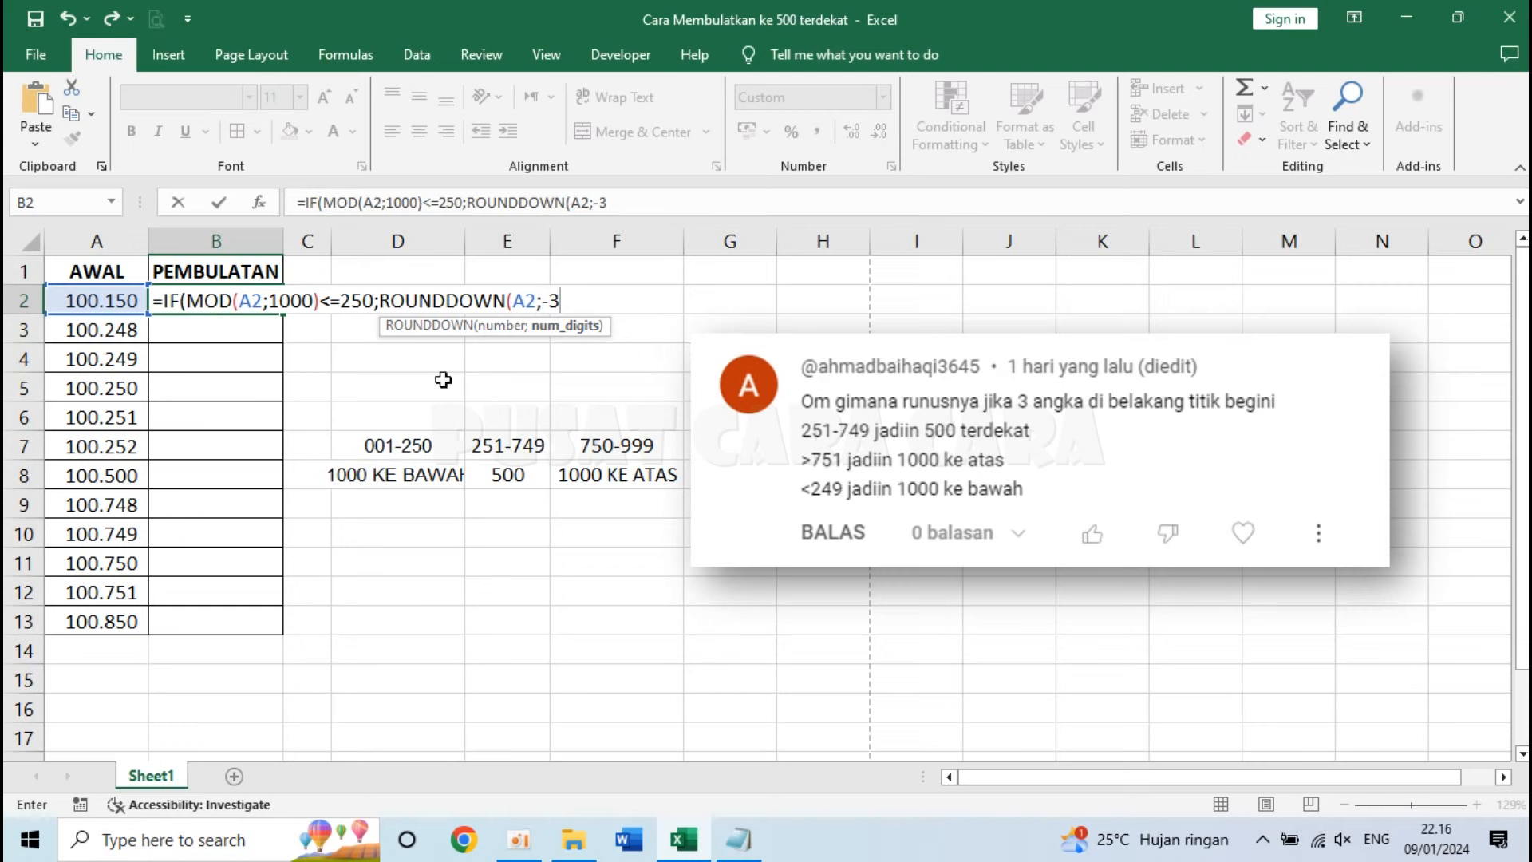
pyautogui.write(')')
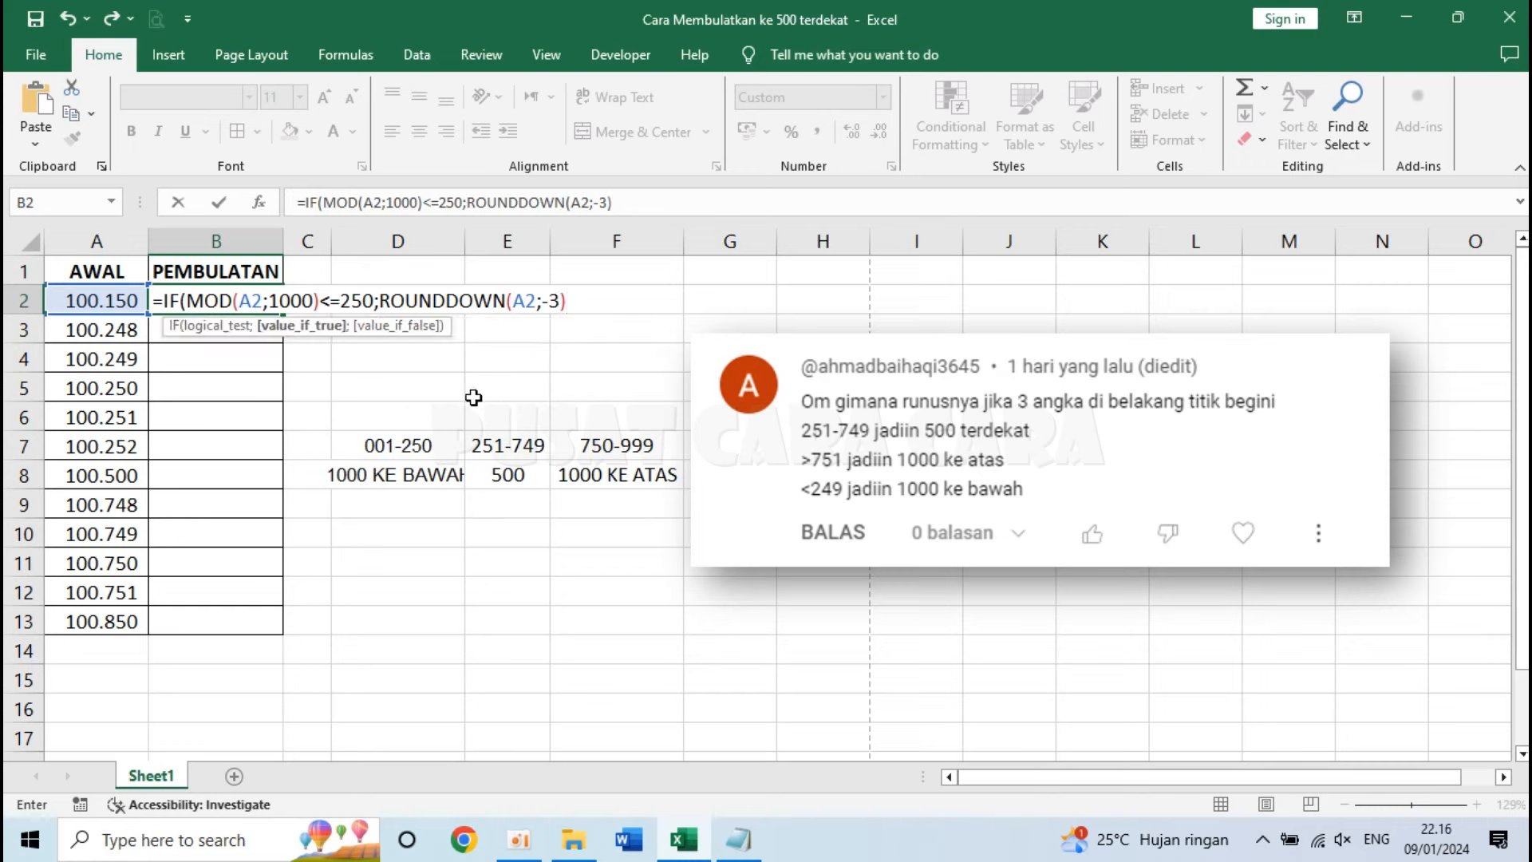
pyautogui.moveTo(164, 297); pyautogui.dragTo(325, 295)
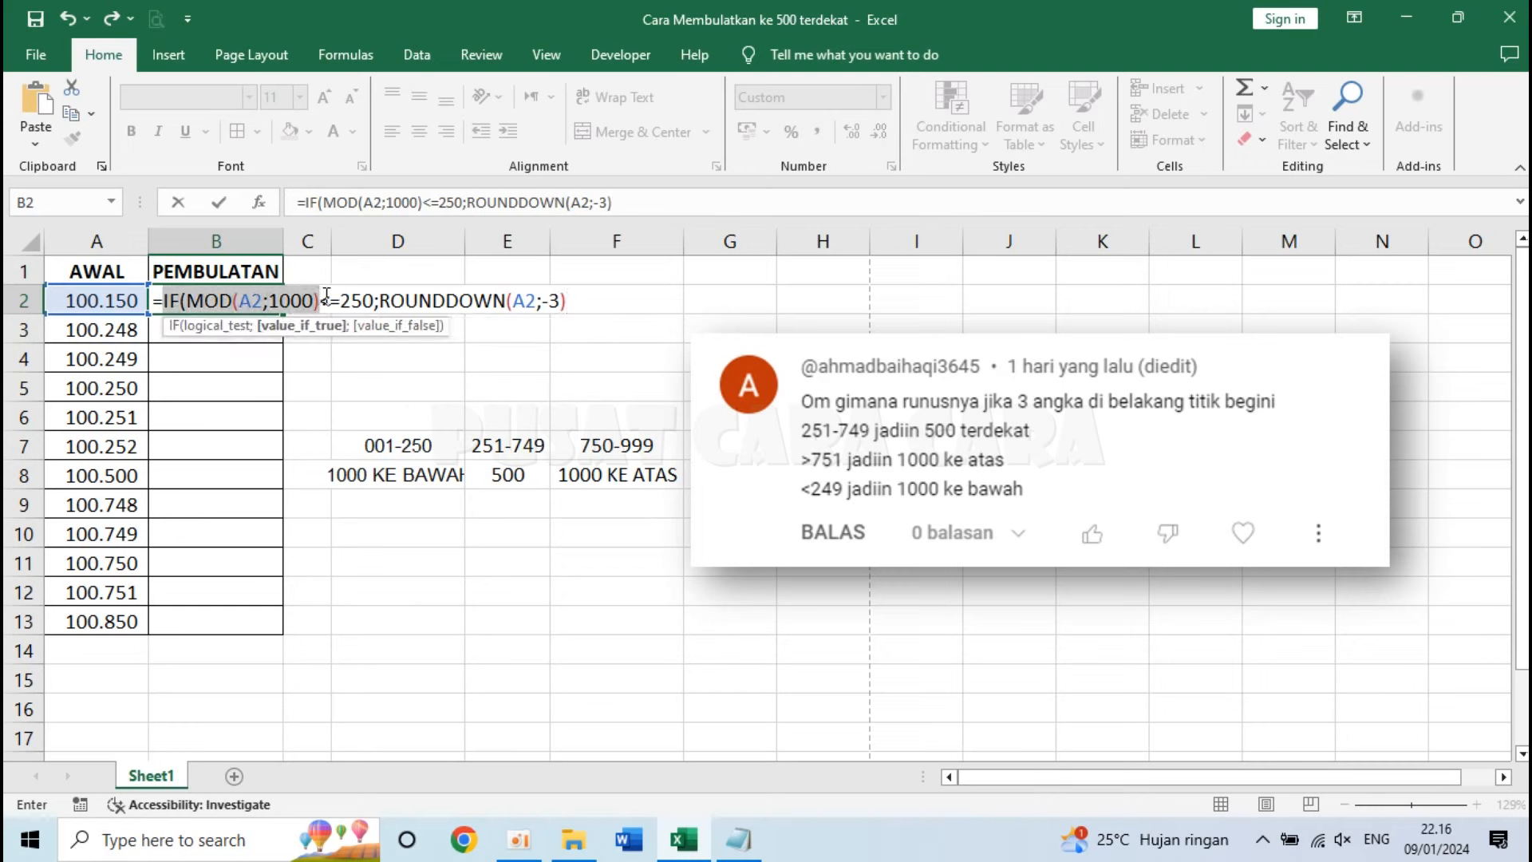
pyautogui.click(323, 300)
pyautogui.moveTo(323, 302); pyautogui.dragTo(575, 299)
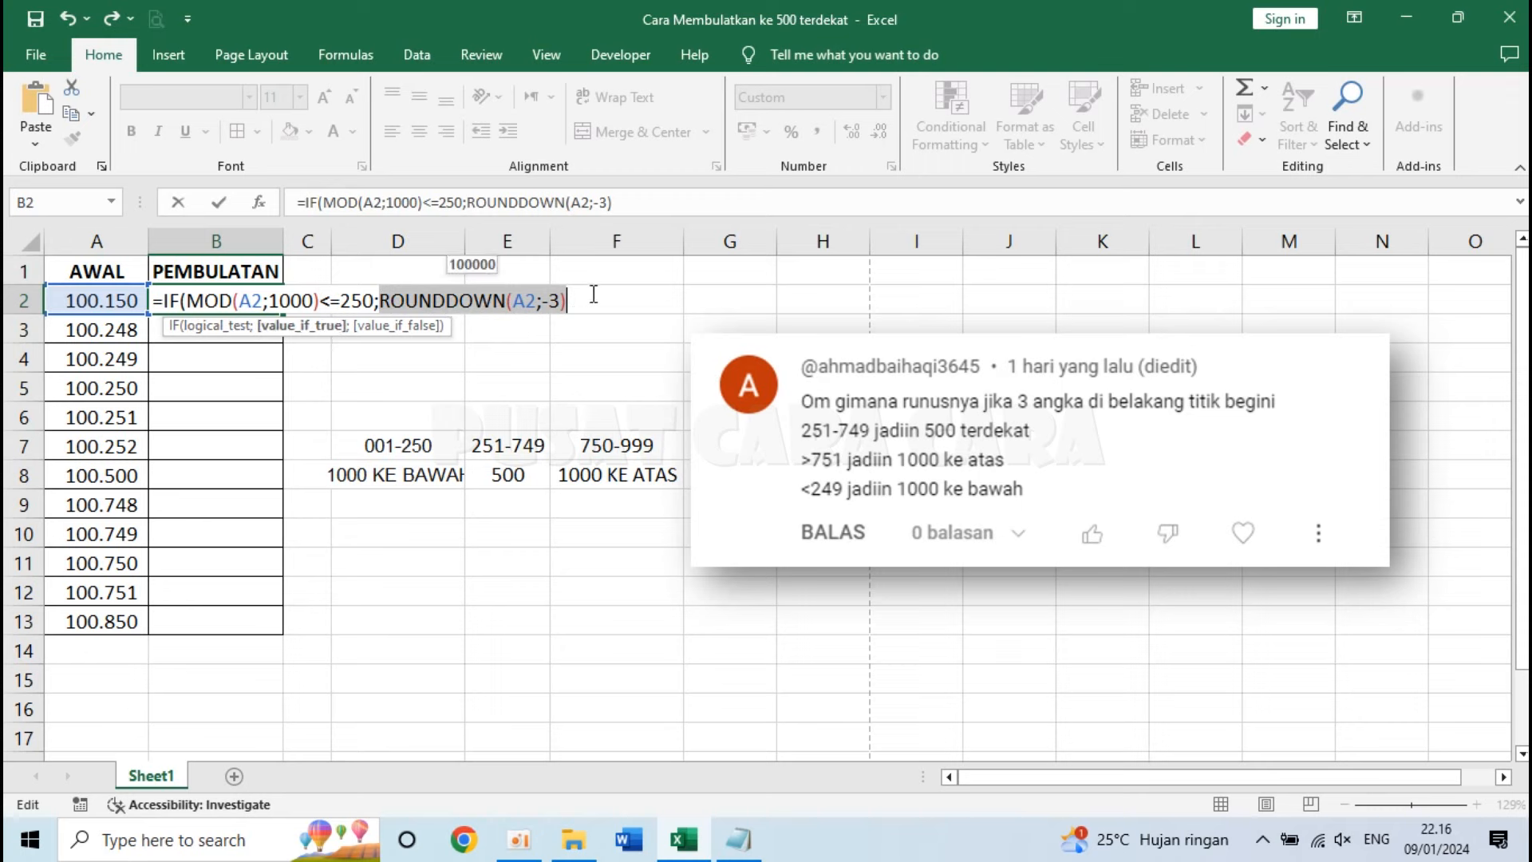
pyautogui.click(588, 303)
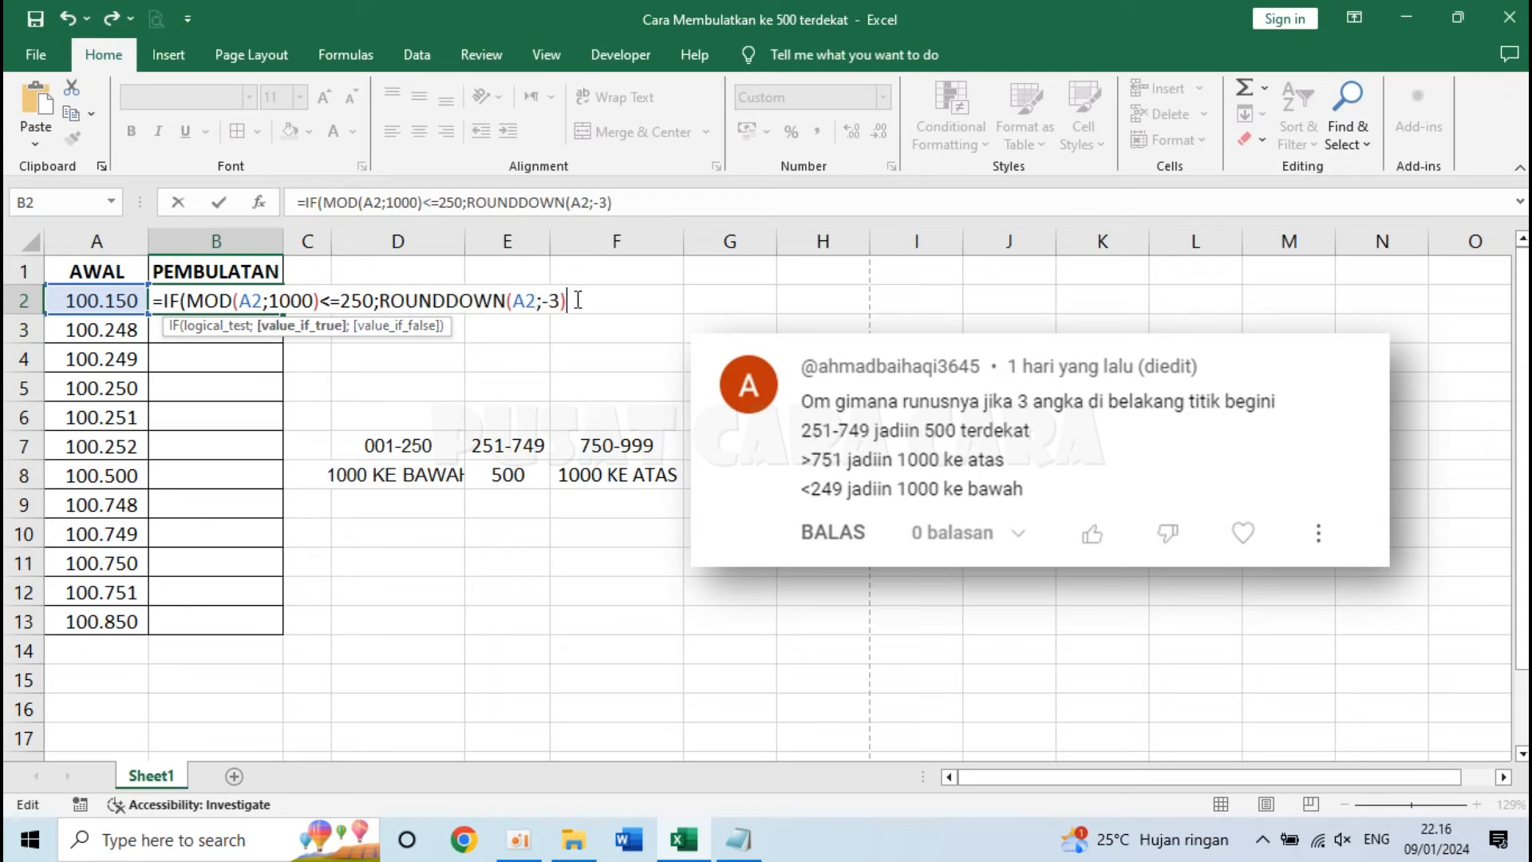
pyautogui.write(';')
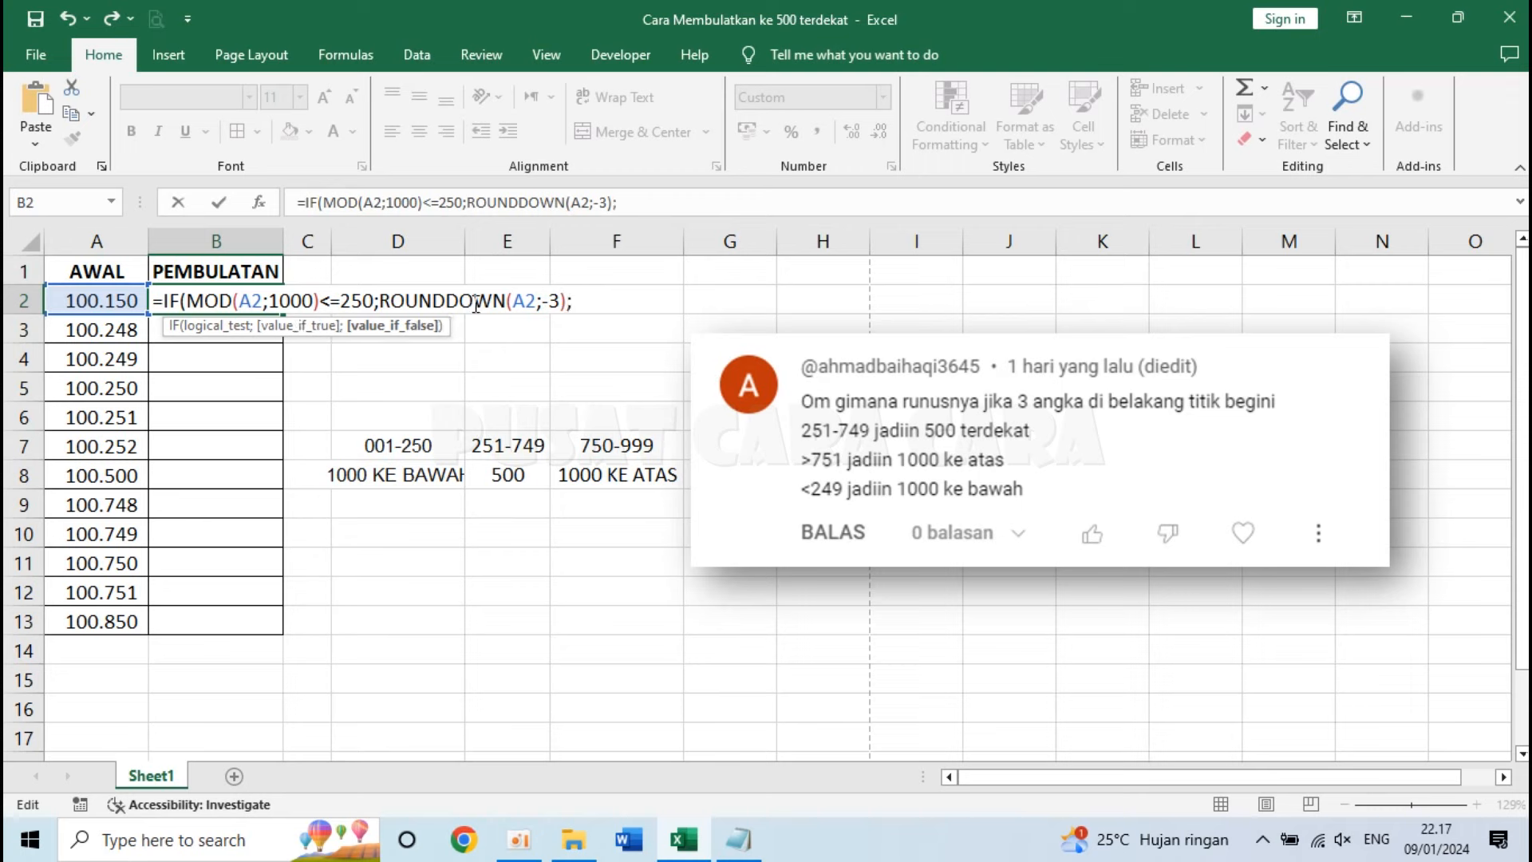
pyautogui.moveTo(169, 300); pyautogui.dragTo(576, 308)
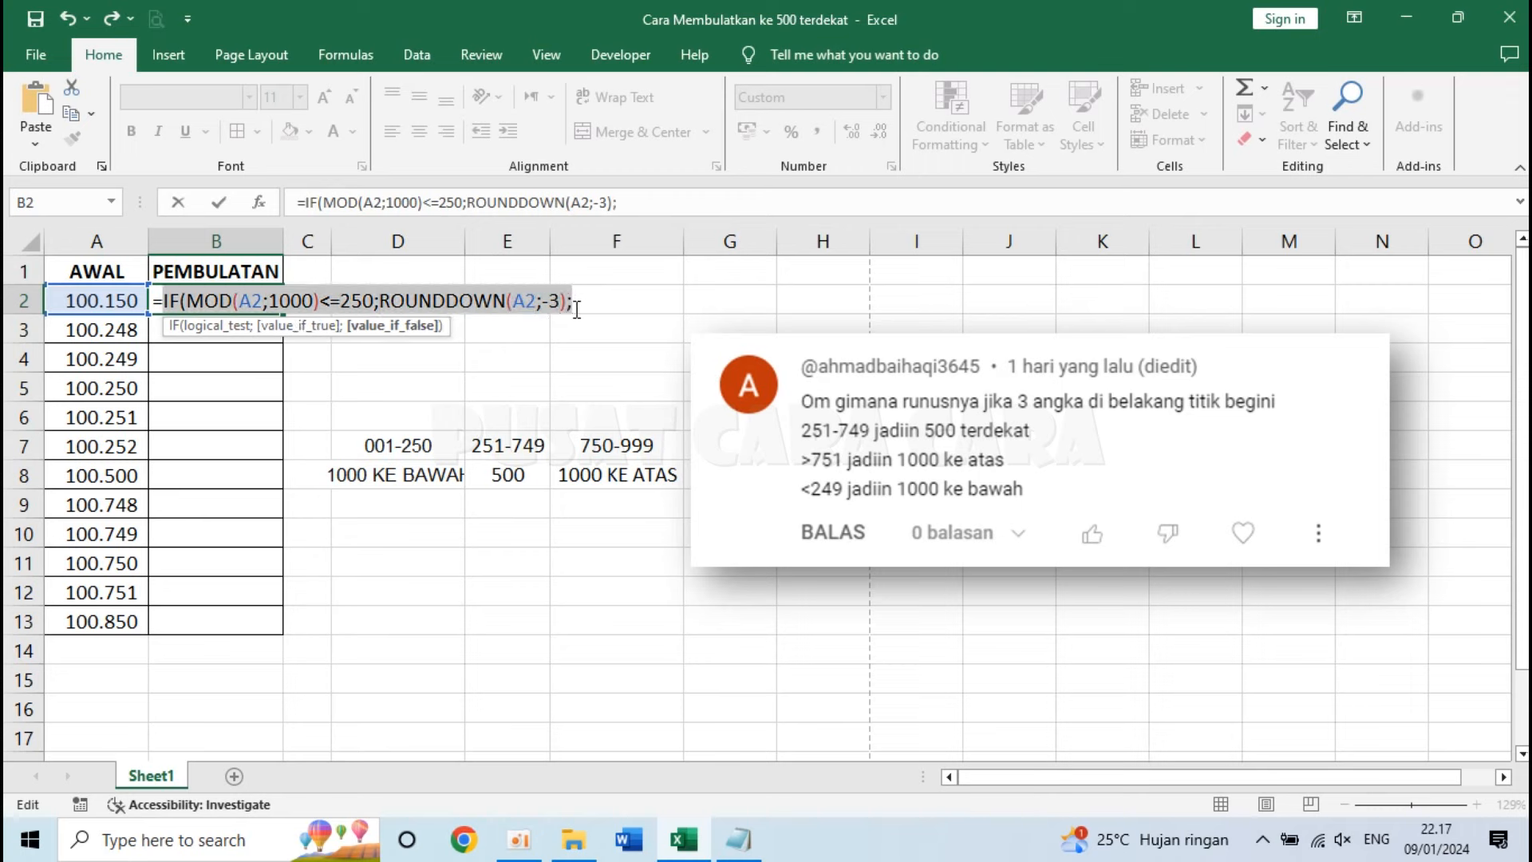
pyautogui.click(587, 300)
# Nest a second IF testing MOD(A2;1000)>=750 using the copied MOD expression
pyautogui.write('IF')
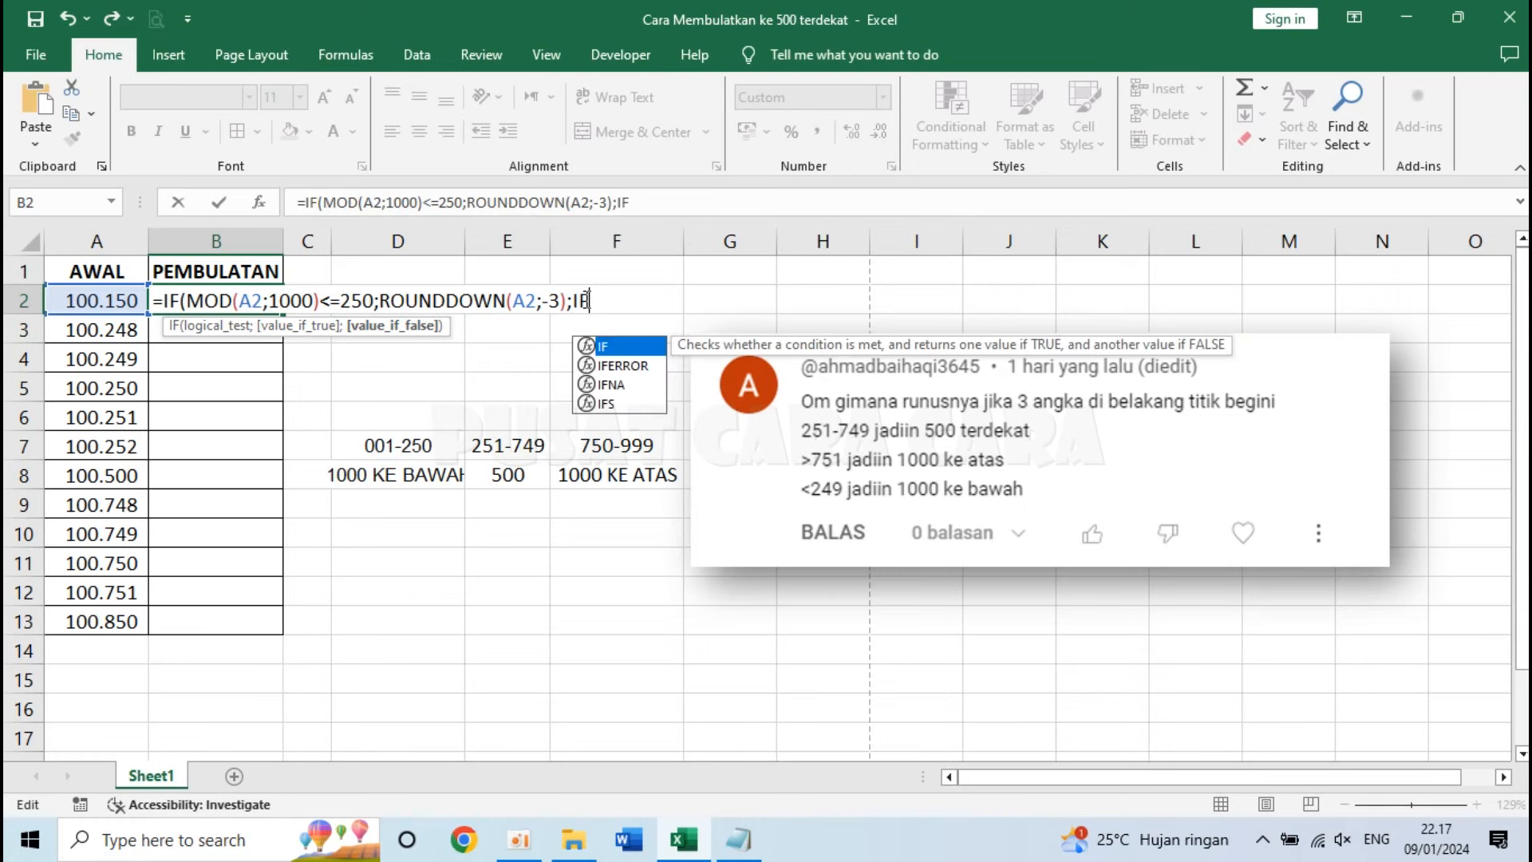
pyautogui.write('(')
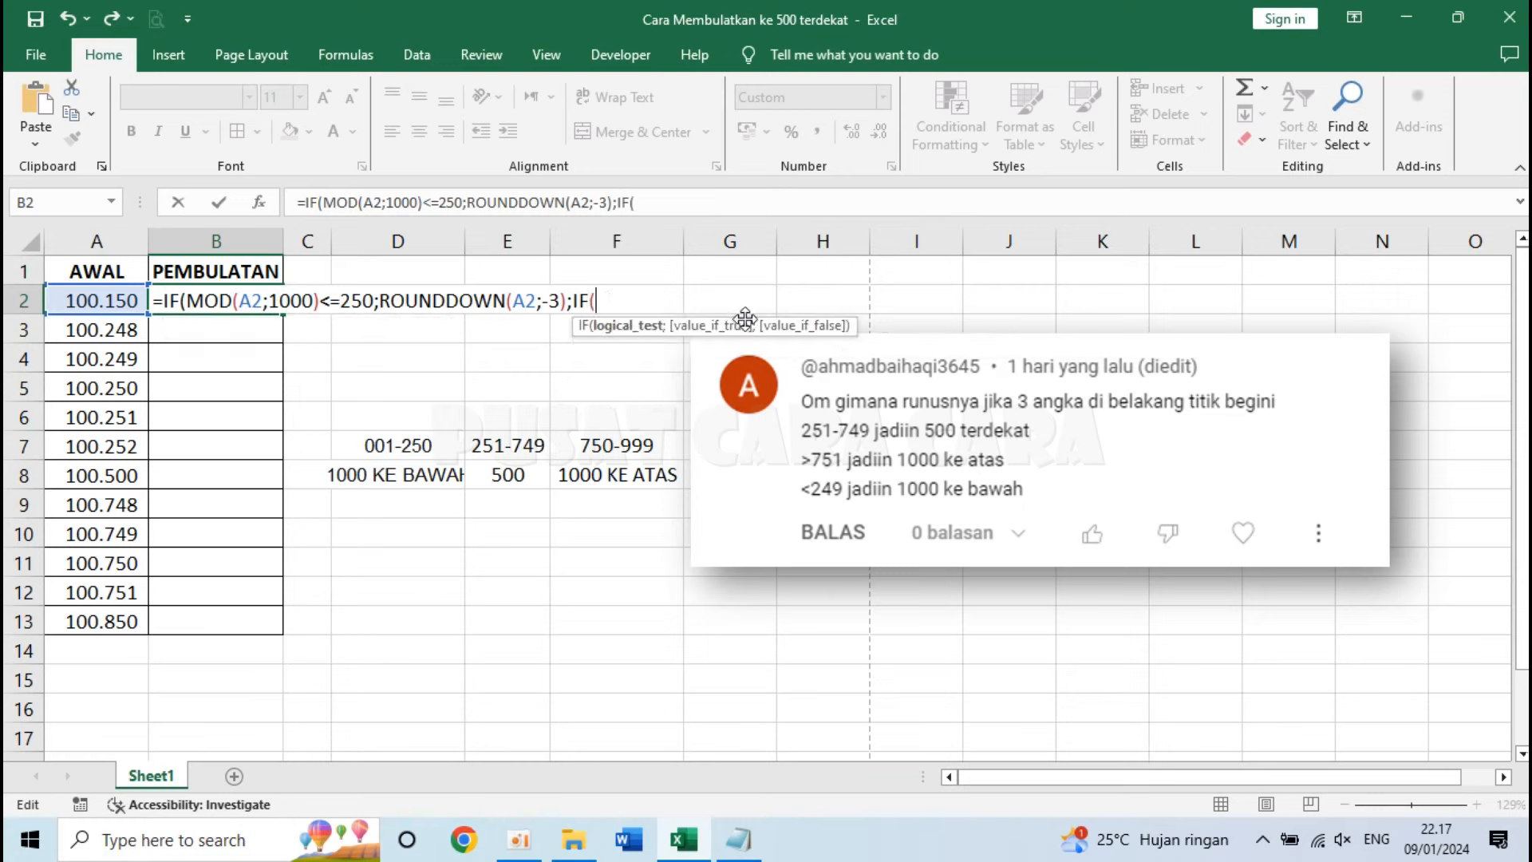
pyautogui.hotkey('ctrl', 'v')
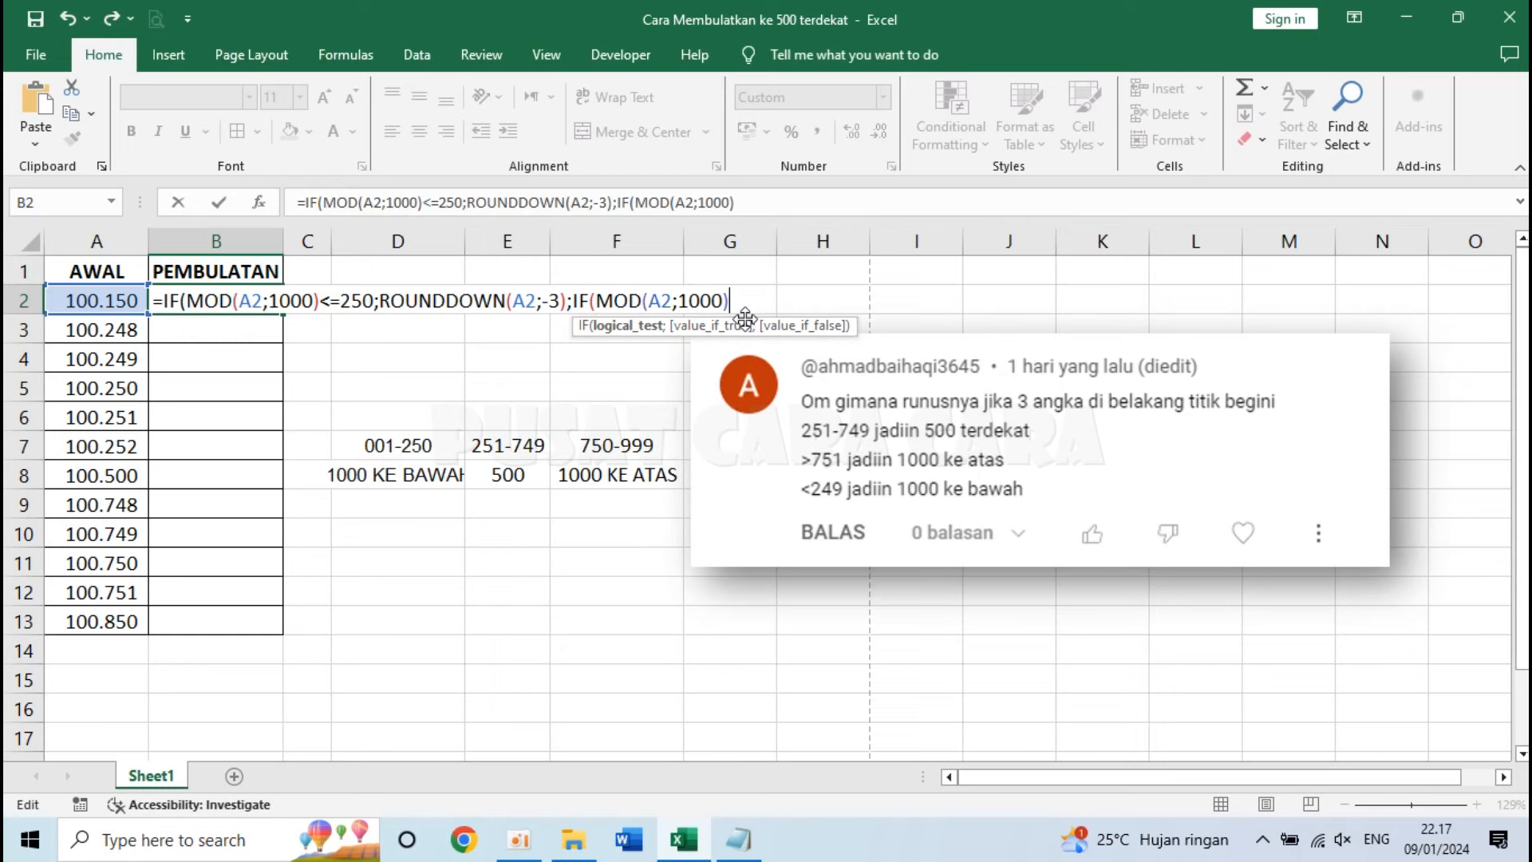
pyautogui.moveTo(596, 300); pyautogui.dragTo(730, 297)
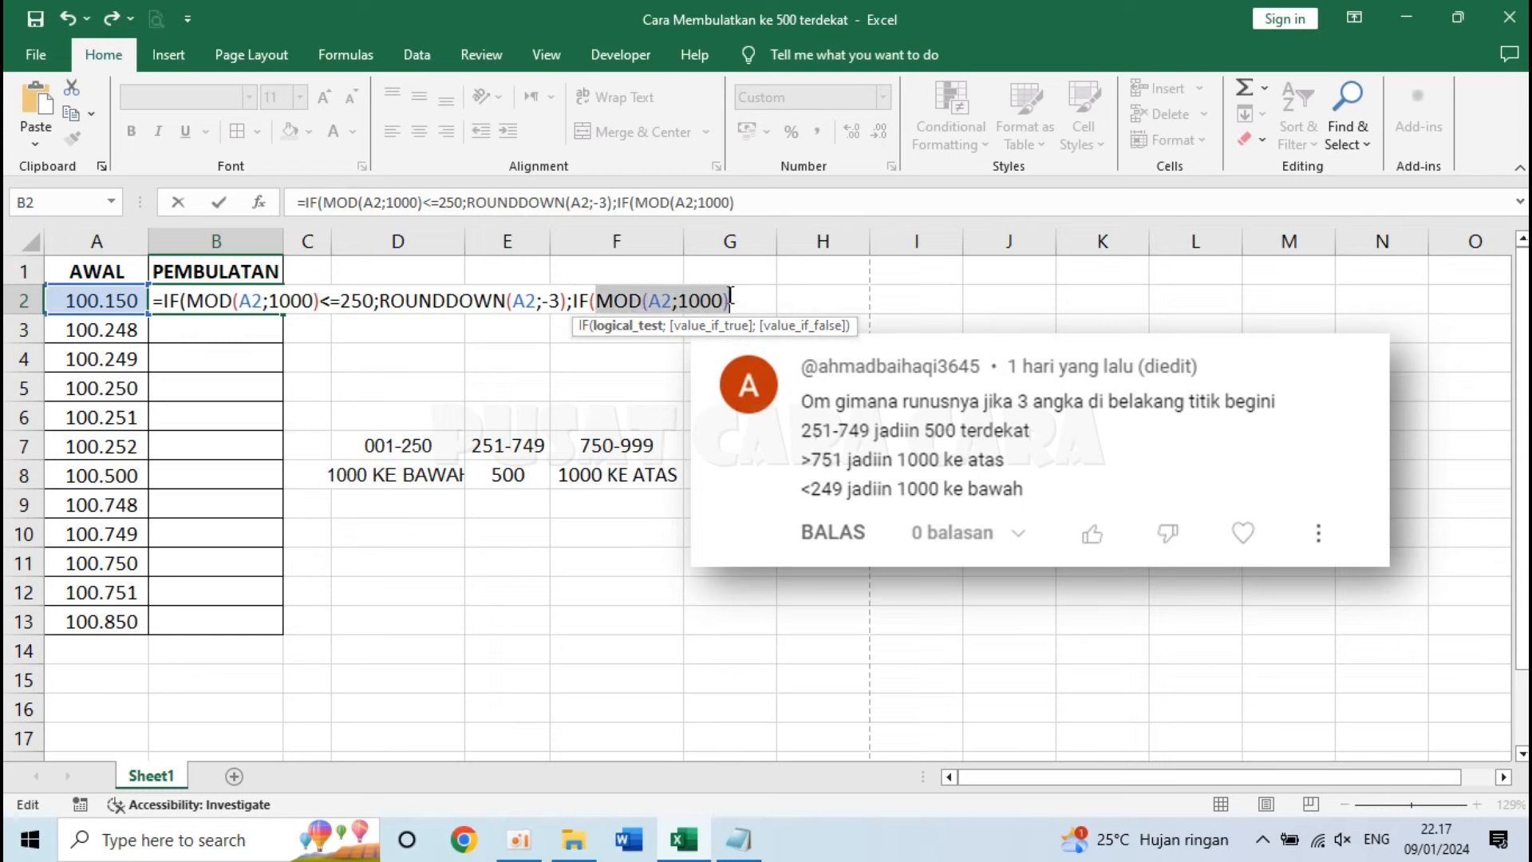
pyautogui.click(730, 296)
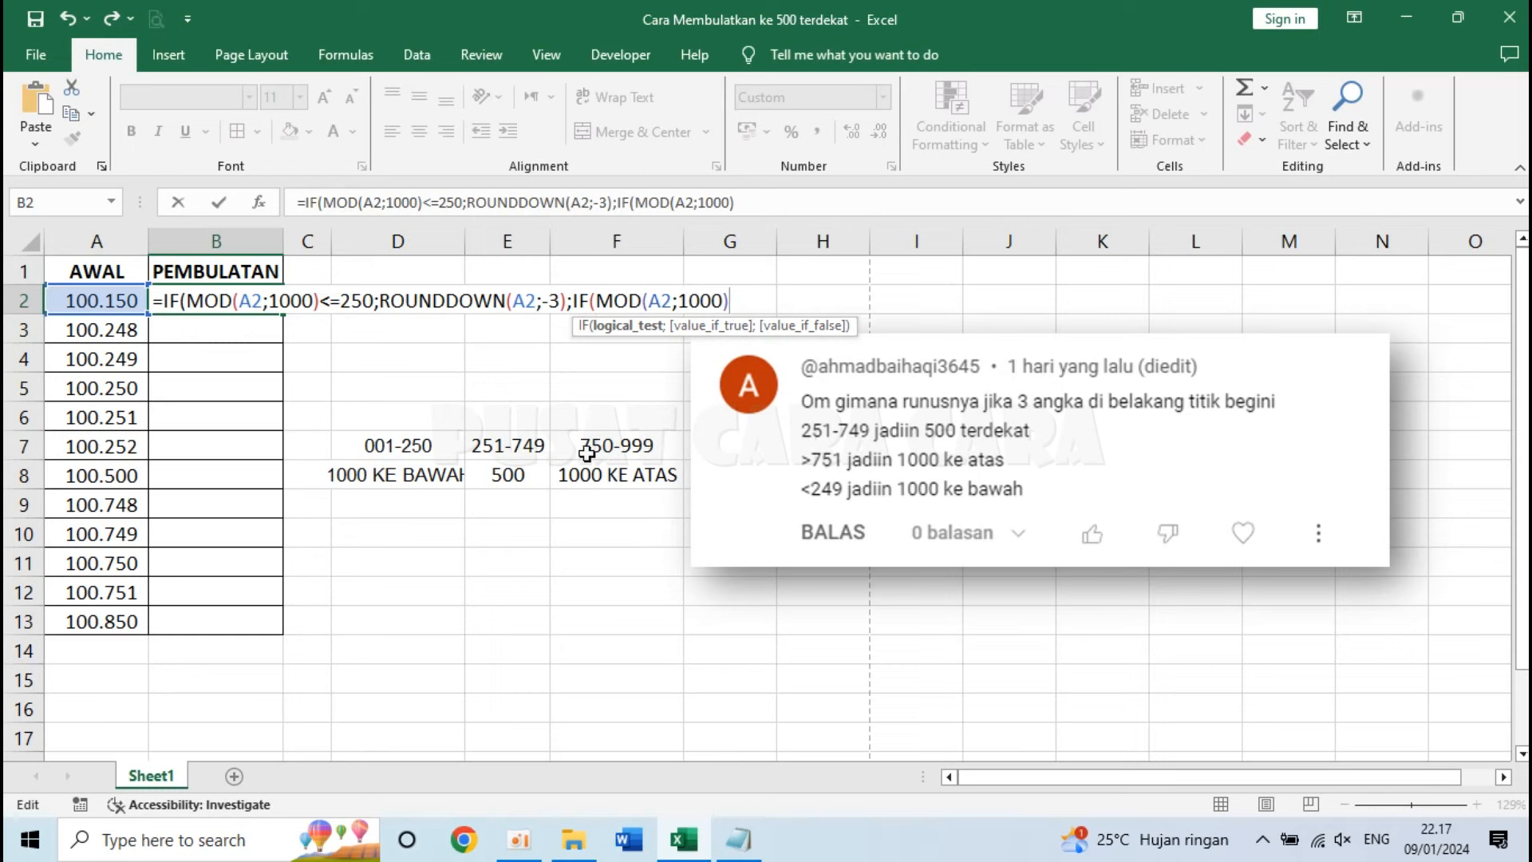
pyautogui.write('>=750')
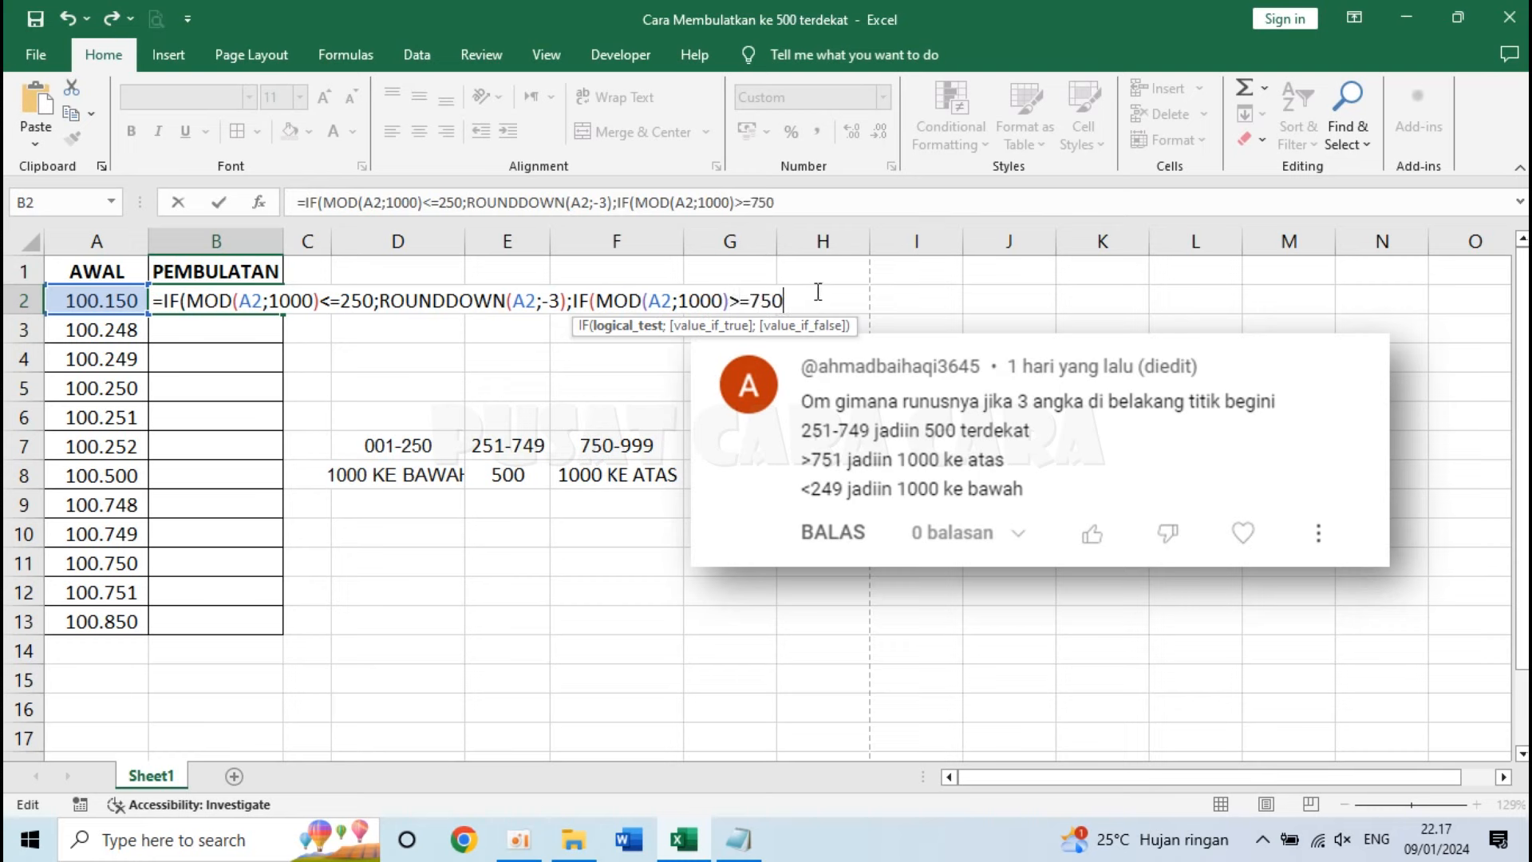
pyautogui.write(';')
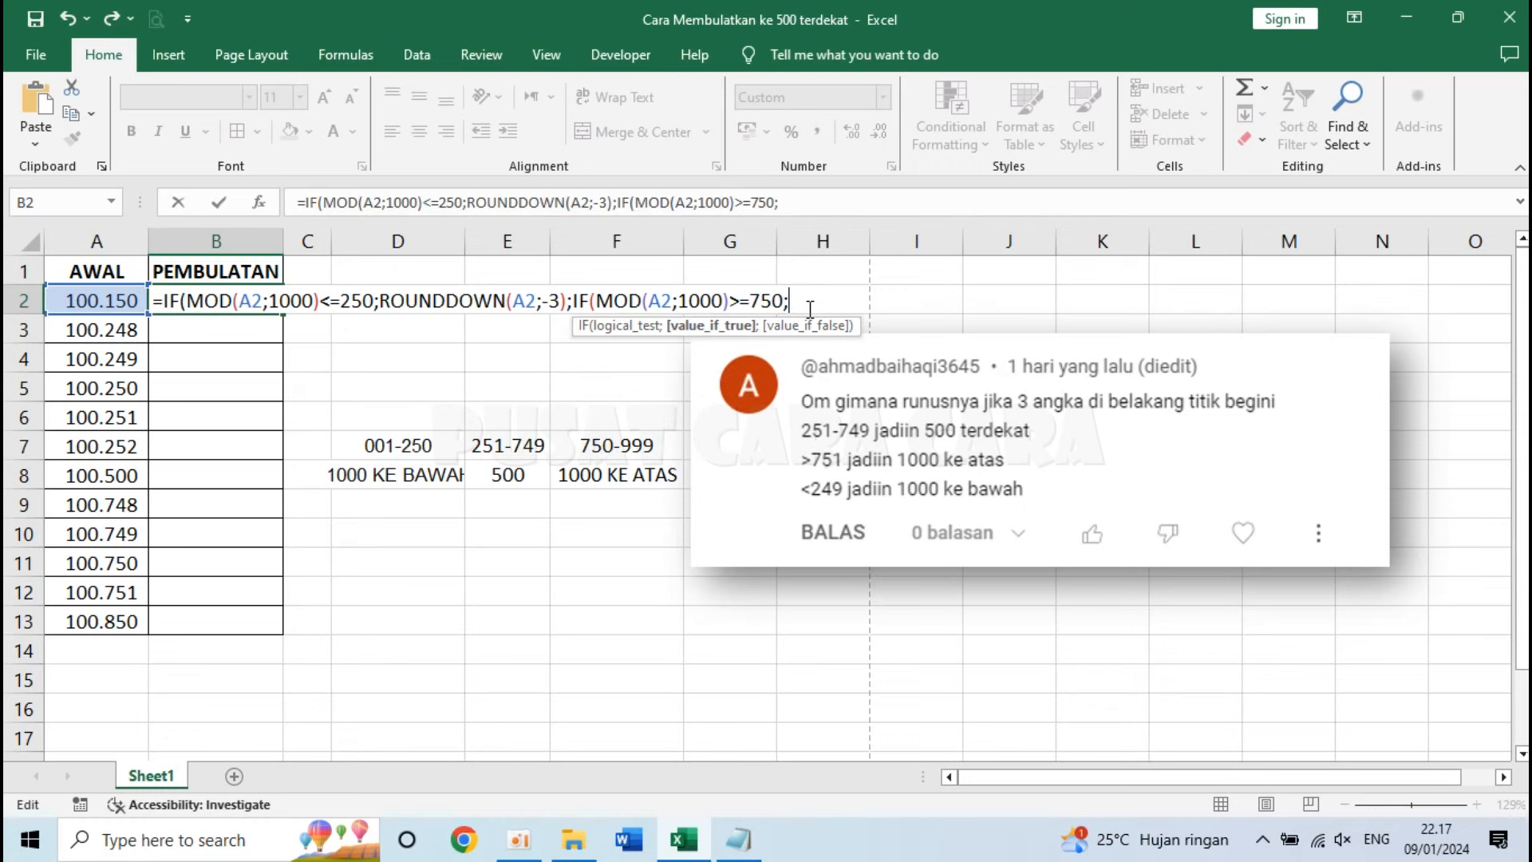
# Add ROUNDUP(A2;-3) as that test's true result, followed by a semicolon
pyautogui.write('ROUNDU')
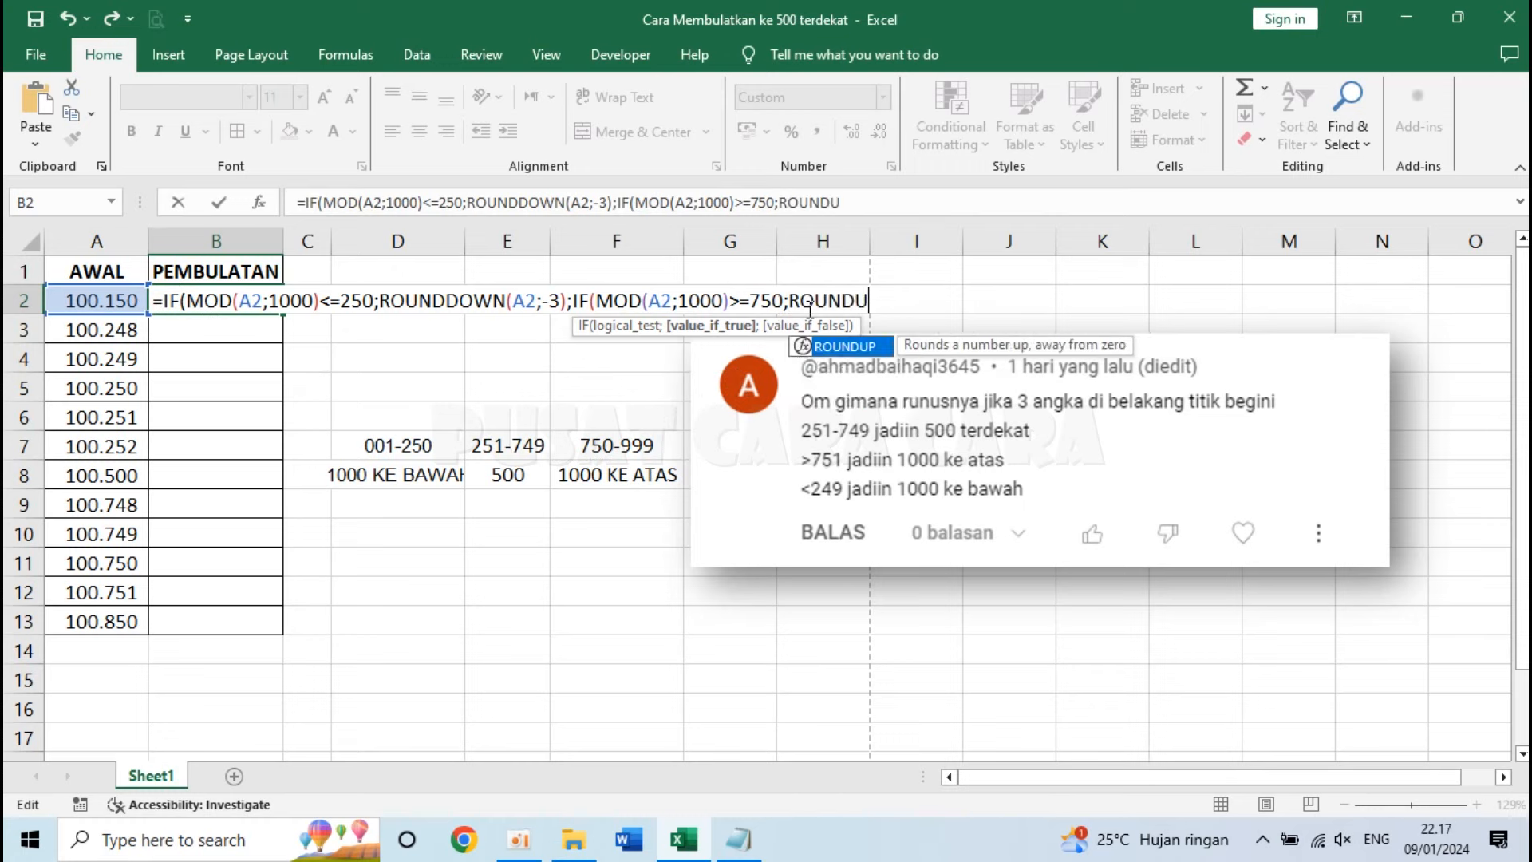
pyautogui.write('P(')
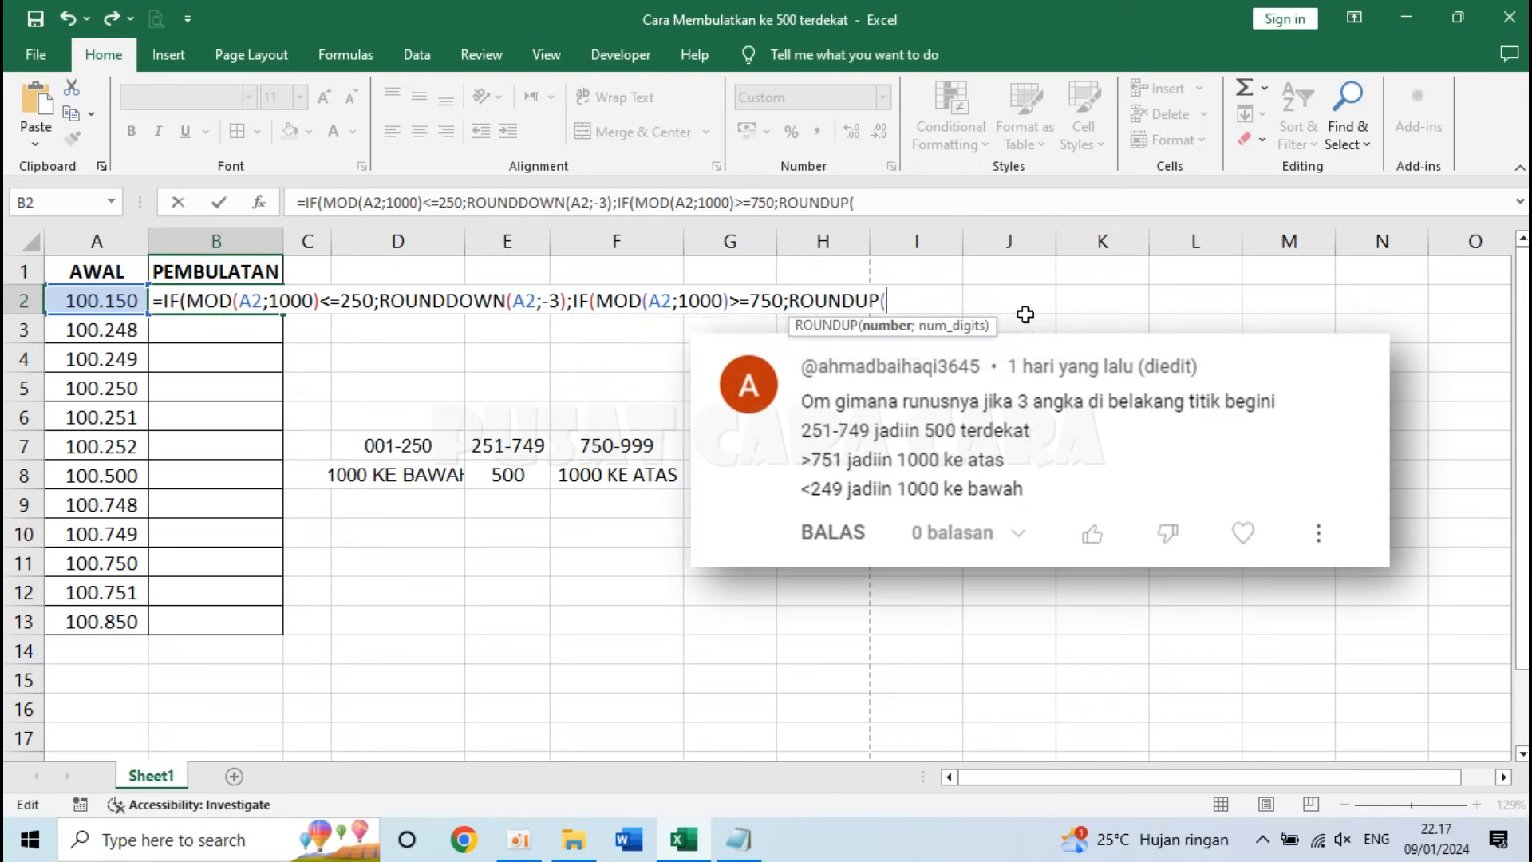
pyautogui.click(76, 303)
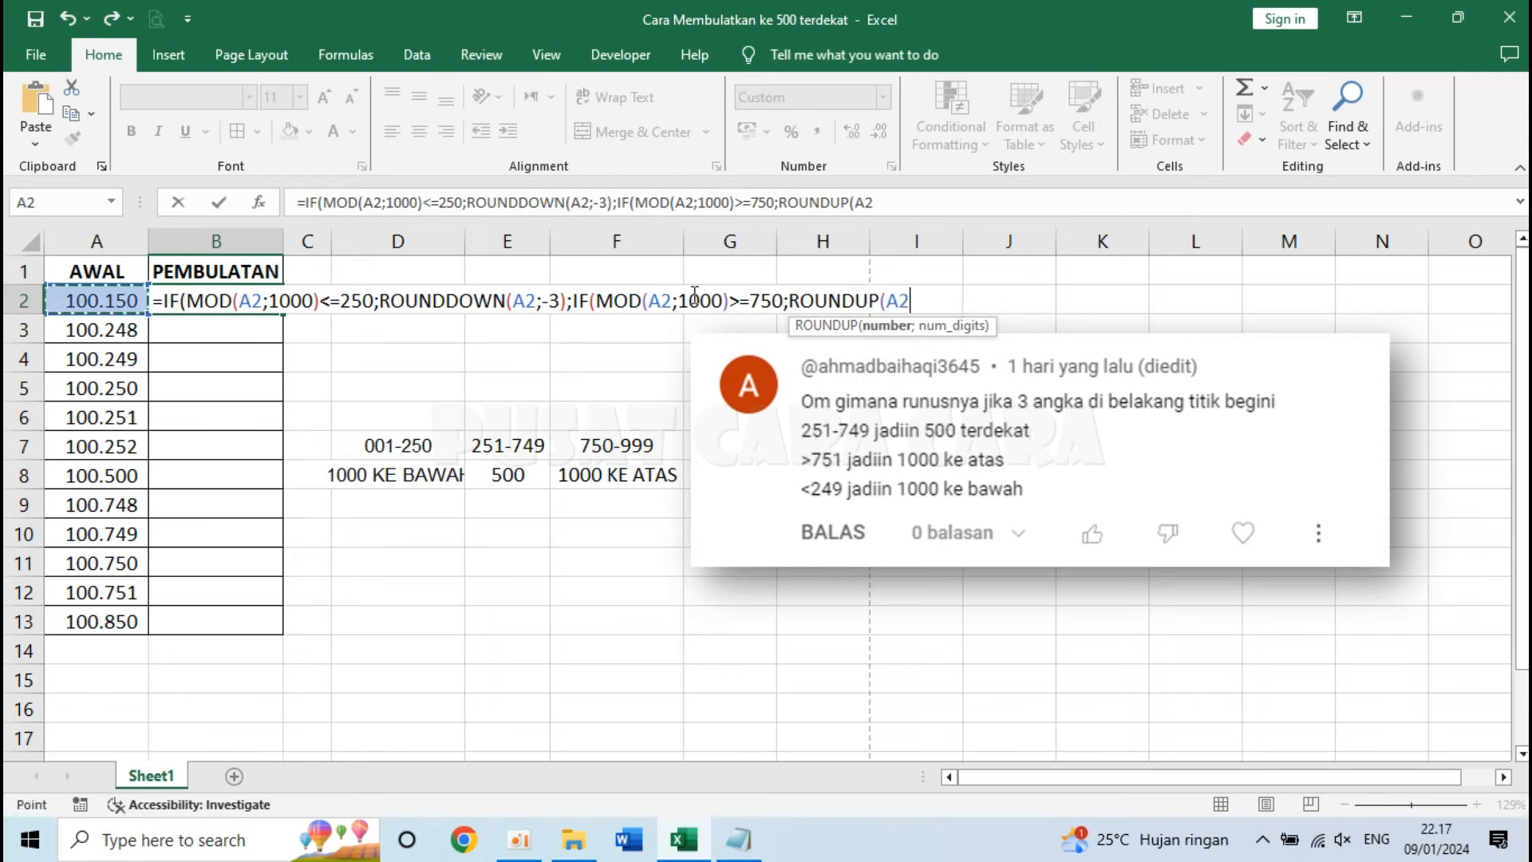
pyautogui.write(';')
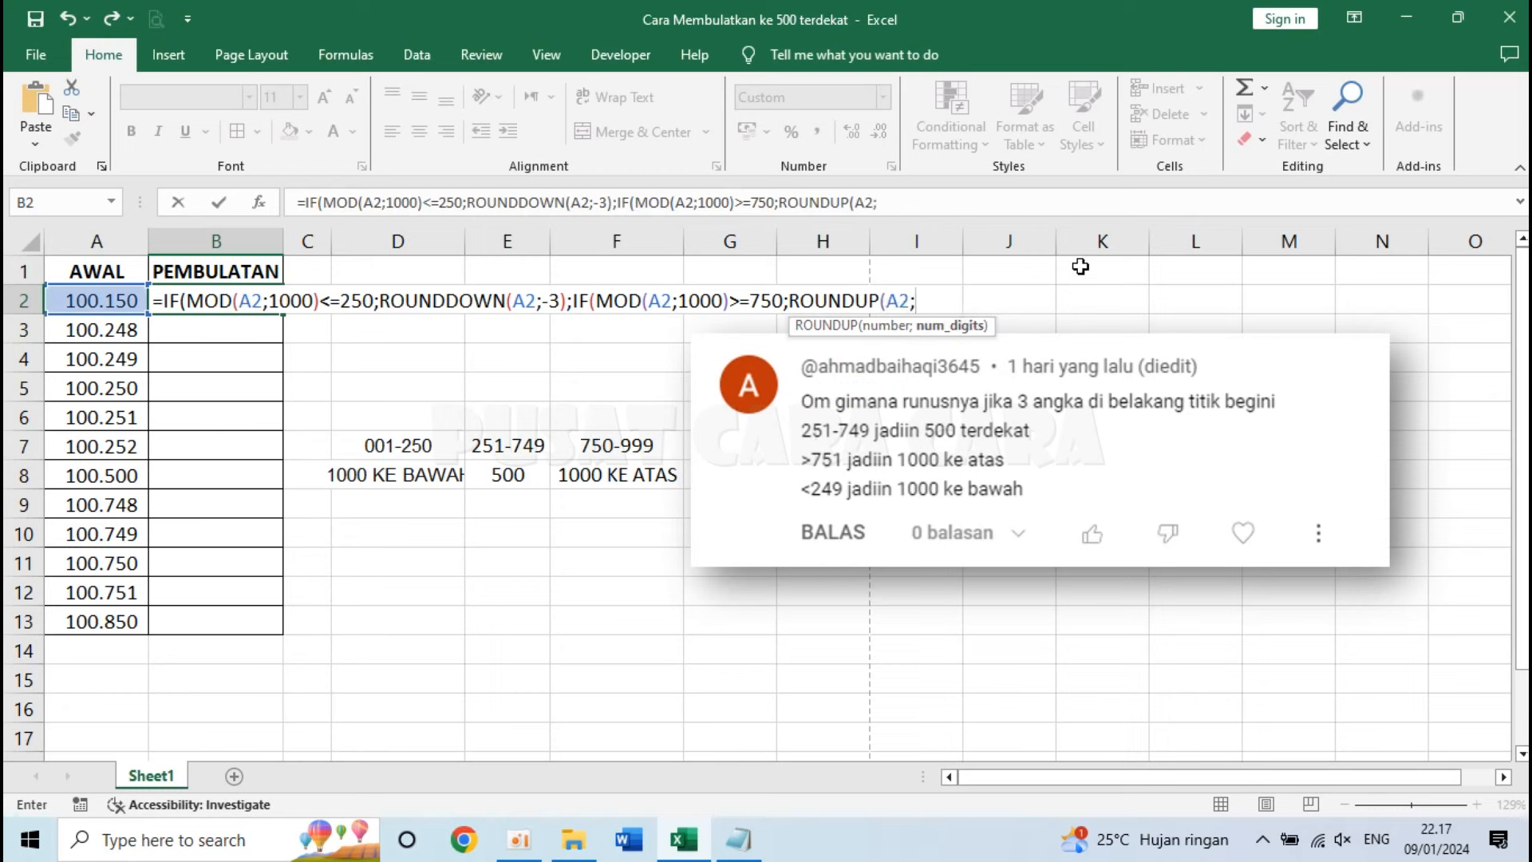
pyautogui.write('-3)')
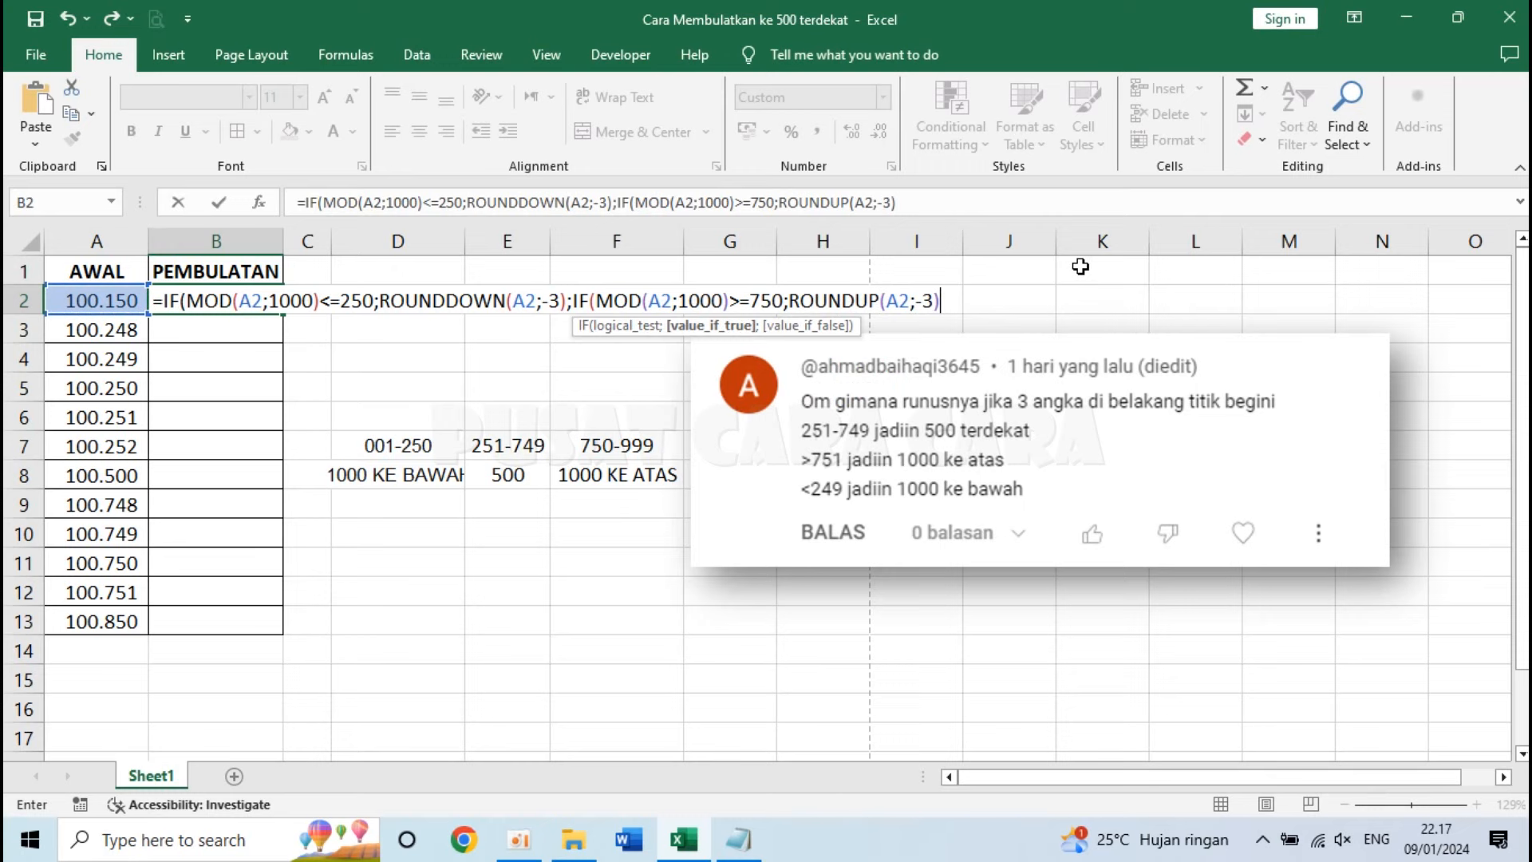
pyautogui.moveTo(571, 300); pyautogui.dragTo(942, 301)
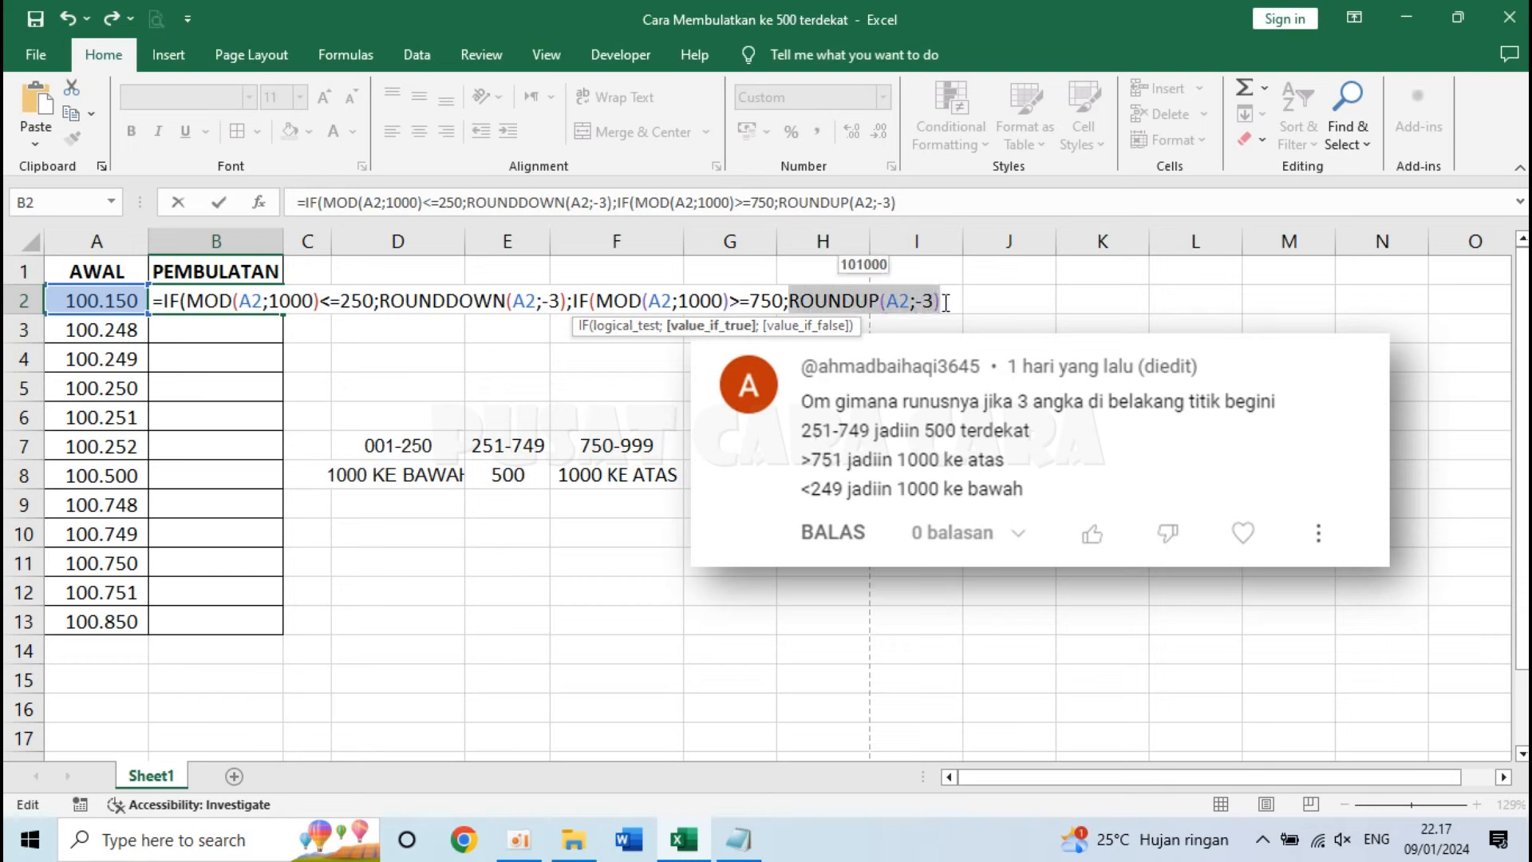
pyautogui.click(945, 301)
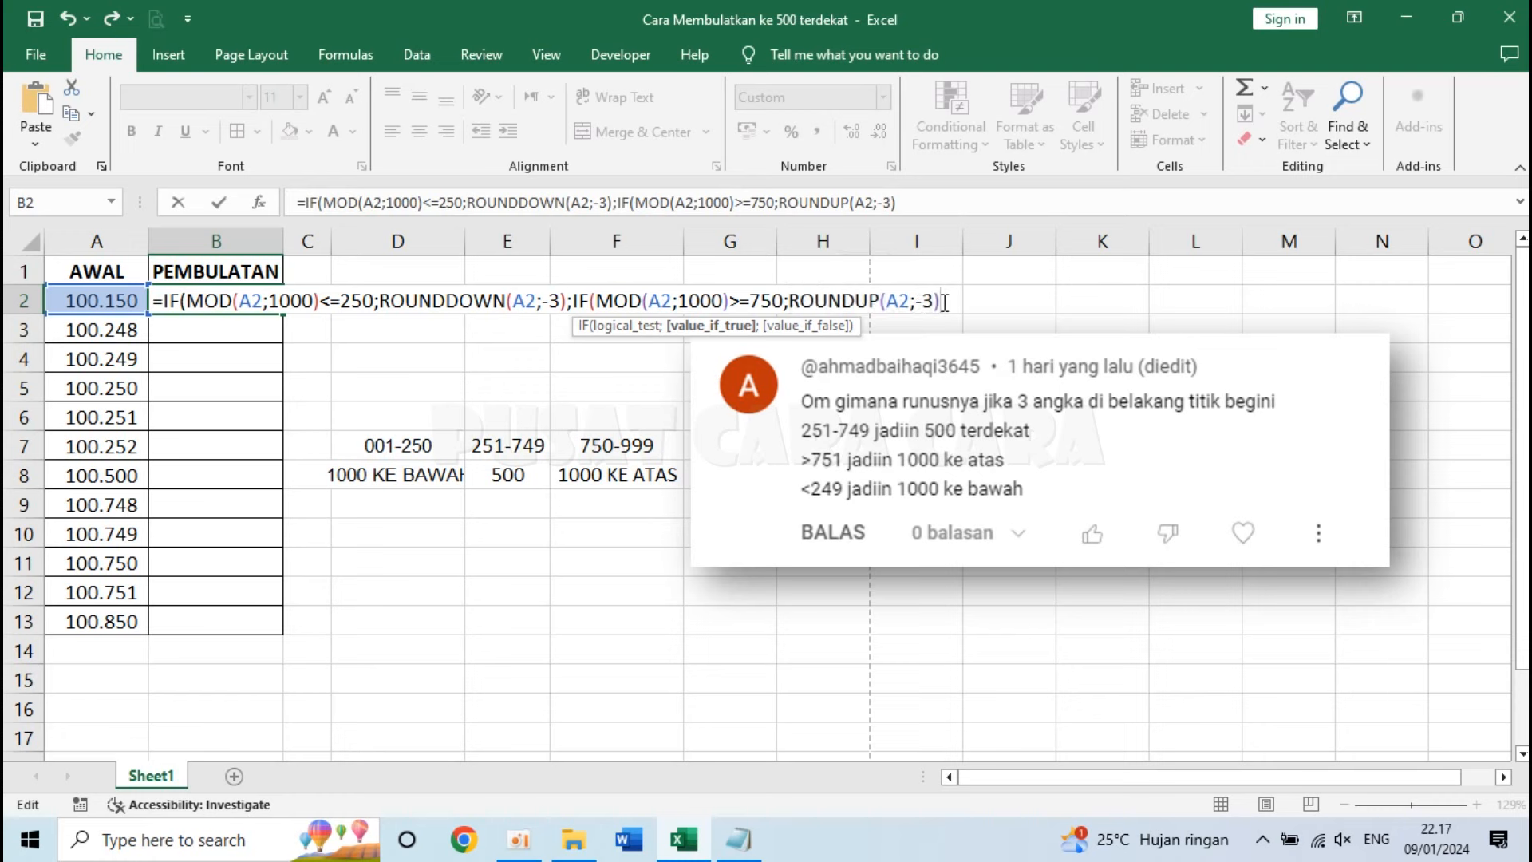
pyautogui.write(';')
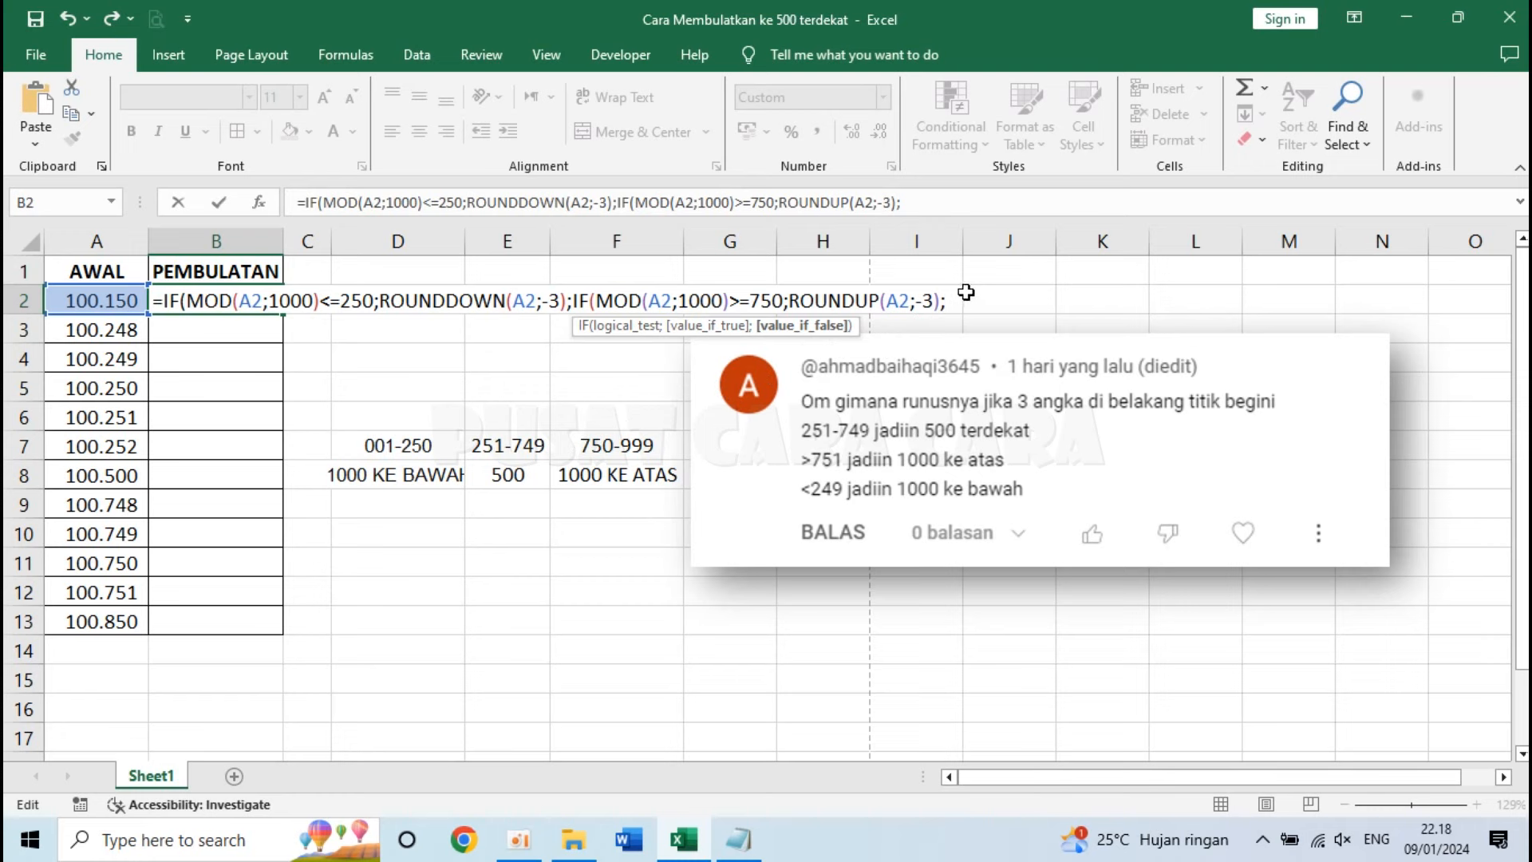
# Begin the third IF with AND(MOD(A2;1000)>=251; as the lower bound
pyautogui.write('IF')
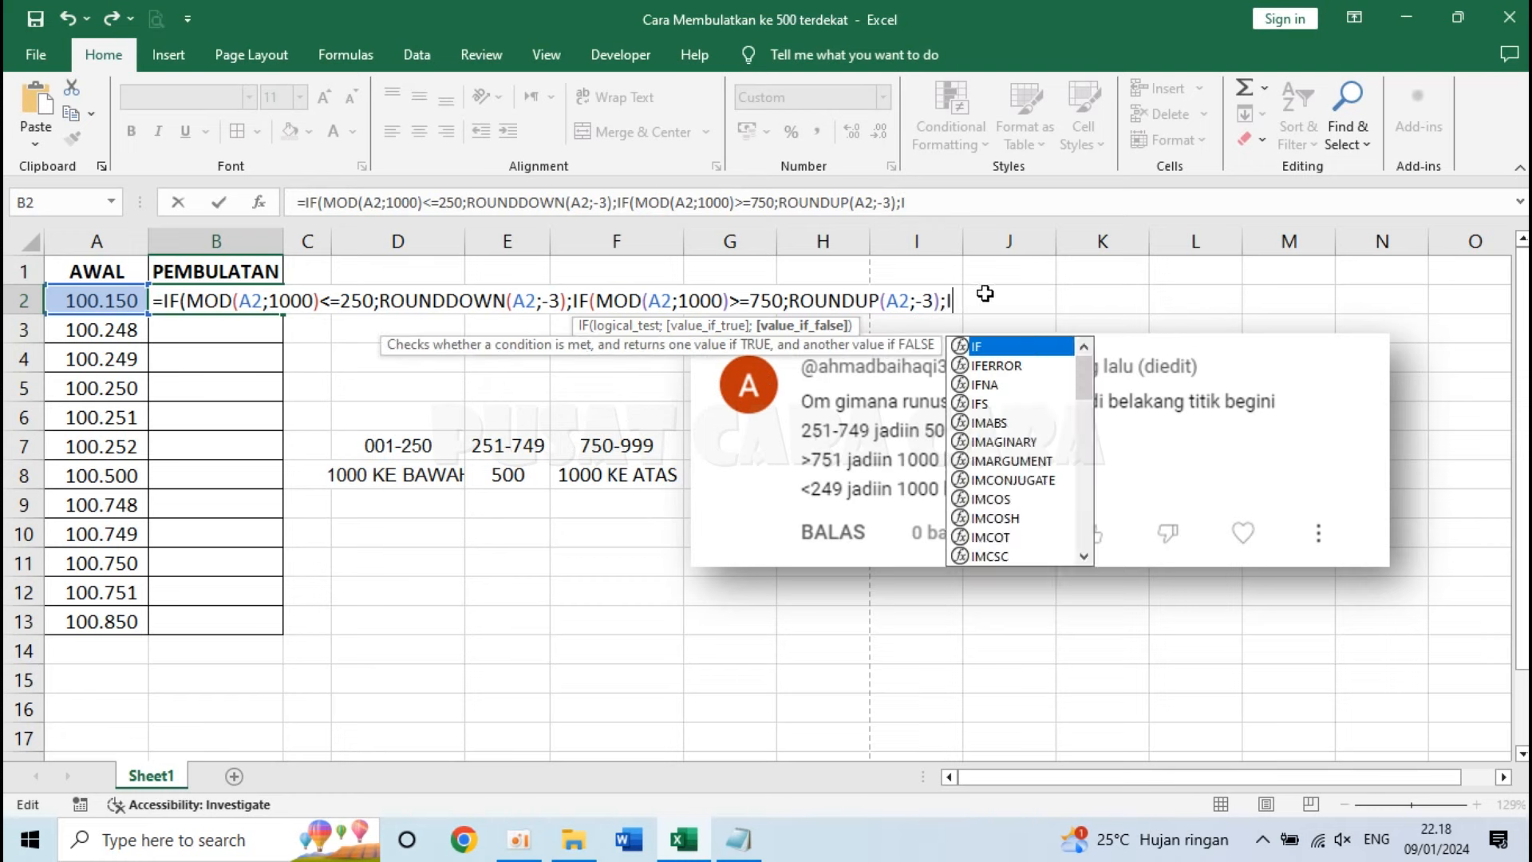
pyautogui.write('(')
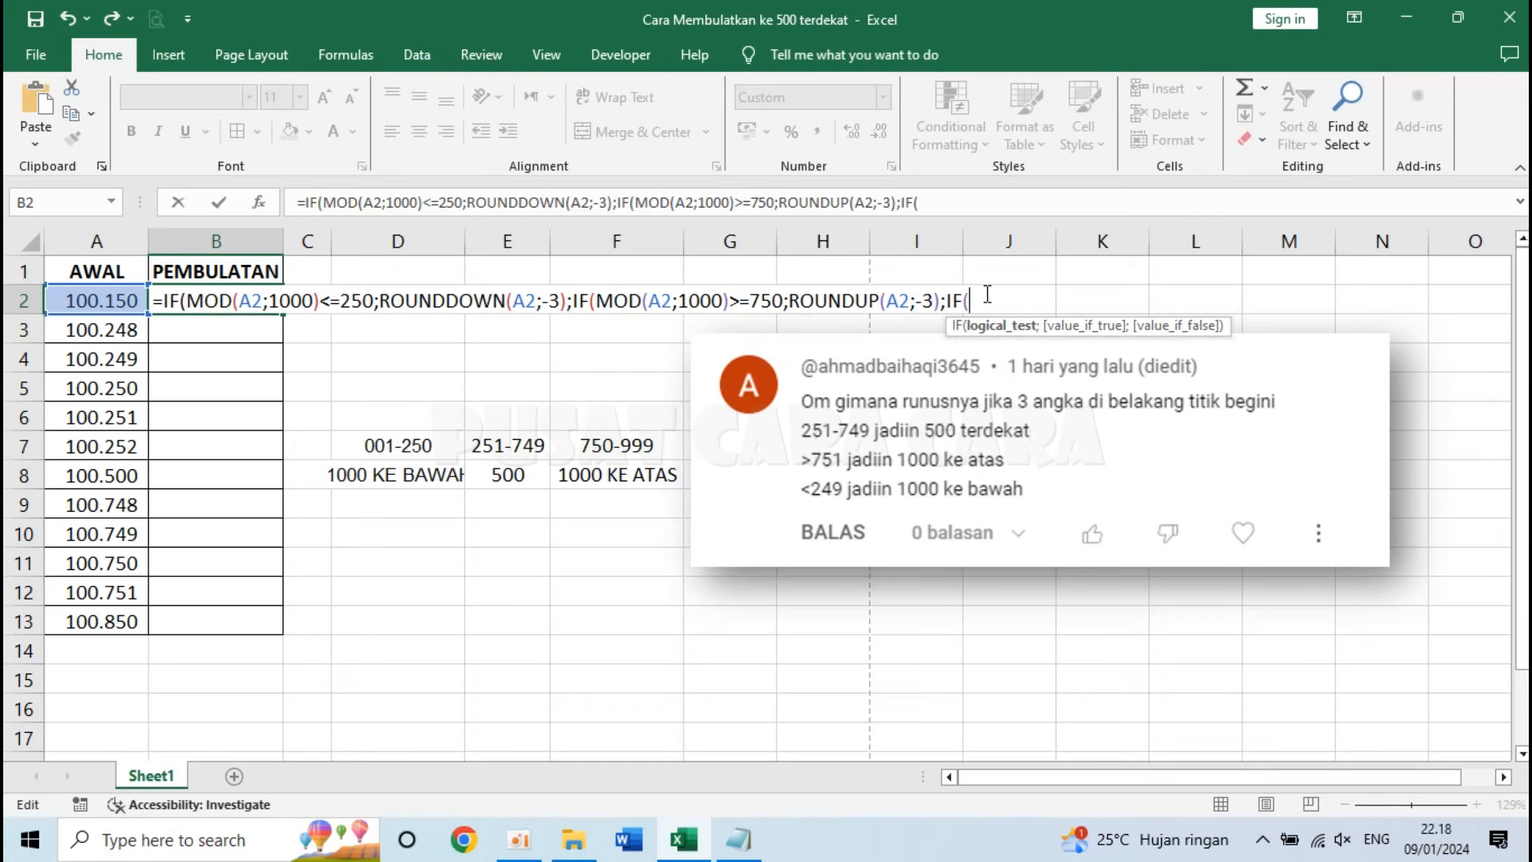
pyautogui.write('AND(')
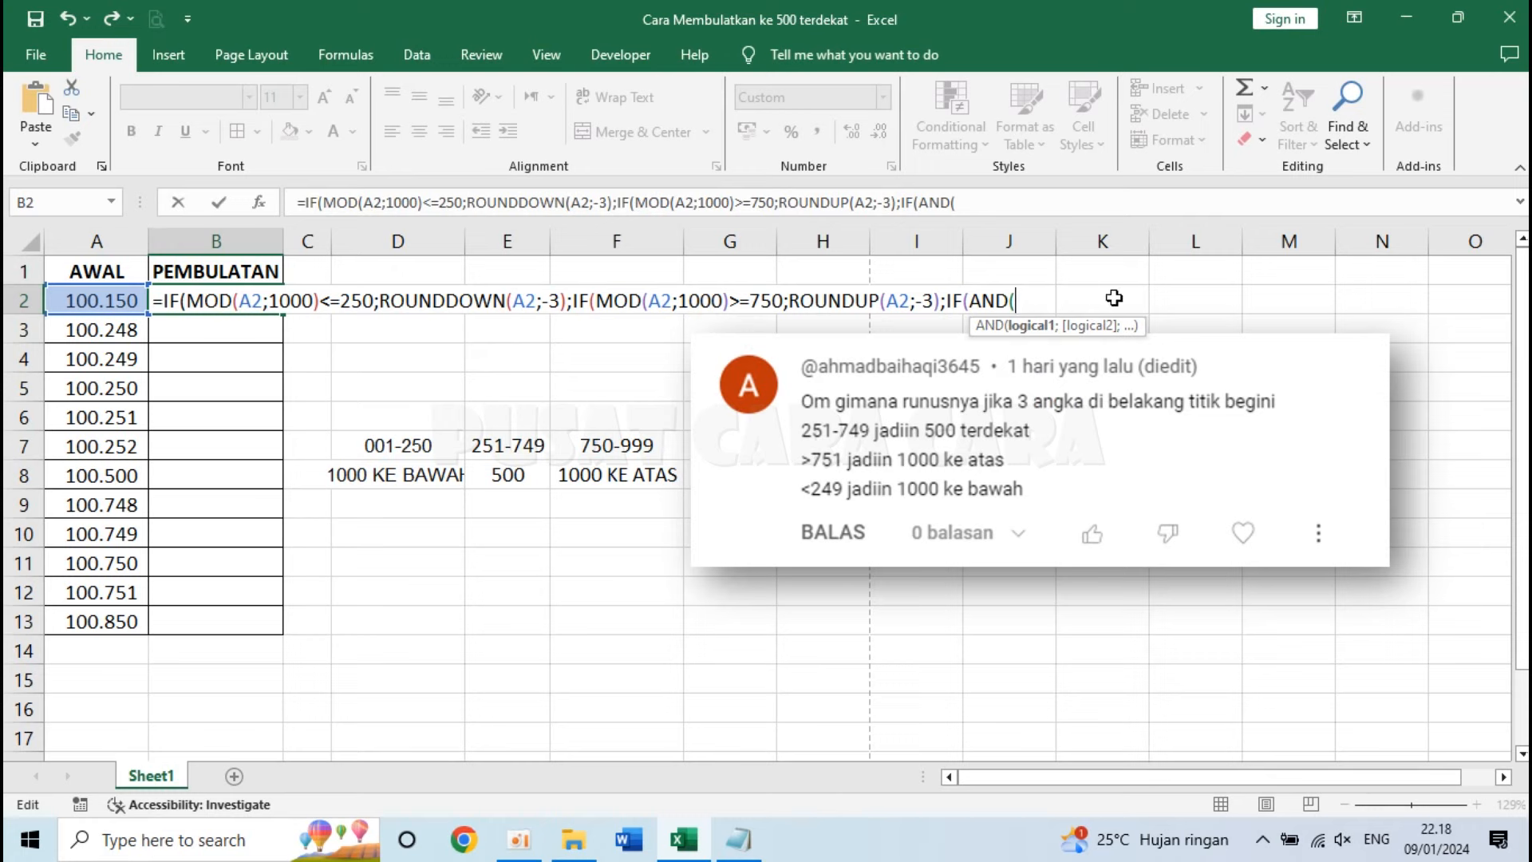
pyautogui.write('MOD(A2;1000)')
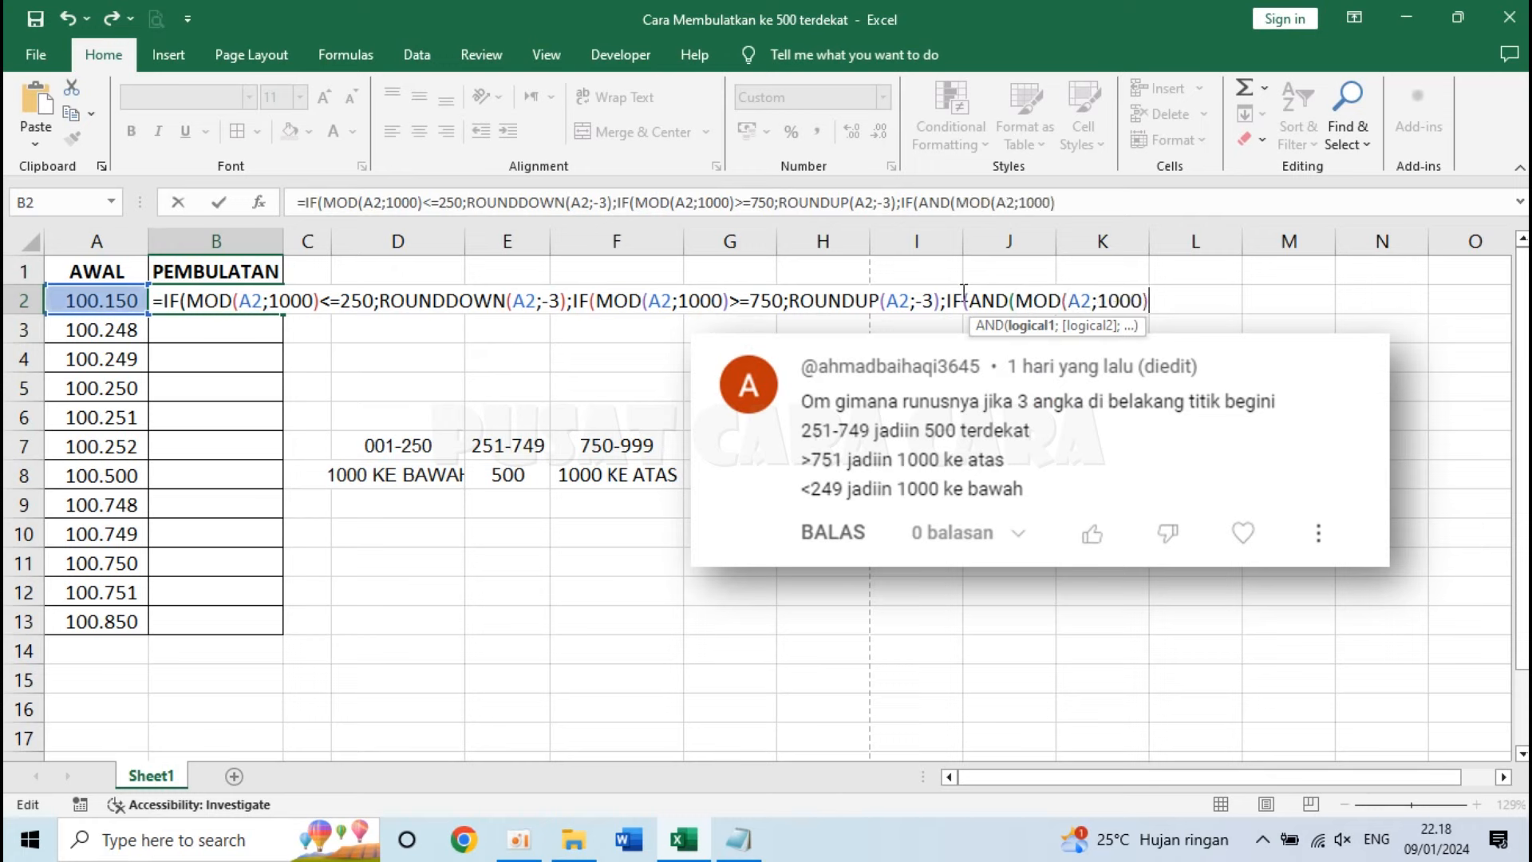
pyautogui.click(949, 300)
pyautogui.moveTo(1017, 300); pyautogui.dragTo(1151, 303)
pyautogui.click(1152, 303)
pyautogui.write('>=251')
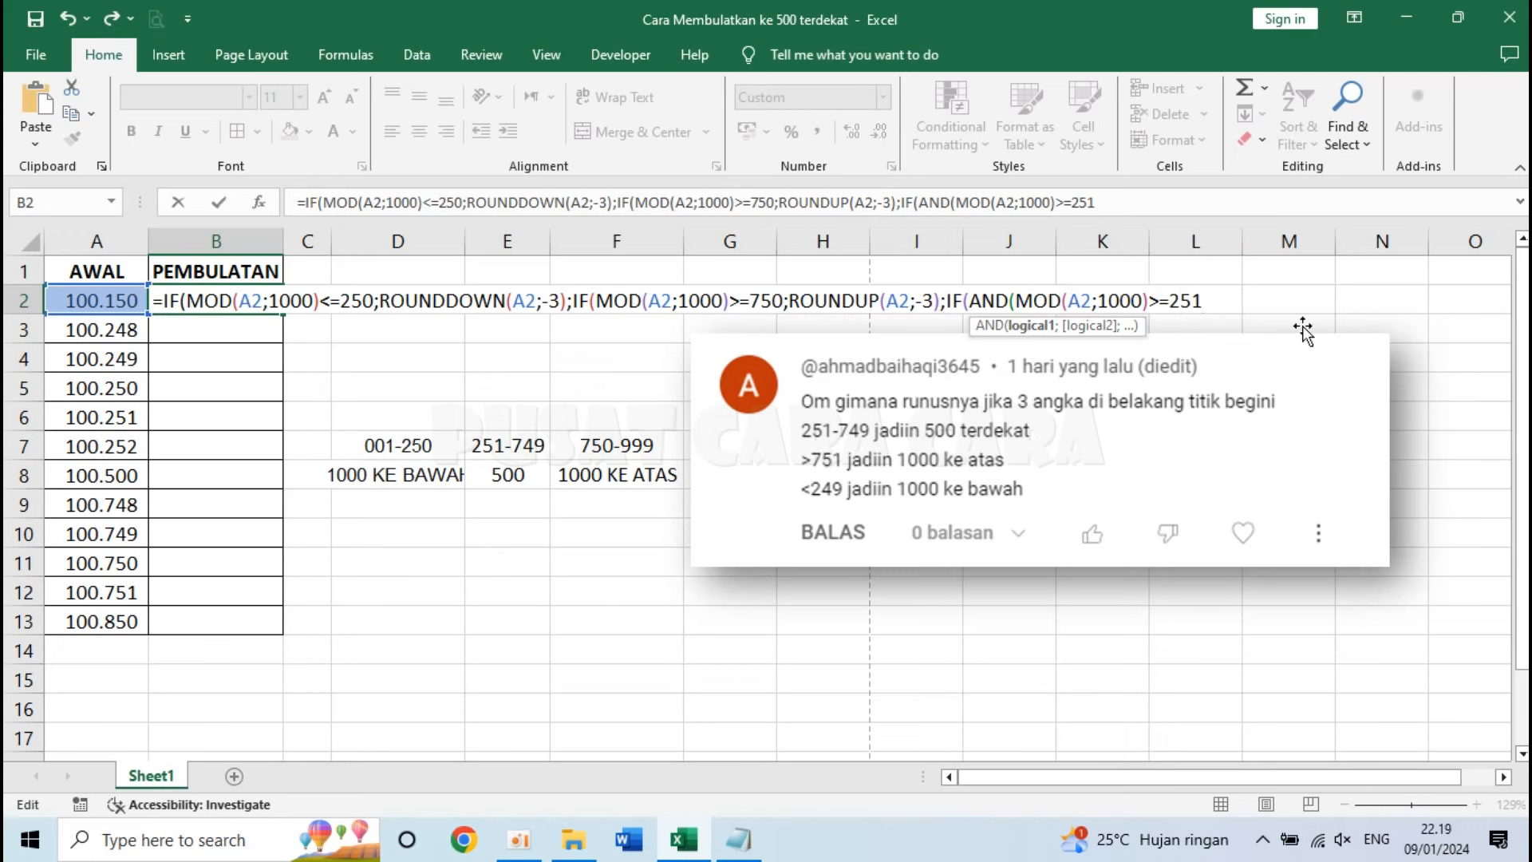
pyautogui.write(';')
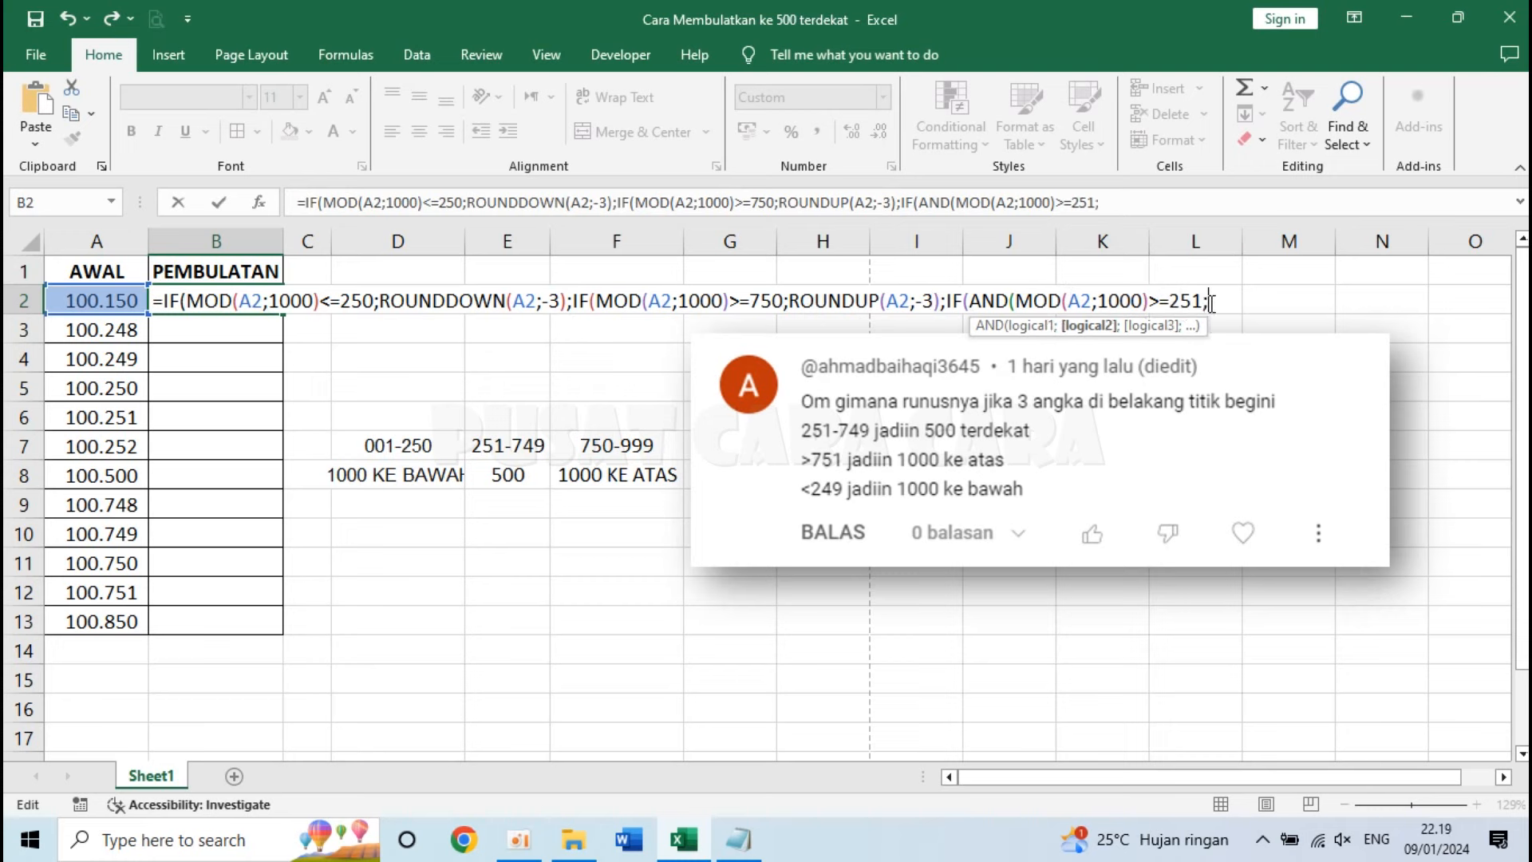
pyautogui.moveTo(1209, 302); pyautogui.dragTo(1104, 301)
pyautogui.click(997, 303)
pyautogui.moveTo(945, 302); pyautogui.dragTo(1206, 300)
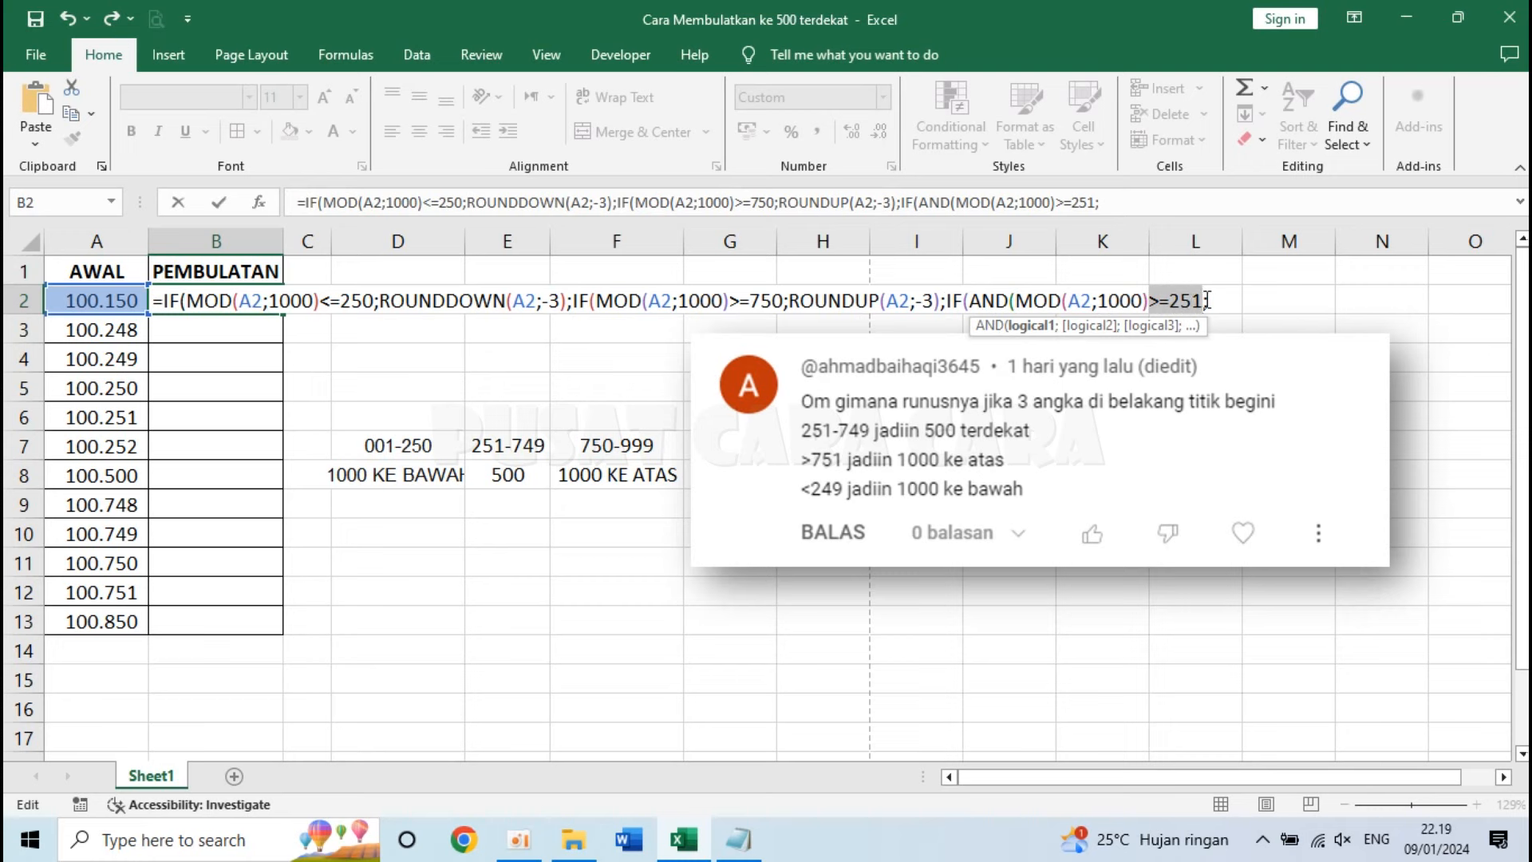
pyautogui.click(1206, 300)
pyautogui.doubleClick(992, 305)
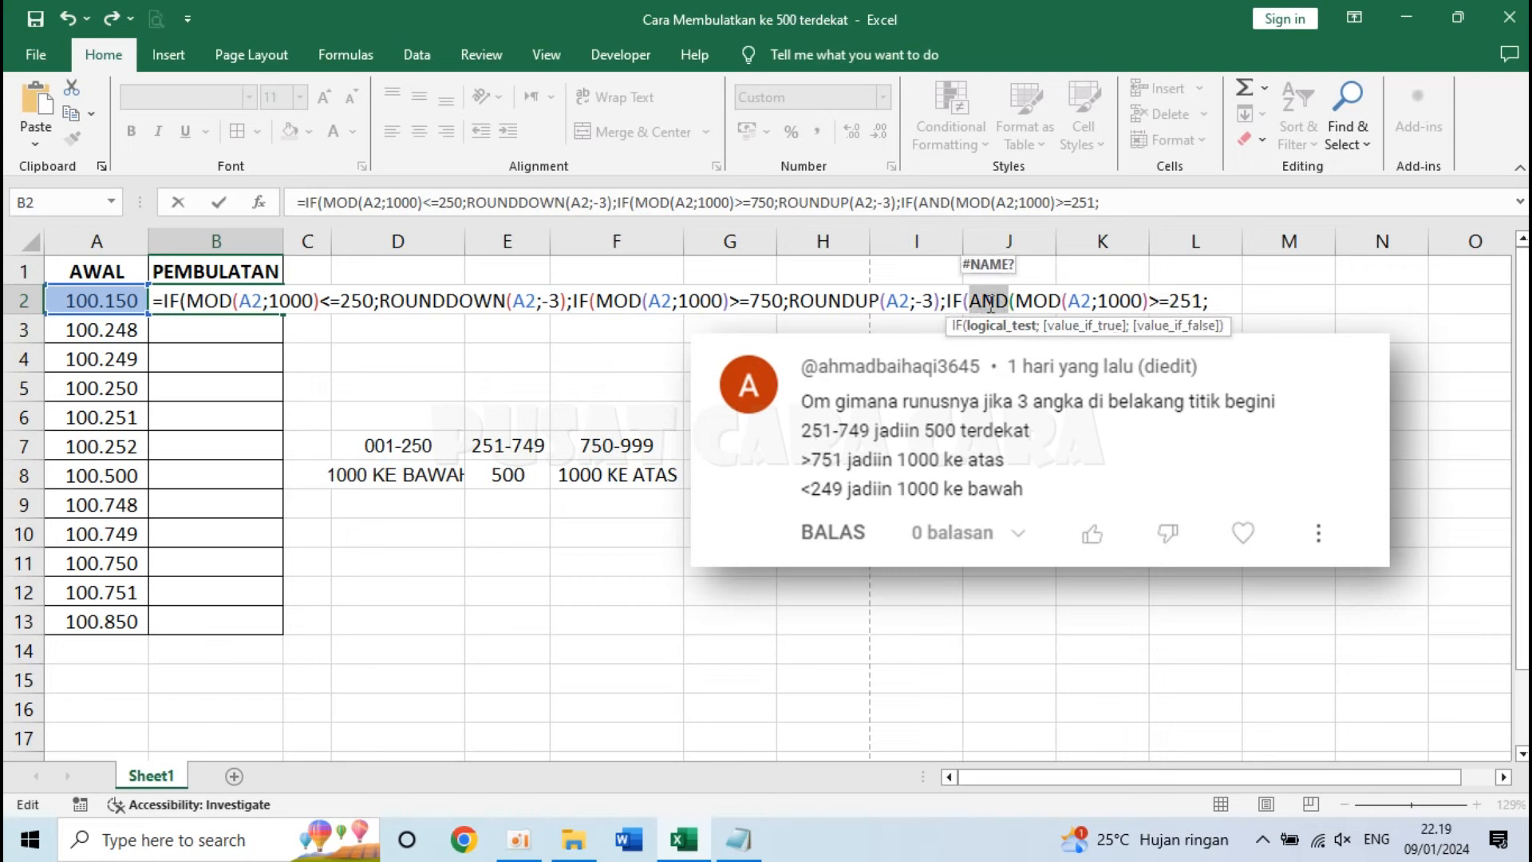
pyautogui.click(1224, 300)
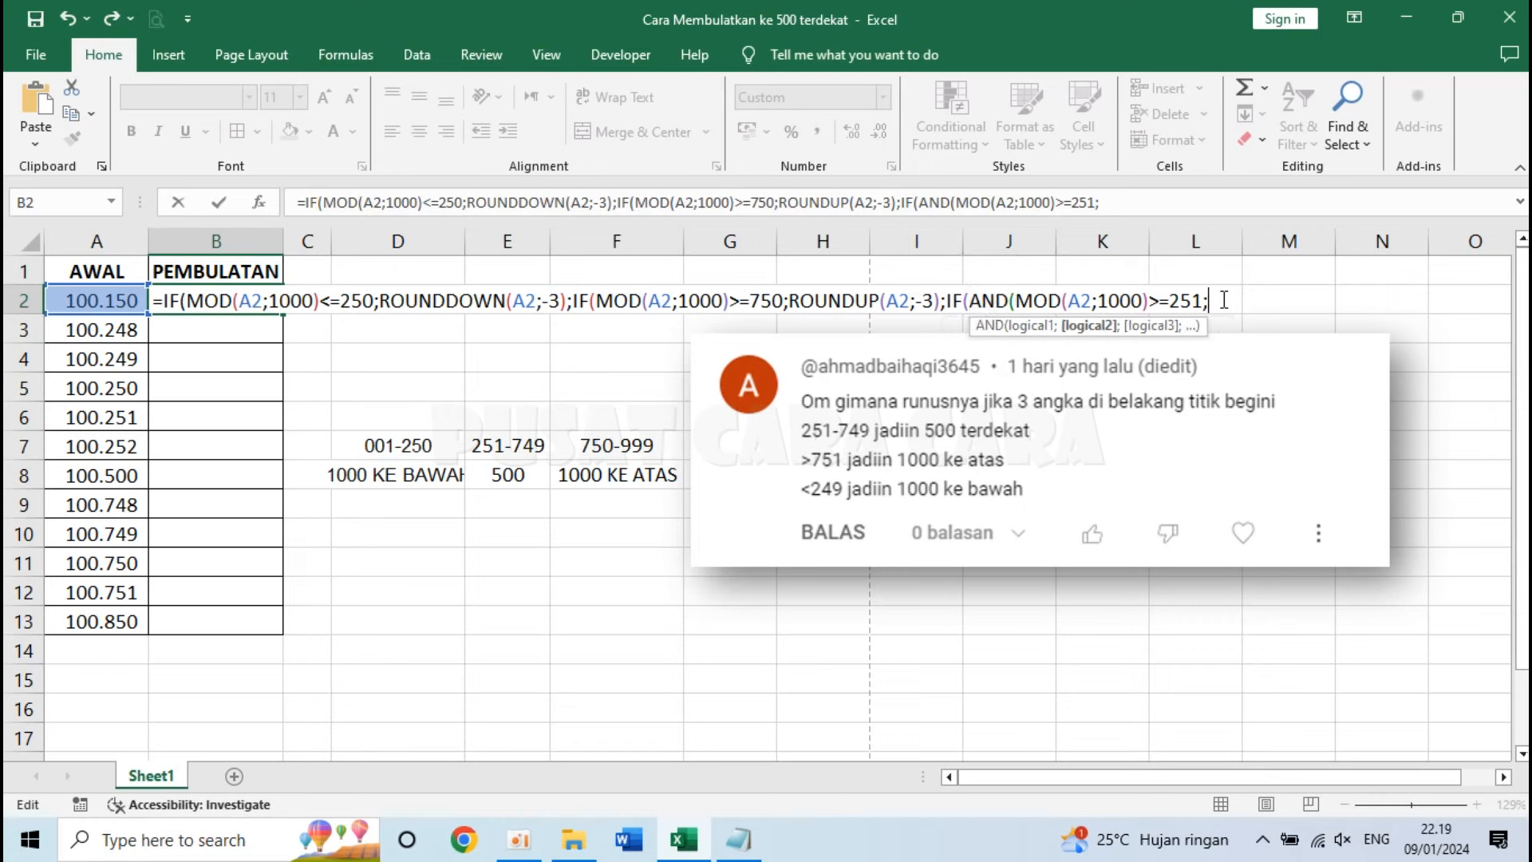
# Complete the AND with MOD(A2;1000)<=749 and add the semicolon for the true value
pyautogui.write('MOD(A2;1000)')
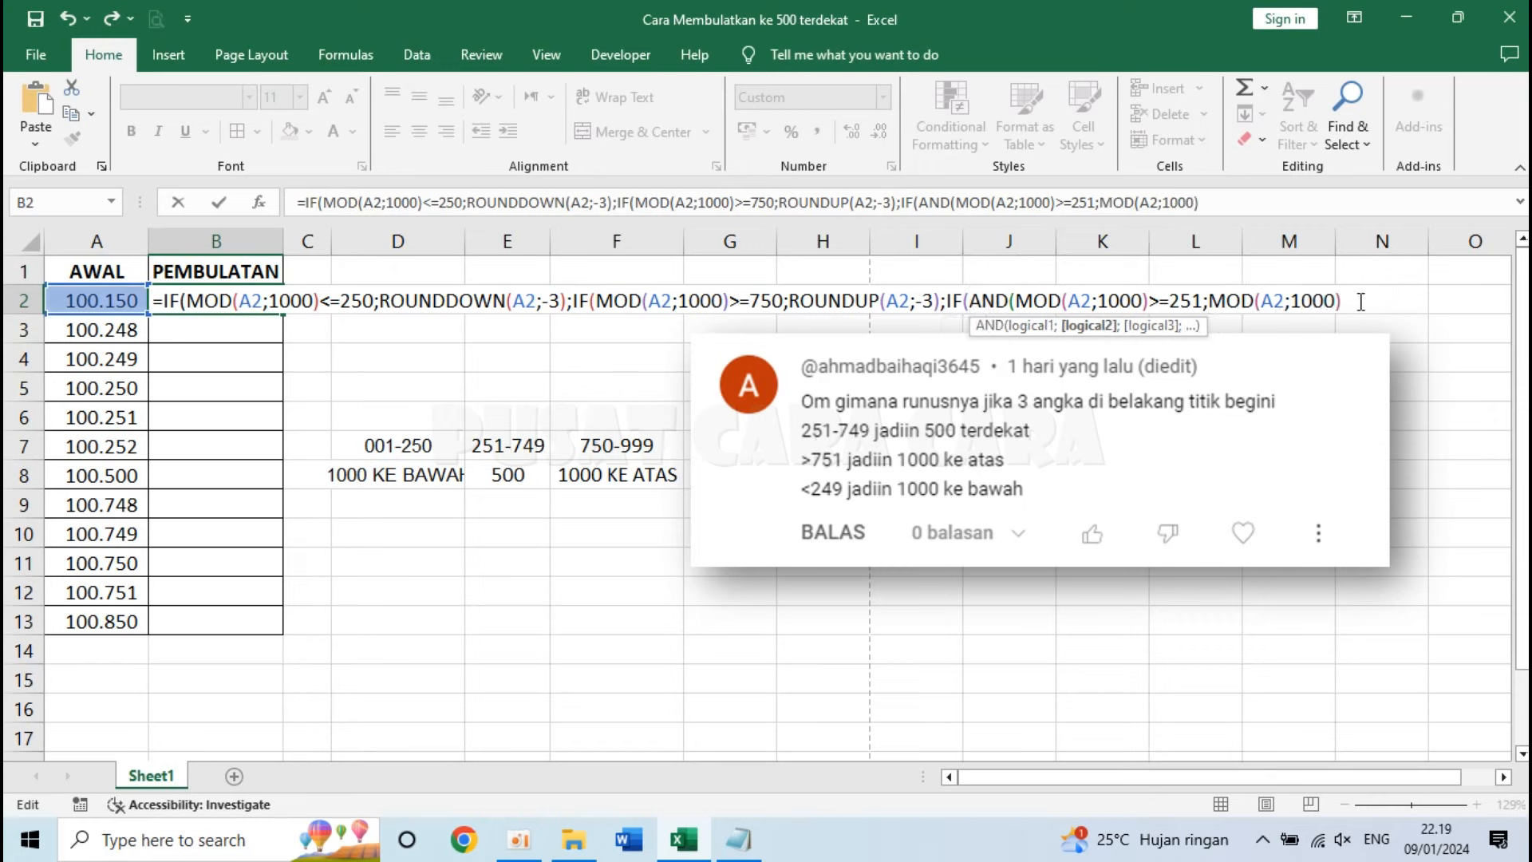
pyautogui.write('<=749)')
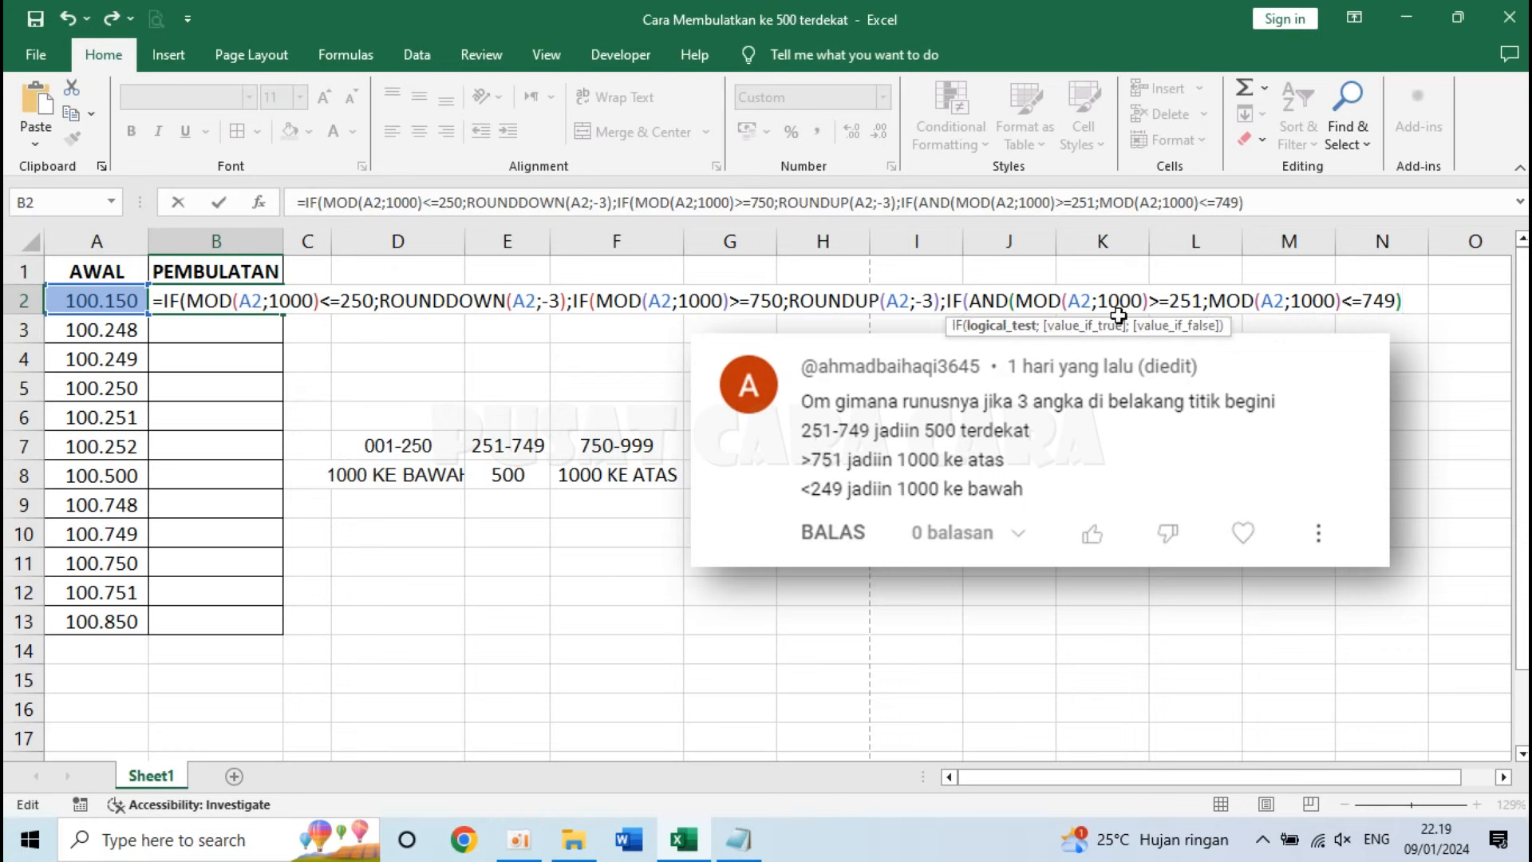
pyautogui.doubleClick(957, 300)
pyautogui.moveTo(1012, 300); pyautogui.dragTo(1203, 295)
pyautogui.doubleClick(993, 303)
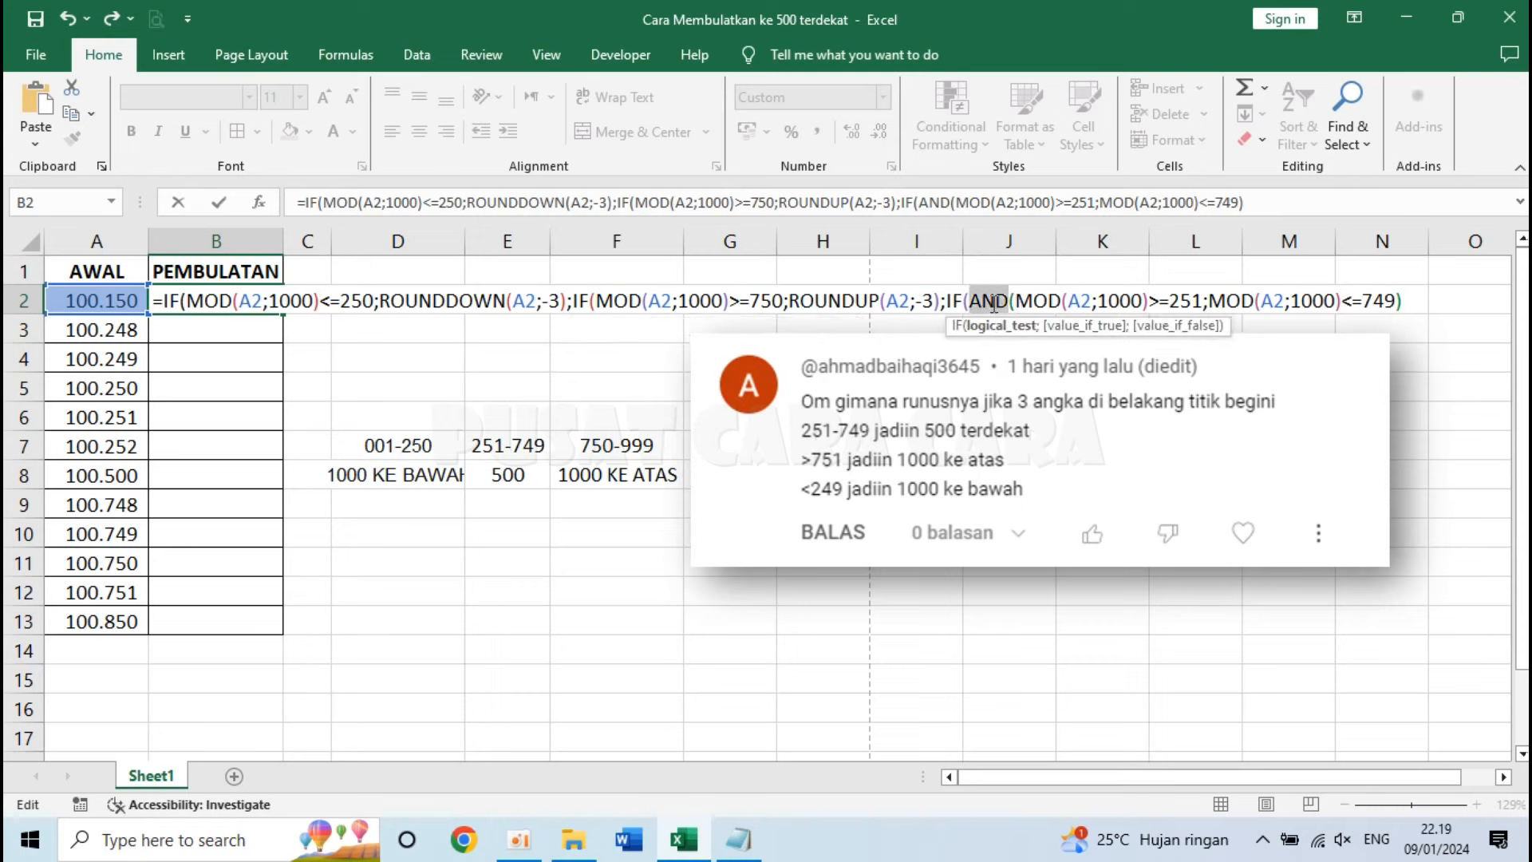
pyautogui.moveTo(1208, 300); pyautogui.dragTo(1372, 301)
pyautogui.click(1348, 301)
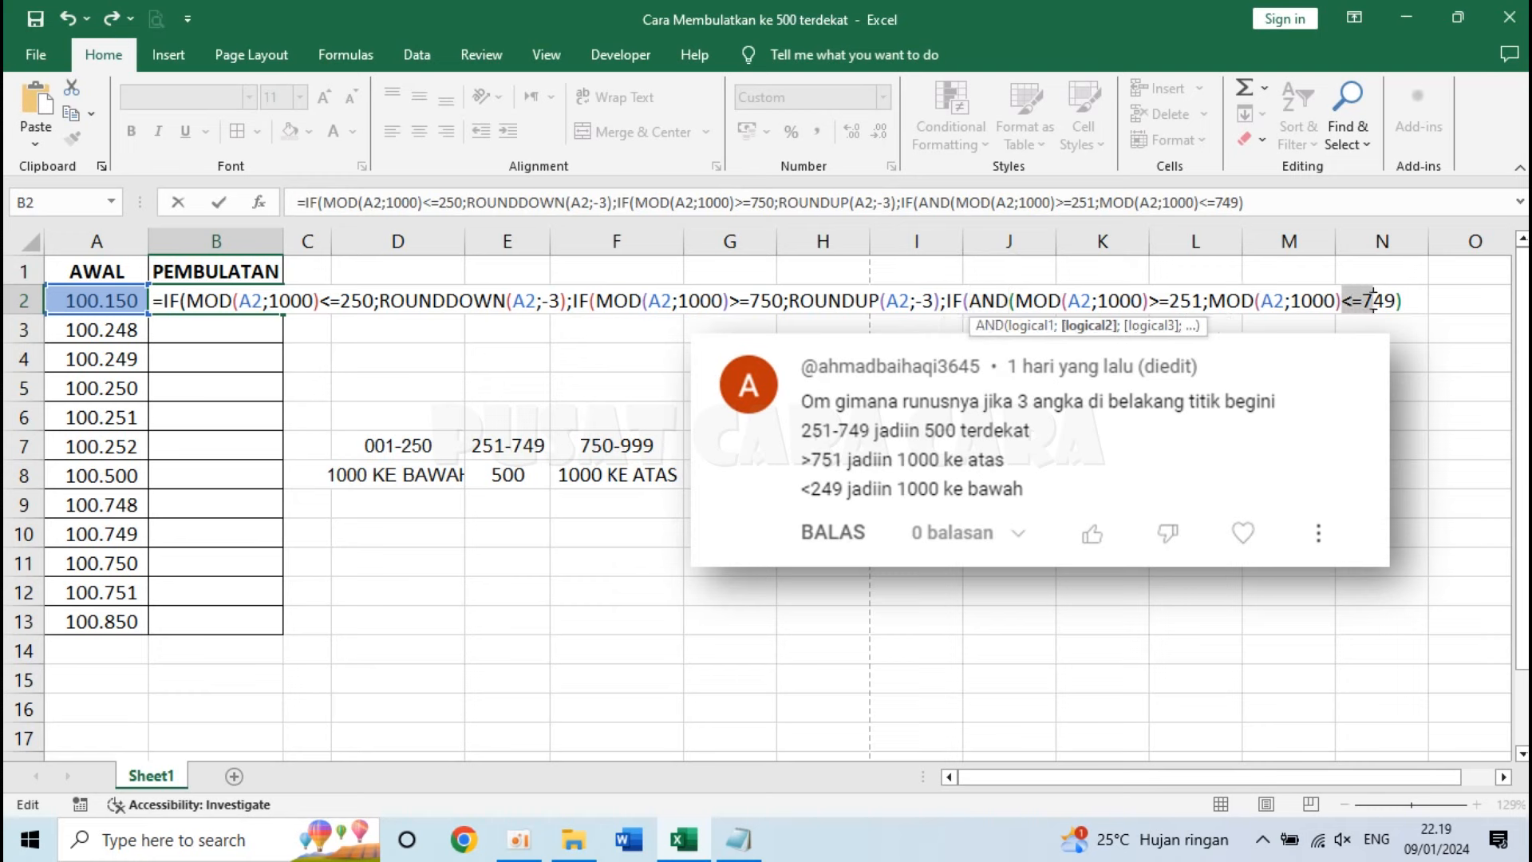
pyautogui.click(1420, 301)
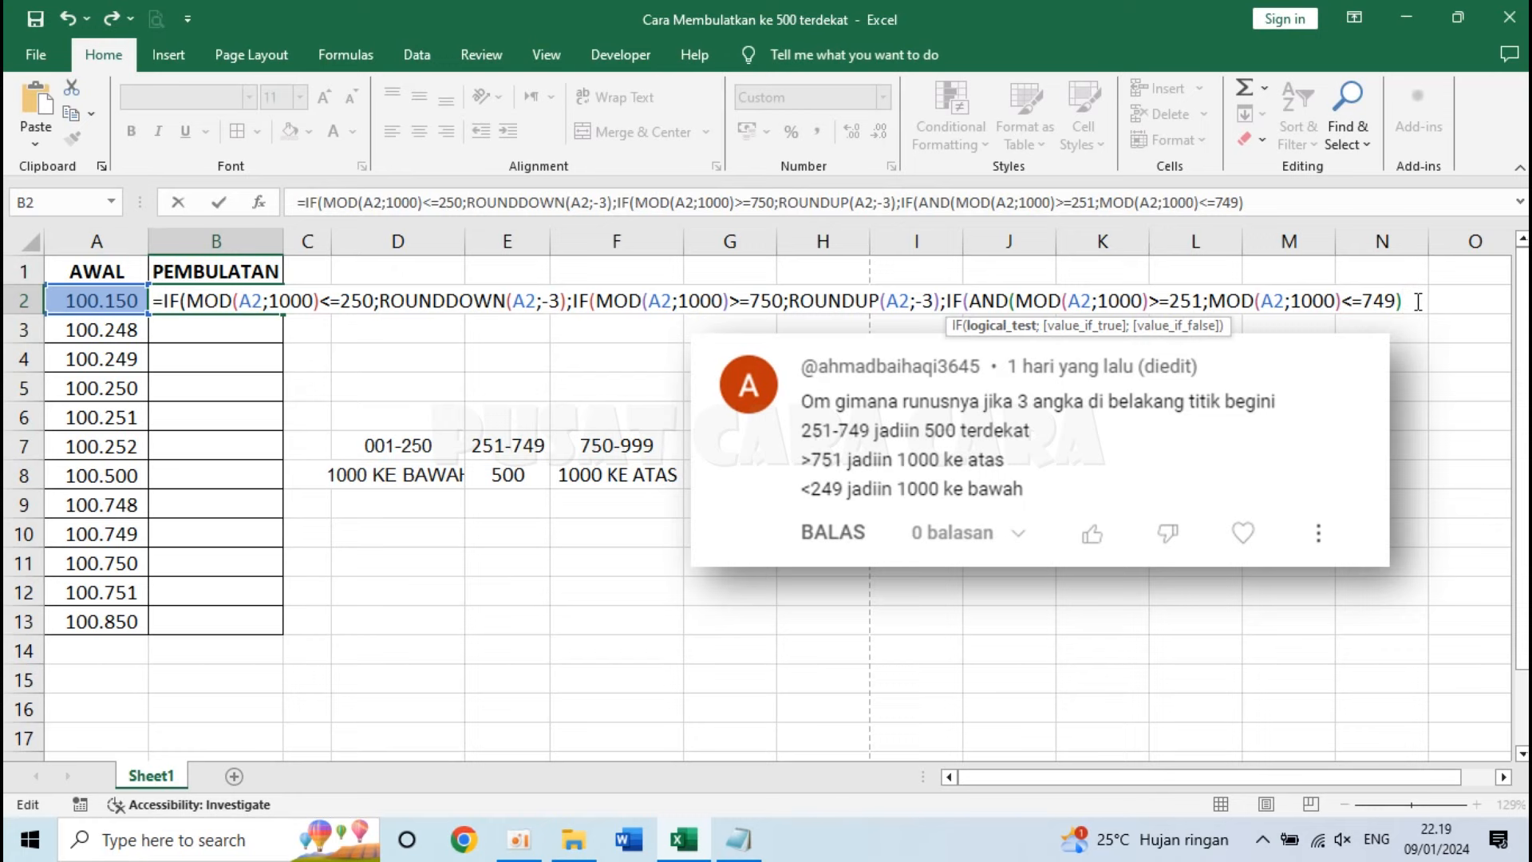
pyautogui.write(';')
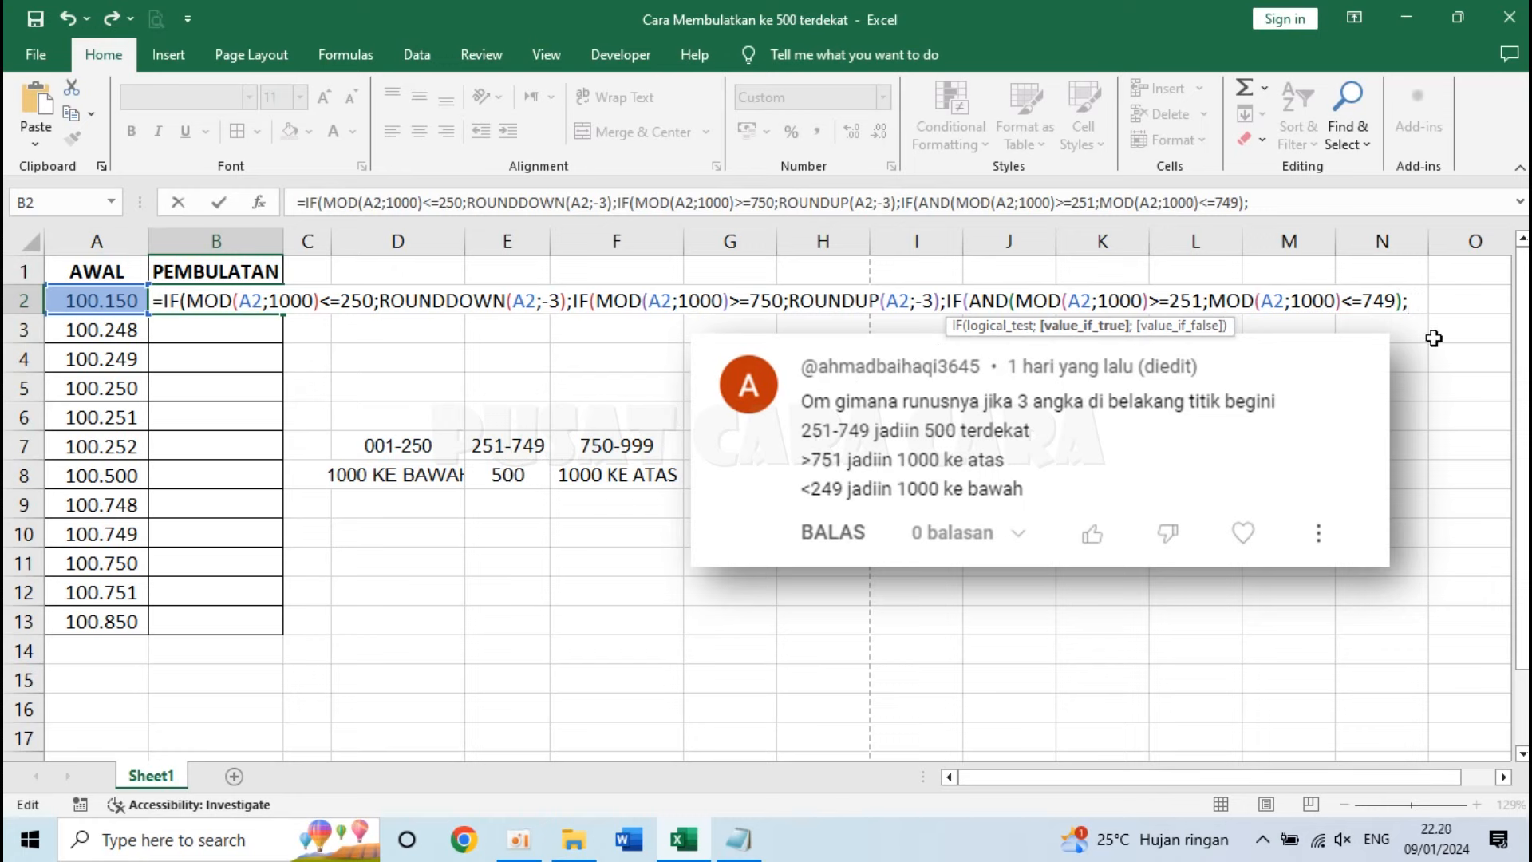
# Enter ROUNDDOWN(A2;-3)+500 as the result for the 251–749 remainder range
pyautogui.write('ROUNDDOW')
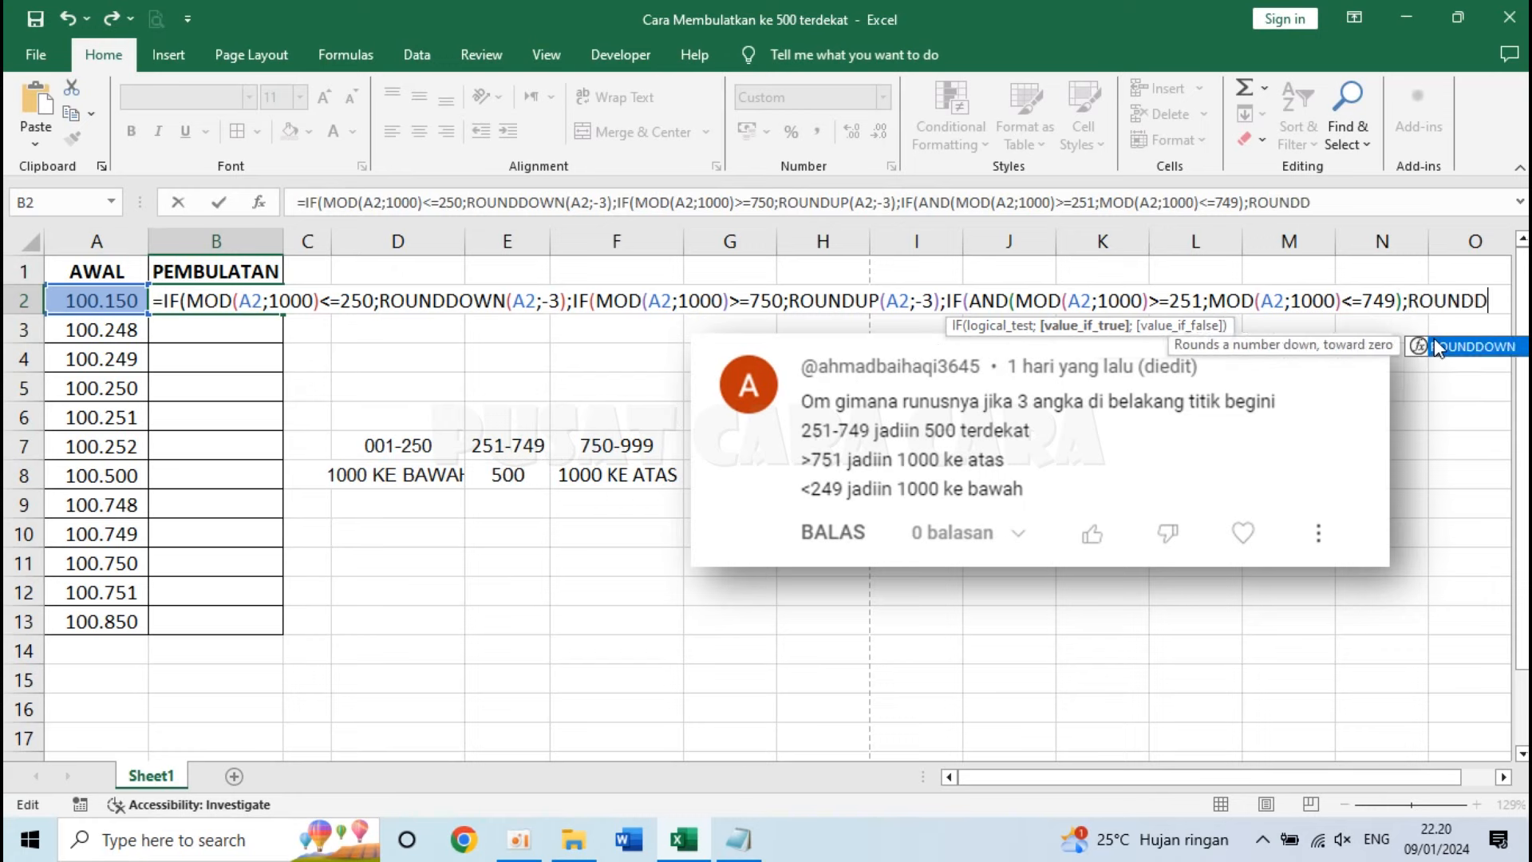
pyautogui.write('N(')
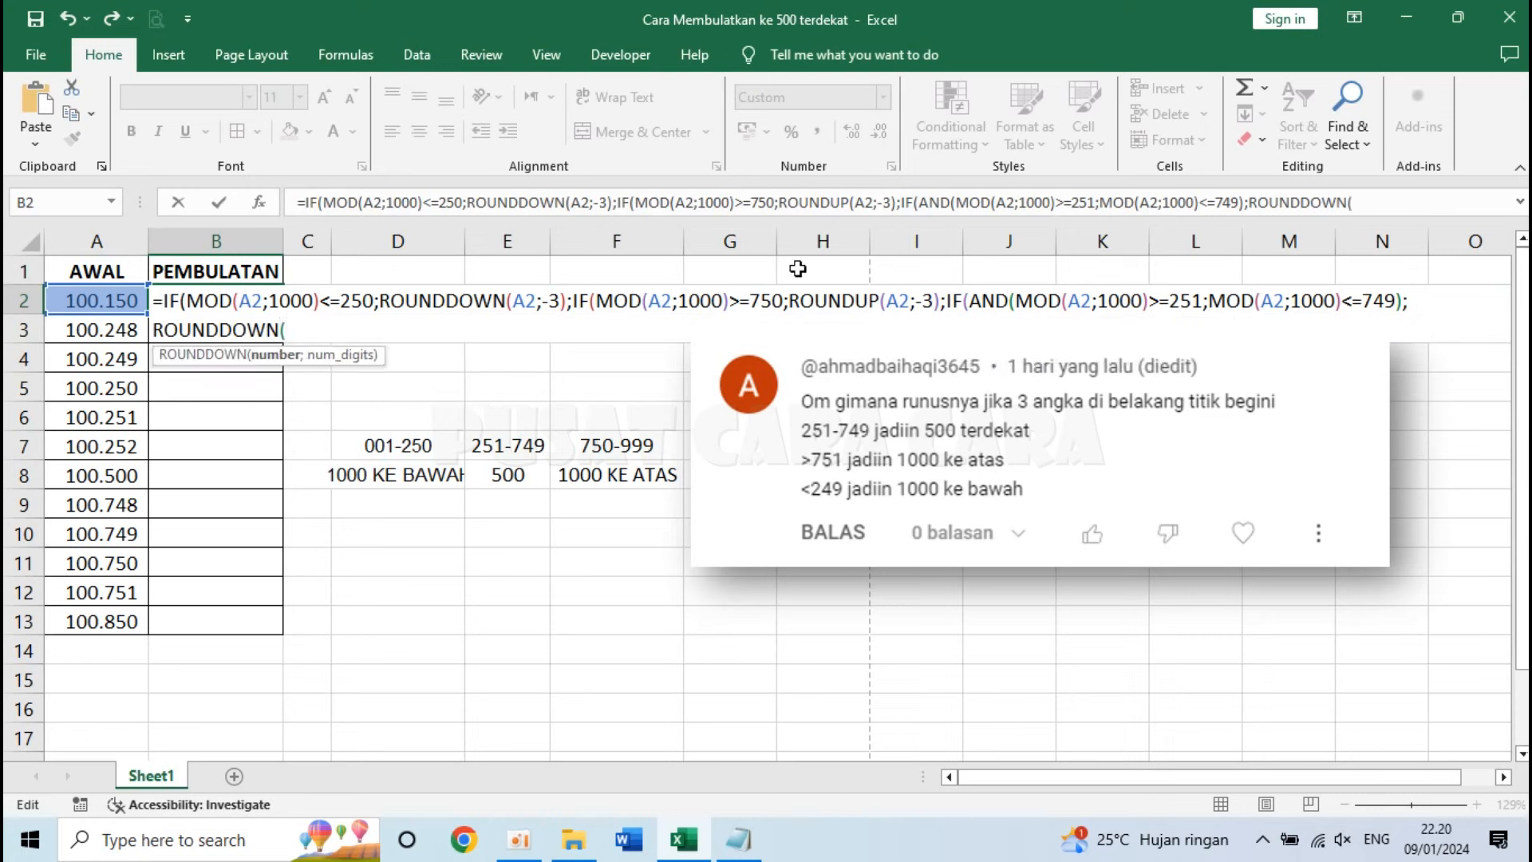
pyautogui.click(115, 300)
pyautogui.write(';')
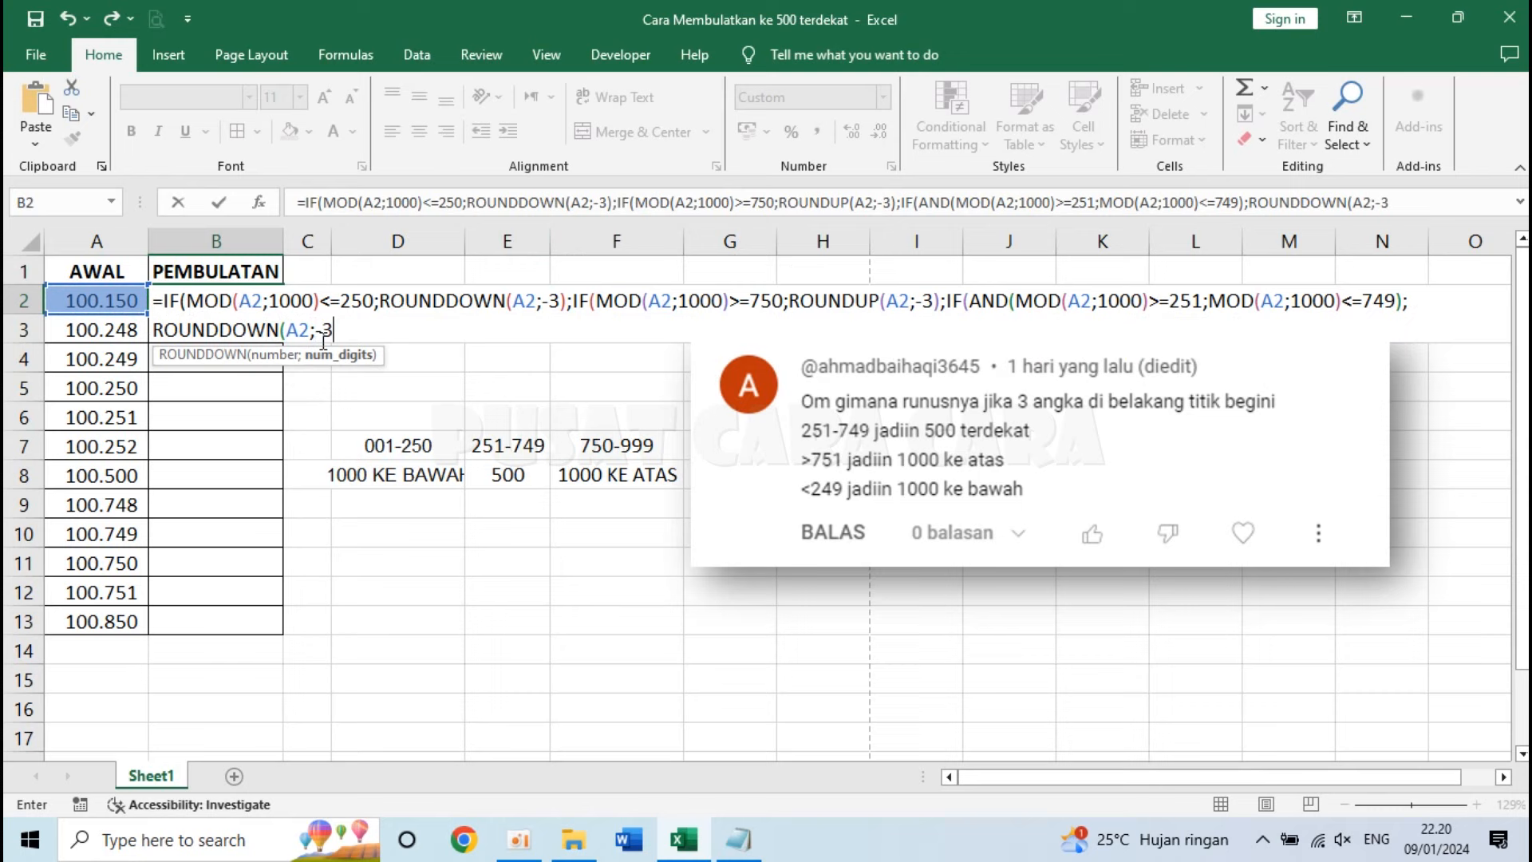
pyautogui.write('-3)')
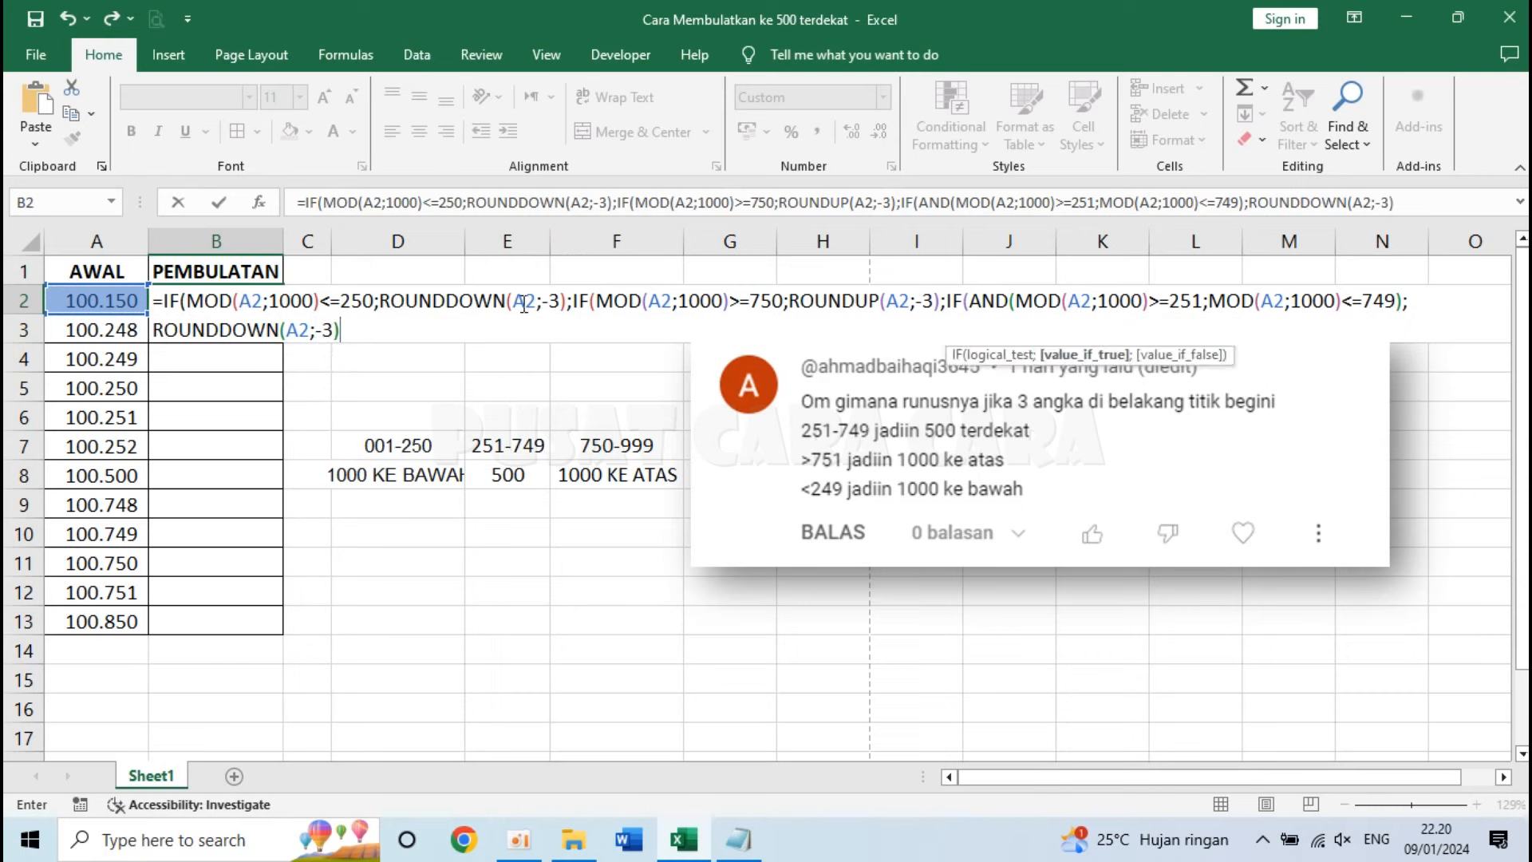
pyautogui.write('+500')
# Check the nested IF parts, then add the separator and close the formula with ))
pyautogui.click(279, 329)
pyautogui.moveTo(159, 300); pyautogui.dragTo(941, 301)
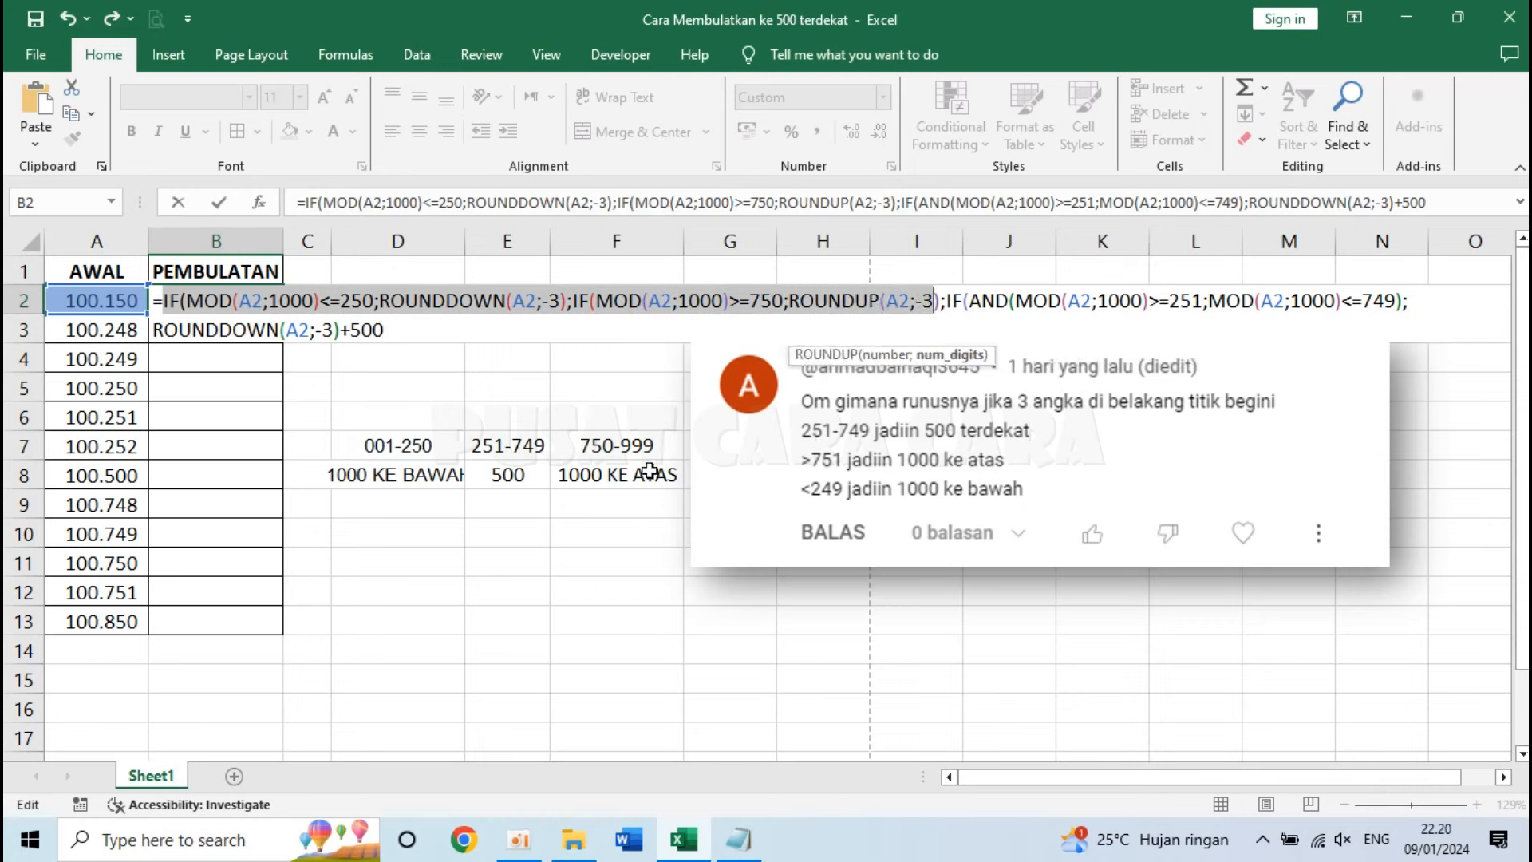
pyautogui.click(949, 297)
pyautogui.moveTo(950, 297); pyautogui.dragTo(1416, 292)
pyautogui.moveTo(153, 330); pyautogui.dragTo(399, 328)
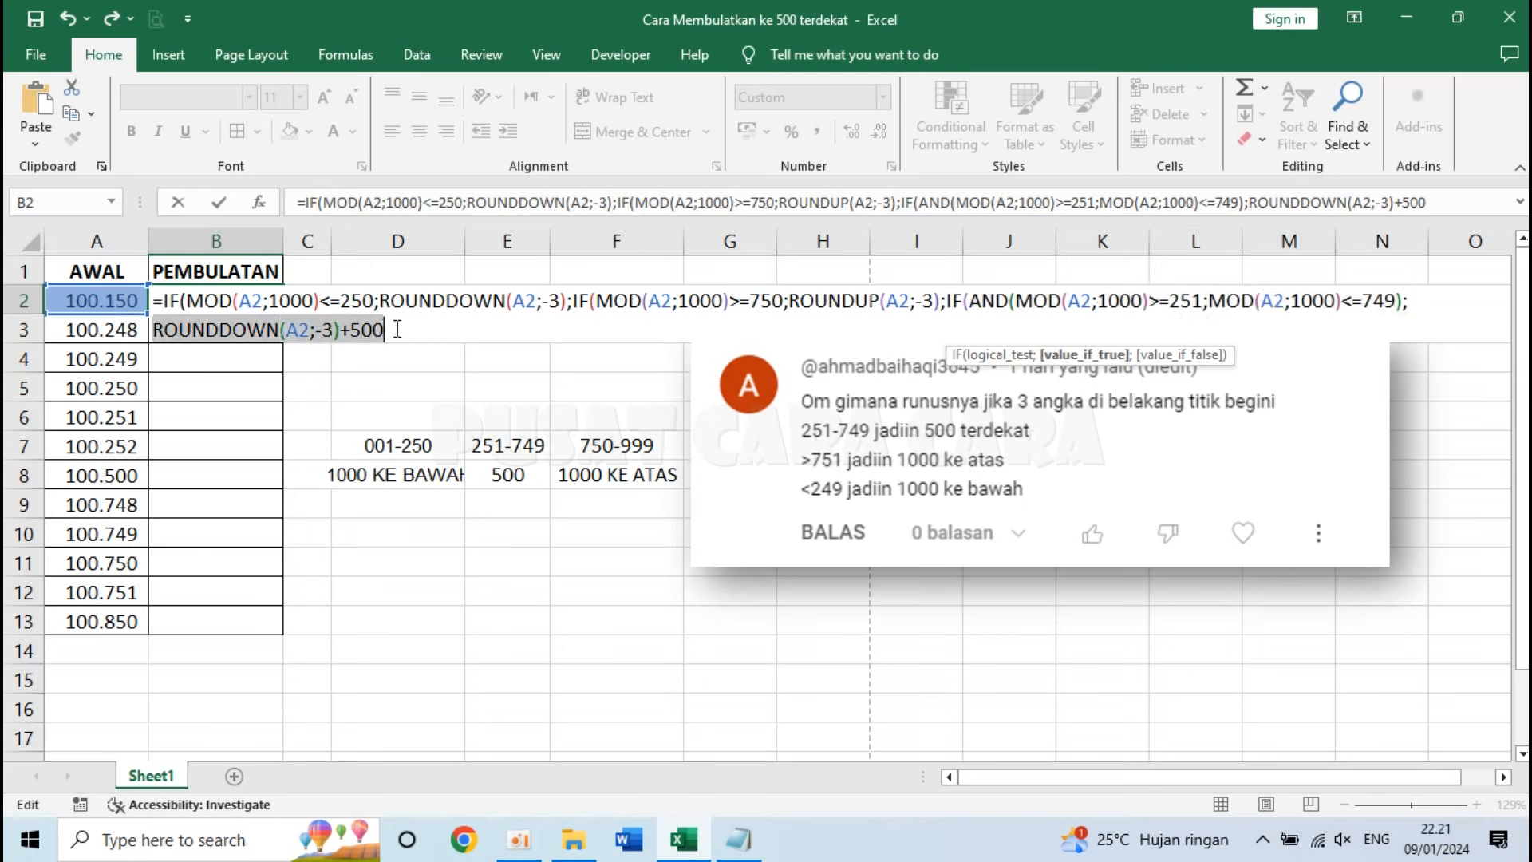
pyautogui.click(396, 329)
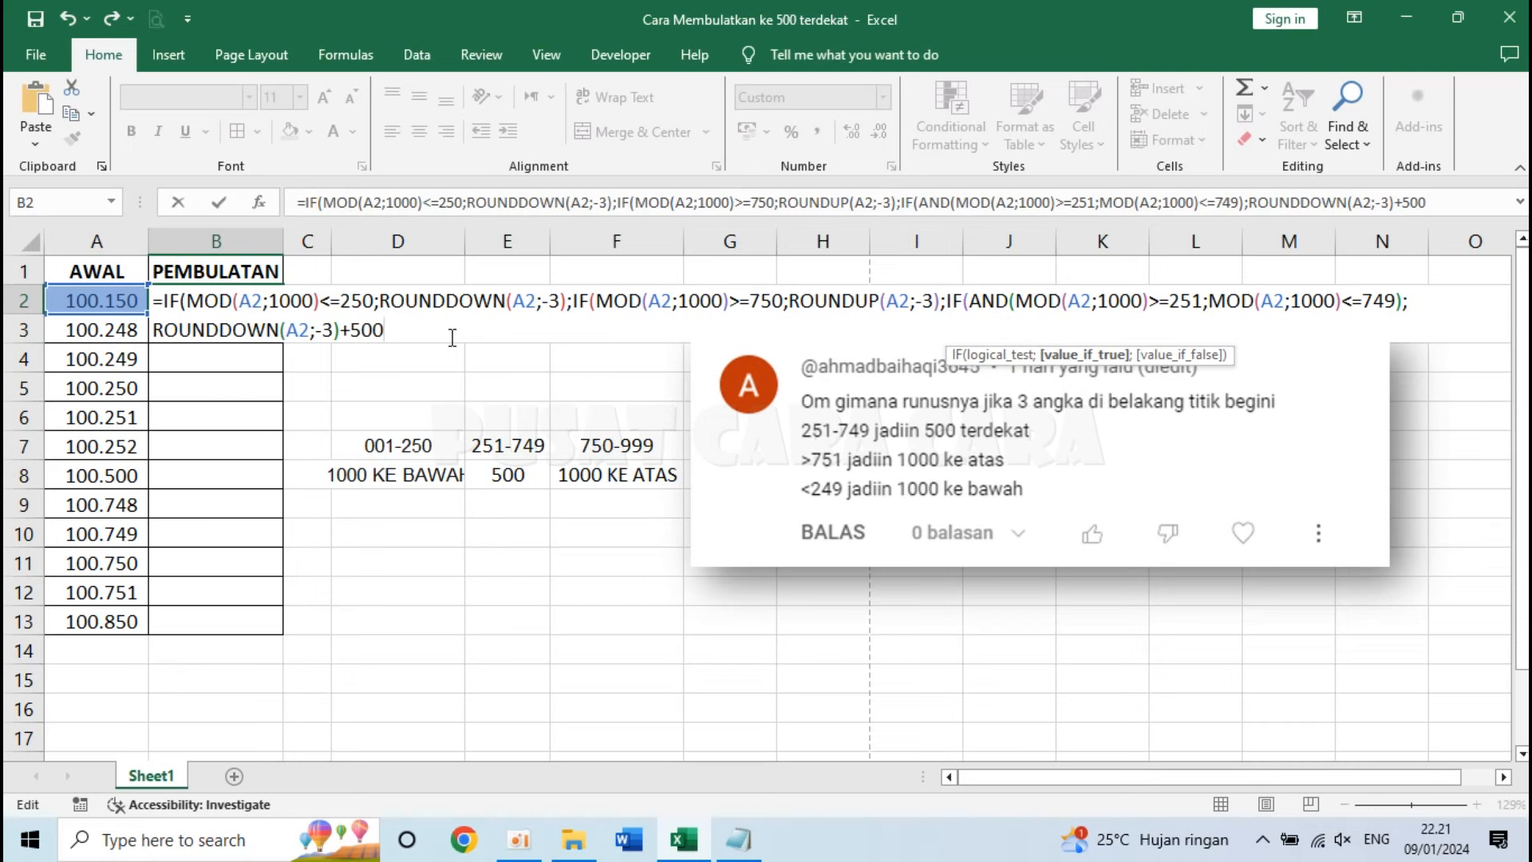
pyautogui.write(';')
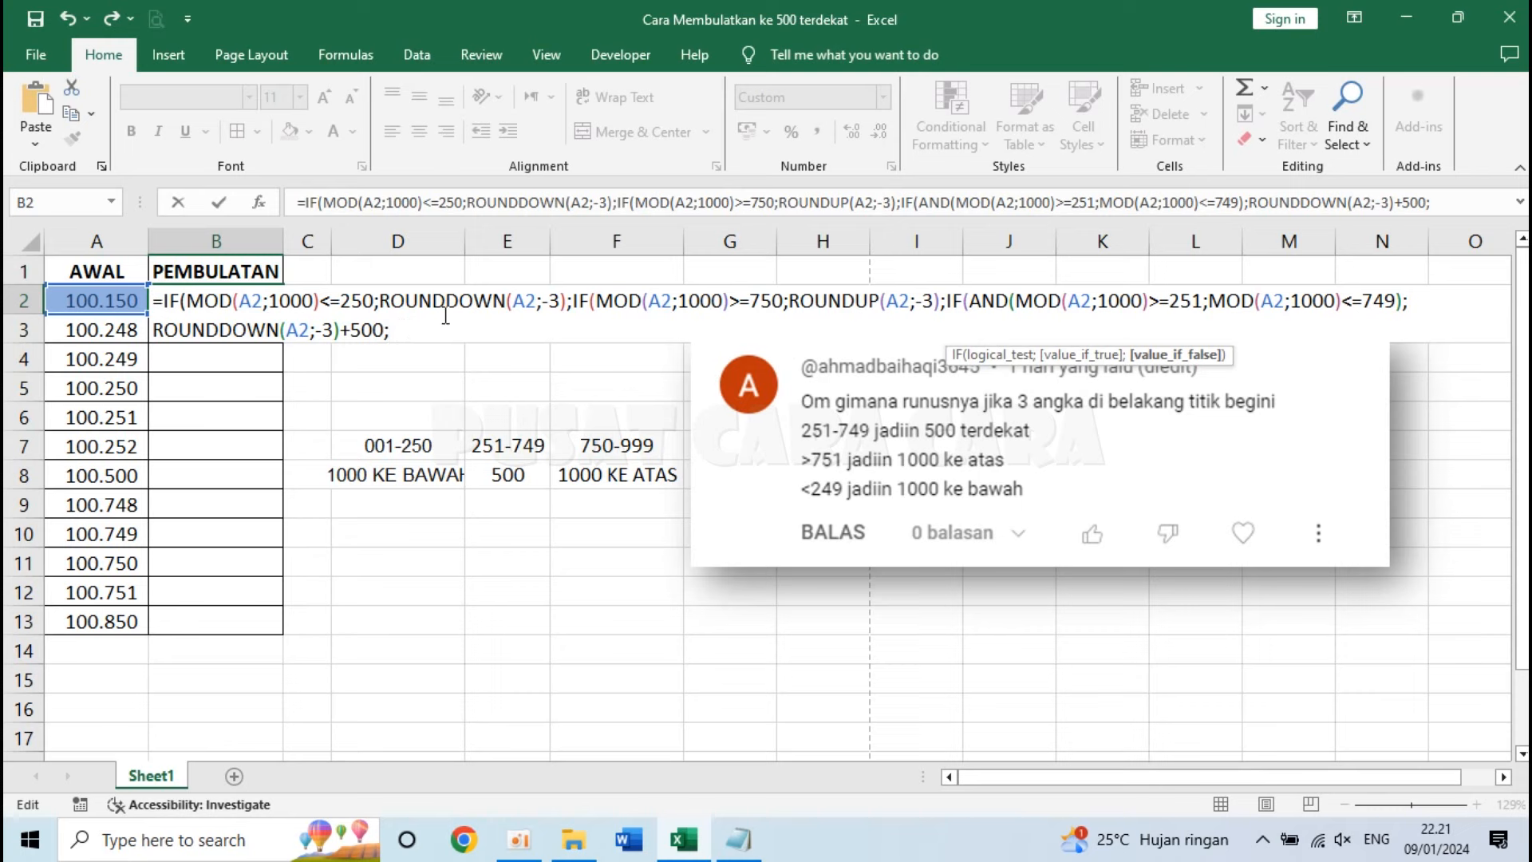
pyautogui.write('))')
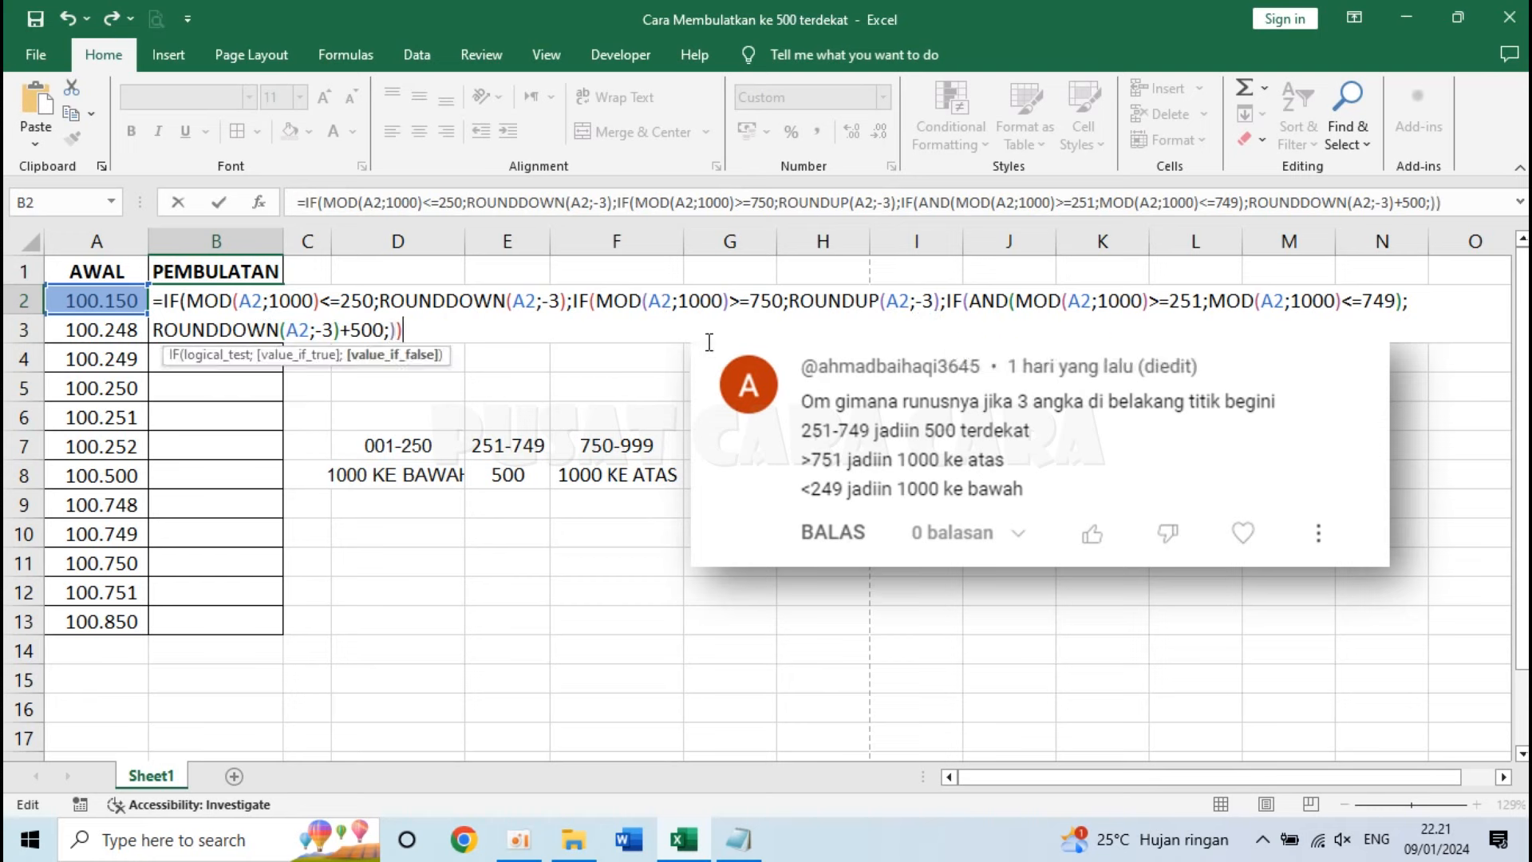
pyautogui.write(')')
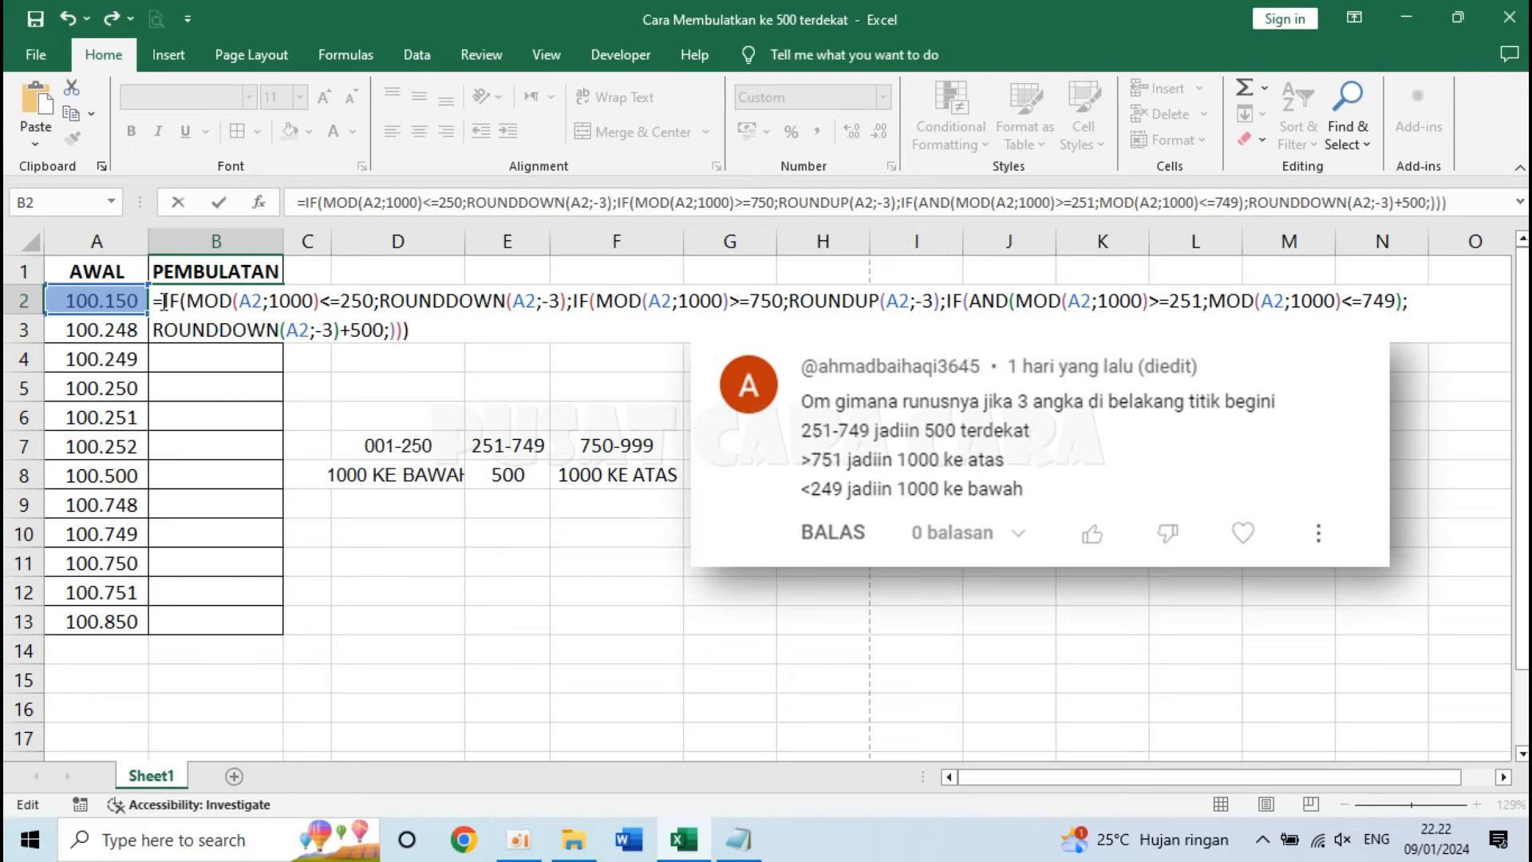
pyautogui.moveTo(160, 300); pyautogui.dragTo(1033, 302)
pyautogui.click(1077, 300)
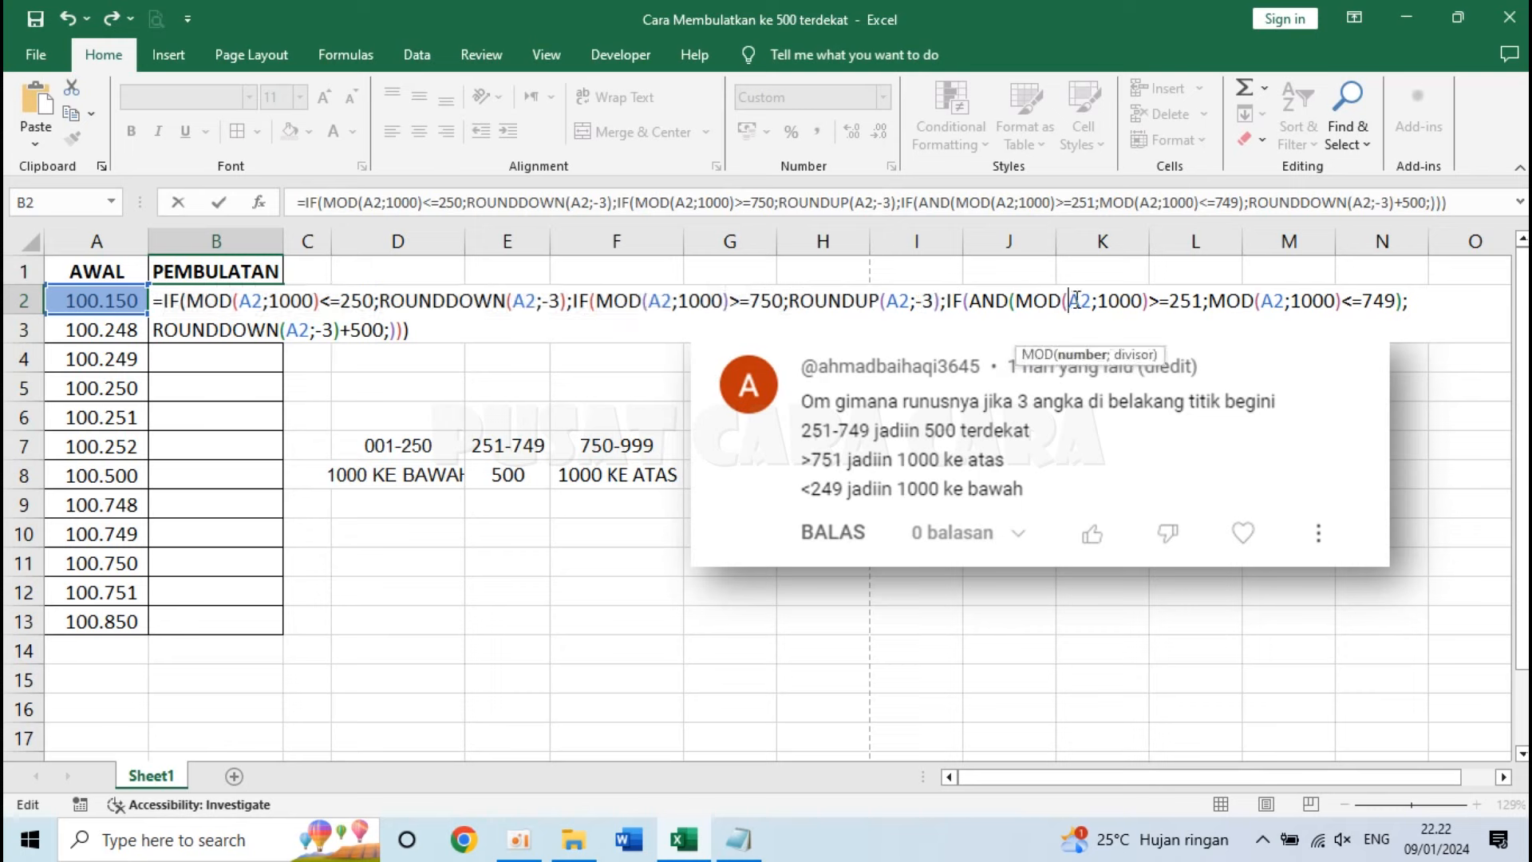
pyautogui.click(1157, 301)
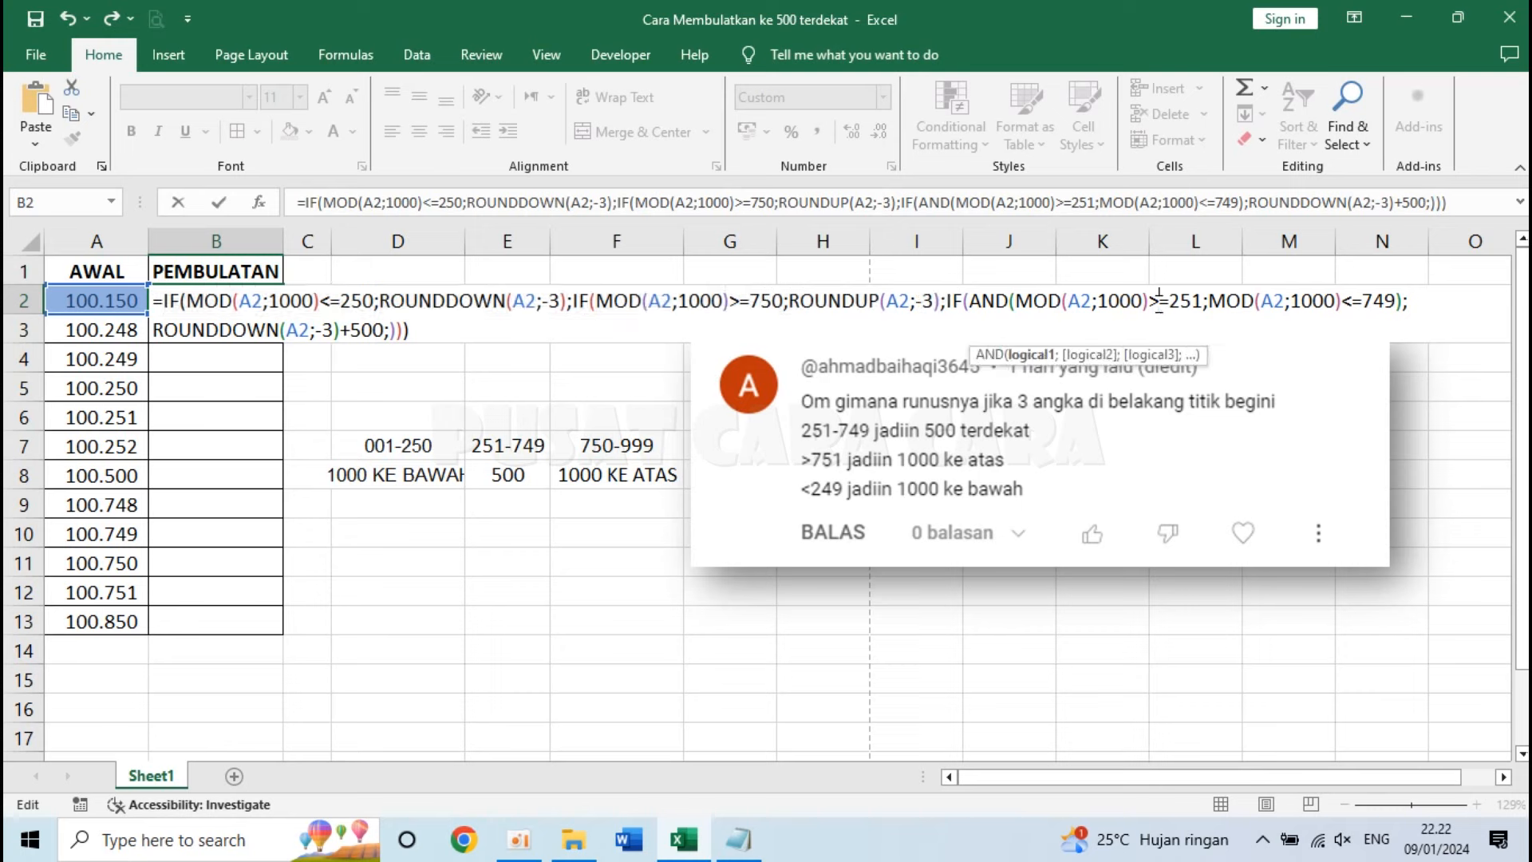
pyautogui.doubleClick(993, 302)
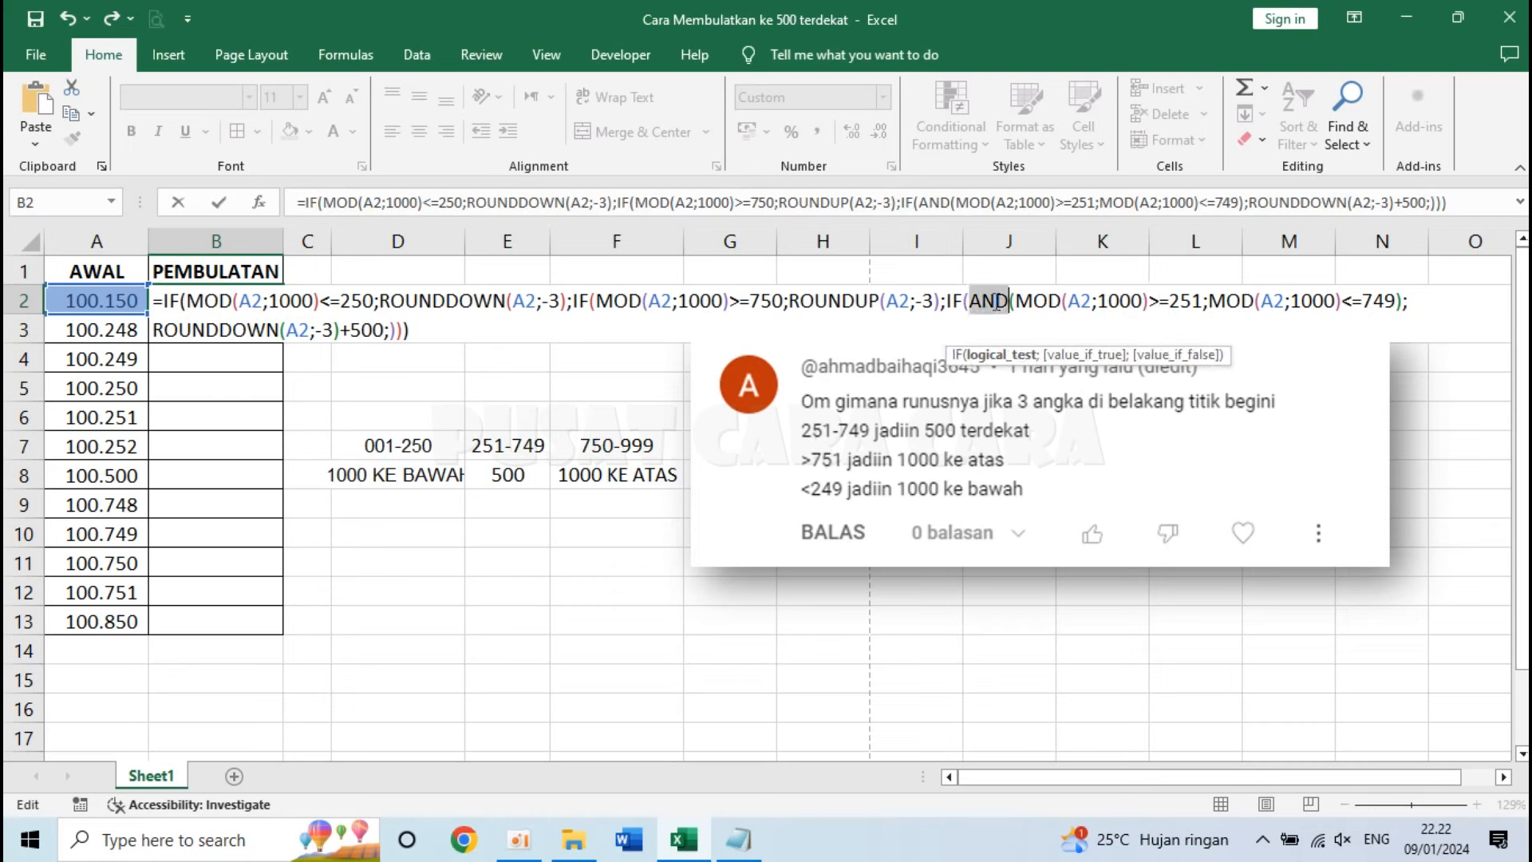
pyautogui.click(1361, 297)
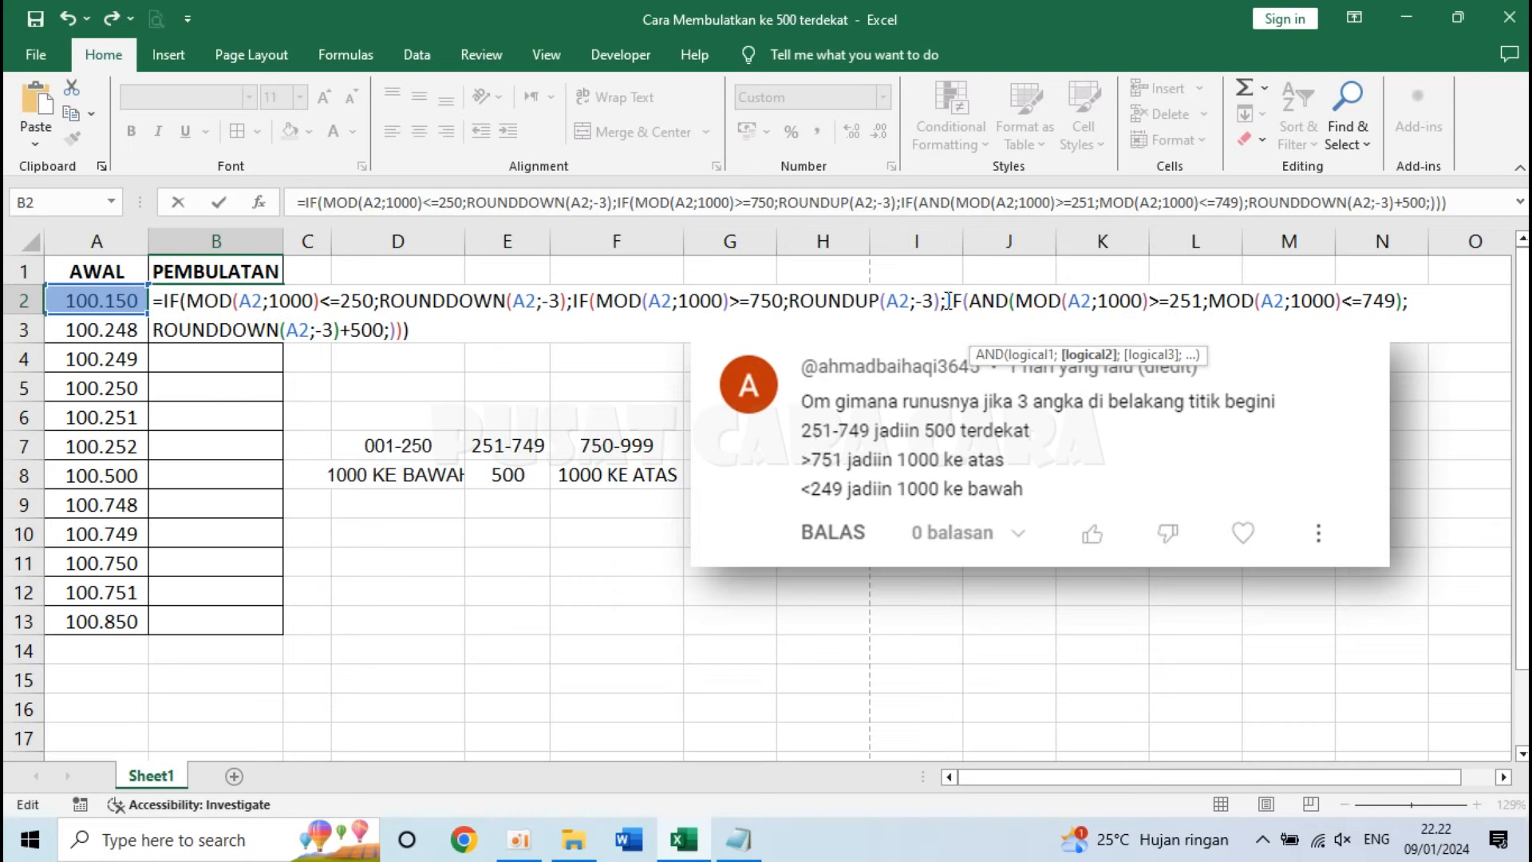
pyautogui.moveTo(947, 302); pyautogui.dragTo(1182, 293)
pyautogui.moveTo(1196, 292); pyautogui.dragTo(1417, 297)
pyautogui.click(1417, 297)
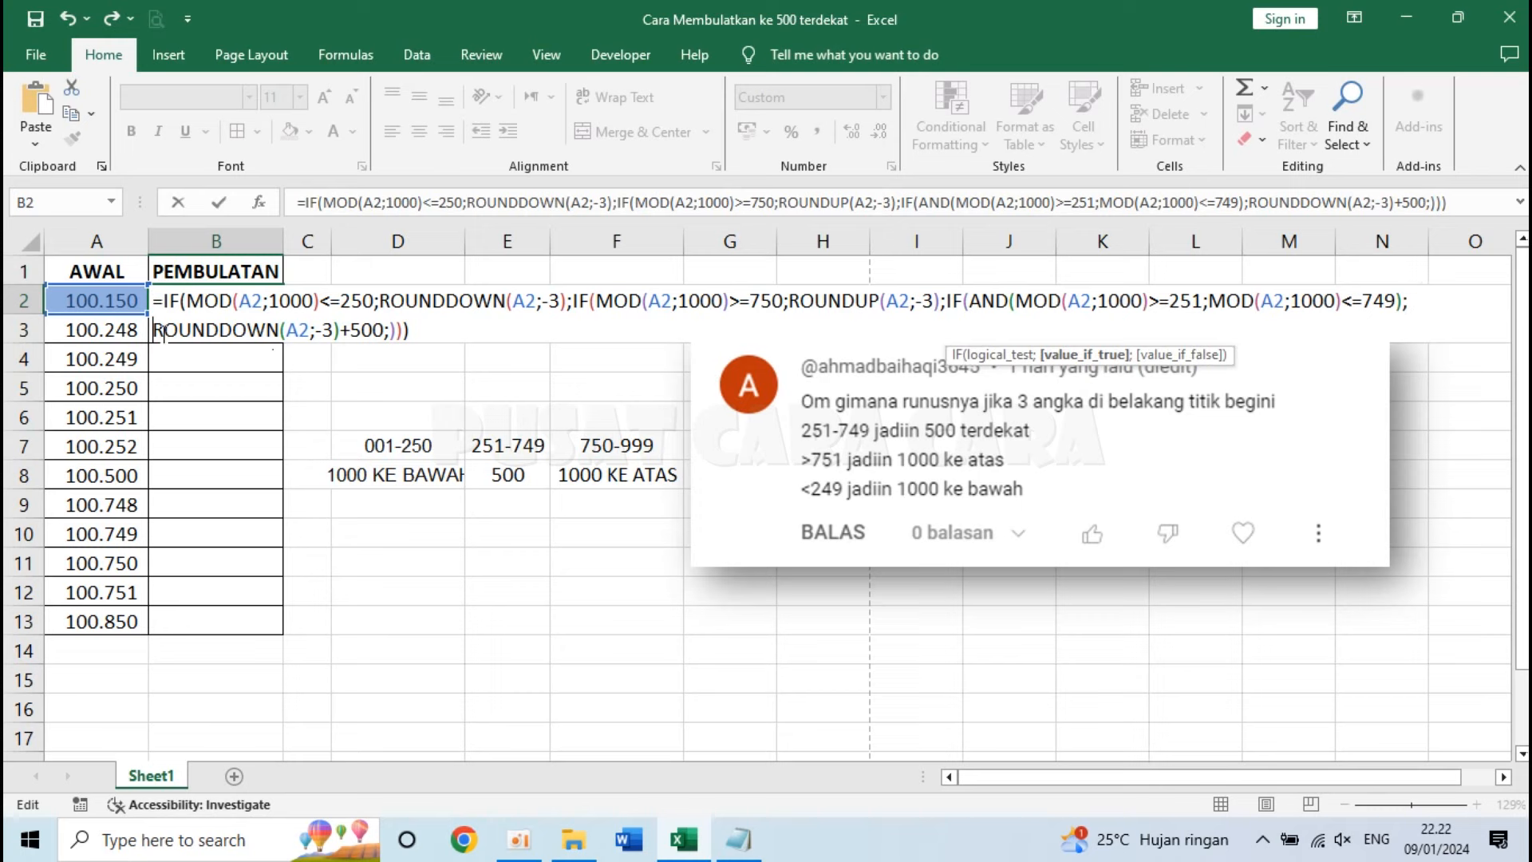
pyautogui.moveTo(157, 329); pyautogui.dragTo(344, 335)
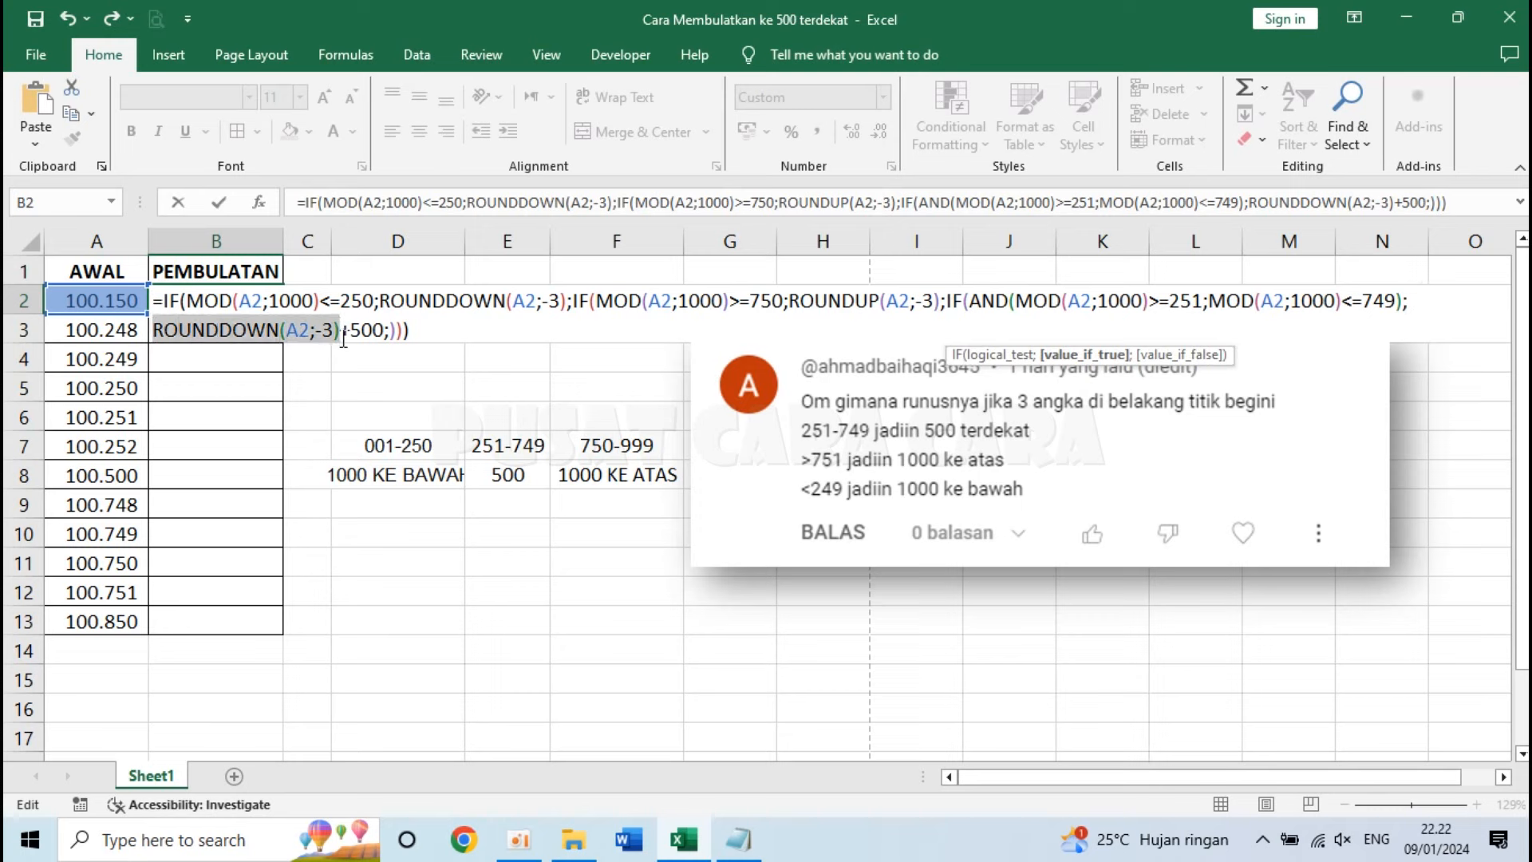
pyautogui.click(415, 330)
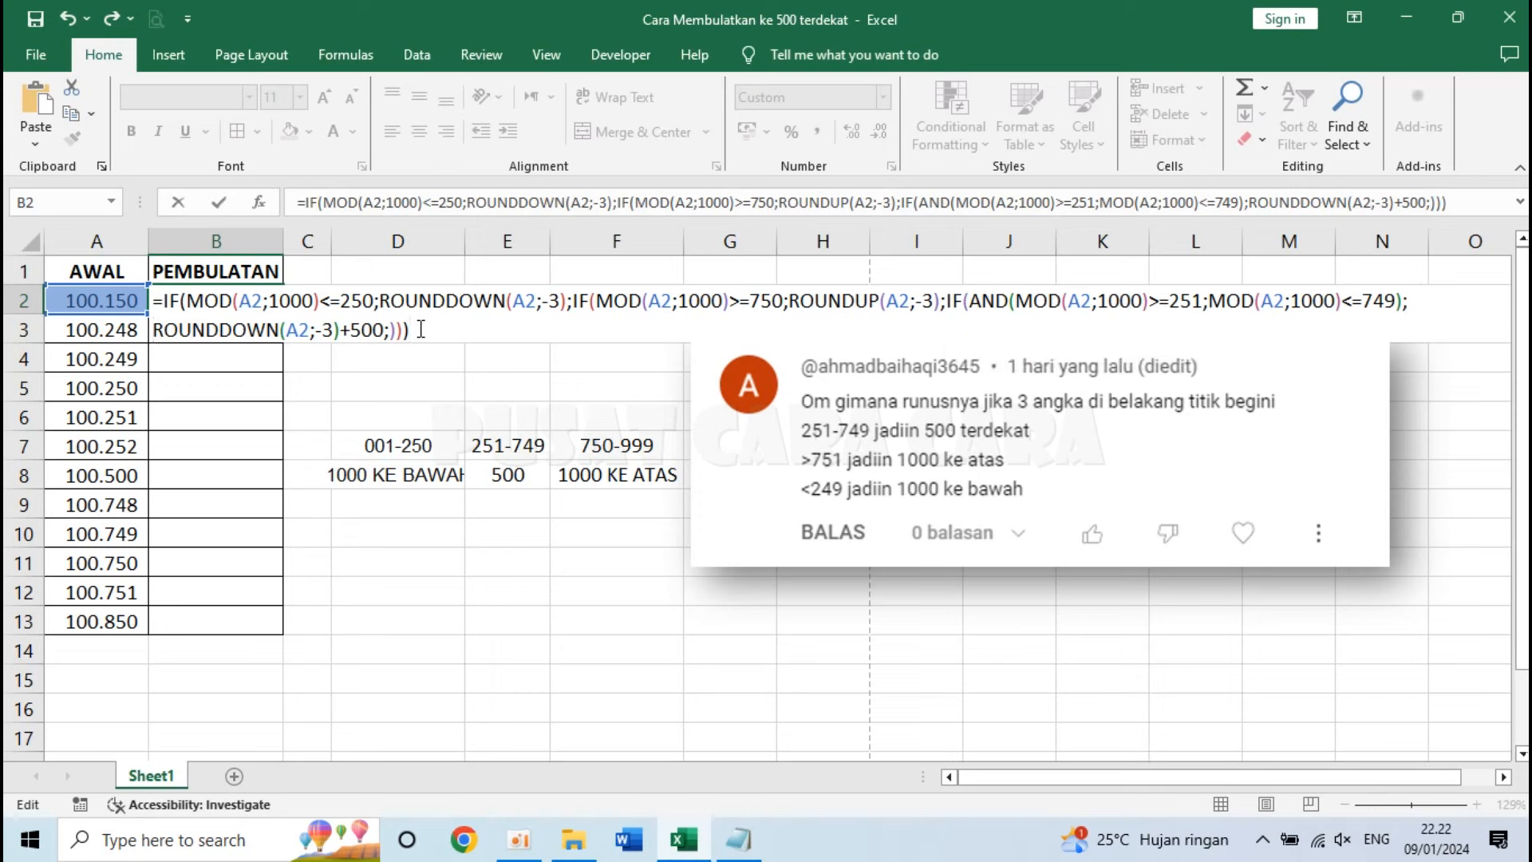
# Commit the B2 rounding formula and fill it down to B13
pyautogui.press('Return')
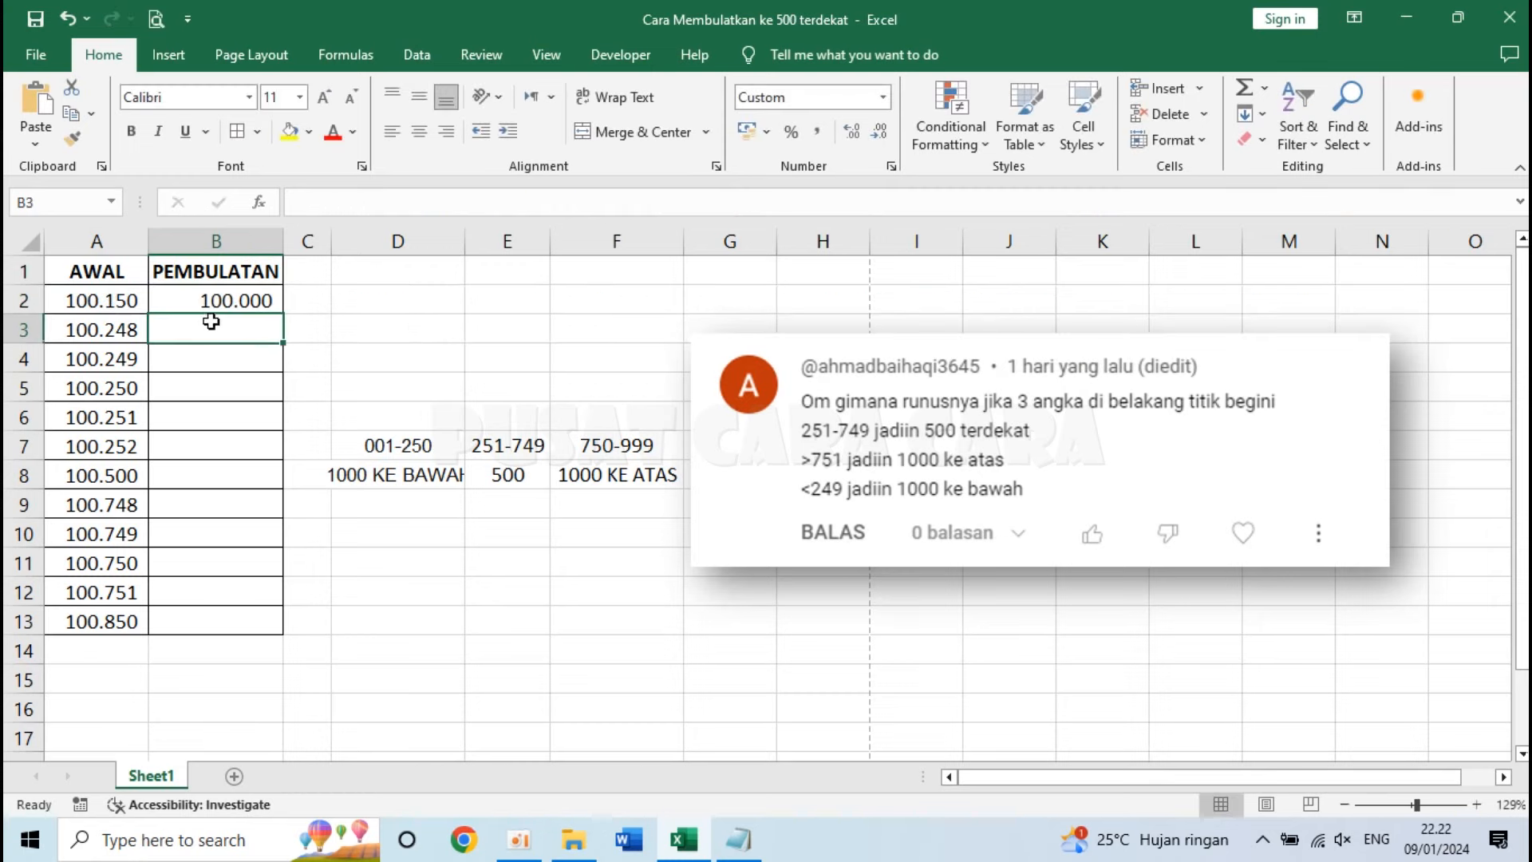
pyautogui.click(92, 298)
pyautogui.click(216, 298)
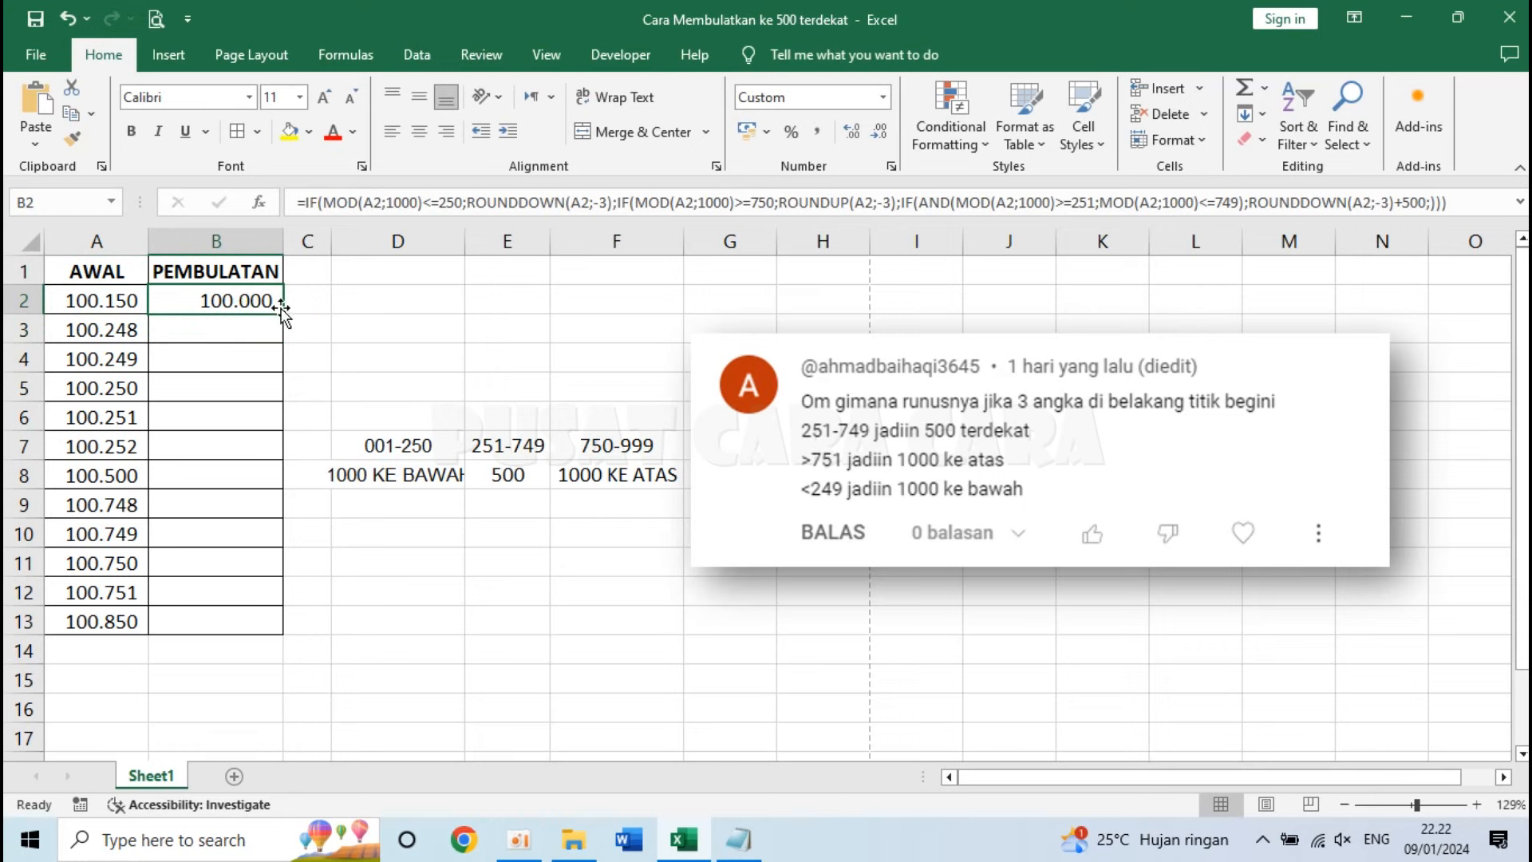
pyautogui.doubleClick(283, 313)
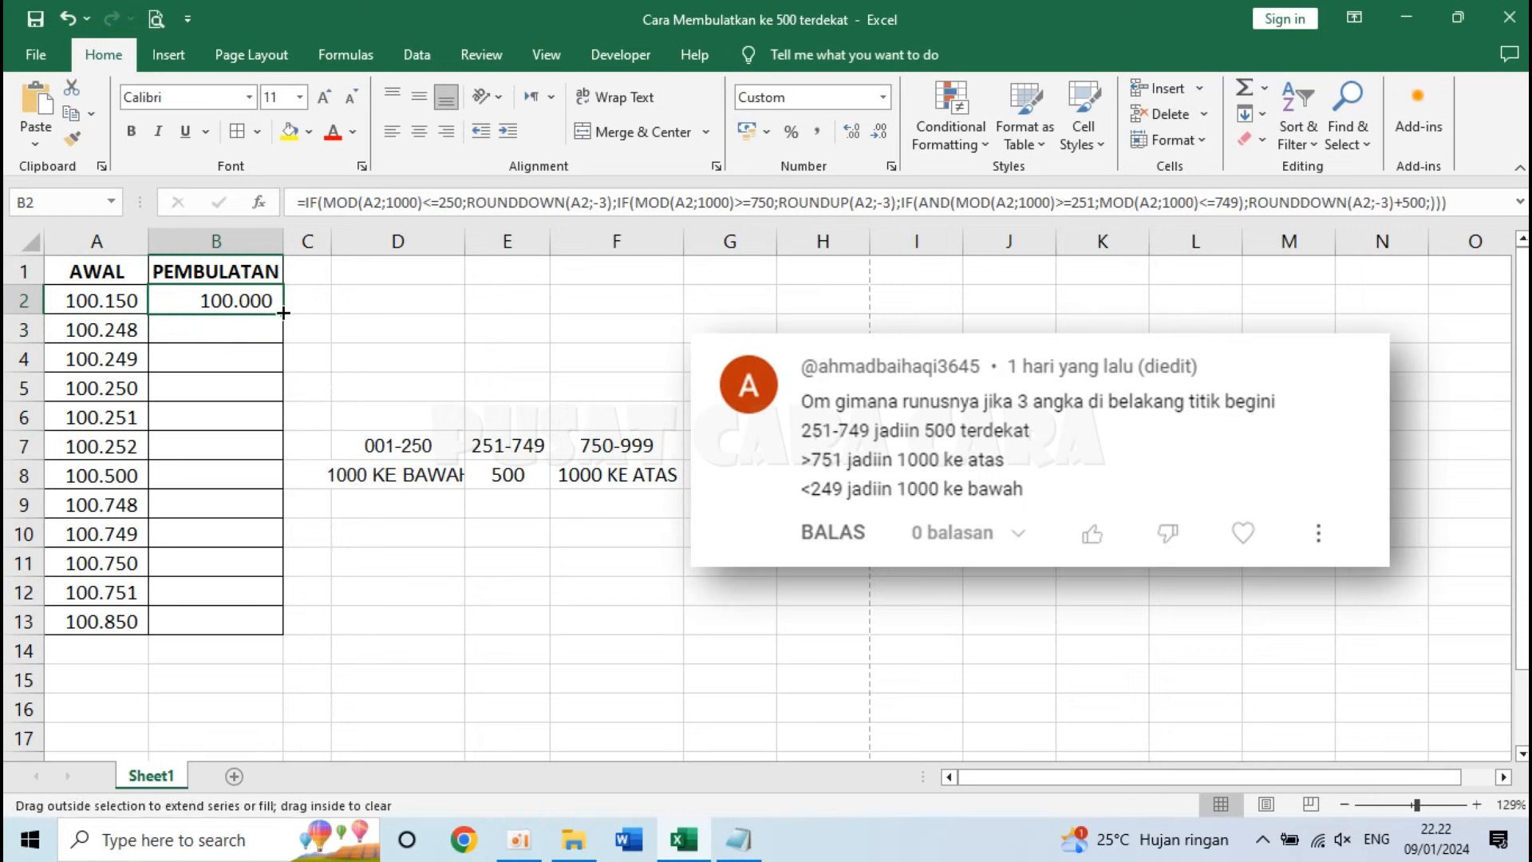
# Move the range guide table from D7:F8 up to D1:F2
pyautogui.click(393, 447)
pyautogui.moveTo(393, 447); pyautogui.dragTo(589, 477)
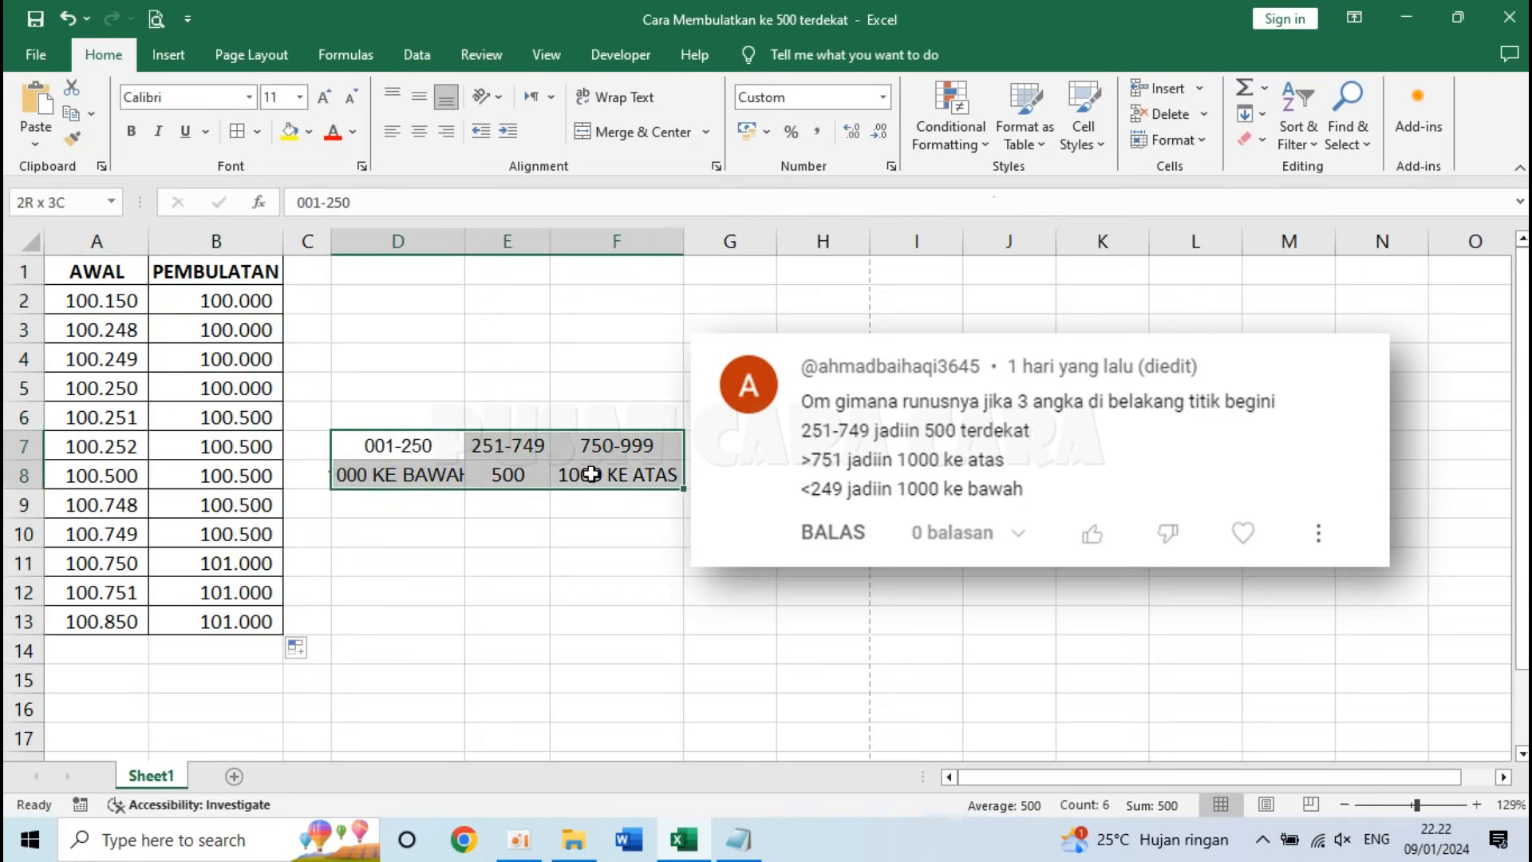
pyautogui.hotkey('ctrl', 'c')
pyautogui.press('Up')
pyautogui.press('Up')
pyautogui.press('Up')
pyautogui.press('Up')
pyautogui.press('Up')
pyautogui.press('Up')
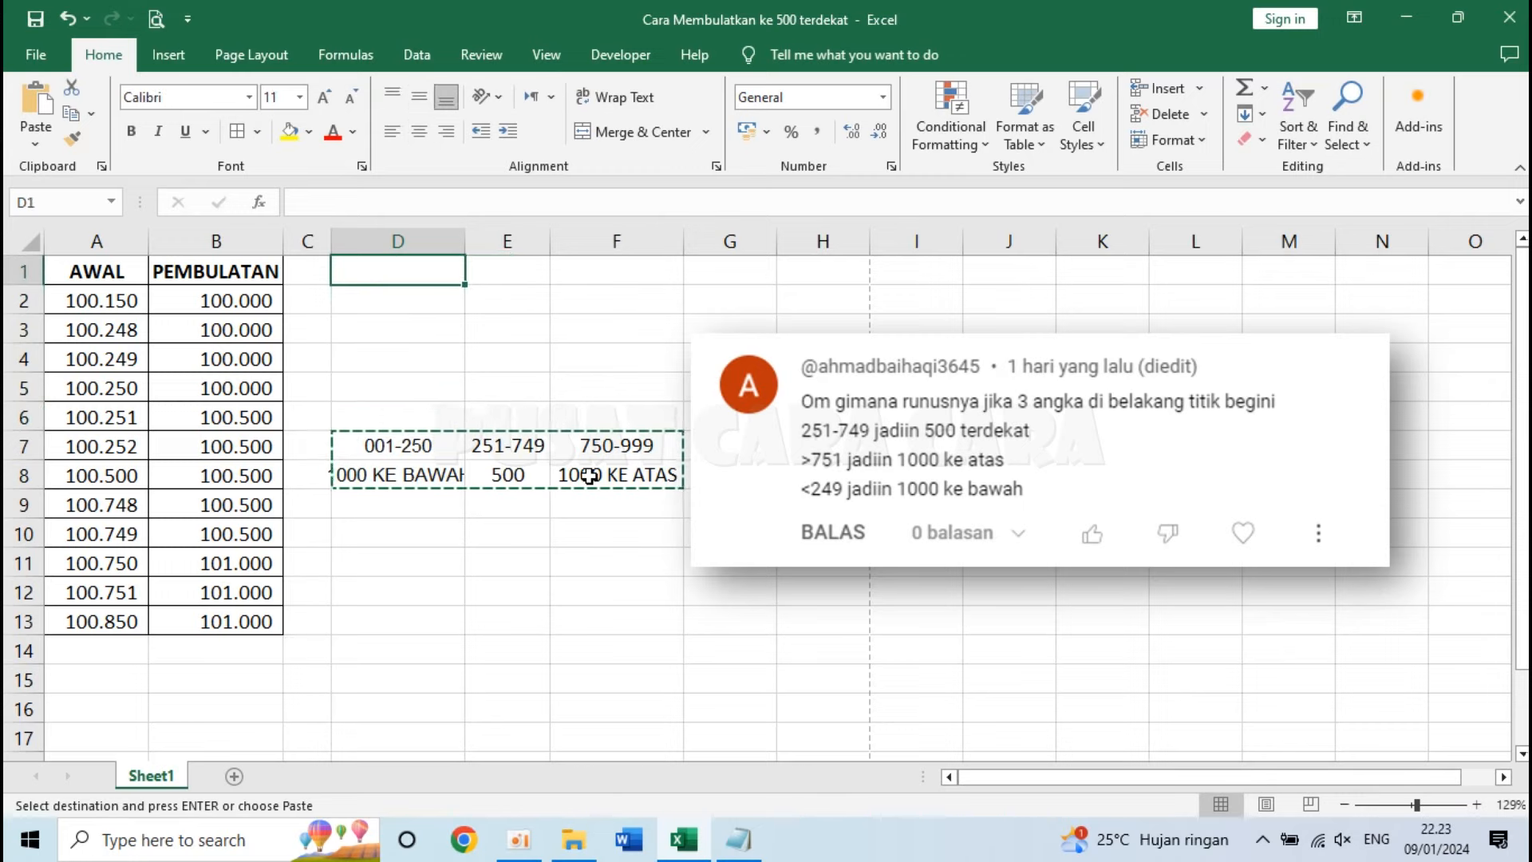
pyautogui.hotkey('ctrl', 'v')
pyautogui.press('Down')
pyautogui.click(89, 303)
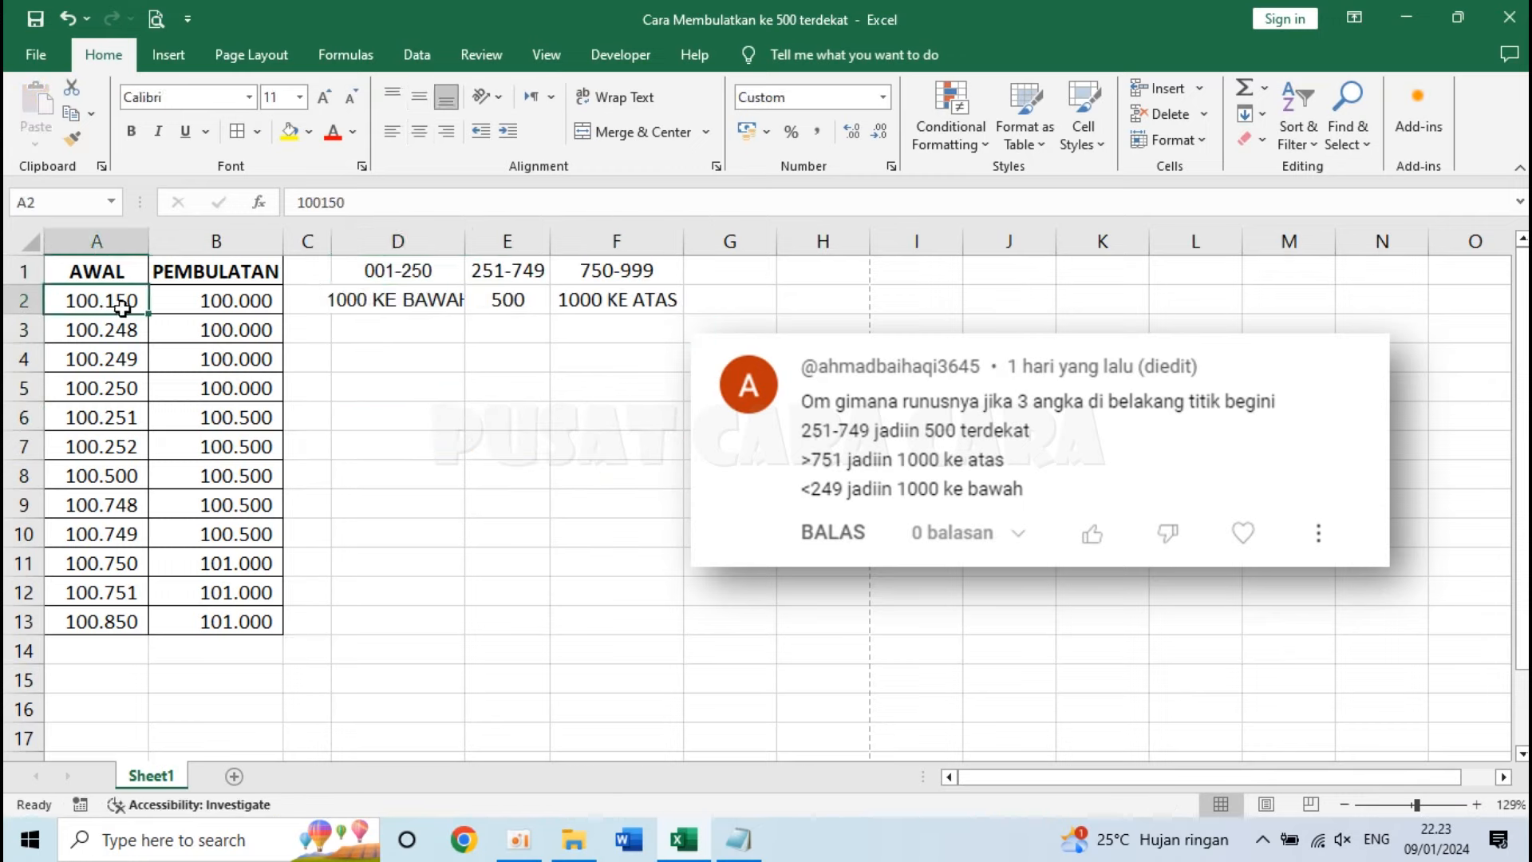
pyautogui.click(388, 300)
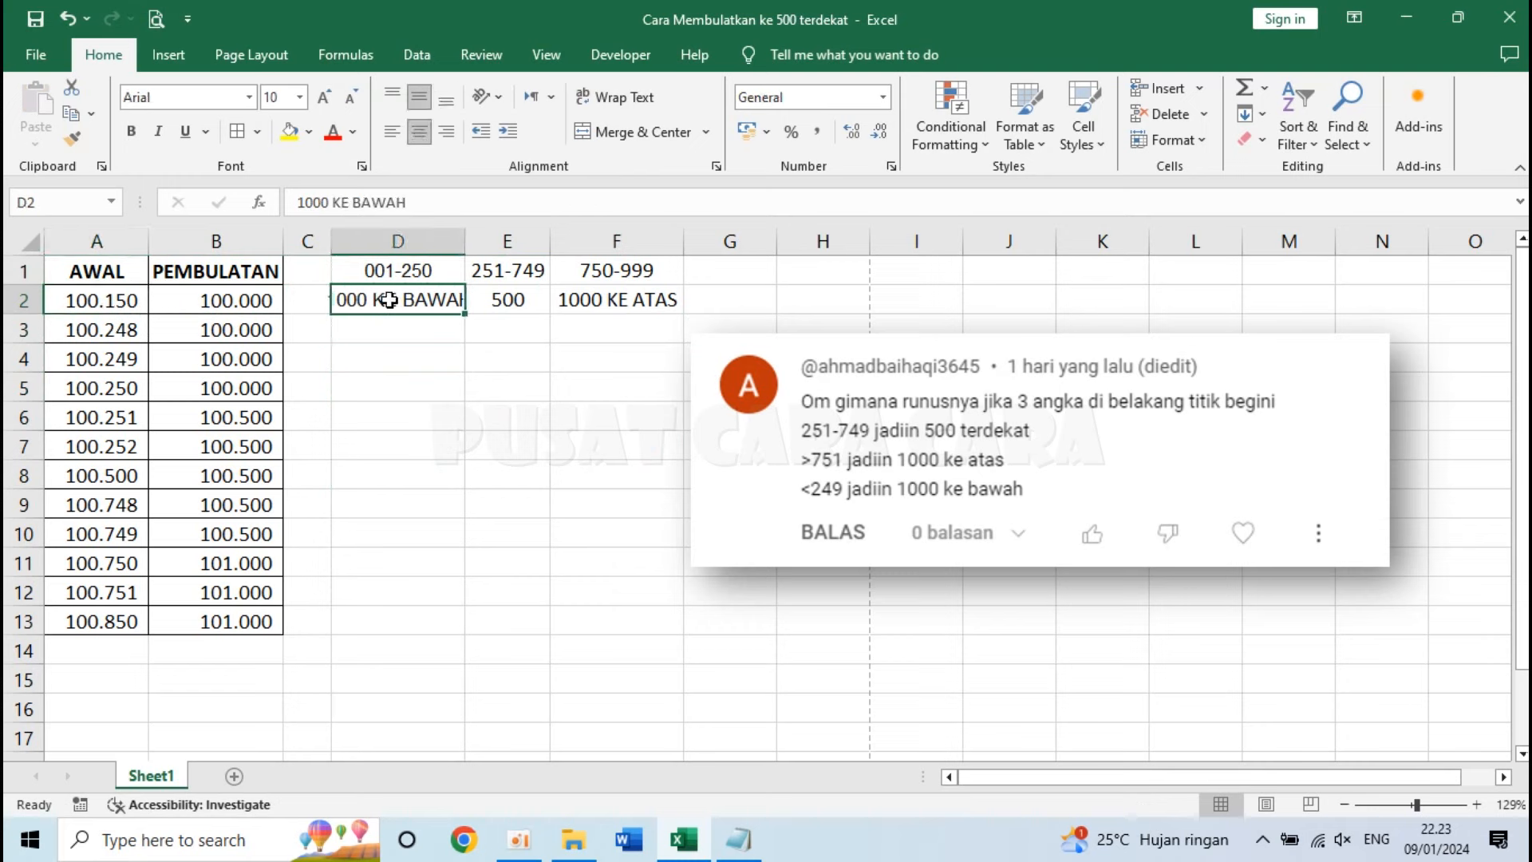
pyautogui.click(204, 304)
pyautogui.click(130, 334)
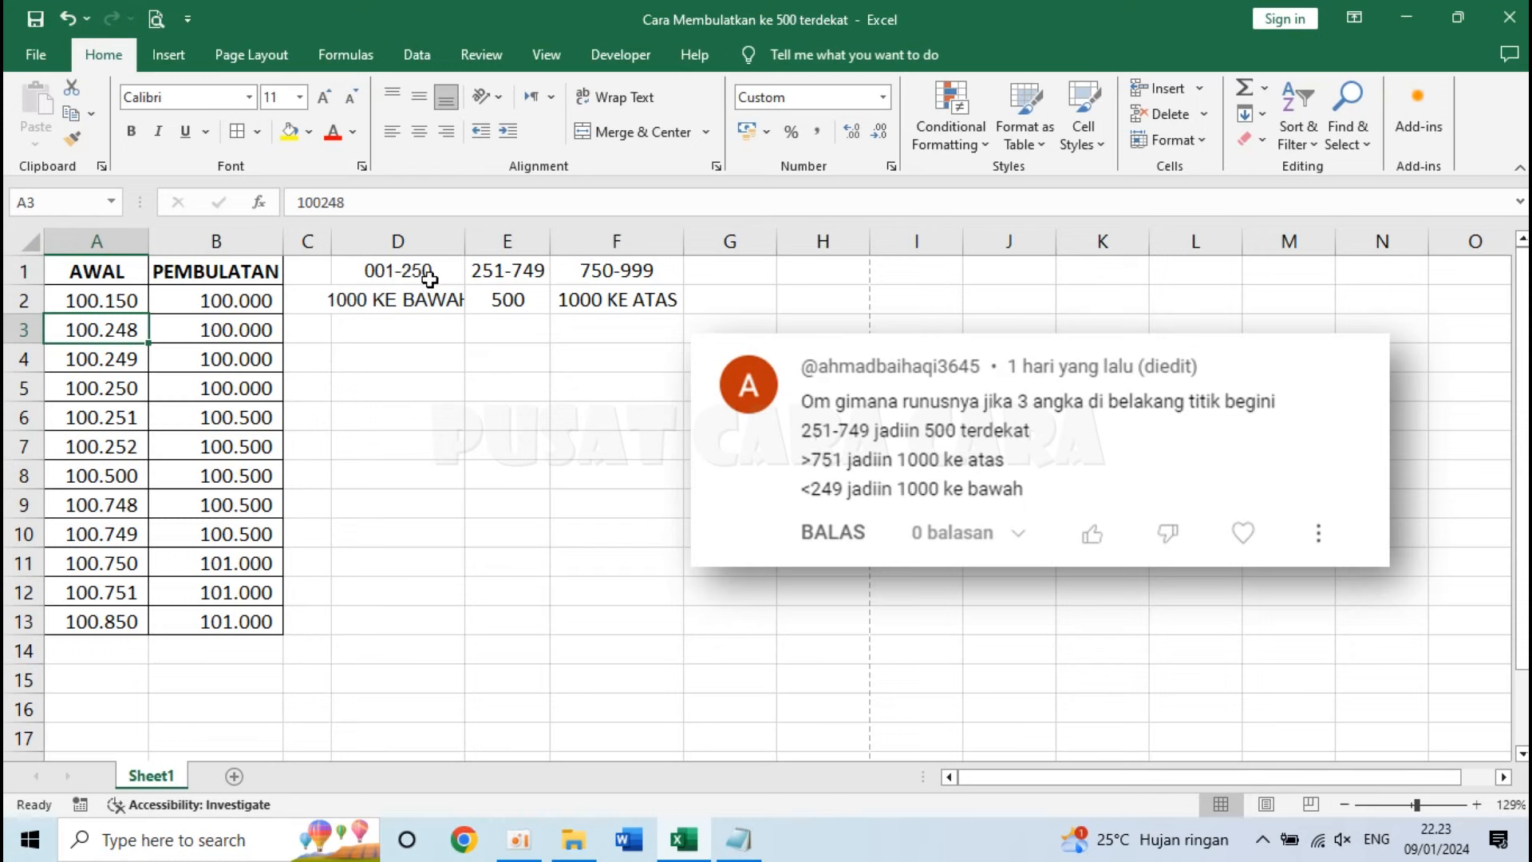
pyautogui.click(399, 302)
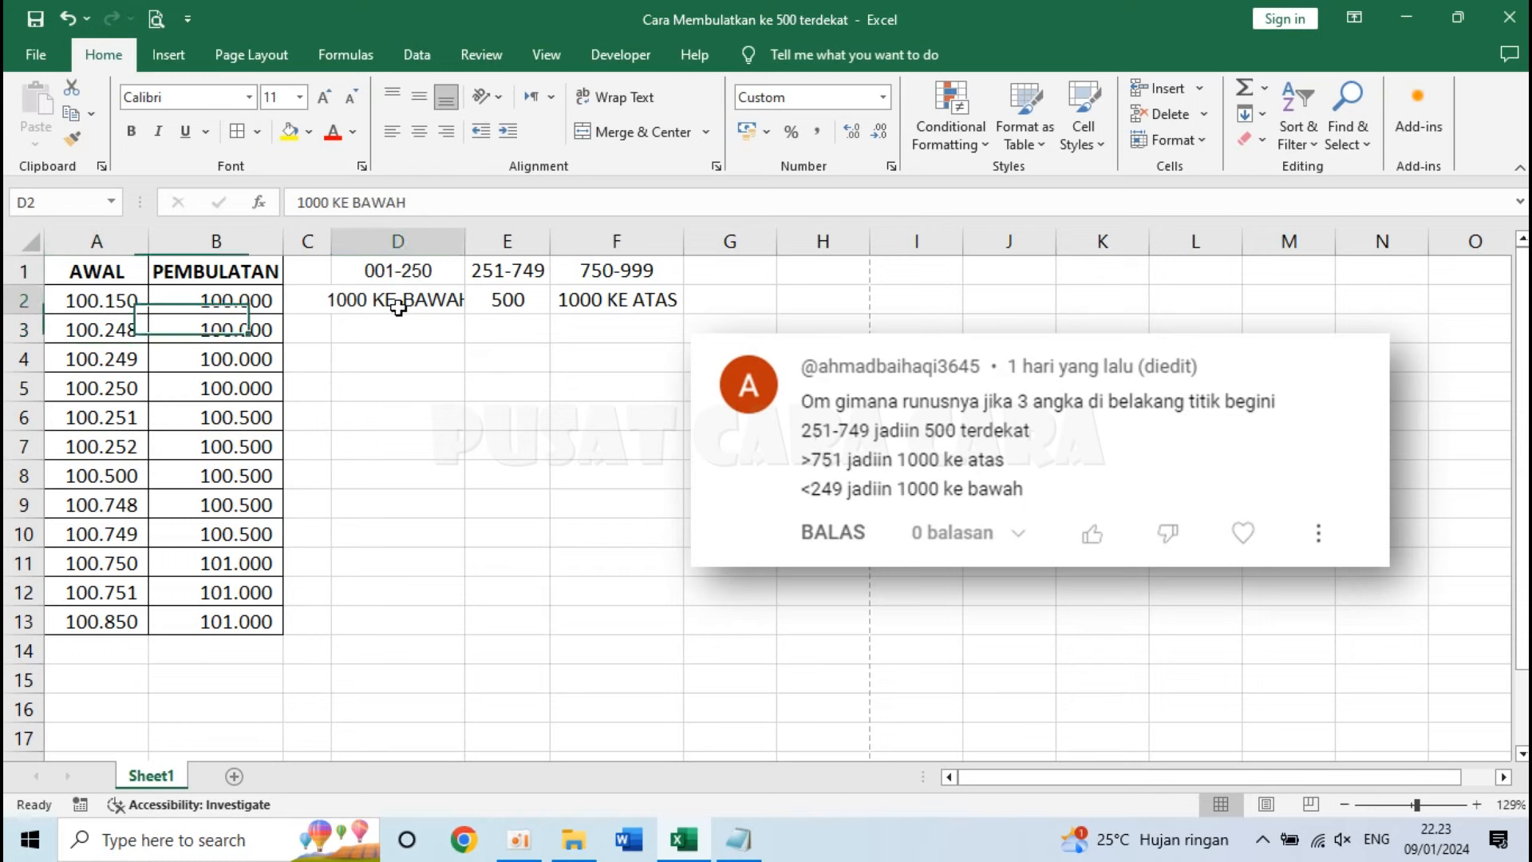
pyautogui.click(108, 359)
pyautogui.click(378, 299)
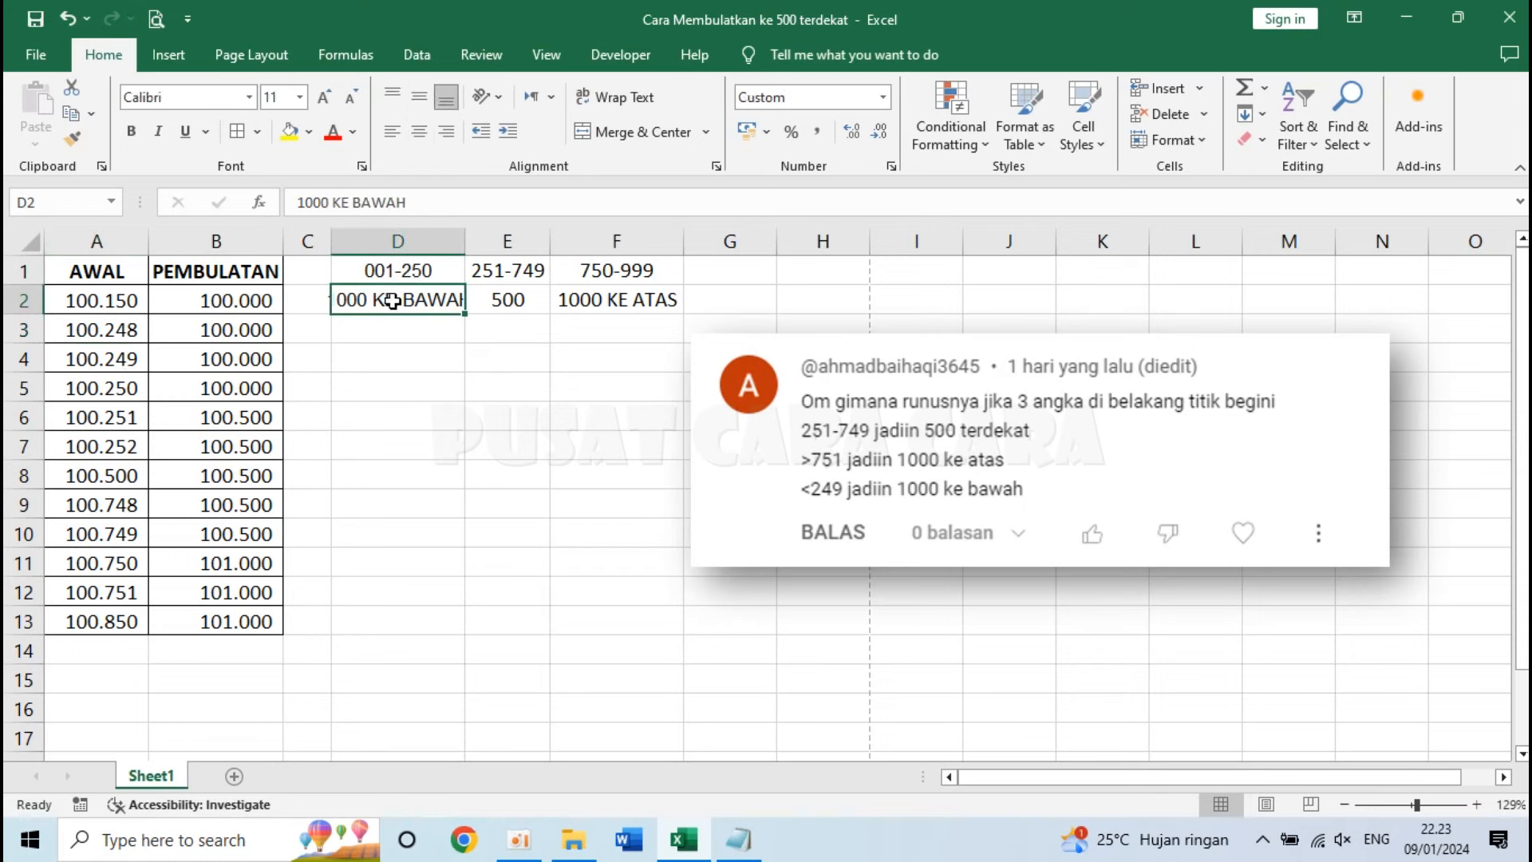
pyautogui.click(220, 361)
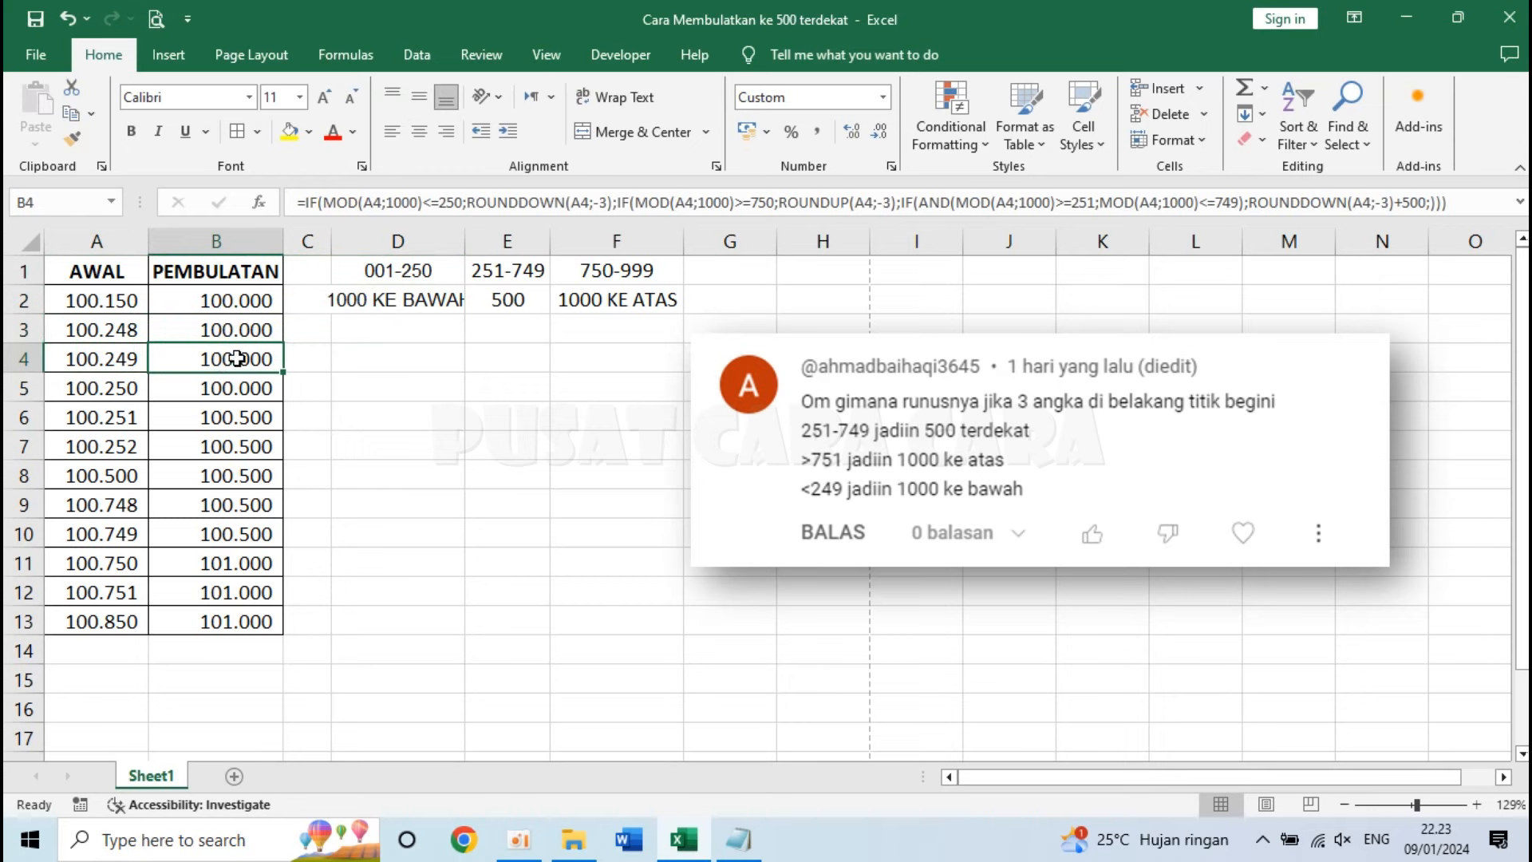
pyautogui.click(111, 392)
pyautogui.click(380, 274)
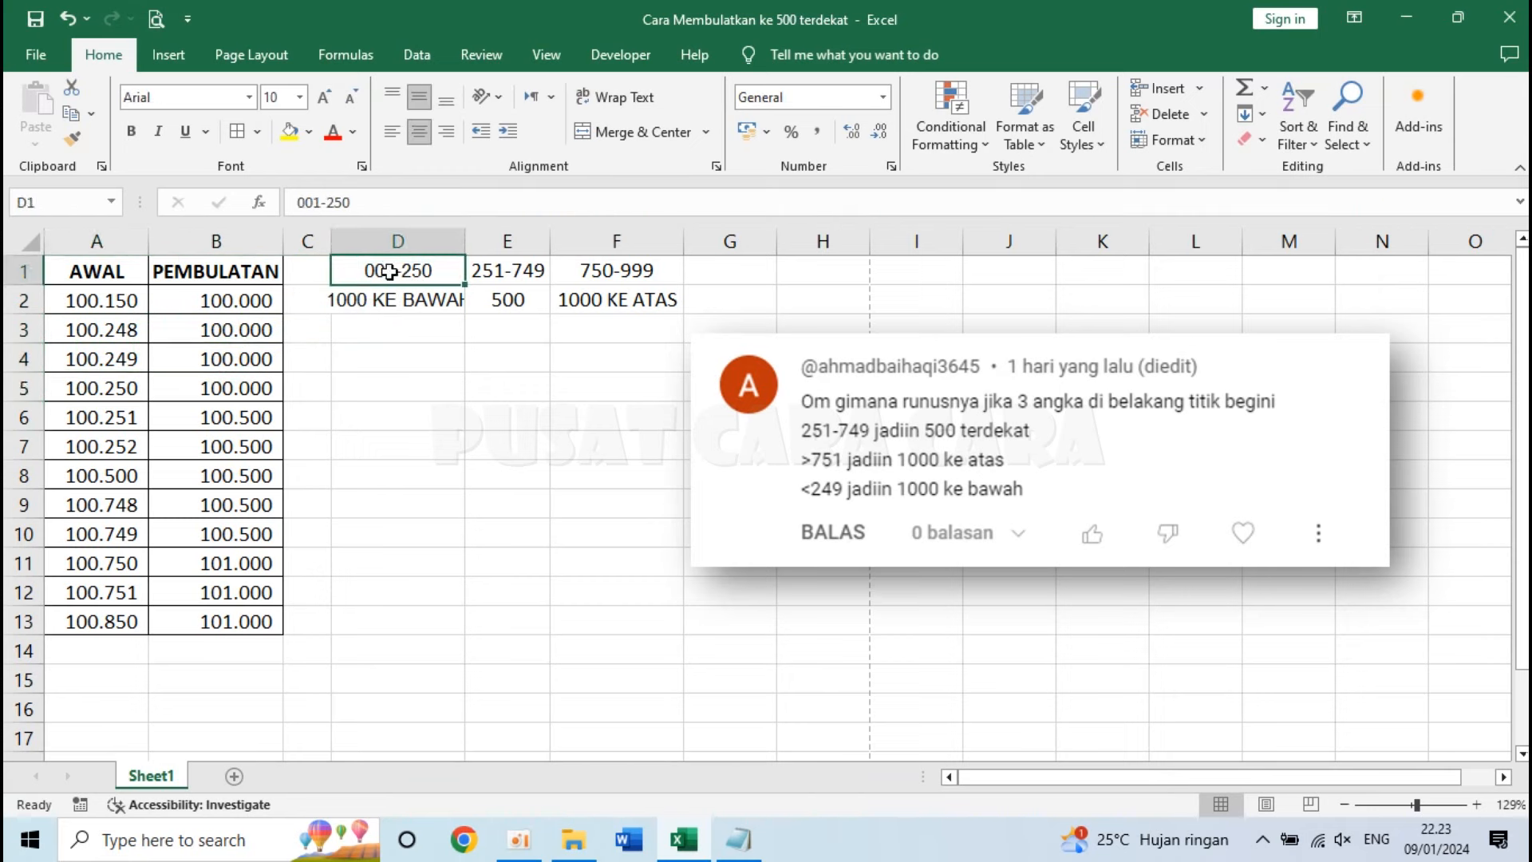
pyautogui.click(393, 300)
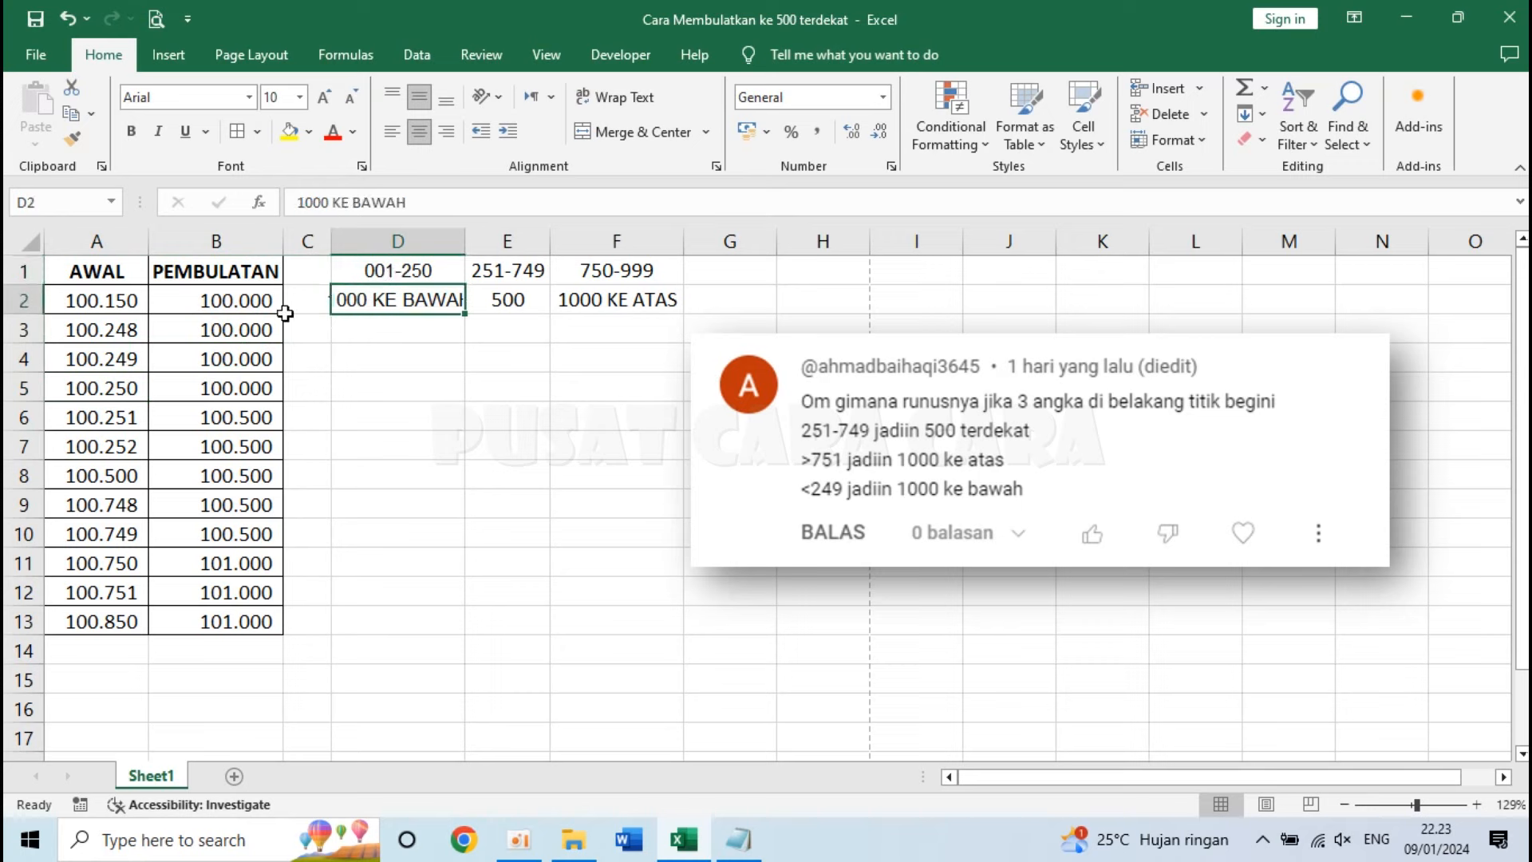
pyautogui.click(120, 390)
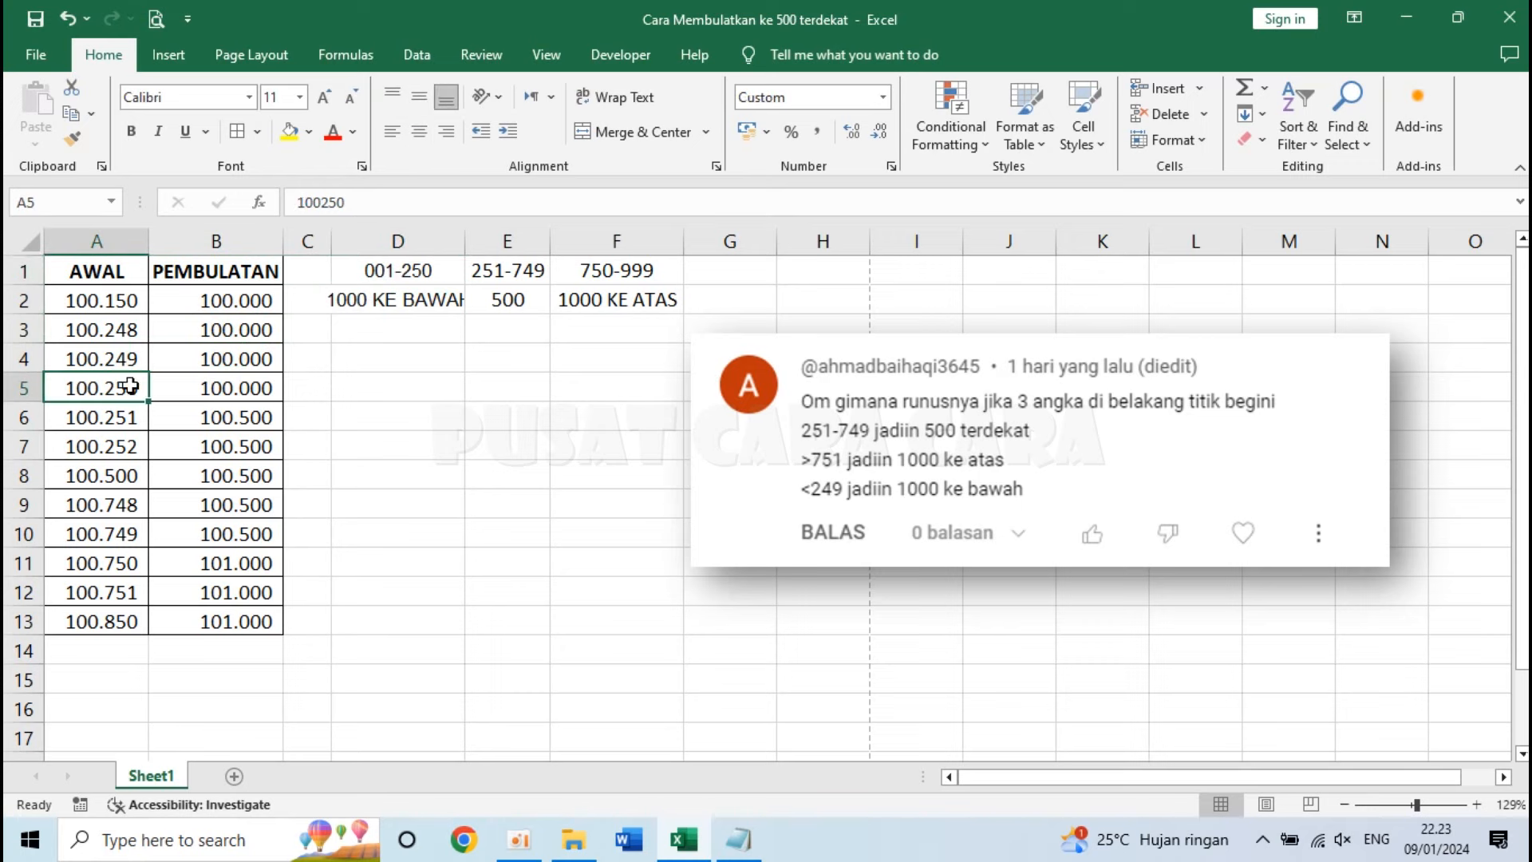
pyautogui.click(246, 387)
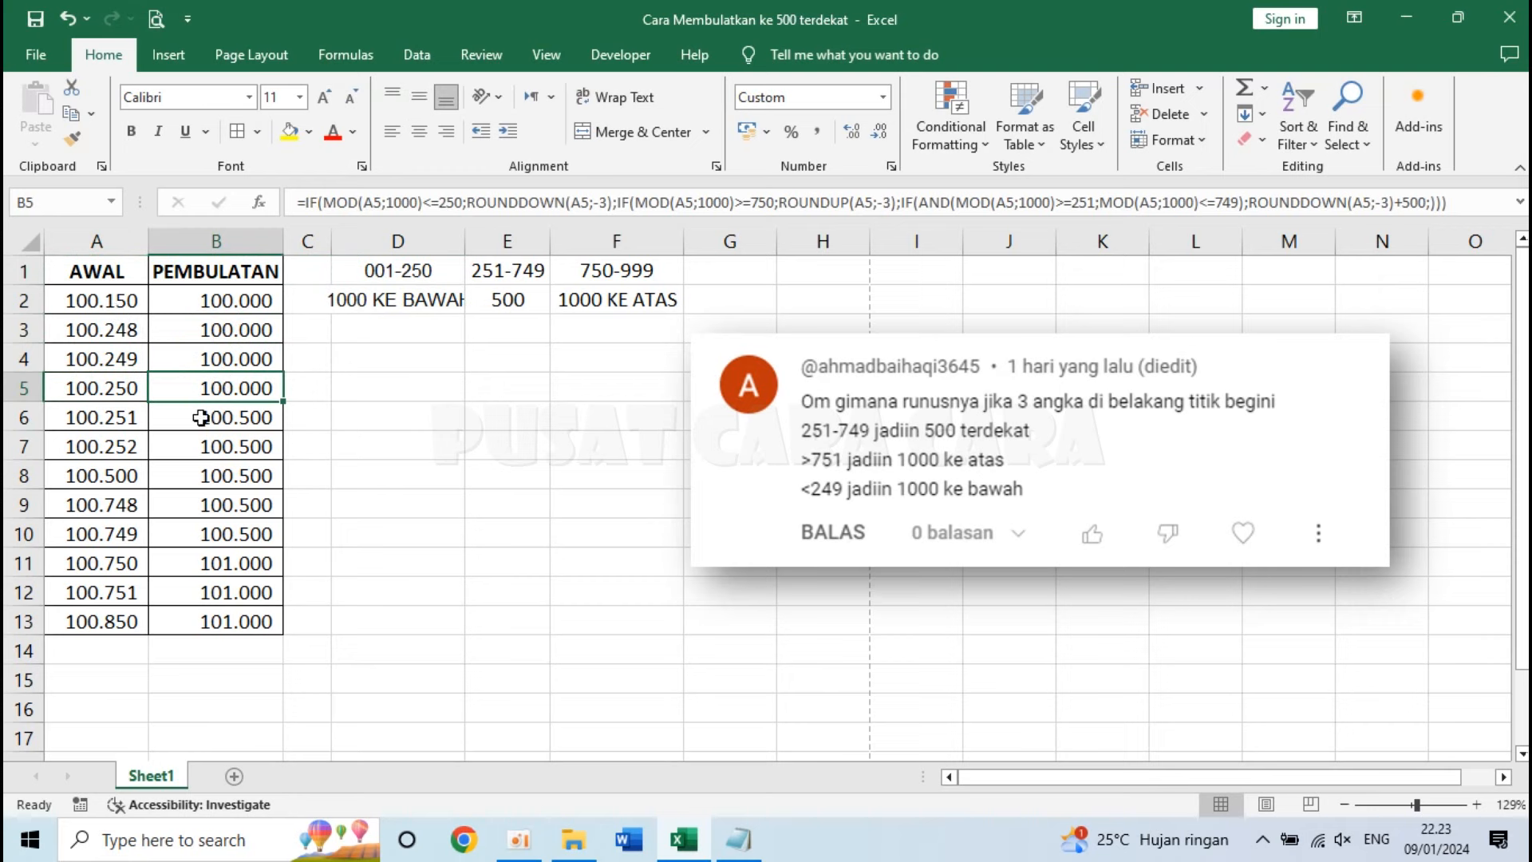
pyautogui.click(97, 424)
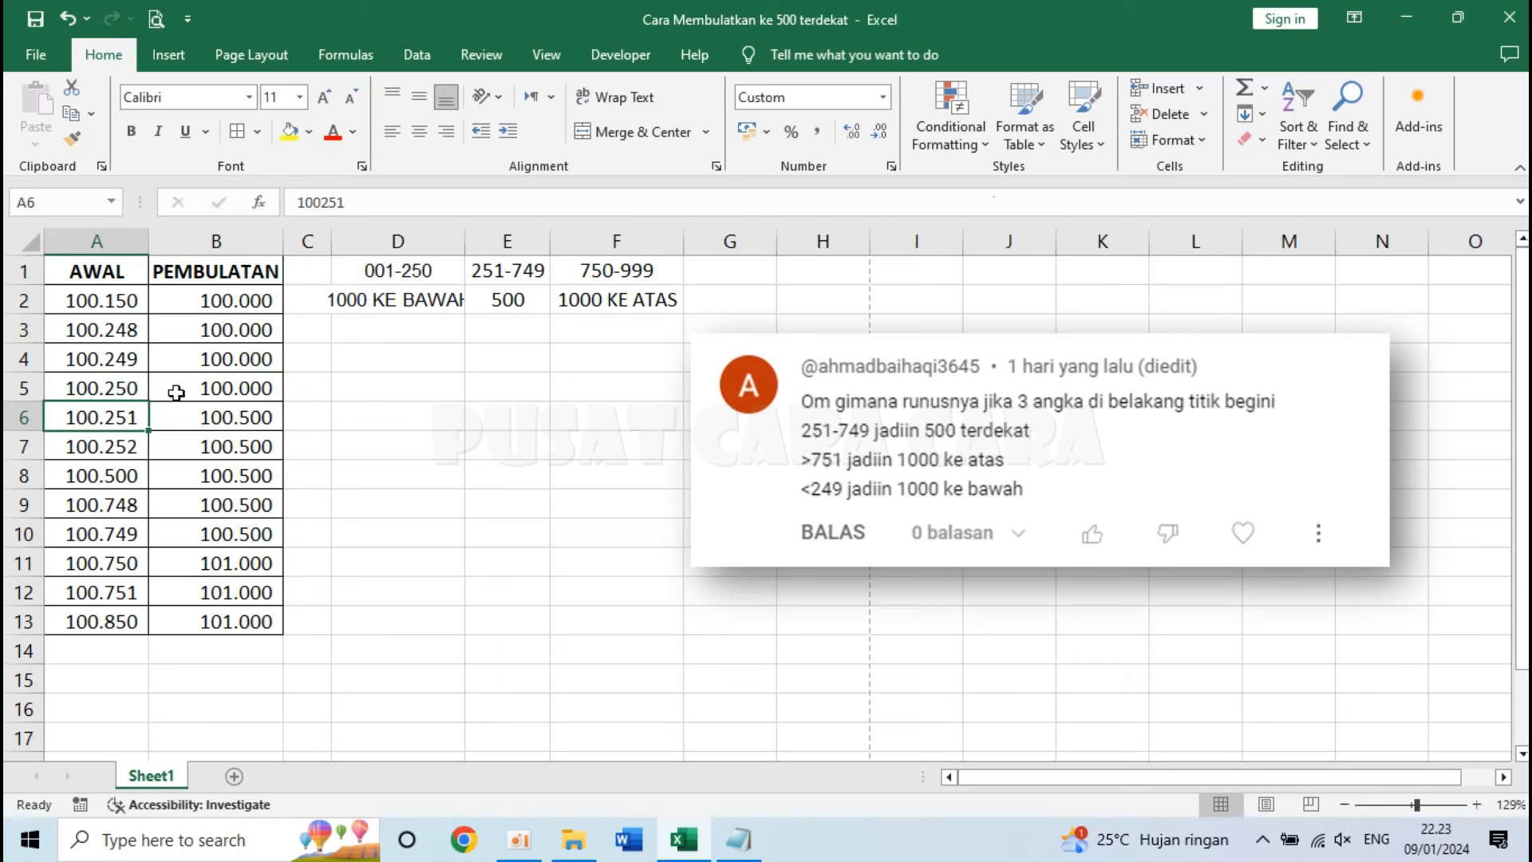
pyautogui.click(522, 278)
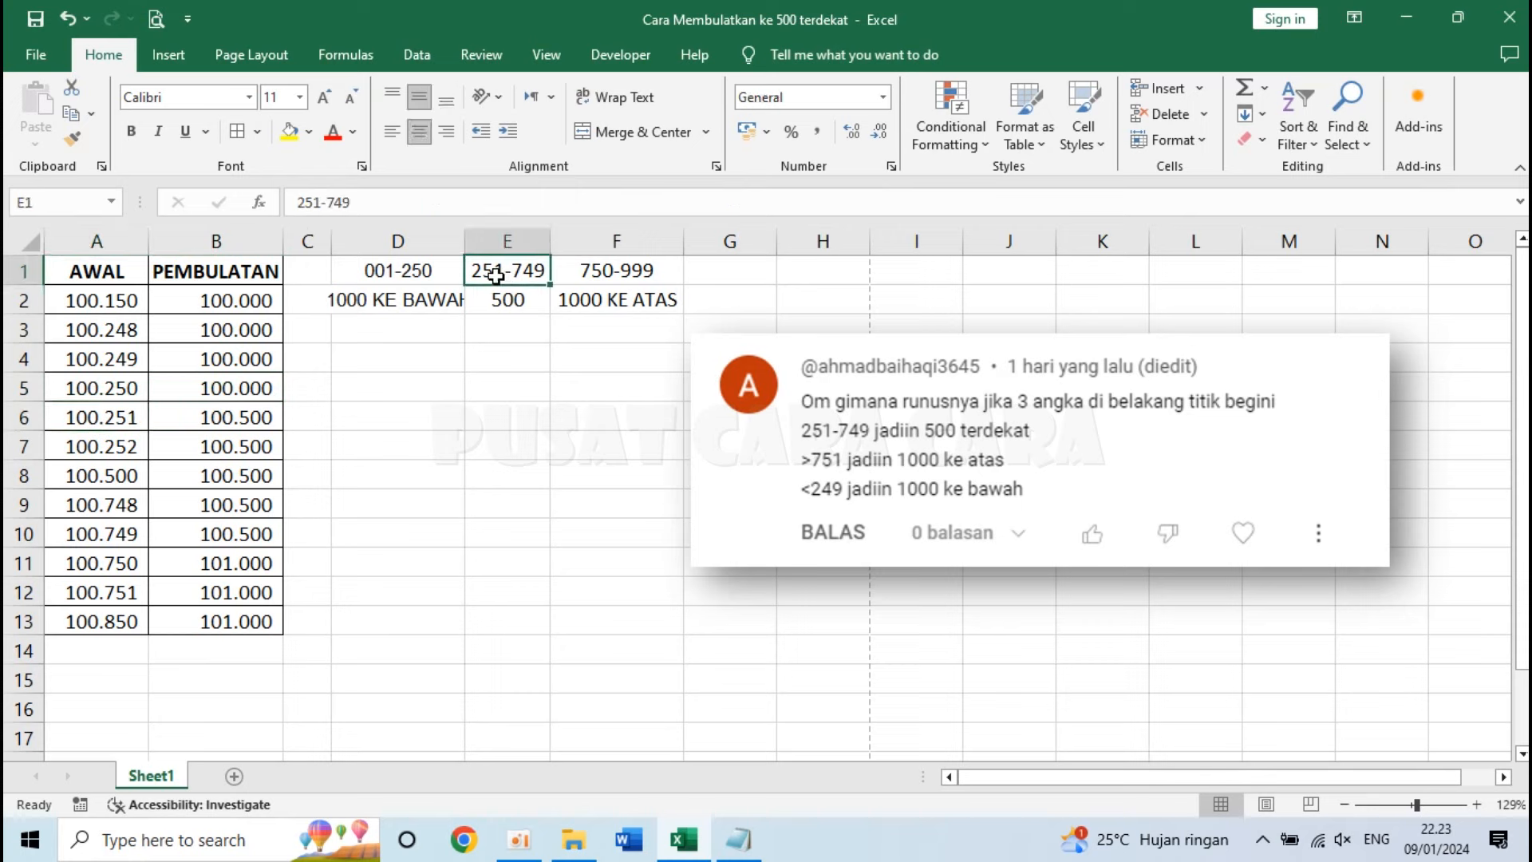
pyautogui.click(513, 300)
pyautogui.click(113, 421)
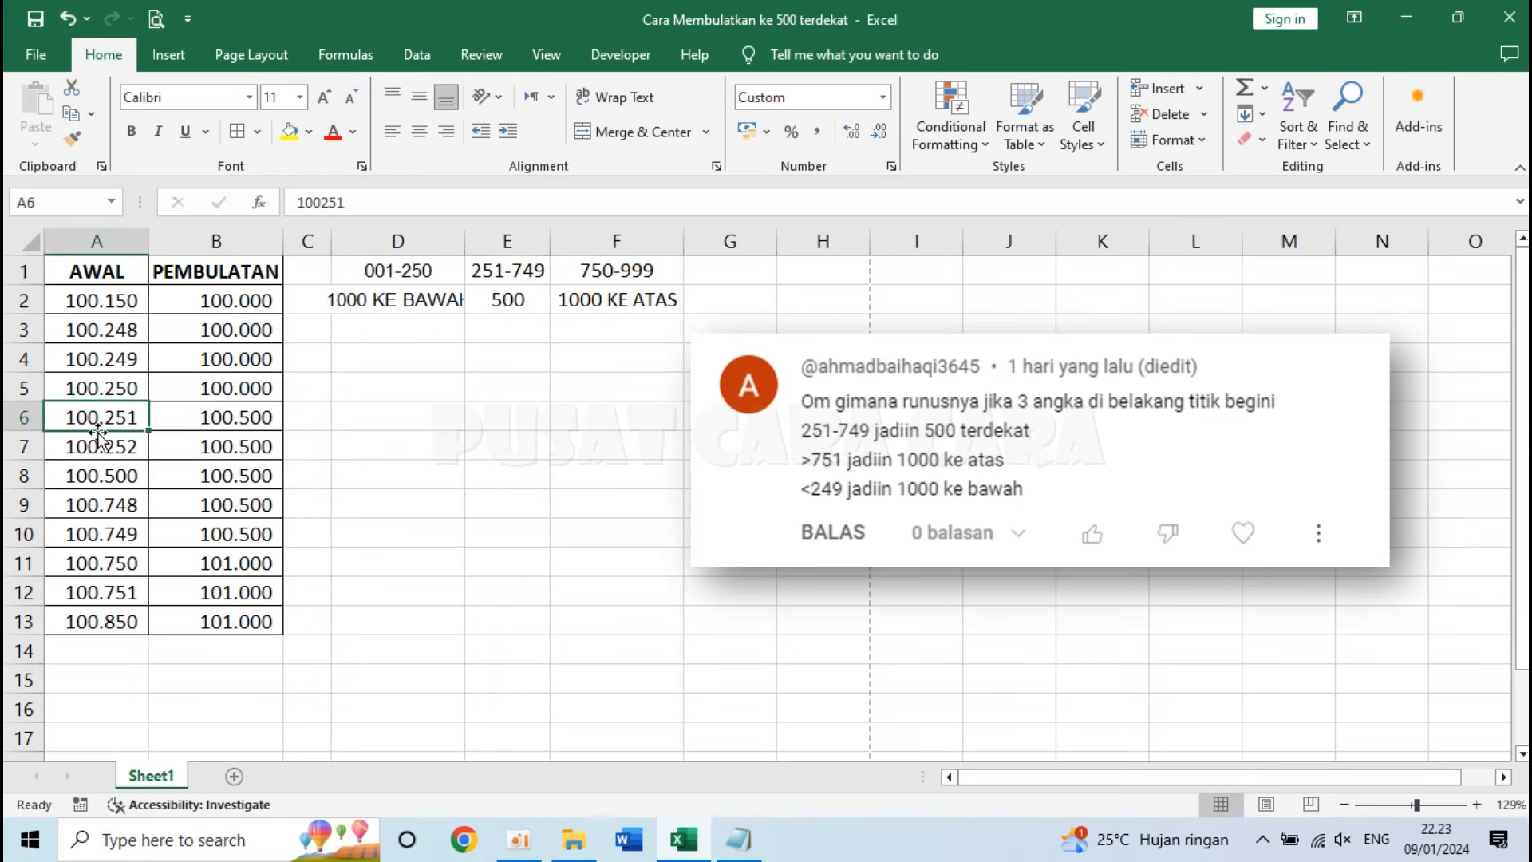
pyautogui.click(251, 420)
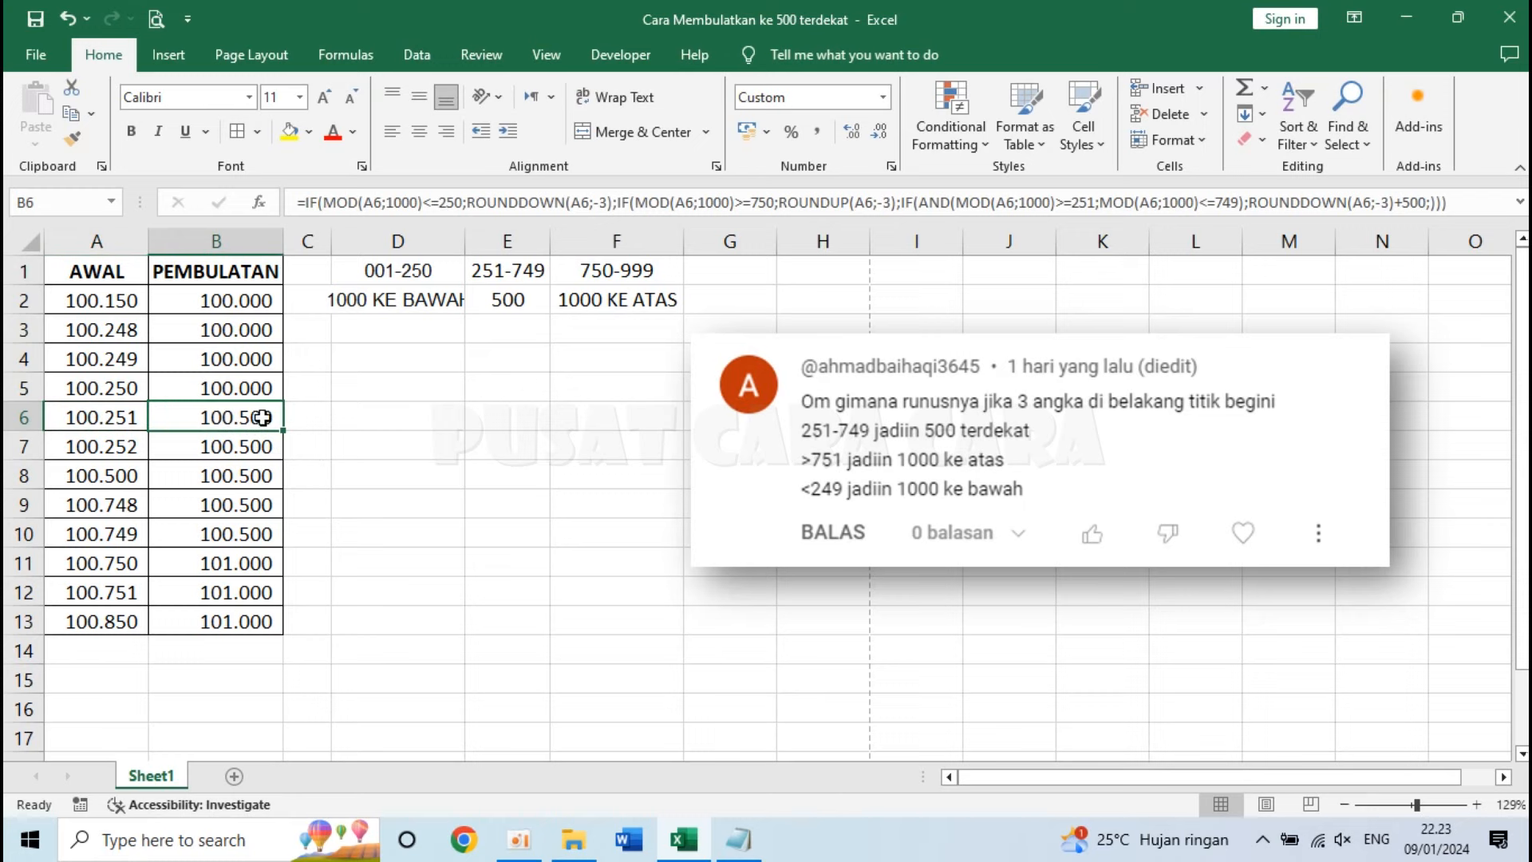
pyautogui.click(127, 449)
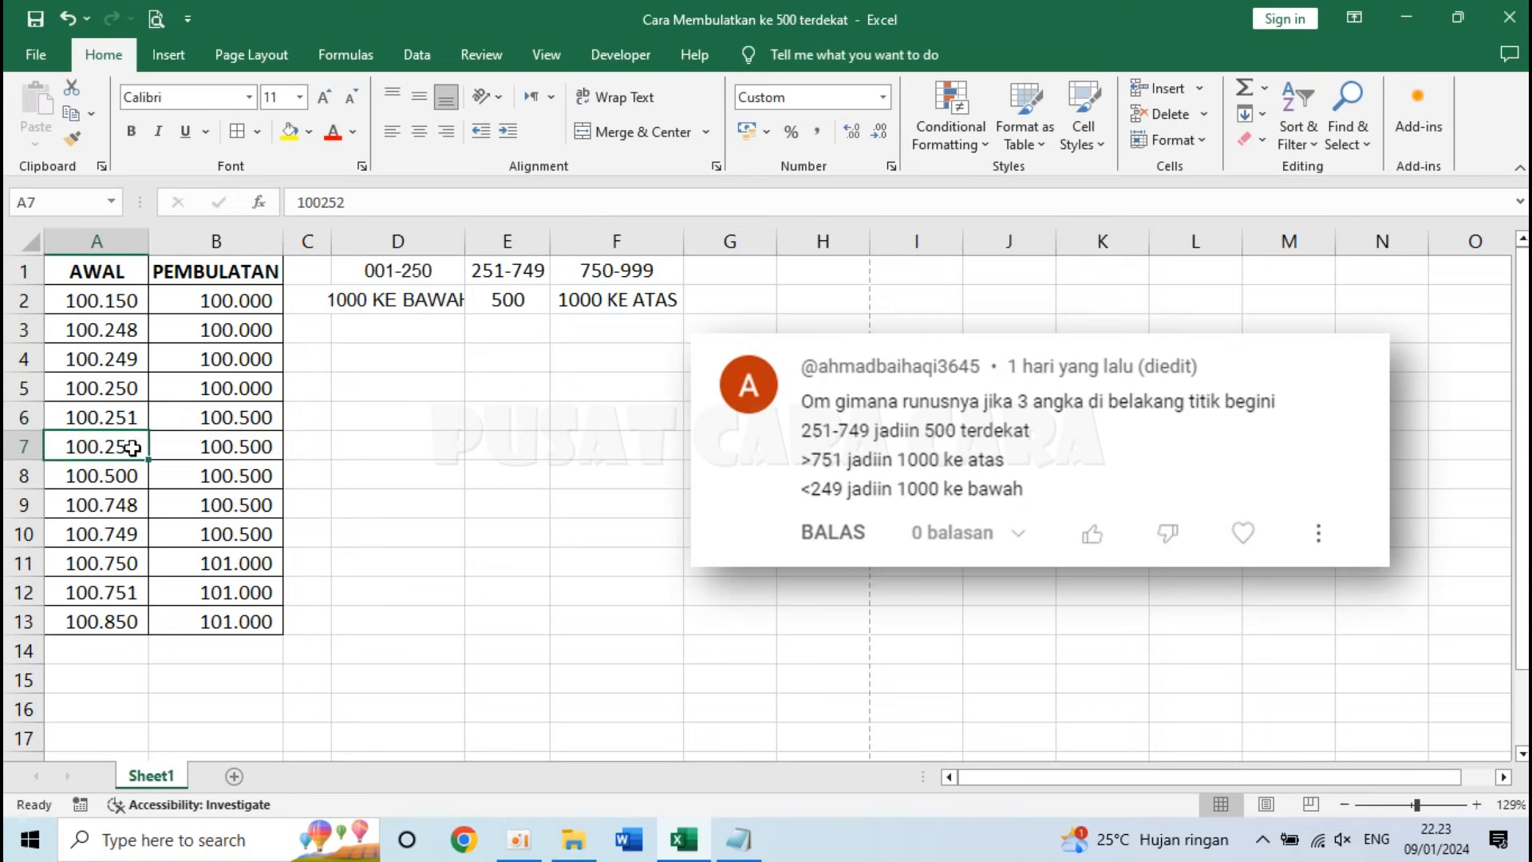
pyautogui.click(122, 478)
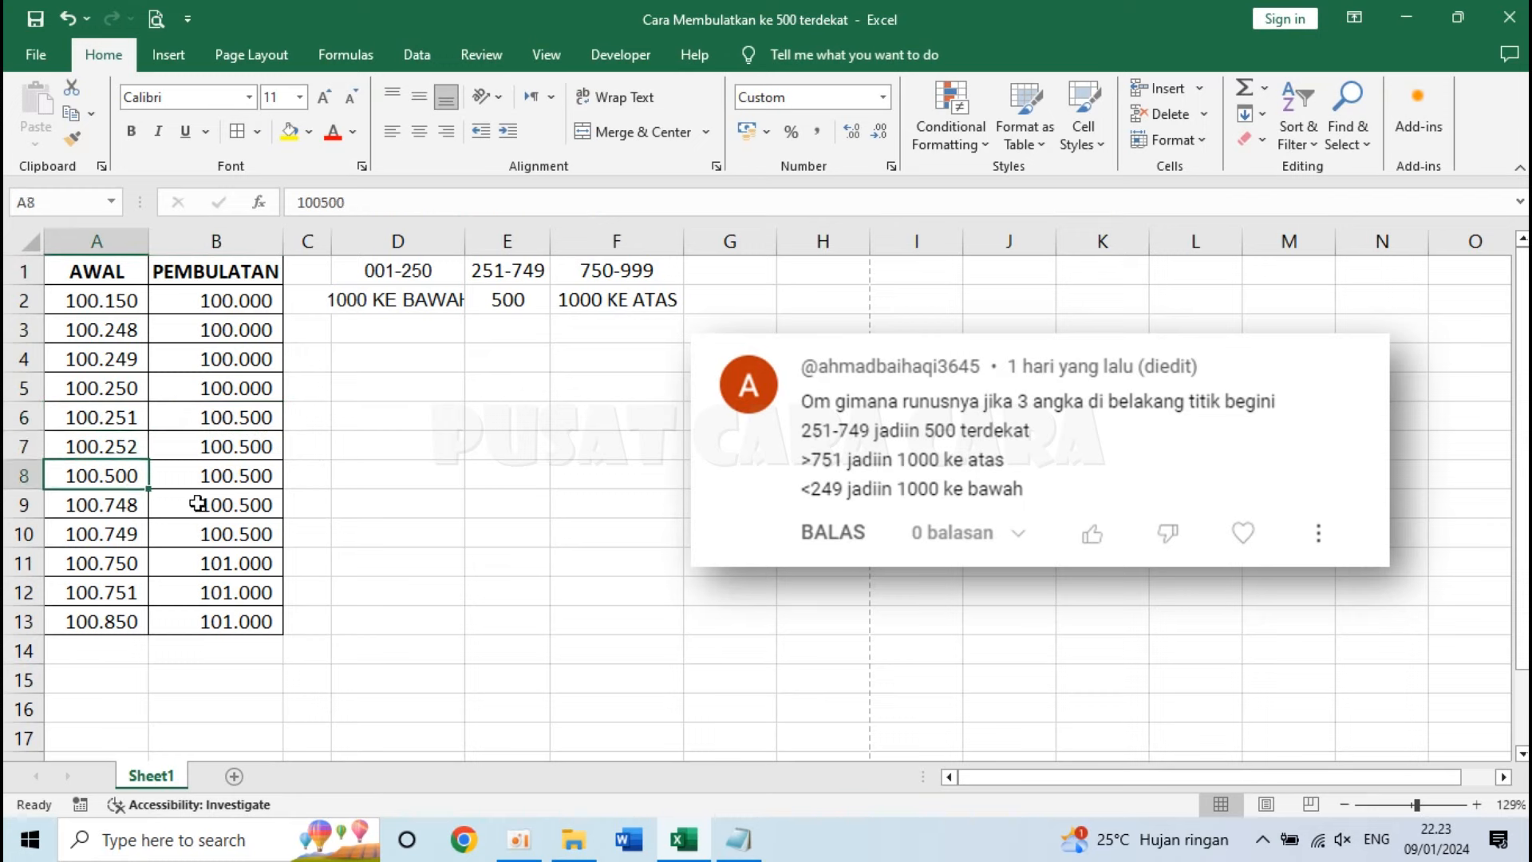
pyautogui.click(238, 479)
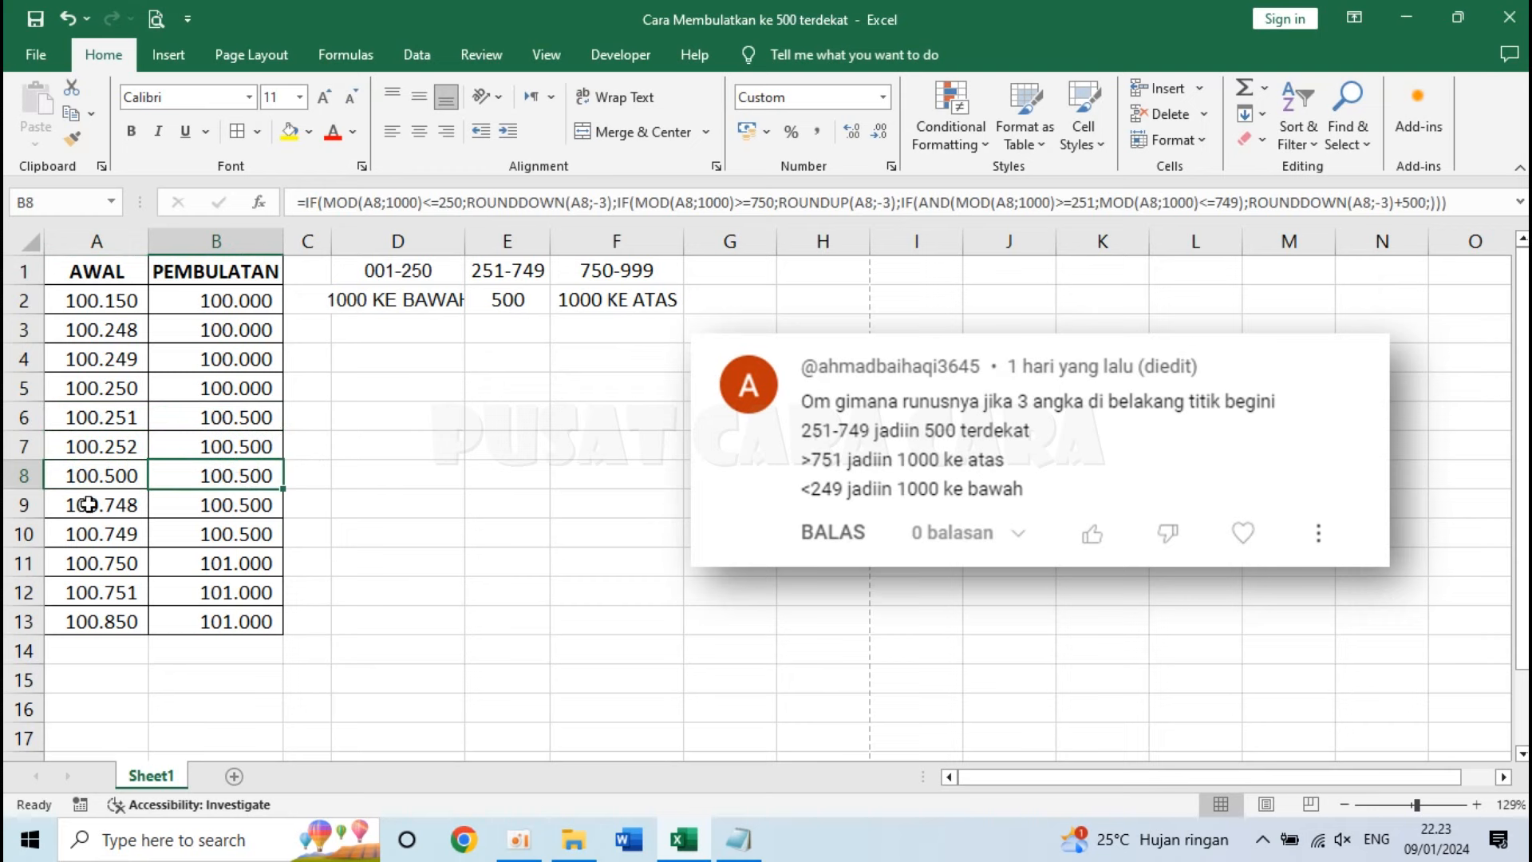
pyautogui.click(118, 510)
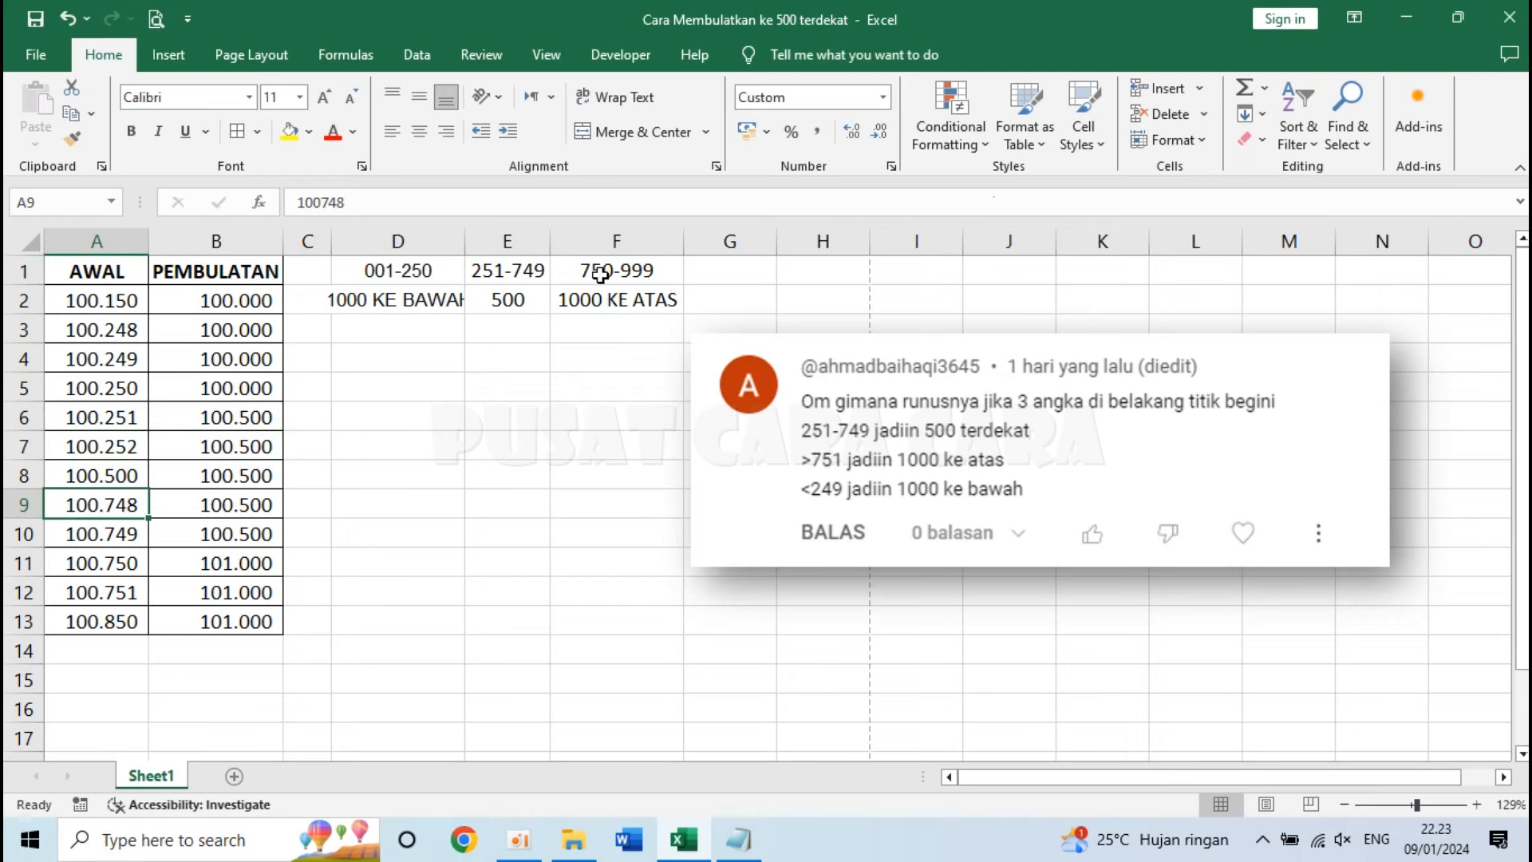
pyautogui.click(224, 496)
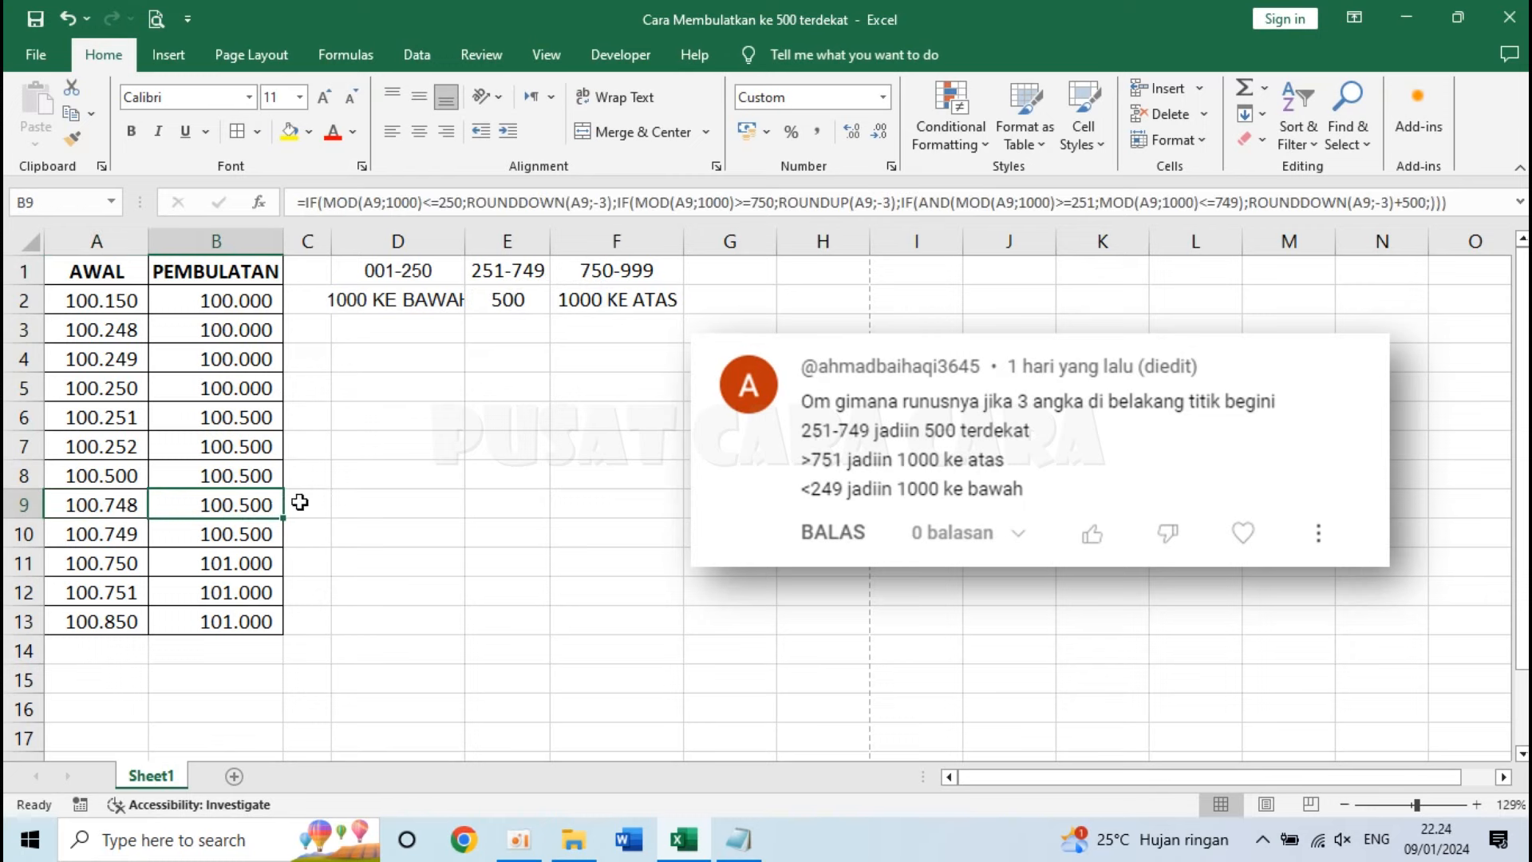
pyautogui.click(106, 540)
pyautogui.click(517, 269)
pyautogui.click(240, 533)
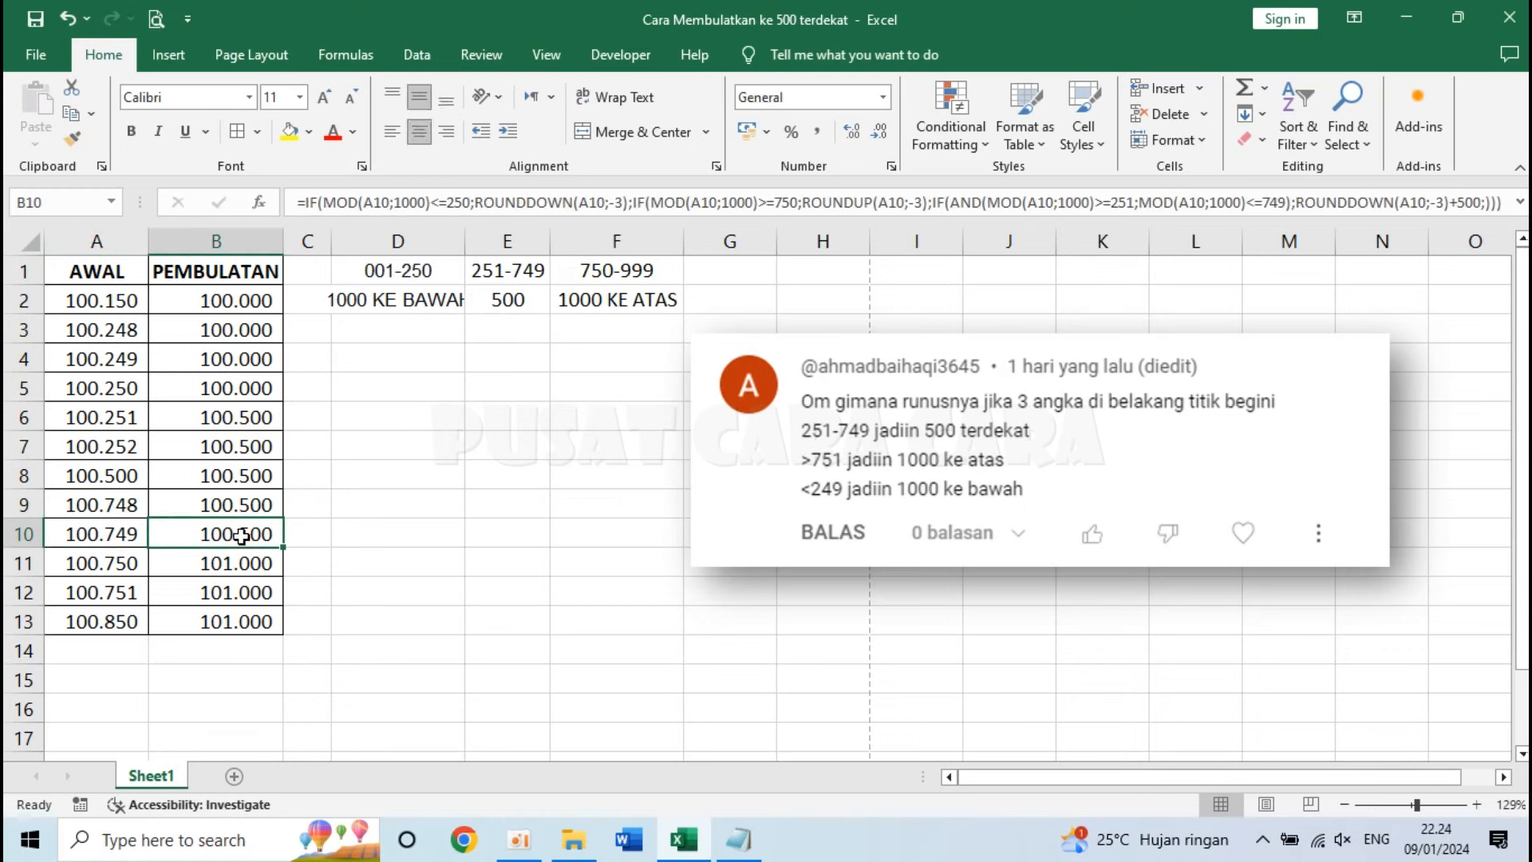
pyautogui.click(117, 568)
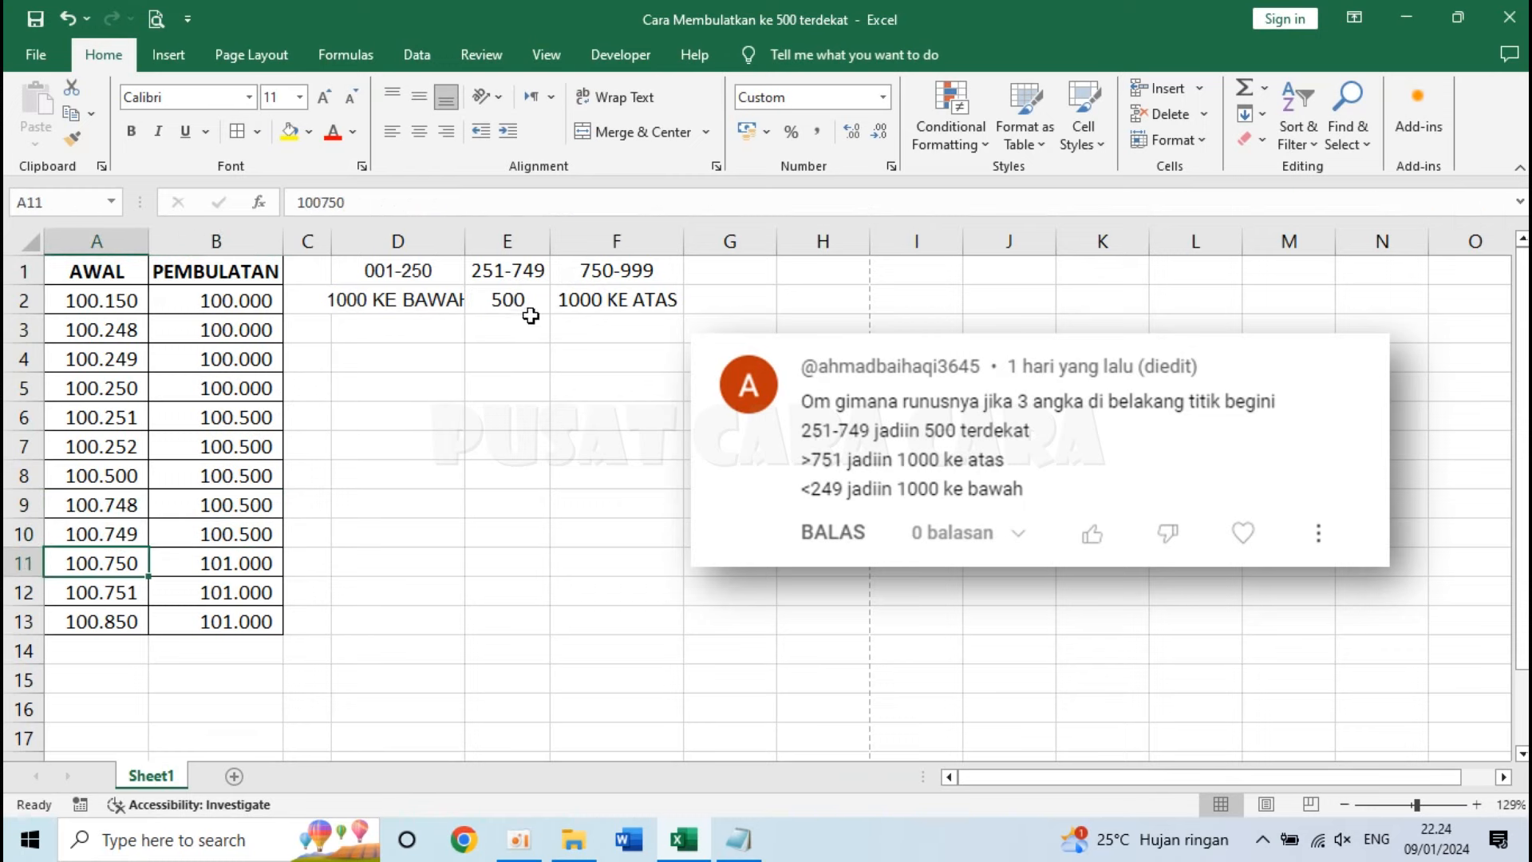
pyautogui.click(614, 270)
pyautogui.click(608, 304)
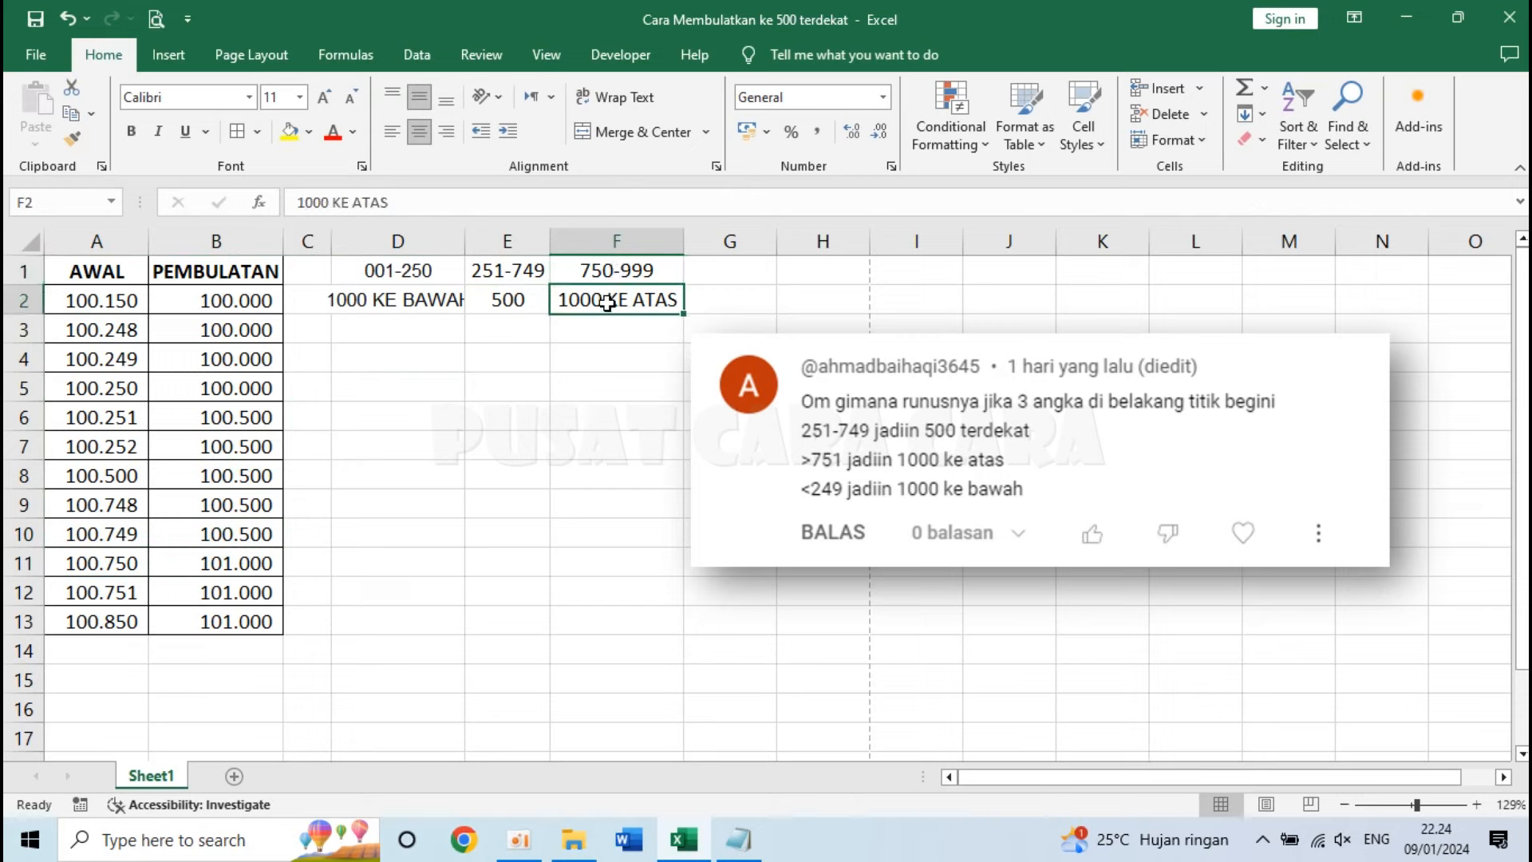
pyautogui.click(112, 559)
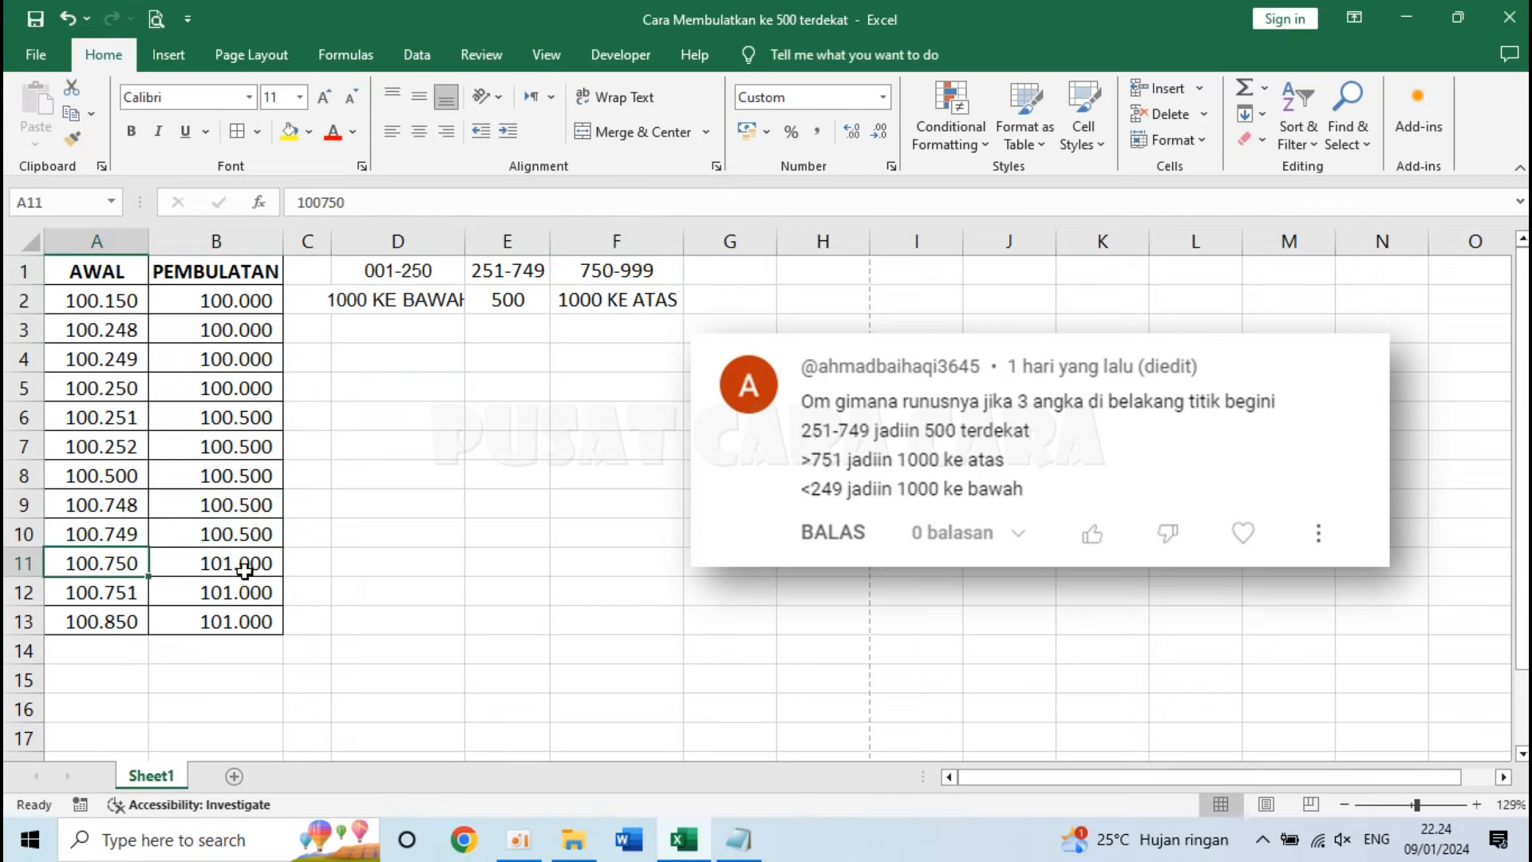
pyautogui.click(249, 567)
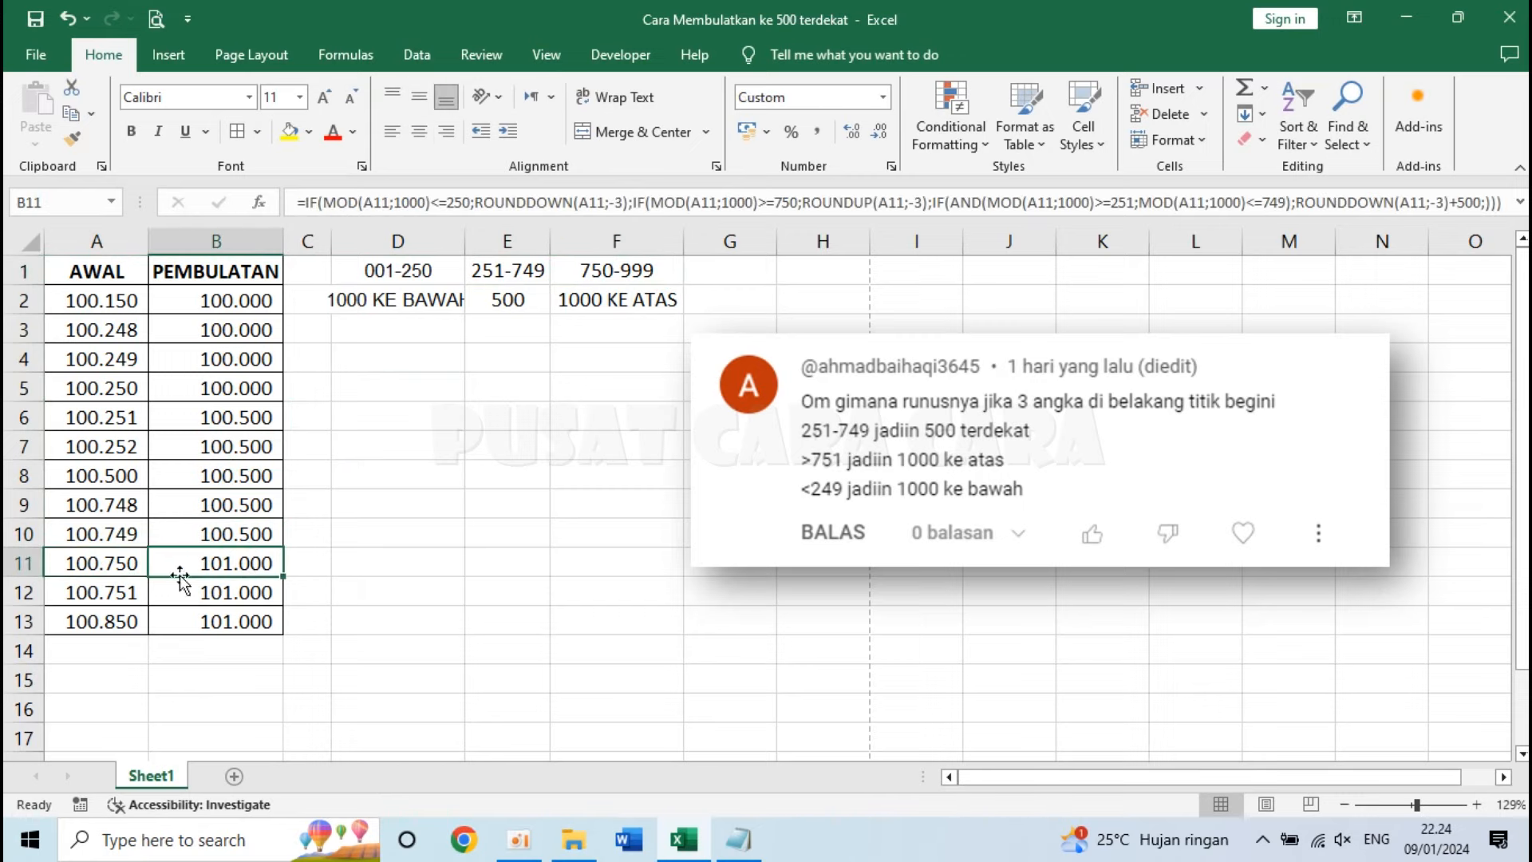
pyautogui.click(82, 568)
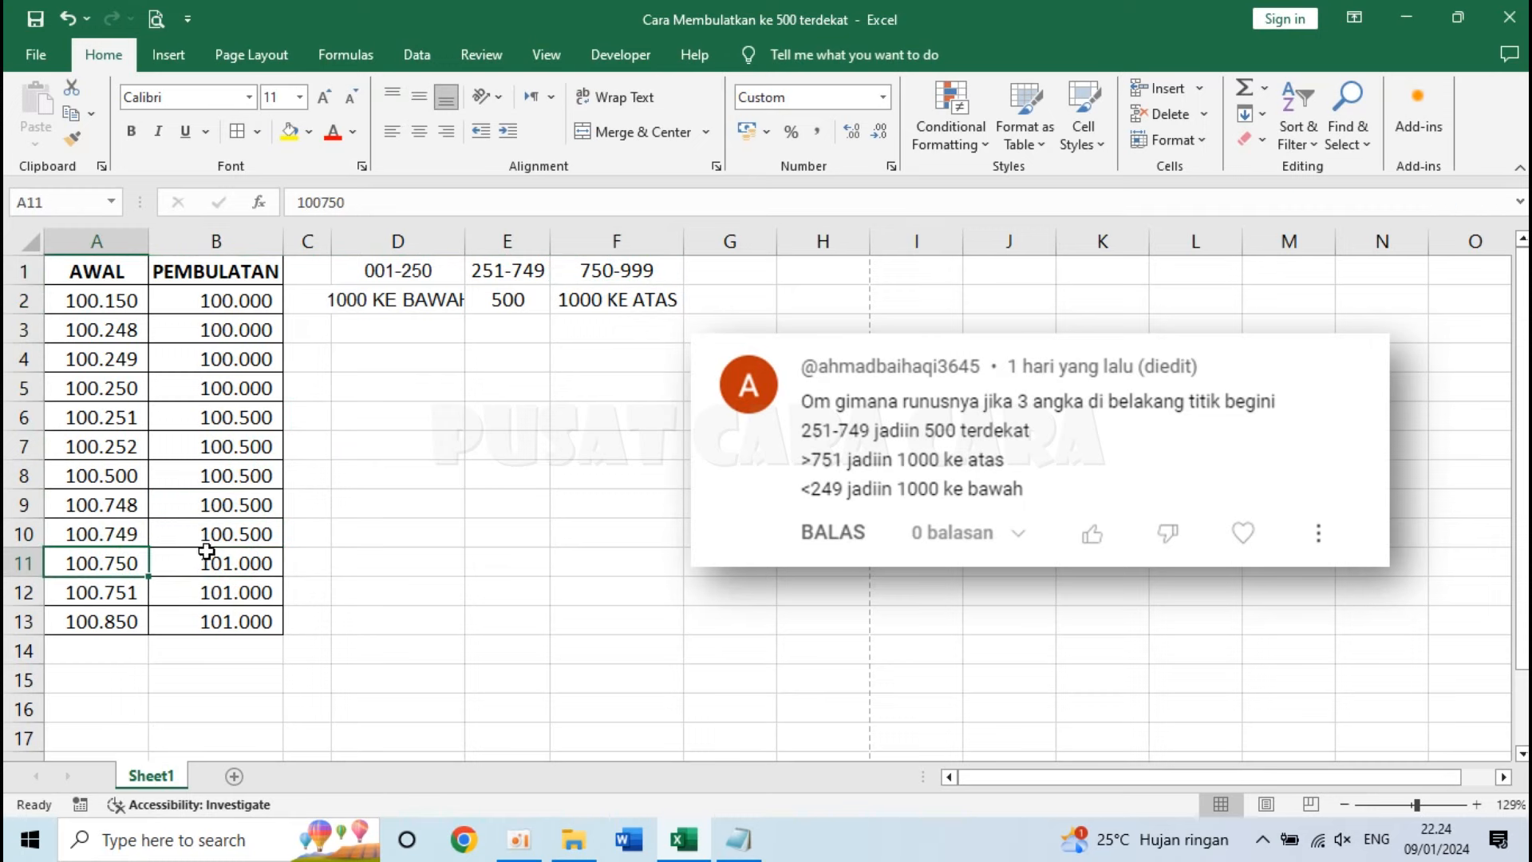
pyautogui.click(265, 563)
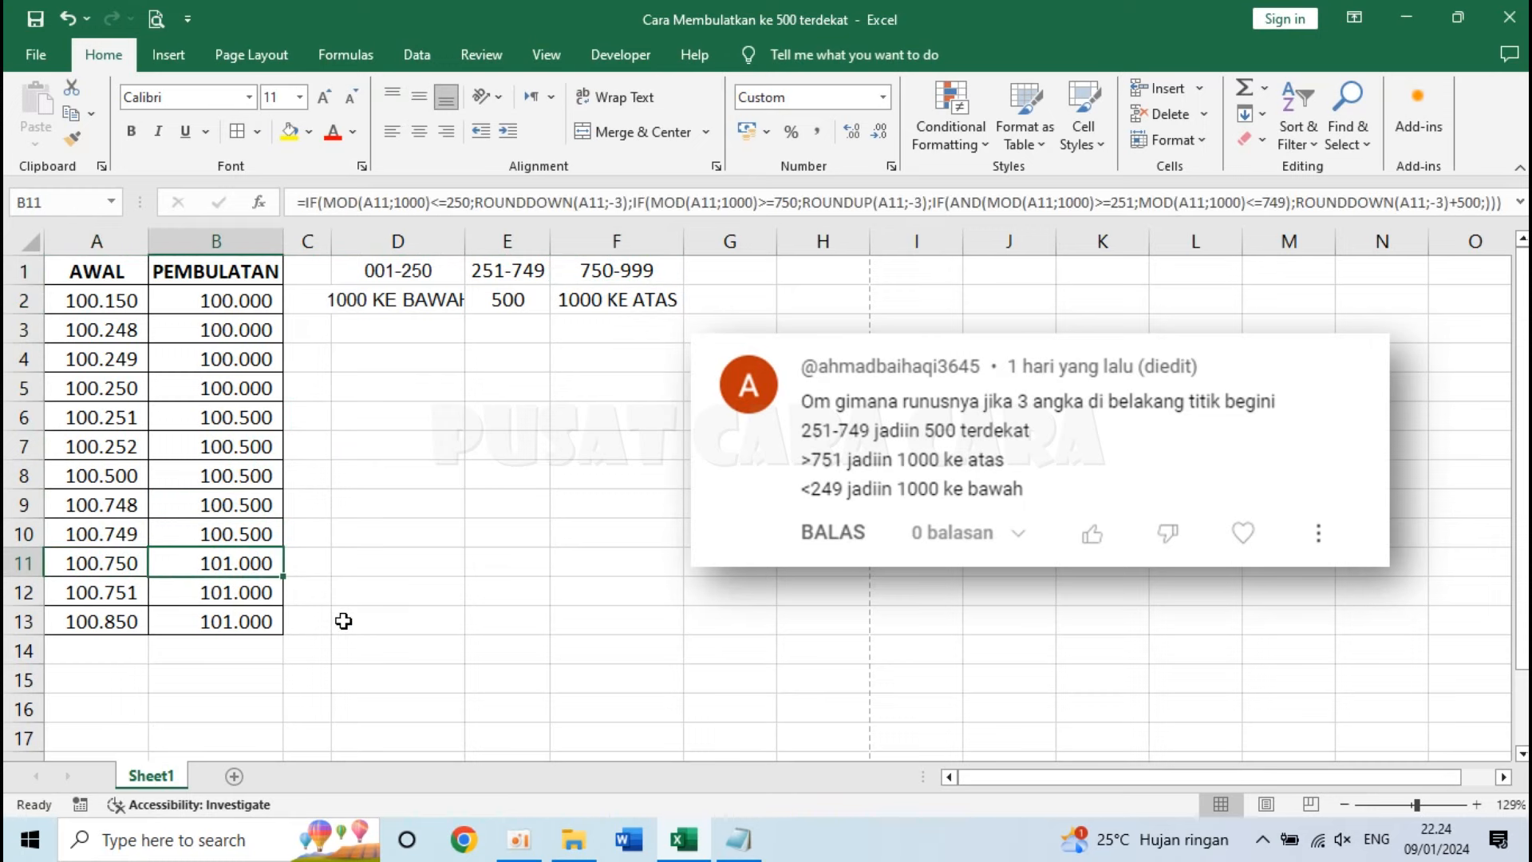
pyautogui.click(142, 599)
pyautogui.click(140, 620)
pyautogui.click(247, 621)
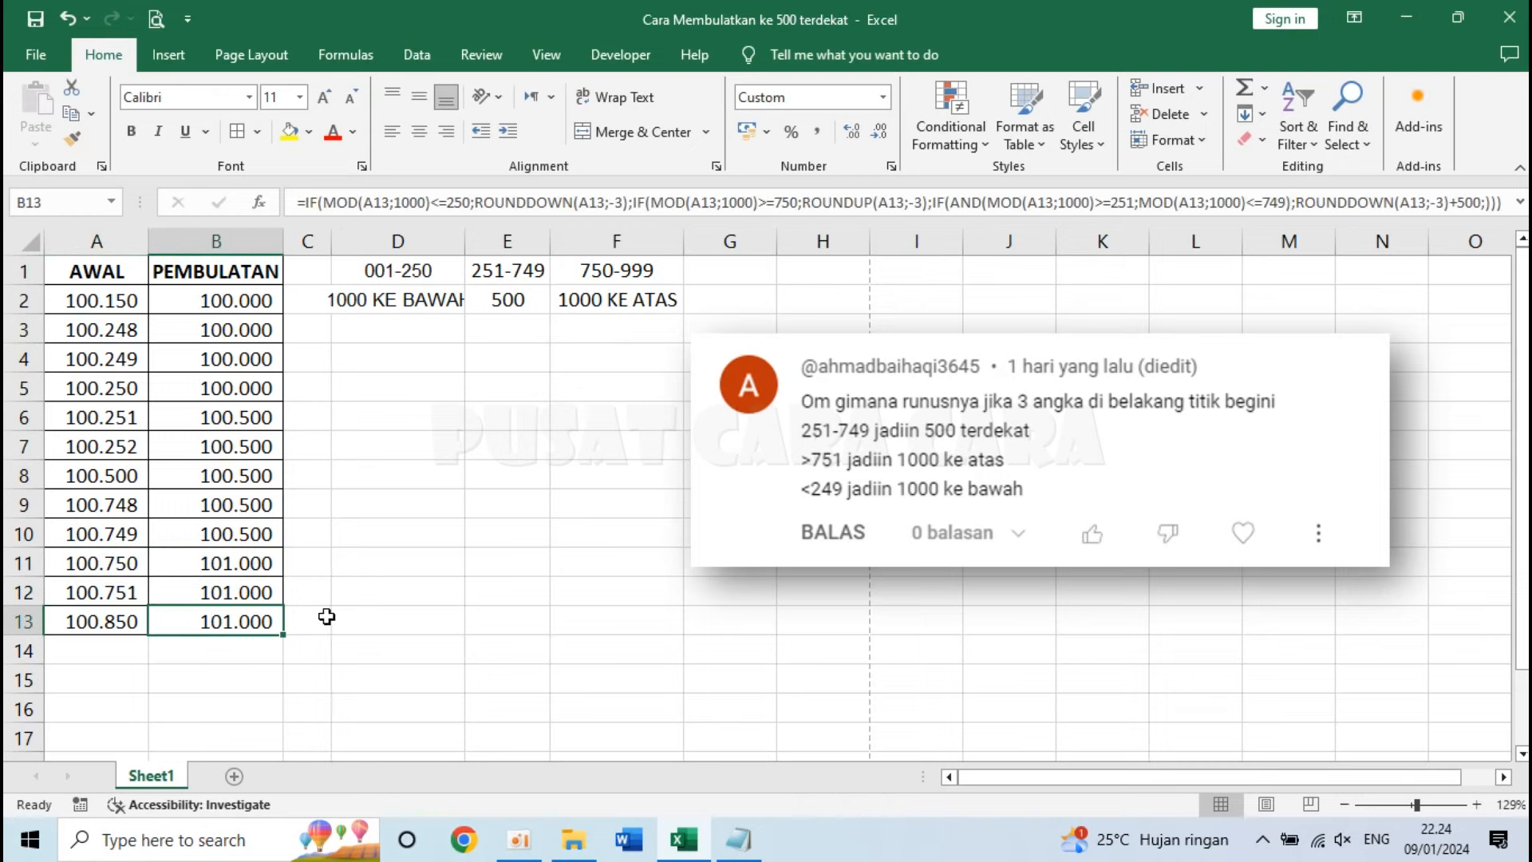